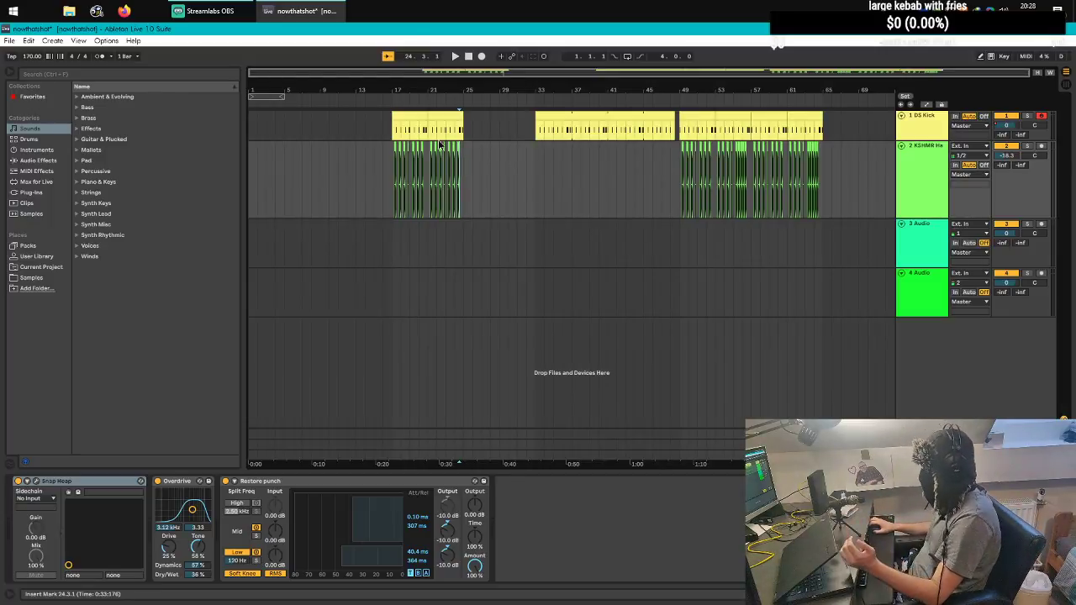
Step: Examine the snare hits around bars 23 and 24 against the kick pattern in the first drum section
{"action": "left_click", "coordinate": [464, 150]}
{"action": "left_click", "coordinate": [457, 149]}
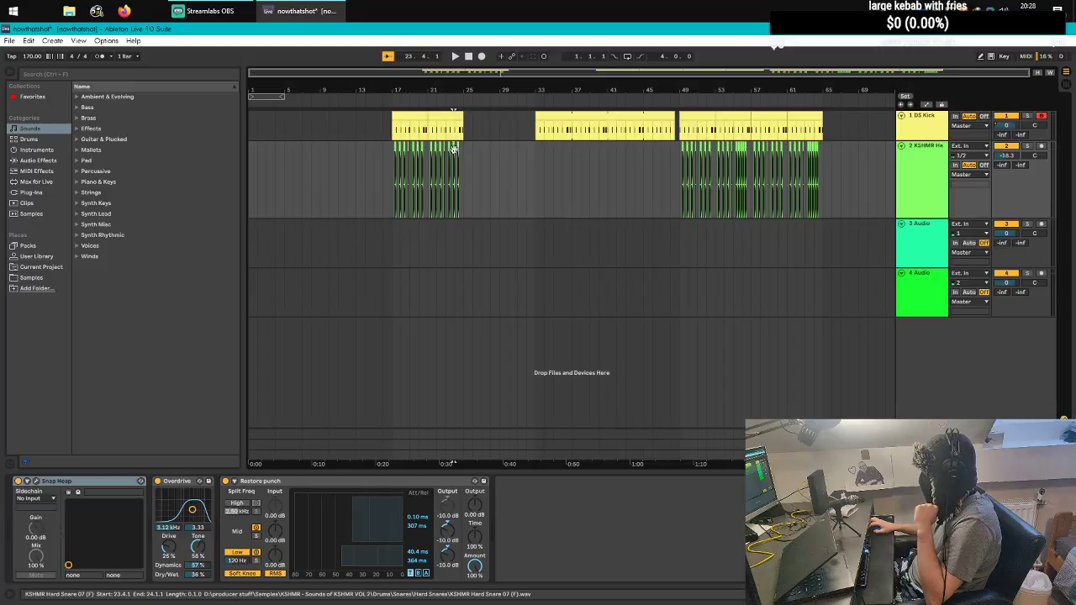
{"action": "left_click", "coordinate": [447, 153]}
{"action": "left_click", "coordinate": [445, 152]}
{"action": "left_click", "coordinate": [447, 158]}
{"action": "left_click", "coordinate": [448, 158]}
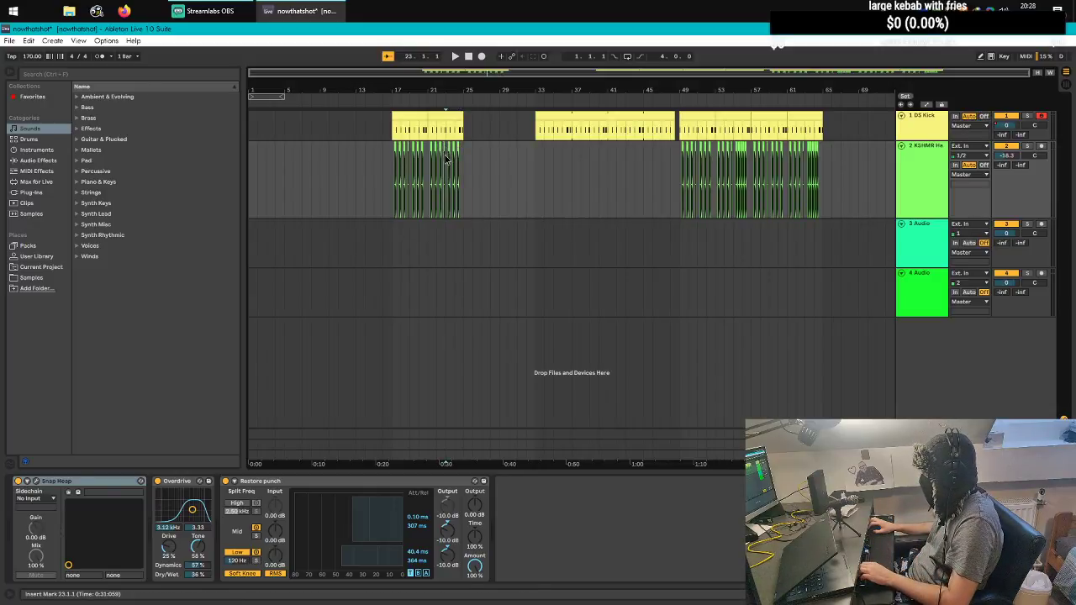
{"action": "scroll", "coordinate": [446, 157], "scroll_direction": "up", "scroll_amount": 4}
{"action": "left_click", "coordinate": [442, 159]}
{"action": "scroll", "coordinate": [446, 159], "scroll_direction": "up", "scroll_amount": 2}
{"action": "scroll", "coordinate": [451, 162], "scroll_direction": "down", "scroll_amount": 4}
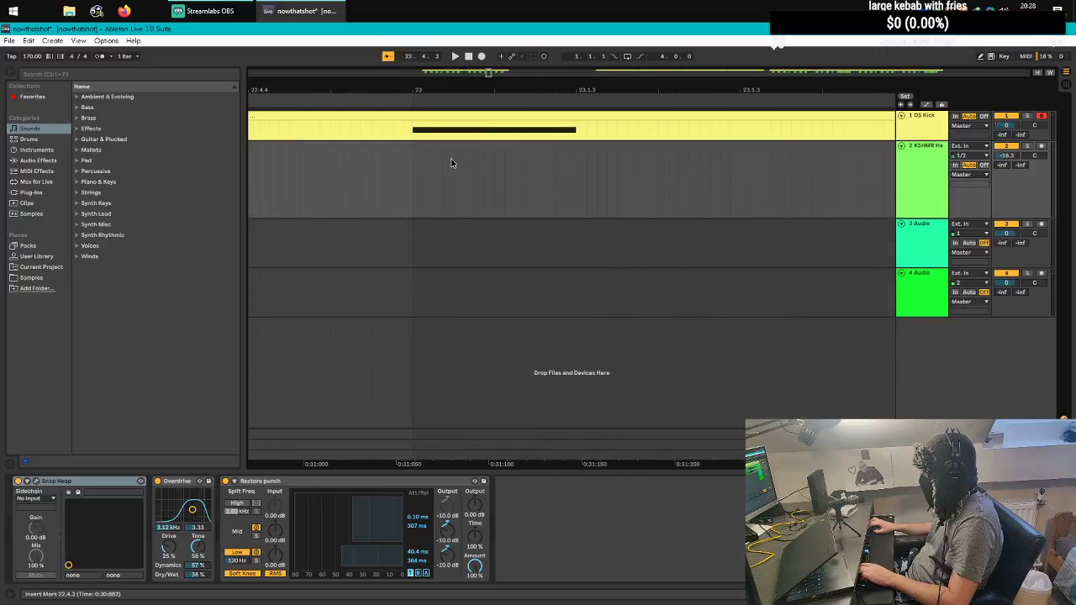
{"action": "scroll", "coordinate": [451, 162], "scroll_direction": "down", "scroll_amount": 8}
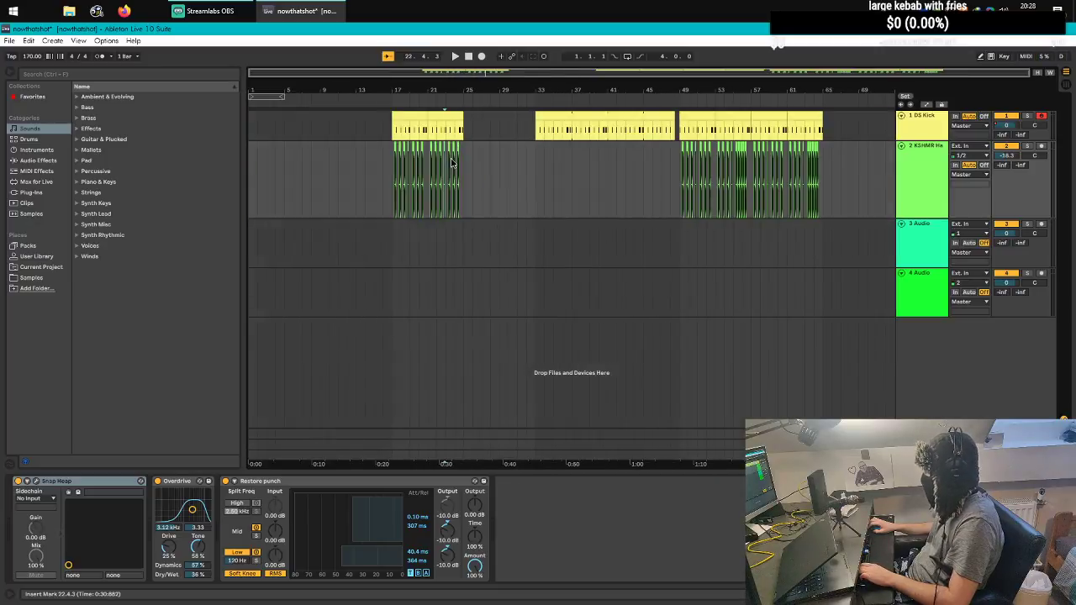
{"action": "left_click", "coordinate": [683, 180]}
{"action": "left_click", "coordinate": [685, 180]}
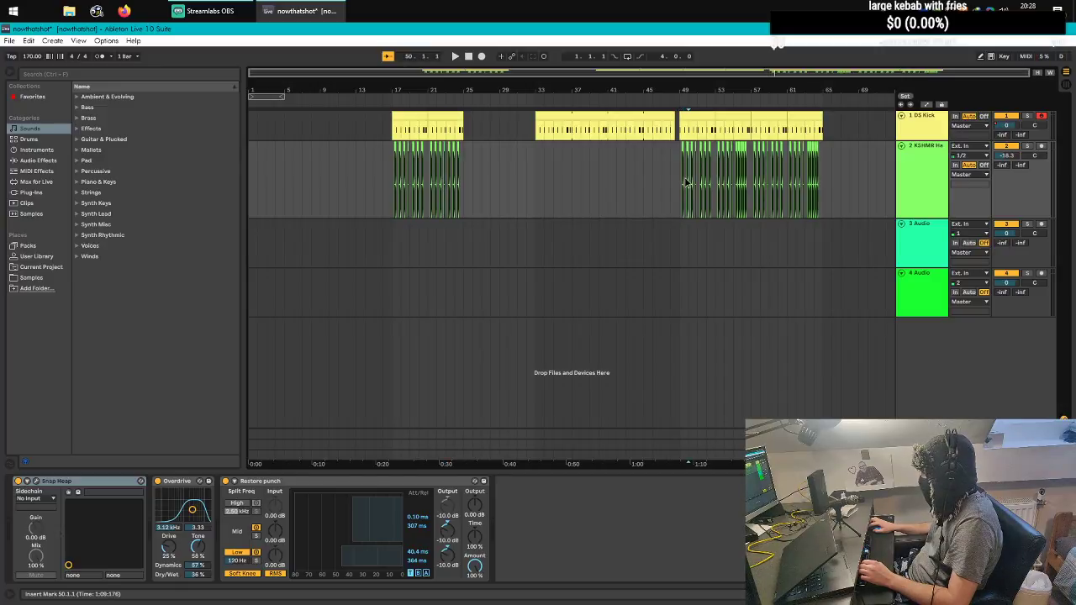
{"action": "scroll", "coordinate": [697, 182], "scroll_direction": "up", "scroll_amount": 2}
{"action": "left_click", "coordinate": [664, 170]}
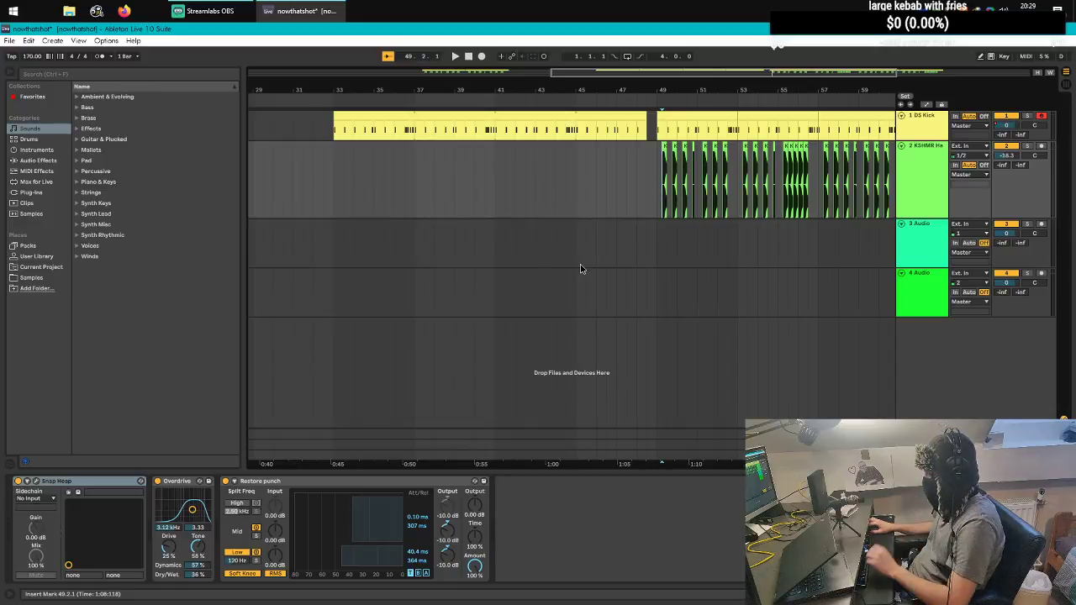
{"action": "key", "text": "w"}
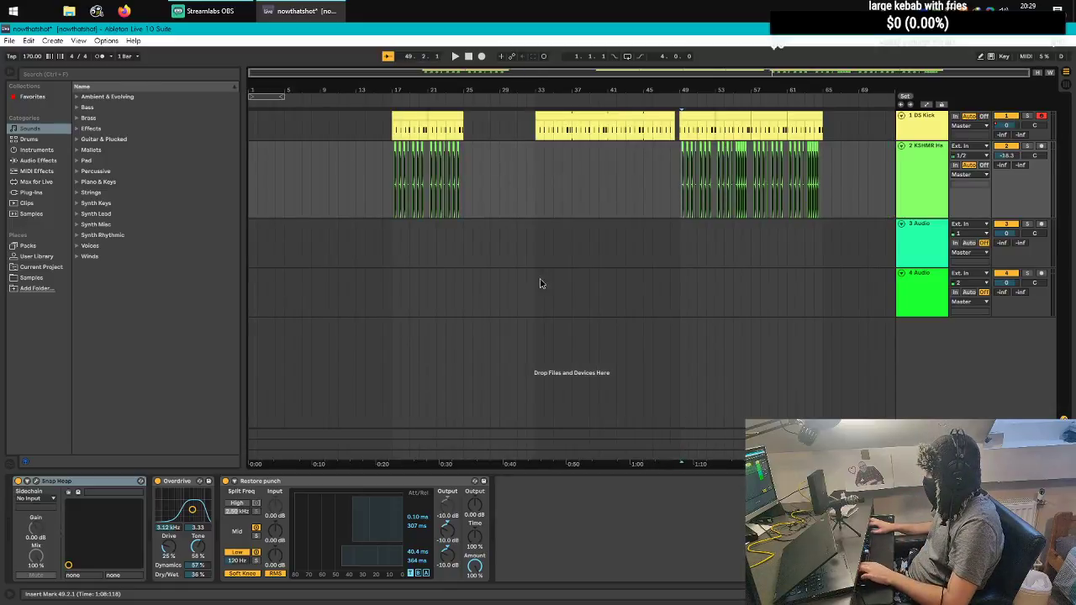
{"action": "right_click", "coordinate": [395, 161]}
{"action": "right_click", "coordinate": [394, 158]}
{"action": "right_click", "coordinate": [598, 173]}
{"action": "right_click", "coordinate": [534, 203]}
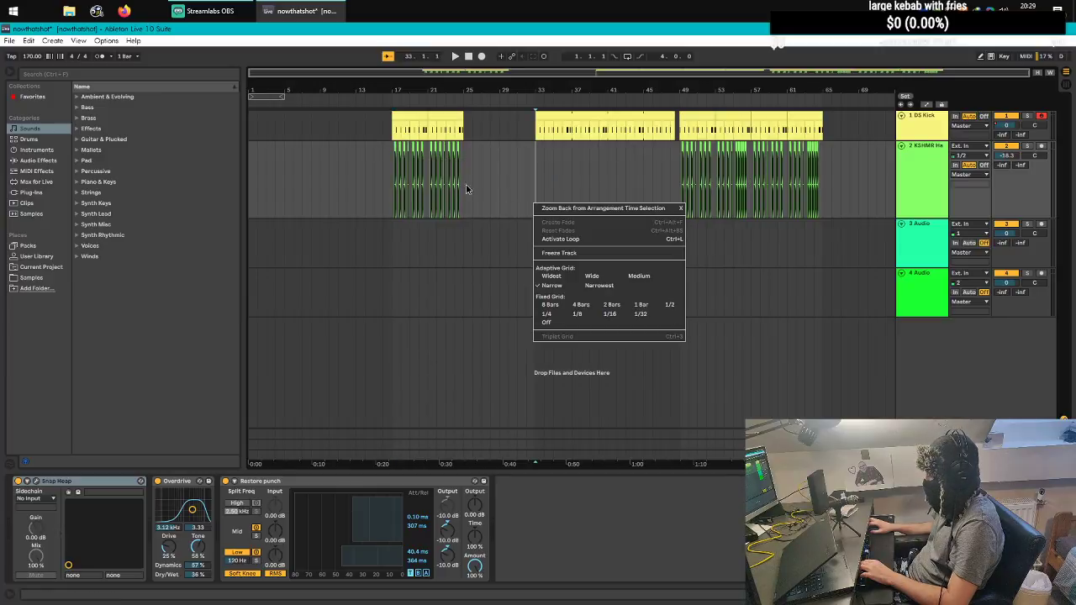
Step: Examine how the snare hits on the KSHMR track are spaced against the kick notes from bar 17 to bar 25
{"action": "left_click", "coordinate": [450, 172]}
{"action": "scroll", "coordinate": [450, 172], "scroll_direction": "up", "scroll_amount": 7}
{"action": "scroll", "coordinate": [546, 195], "scroll_direction": "down", "scroll_amount": 2}
{"action": "scroll", "coordinate": [496, 189], "scroll_direction": "down", "scroll_amount": 5}
{"action": "scroll", "coordinate": [432, 172], "scroll_direction": "up", "scroll_amount": 5}
{"action": "scroll", "coordinate": [571, 231], "scroll_direction": "down", "scroll_amount": 5}
{"action": "scroll", "coordinate": [496, 168], "scroll_direction": "up", "scroll_amount": 3}
{"action": "left_click", "coordinate": [290, 143]}
{"action": "scroll", "coordinate": [290, 143], "scroll_direction": "up", "scroll_amount": 6}
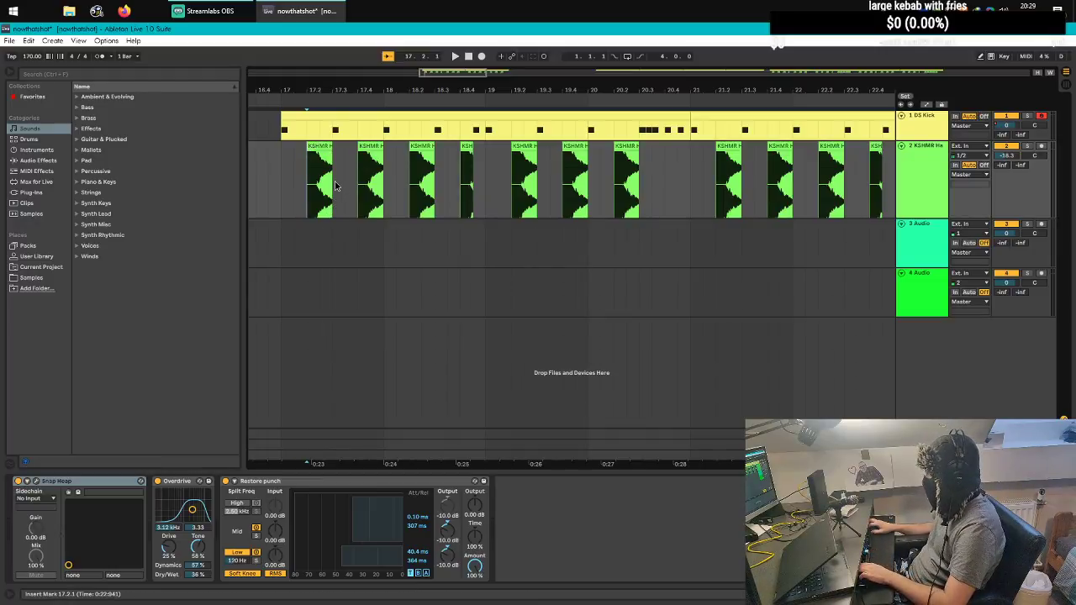
{"action": "scroll", "coordinate": [335, 186], "scroll_direction": "down", "scroll_amount": 3}
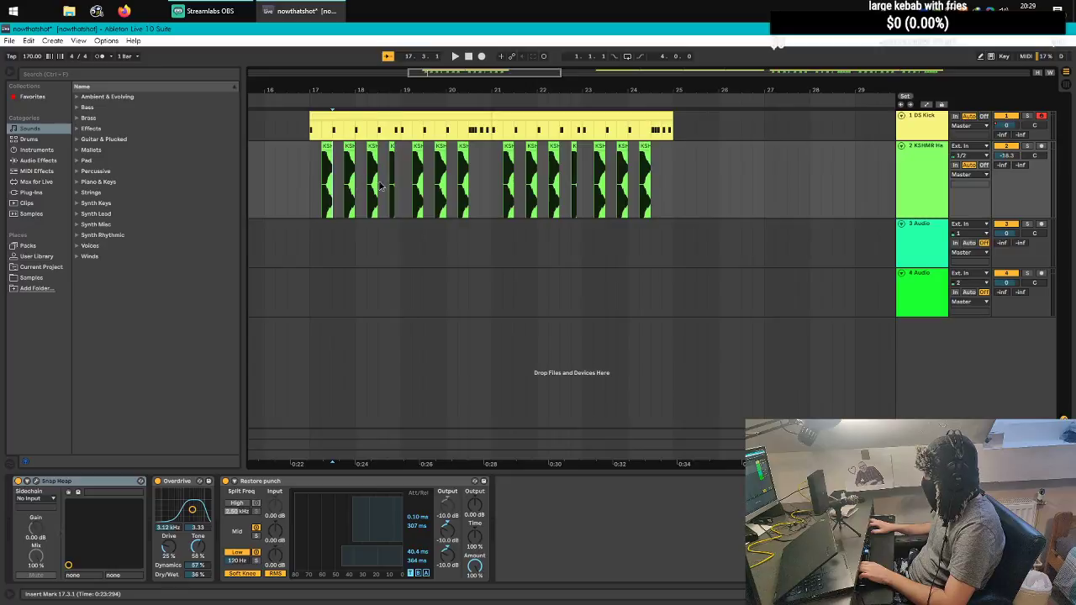
{"action": "scroll", "coordinate": [376, 185], "scroll_direction": "down", "scroll_amount": 4}
{"action": "left_click", "coordinate": [369, 166]}
{"action": "left_click", "coordinate": [377, 168]}
{"action": "left_click", "coordinate": [373, 168]}
{"action": "left_click", "coordinate": [388, 165]}
{"action": "left_click", "coordinate": [393, 164]}
{"action": "left_click", "coordinate": [398, 164]}
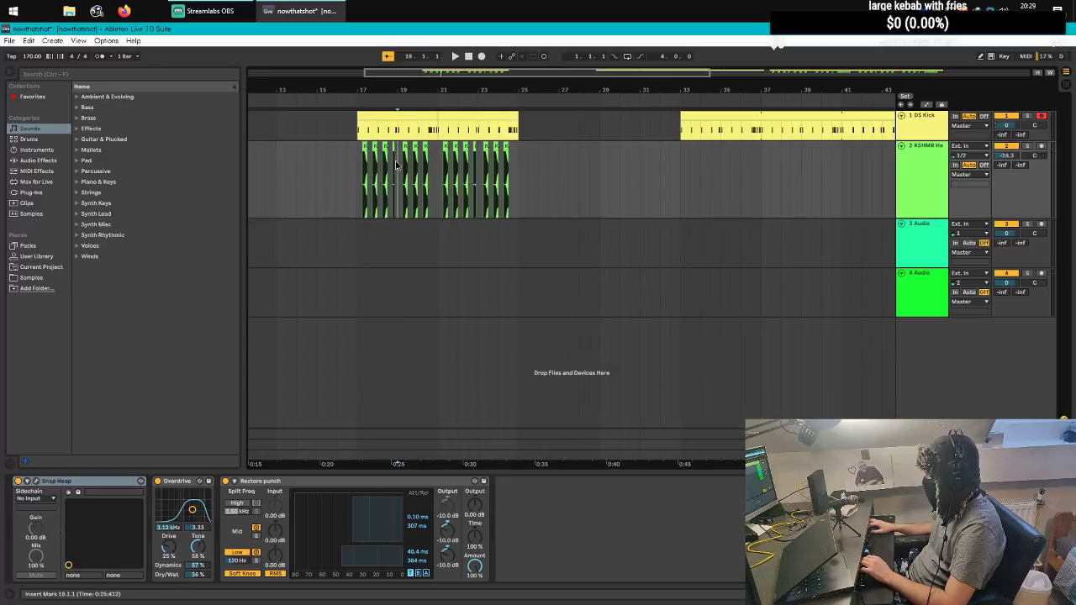
{"action": "left_click", "coordinate": [399, 165]}
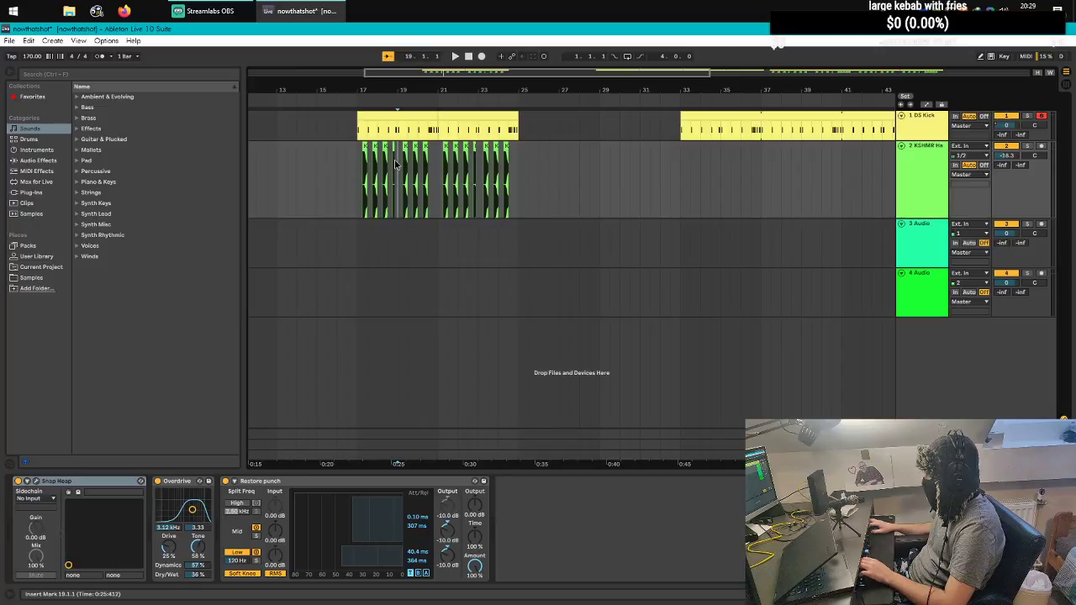
{"action": "left_click", "coordinate": [397, 164]}
{"action": "left_click", "coordinate": [396, 163]}
{"action": "left_click", "coordinate": [396, 163]}
{"action": "left_click", "coordinate": [396, 162]}
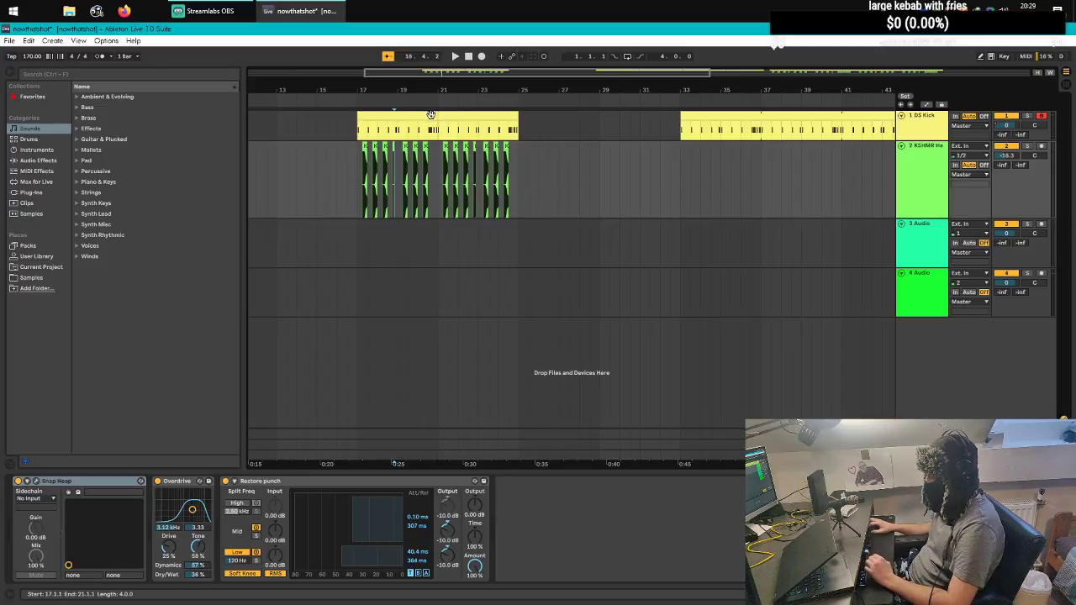
Step: Play the first kick and snare section from the start of bar 17 through to just past bar 25
{"action": "left_click", "coordinate": [363, 186]}
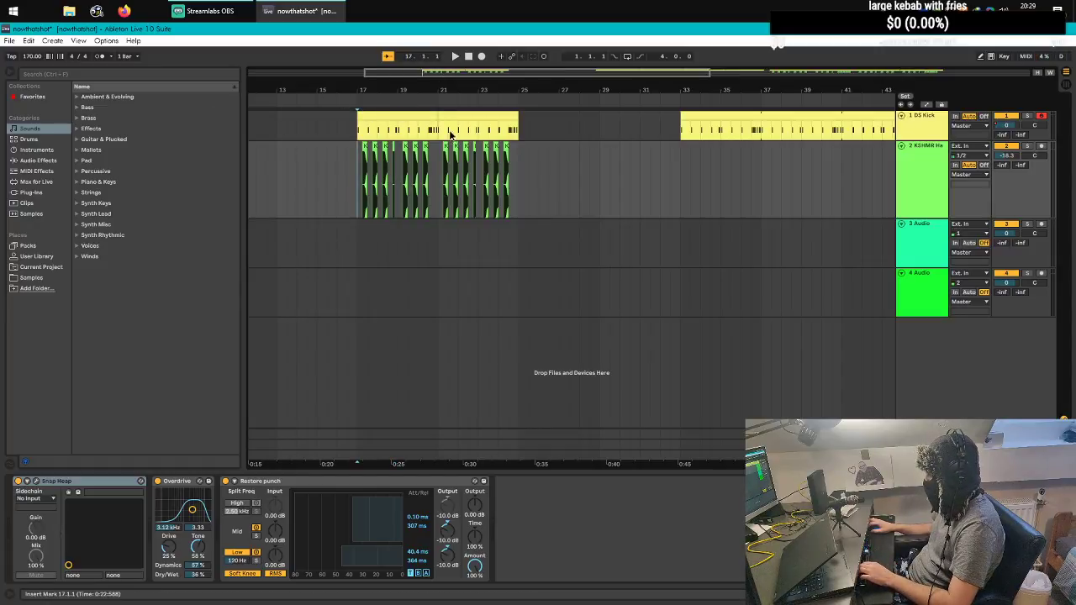
{"action": "key", "text": "plus"}
{"action": "key", "text": "plus"}
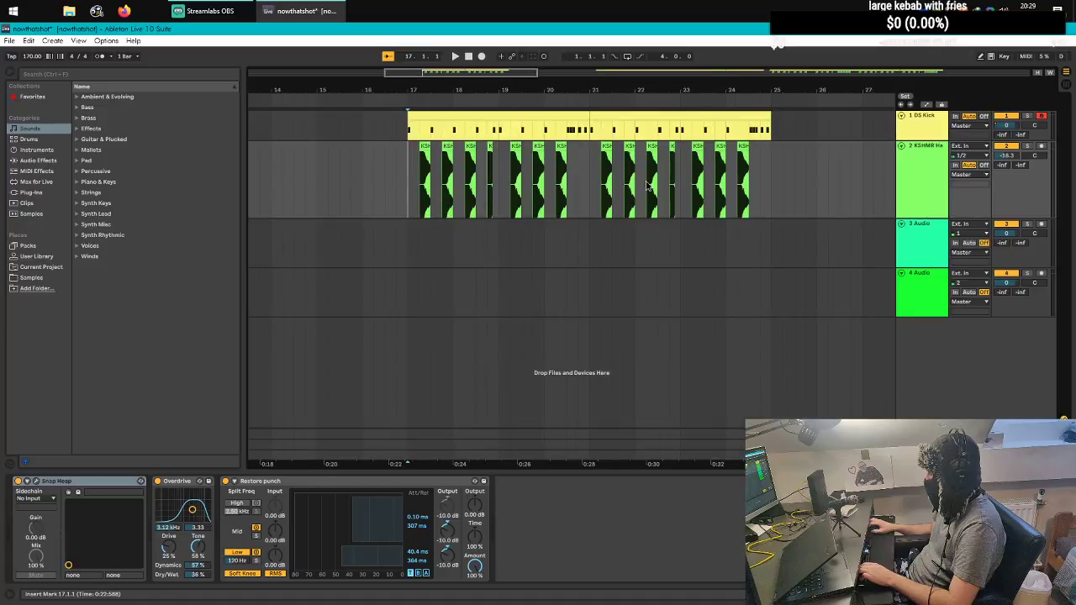
{"action": "key", "text": "plus"}
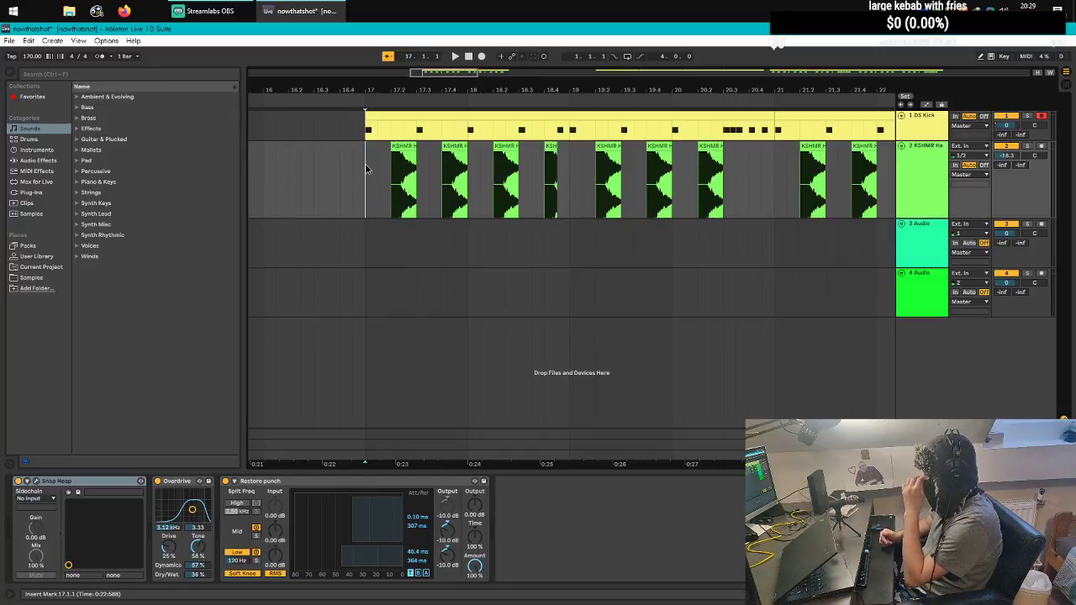
{"action": "key", "text": "space"}
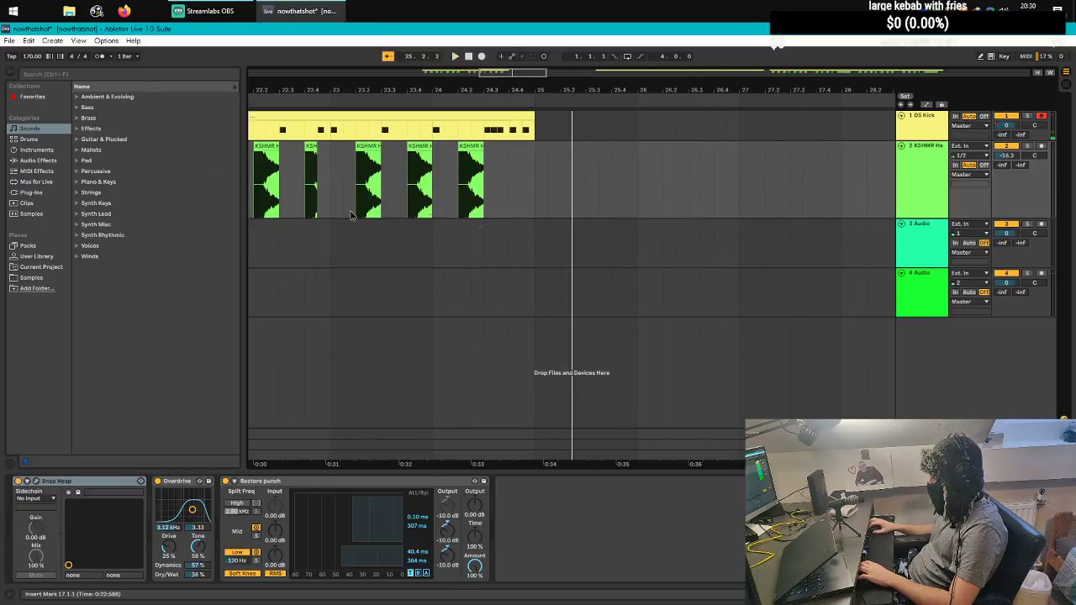
{"action": "scroll", "coordinate": [543, 211], "scroll_direction": "down", "scroll_amount": 8}
{"action": "scroll", "coordinate": [370, 189], "scroll_direction": "up", "scroll_amount": 6}
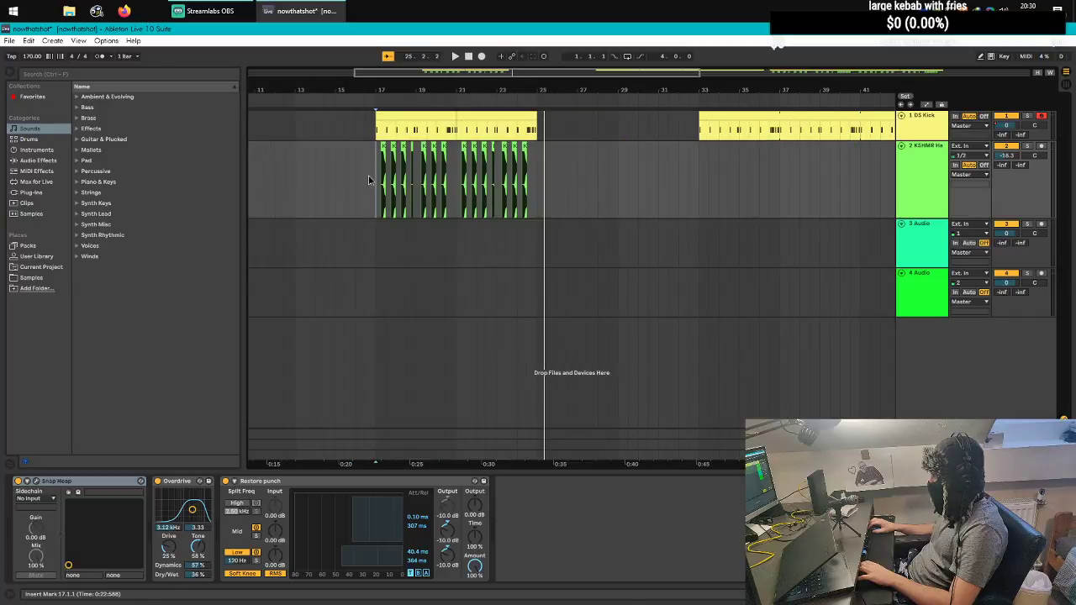
{"action": "left_click", "coordinate": [415, 174]}
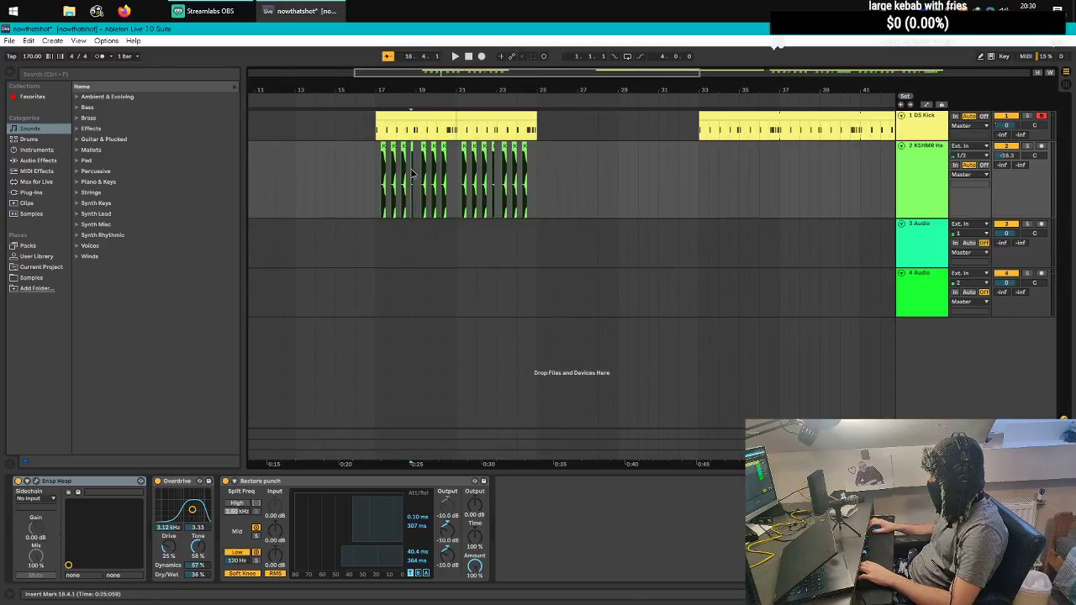
{"action": "scroll", "coordinate": [412, 174], "scroll_direction": "up", "scroll_amount": 3}
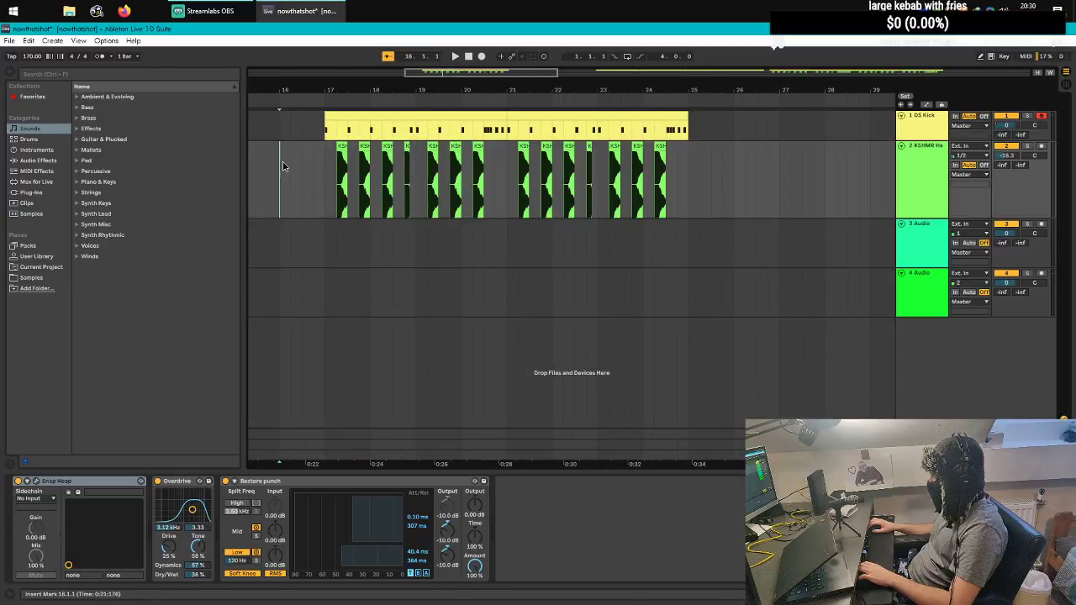
{"action": "left_click", "coordinate": [760, 293]}
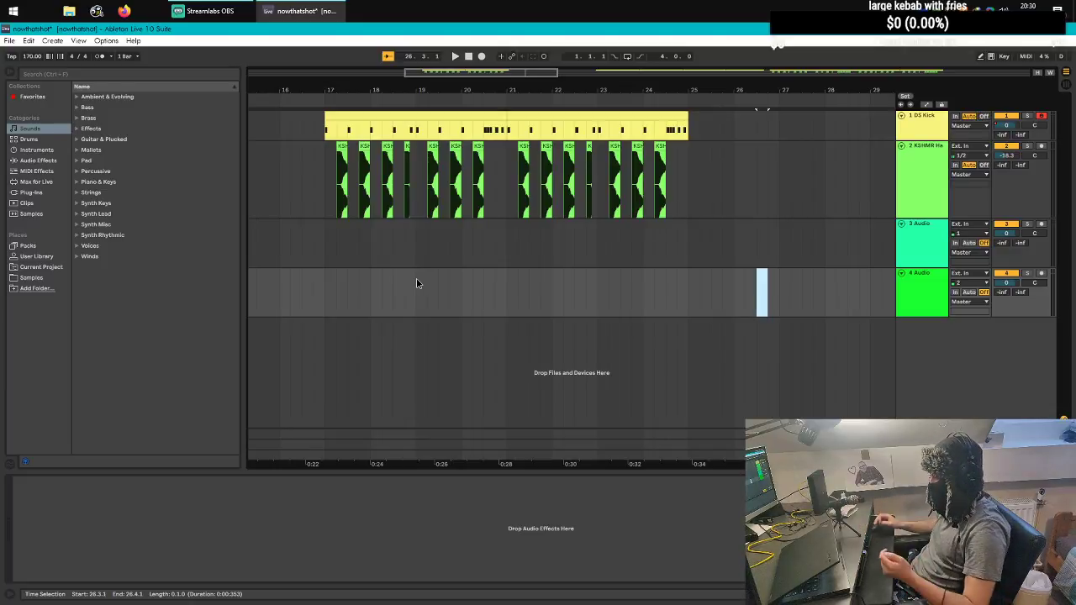
{"action": "left_click", "coordinate": [668, 208]}
{"action": "scroll", "coordinate": [668, 209], "scroll_direction": "down", "scroll_amount": 3}
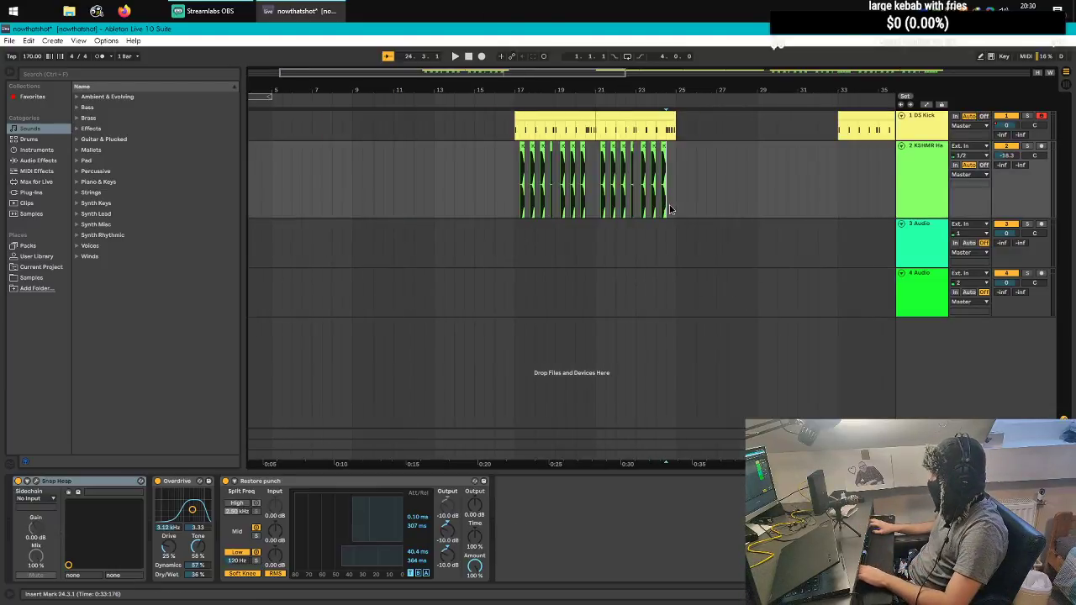
{"action": "left_click", "coordinate": [632, 190]}
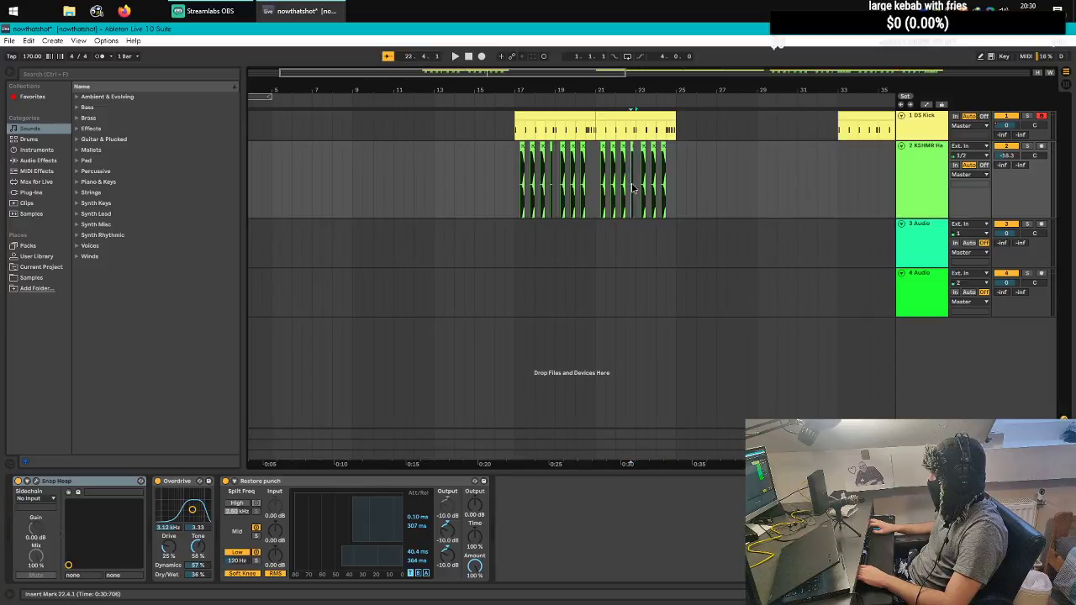
Step: Play the kick and snare pattern again from the start of bar 17 and stop in bar 19
{"action": "left_click", "coordinate": [526, 170]}
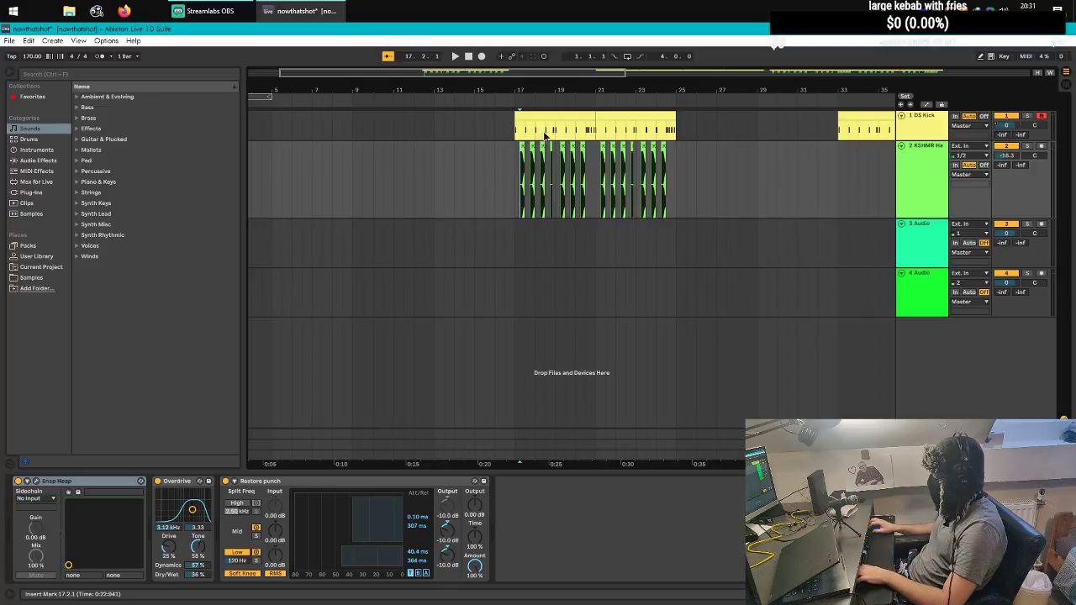
{"action": "key", "text": "Left"}
{"action": "scroll", "coordinate": [805, 211], "scroll_direction": "up", "scroll_amount": 5}
{"action": "scroll", "coordinate": [274, 176], "scroll_direction": "left", "scroll_amount": 4}
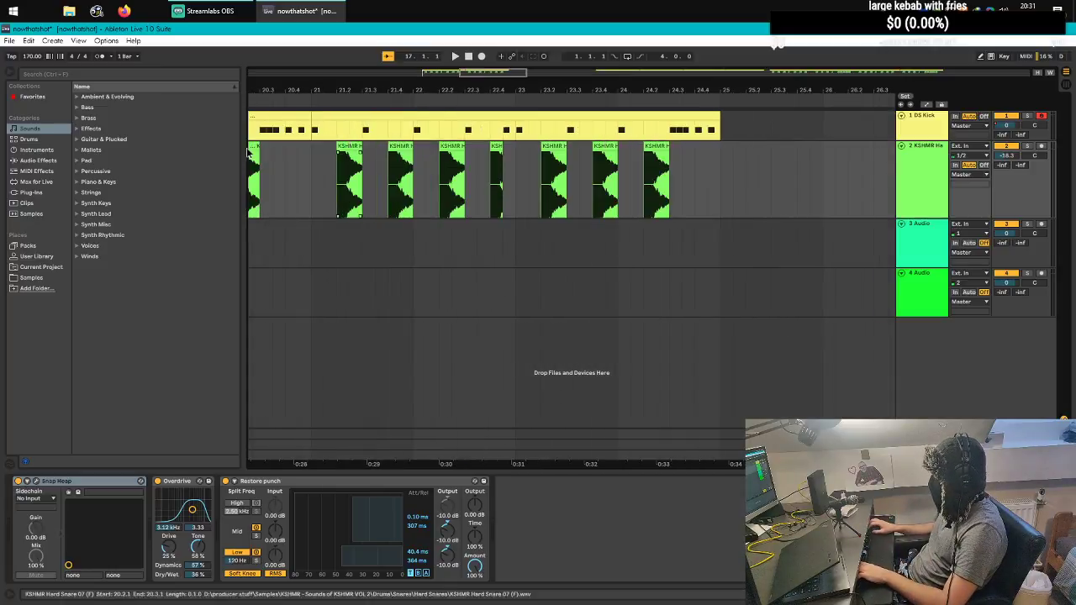
{"action": "key", "text": "space"}
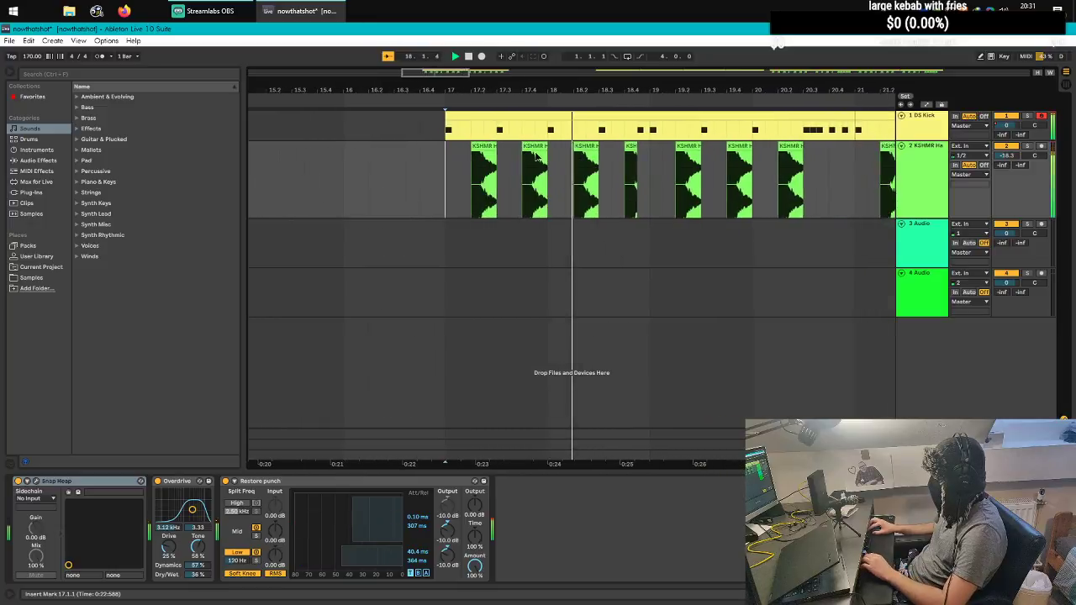
{"action": "key", "text": "space"}
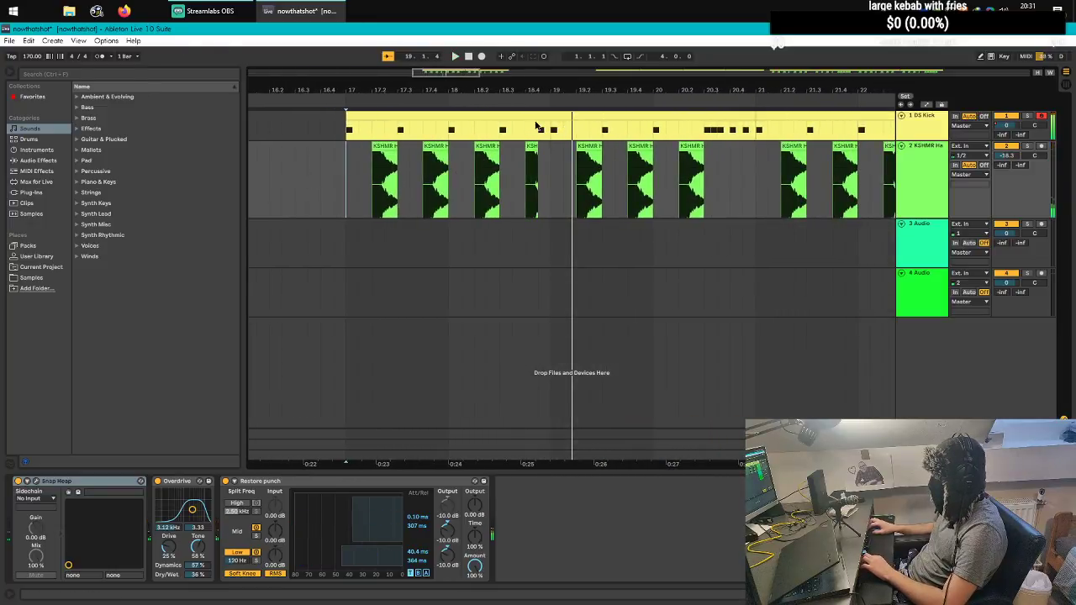
Step: Select the DS Kick clip spanning bars 17 to 21 and review the kick track's device chain through to ShaperBox 2
{"action": "left_click", "coordinate": [344, 158]}
{"action": "left_click", "coordinate": [396, 160]}
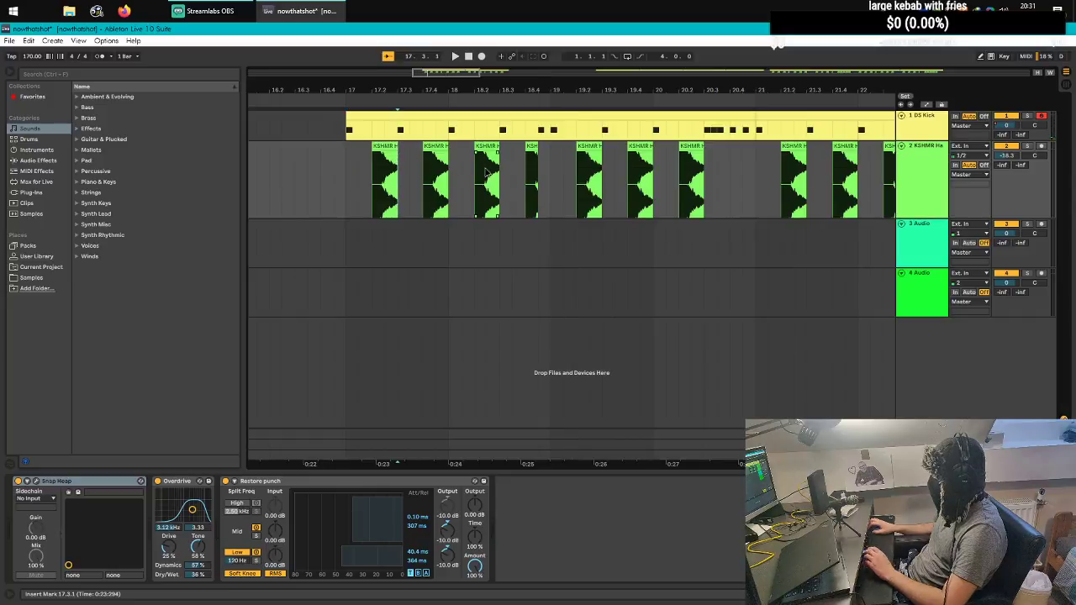
{"action": "left_click", "coordinate": [348, 135]}
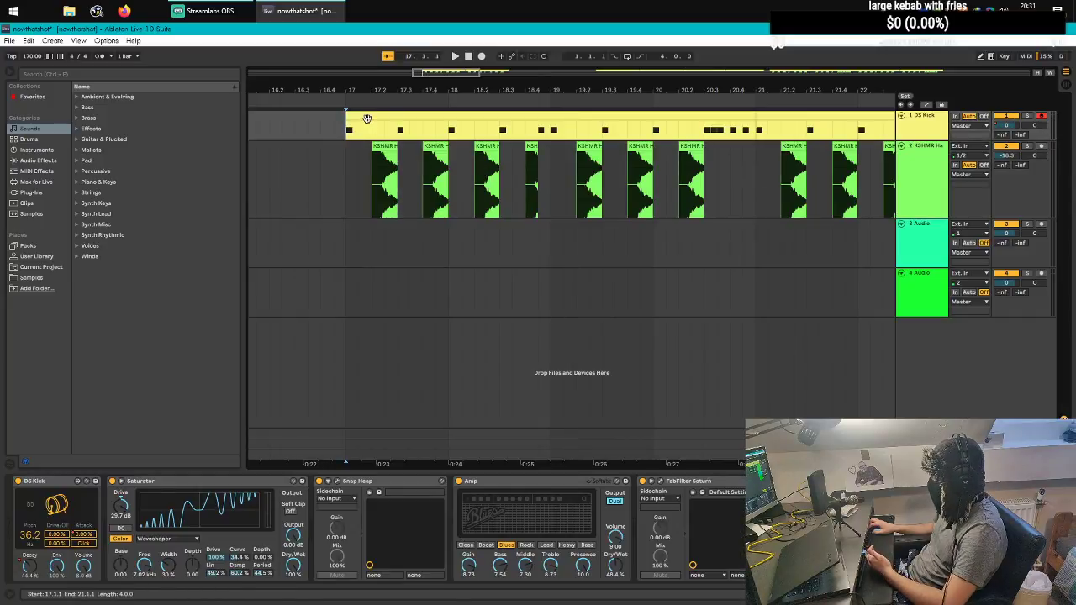
{"action": "left_click", "coordinate": [366, 121]}
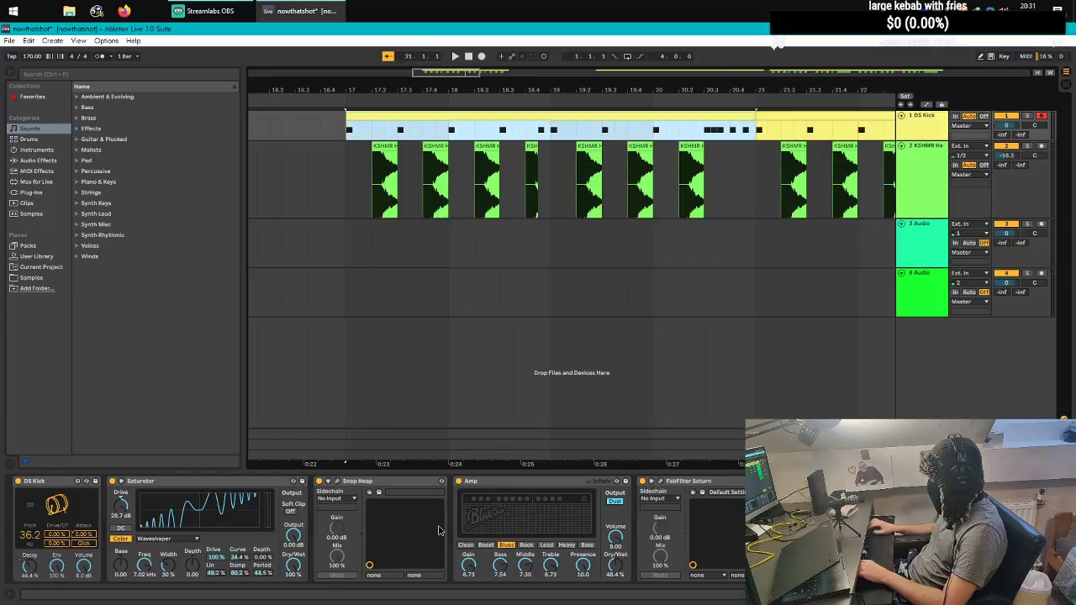
{"action": "scroll", "coordinate": [501, 542], "scroll_direction": "right", "scroll_amount": 2}
{"action": "scroll", "coordinate": [559, 541], "scroll_direction": "right", "scroll_amount": 8}
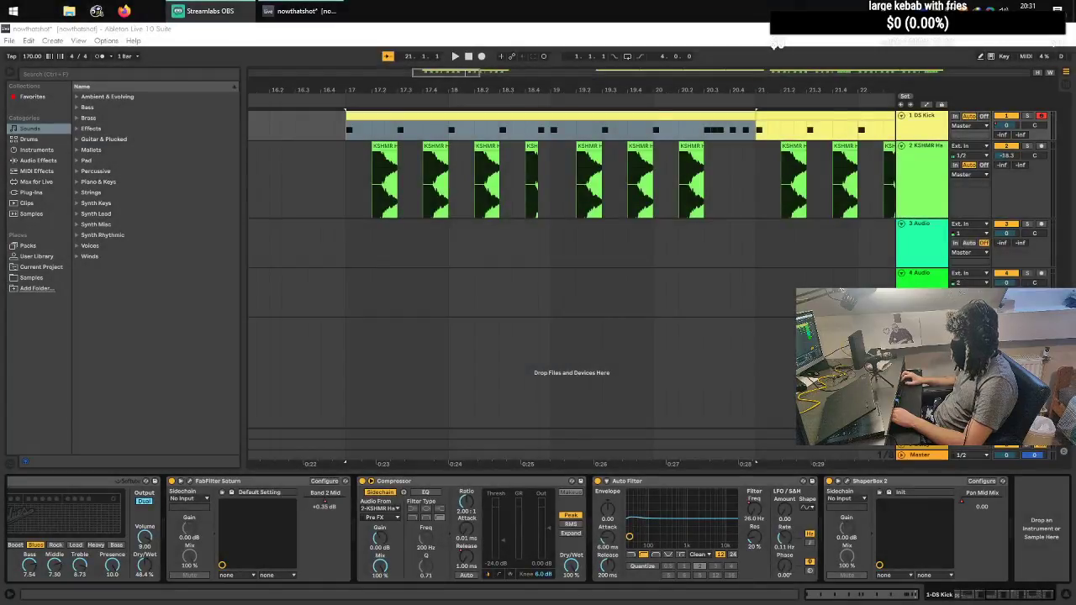
Step: Find the Multiband Dynamics presets among the audio effects and select Restore punch.adv
{"action": "left_click", "coordinate": [509, 282]}
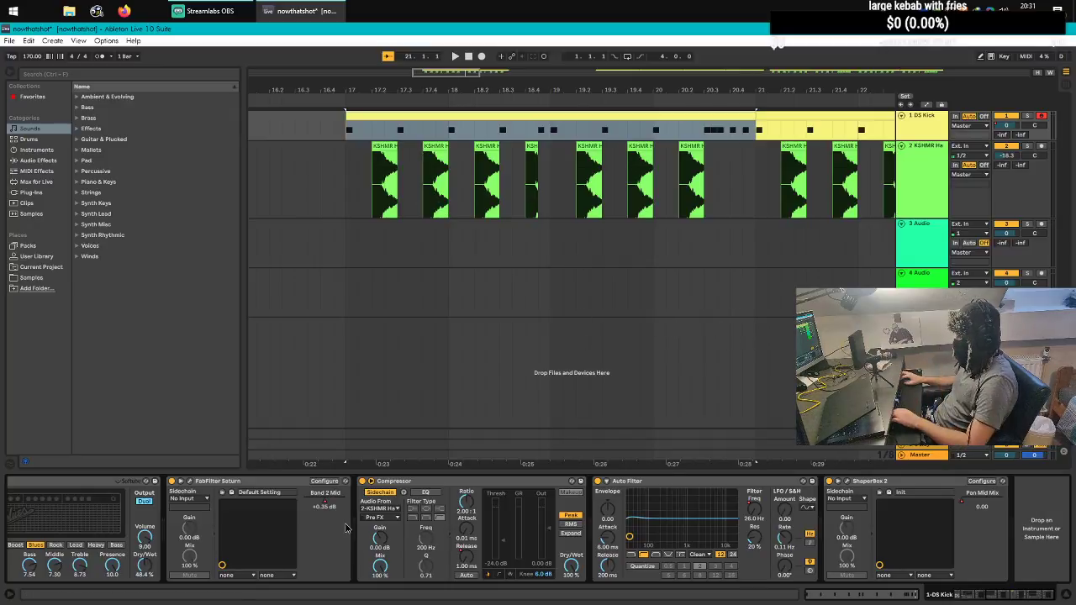
{"action": "left_click", "coordinate": [37, 160]}
{"action": "scroll", "coordinate": [141, 351], "scroll_direction": "down", "scroll_amount": 1}
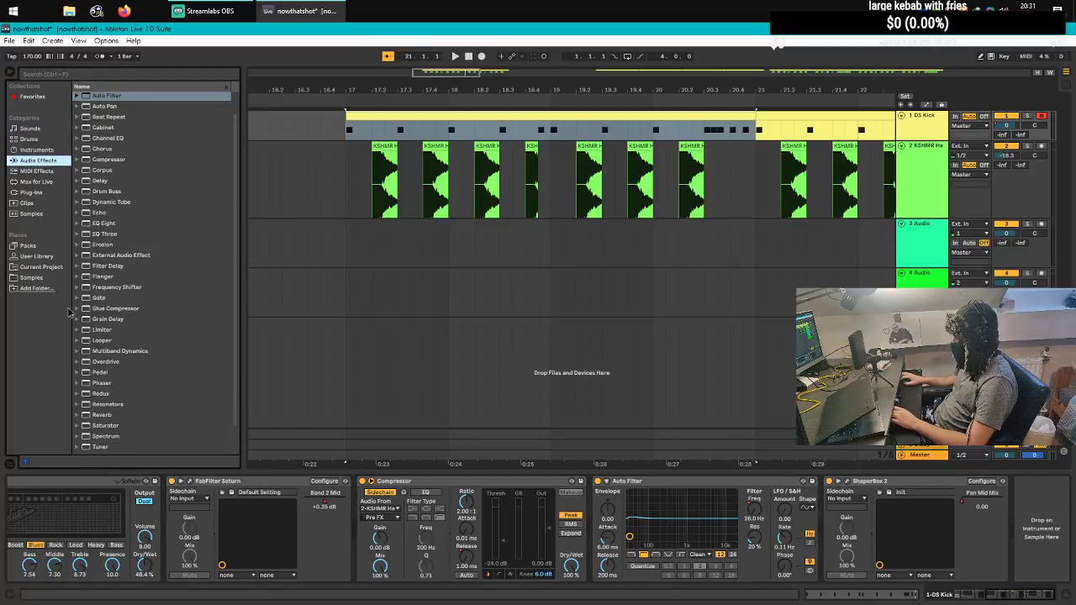
{"action": "left_click", "coordinate": [85, 350]}
{"action": "scroll", "coordinate": [105, 387], "scroll_direction": "down", "scroll_amount": 3}
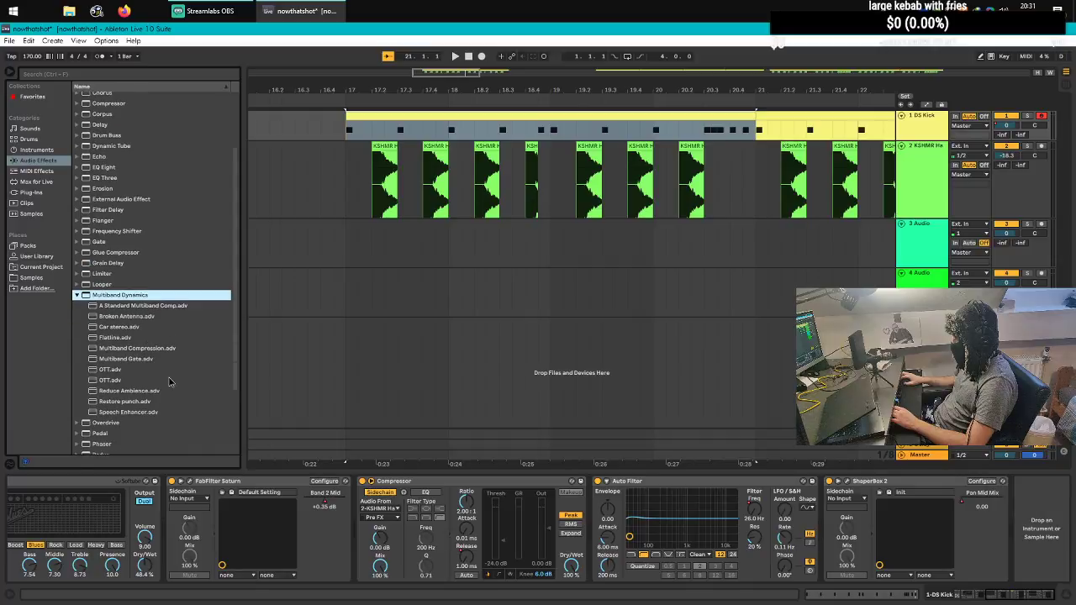
{"action": "left_click", "coordinate": [105, 401]}
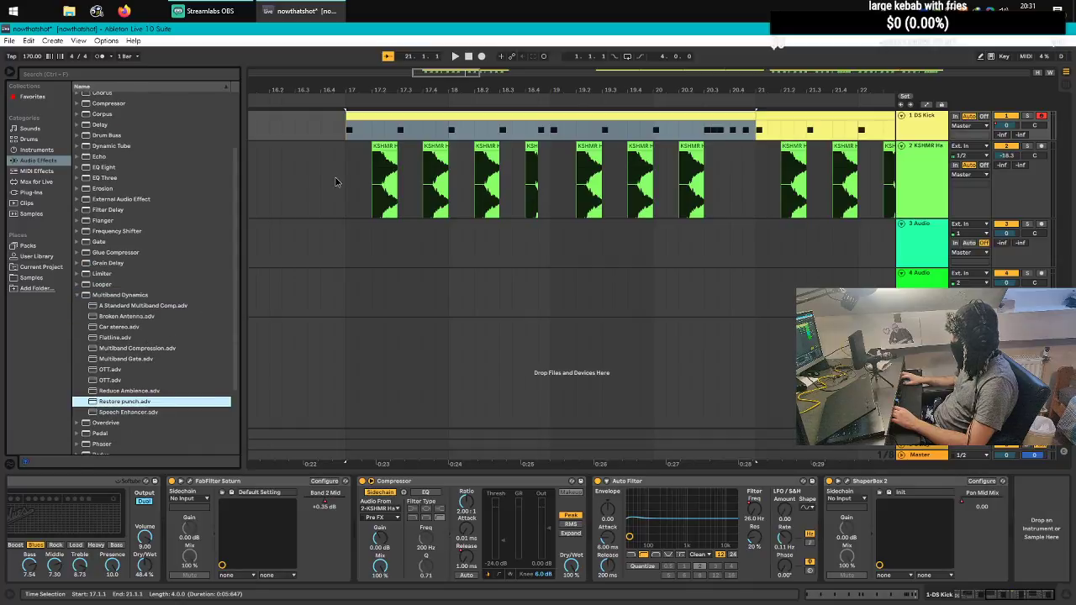
Step: Add the Restore punch preset after the Auto Filter on the DS Kick track and play the section from bar 17
{"action": "mouse_move", "coordinate": [124, 405]}
{"action": "left_mouse_down"}
{"action": "mouse_move", "coordinate": [1020, 532]}
{"action": "mouse_move", "coordinate": [804, 515]}
{"action": "mouse_move", "coordinate": [828, 515]}
{"action": "left_mouse_up"}
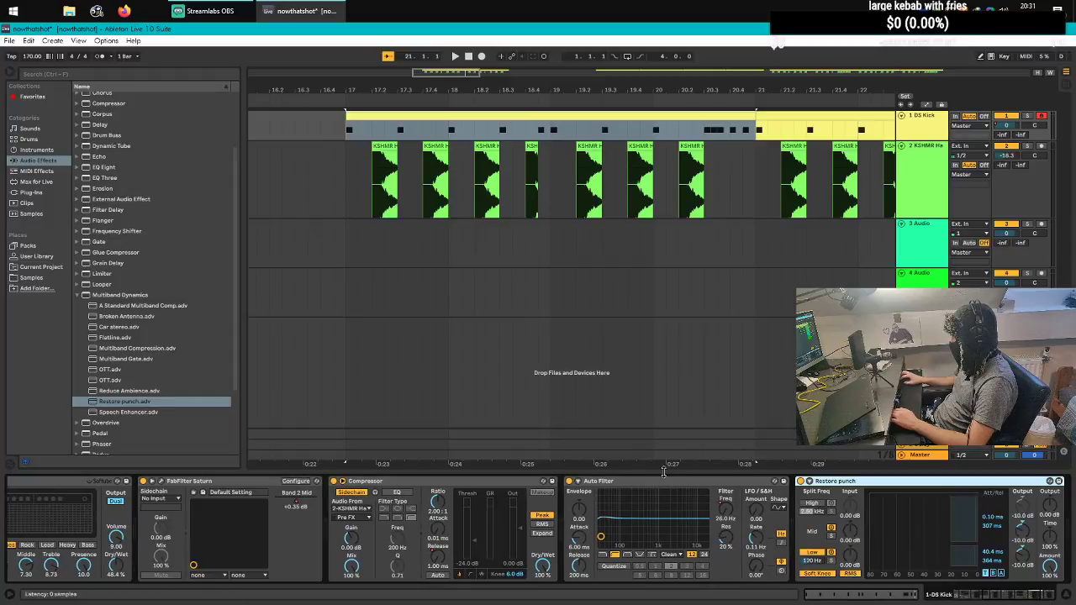
{"action": "key", "text": "space"}
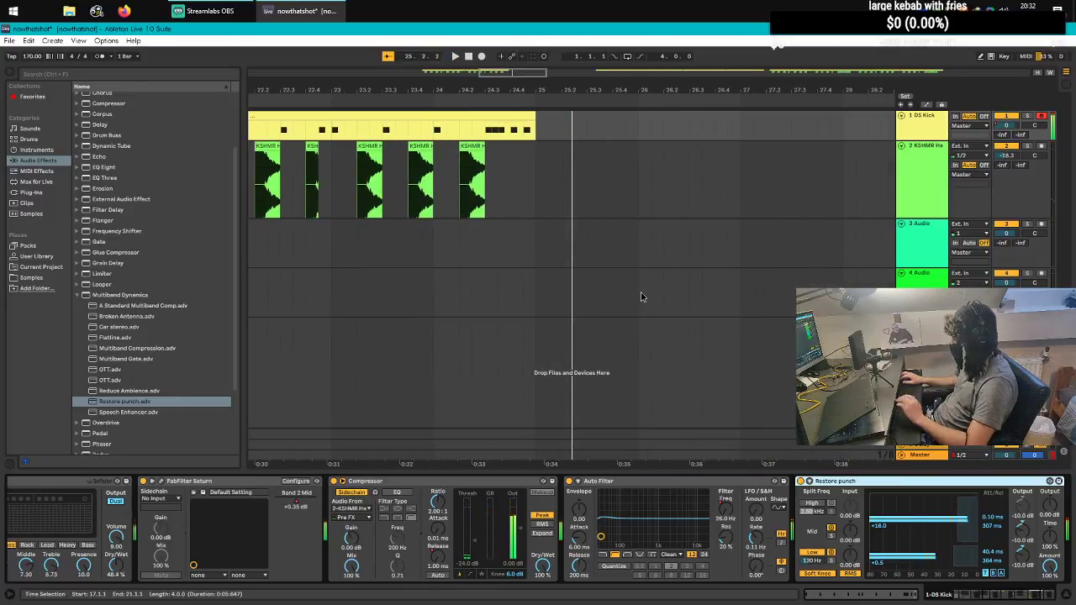
Step: Place the insert marker at the start of bar 17 on the KSHMR snare track and shrink that track's height
{"action": "scroll", "coordinate": [590, 274], "scroll_direction": "down", "scroll_amount": 5}
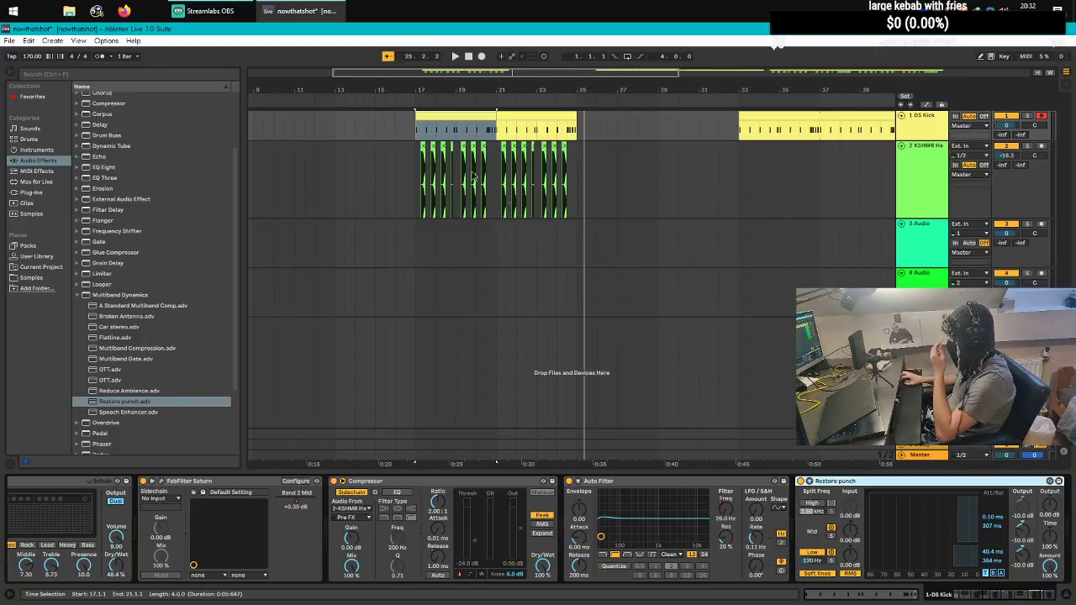
{"action": "left_click", "coordinate": [416, 160]}
{"action": "scroll", "coordinate": [388, 150], "scroll_direction": "up", "scroll_amount": 3, "text": "ctrl"}
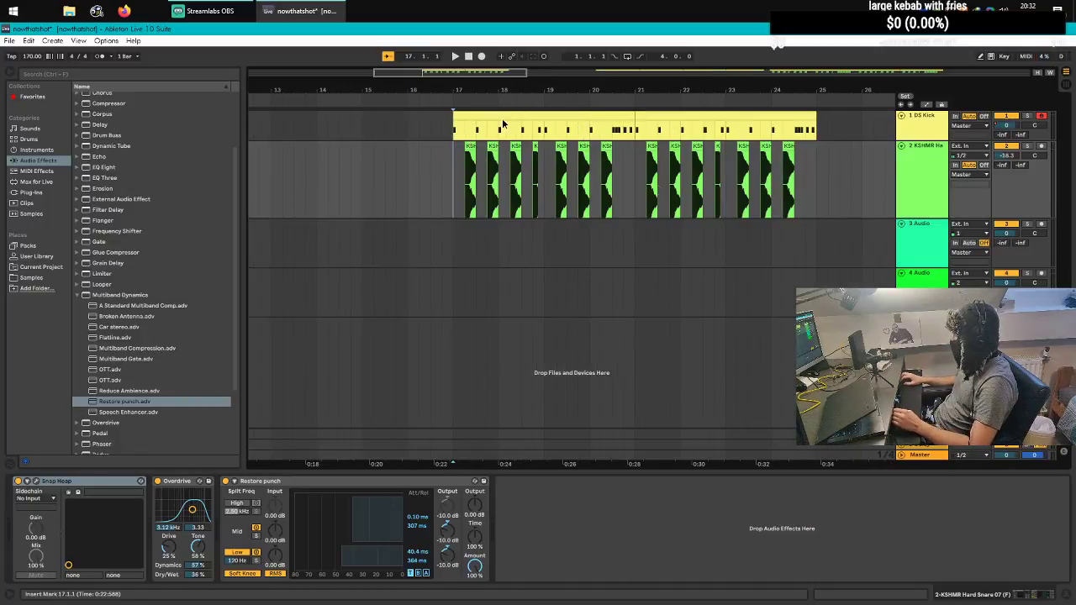
{"action": "scroll", "coordinate": [805, 153], "scroll_direction": "down", "scroll_amount": 4, "text": "alt"}
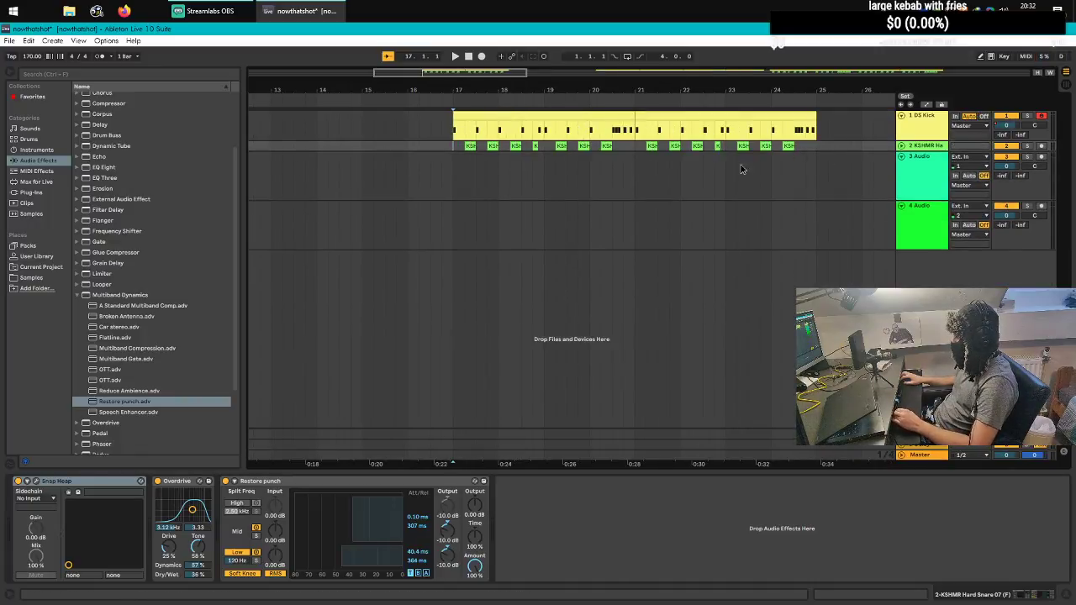
{"action": "right_click", "coordinate": [928, 123]}
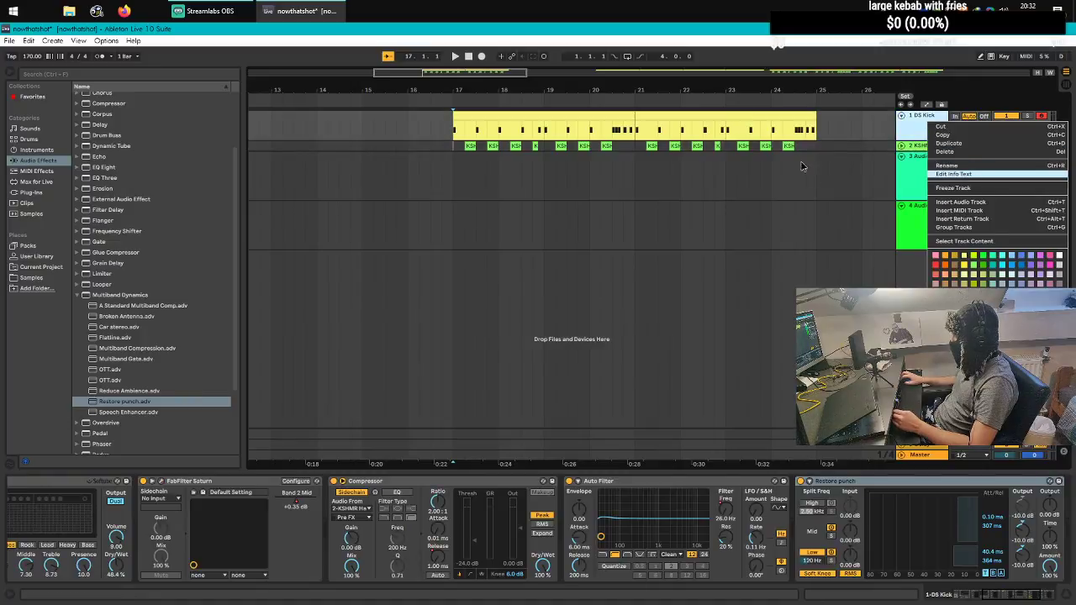
{"action": "left_click", "coordinate": [805, 142]}
Step: Create a new track with the Sampler instrument and move it directly below the DS Kick track
{"action": "scroll", "coordinate": [152, 252], "scroll_direction": "up", "scroll_amount": 1}
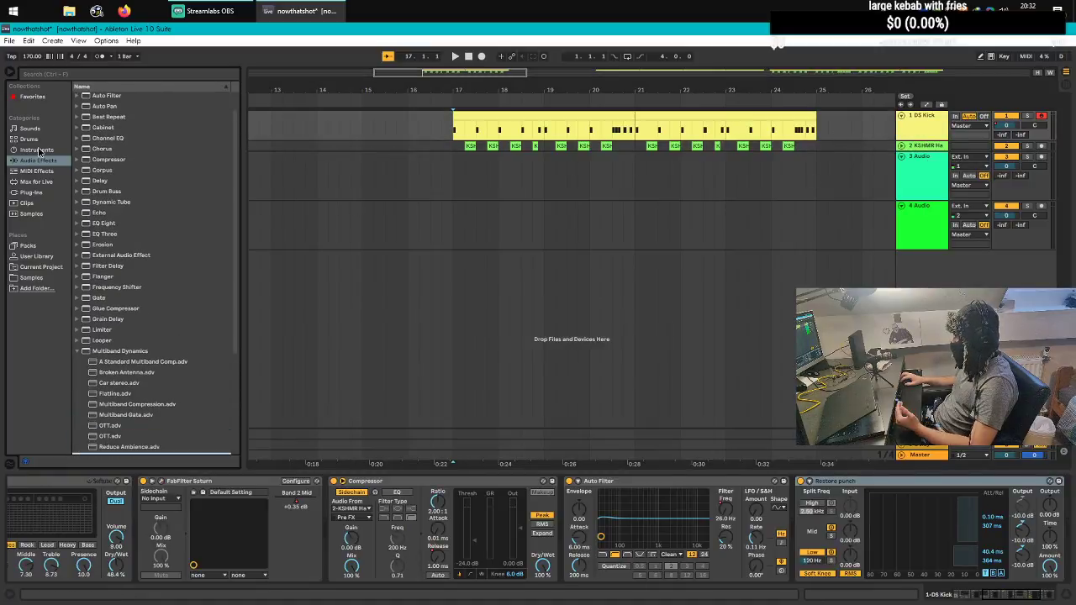
{"action": "left_click", "coordinate": [36, 150]}
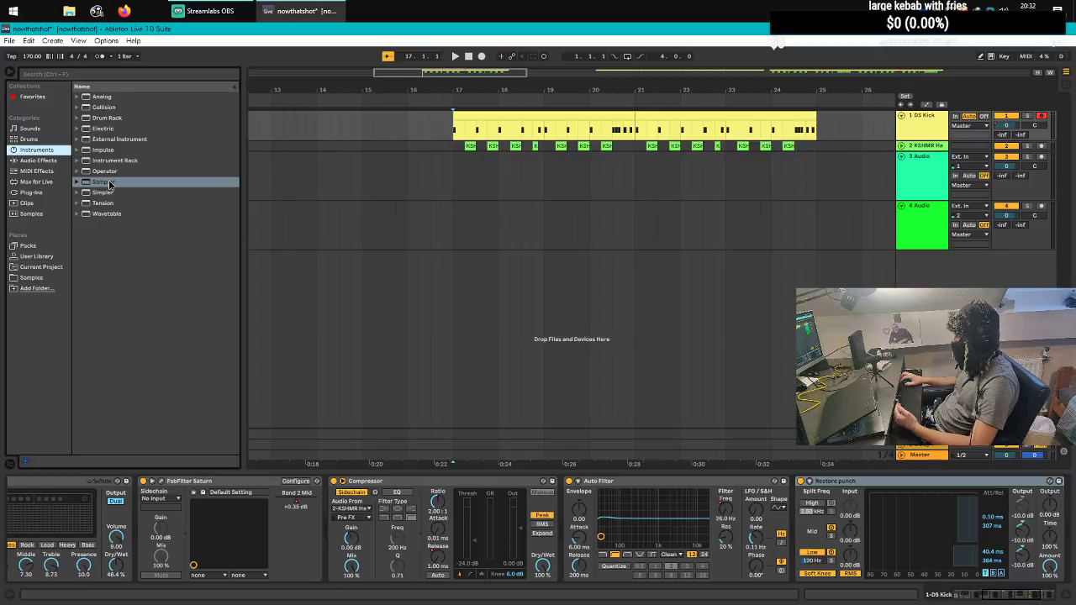
{"action": "left_click_drag", "start_coordinate": [103, 183], "coordinate": [635, 327]}
{"action": "left_click_drag", "start_coordinate": [924, 258], "coordinate": [923, 148]}
Step: Group the DS Kick and Sampler tracks and name the group "kicc"
{"action": "left_click", "coordinate": [920, 149]}
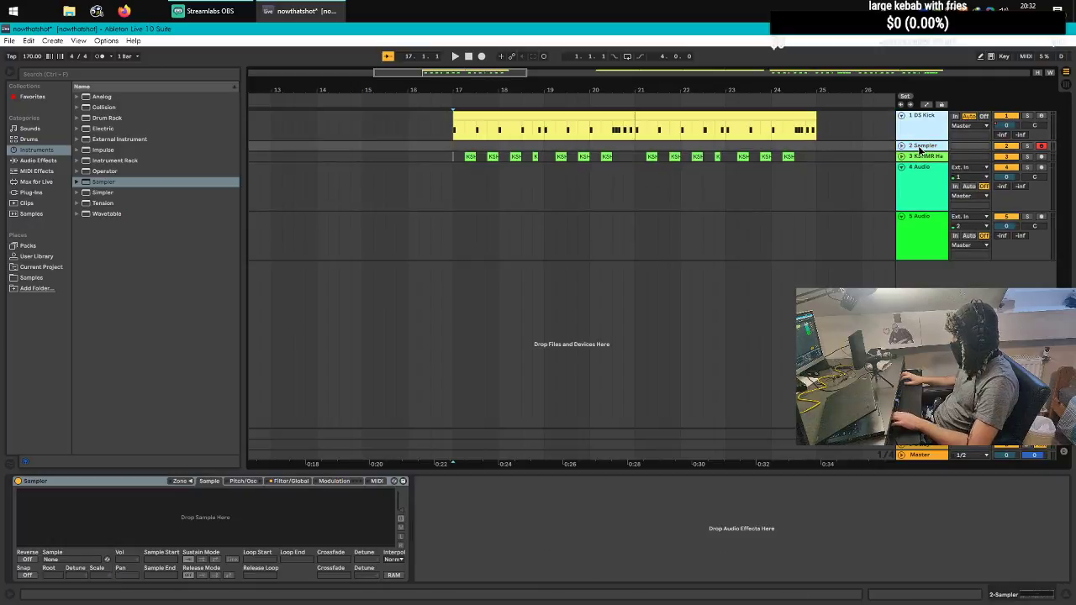
{"action": "key", "text": "ctrl+g"}
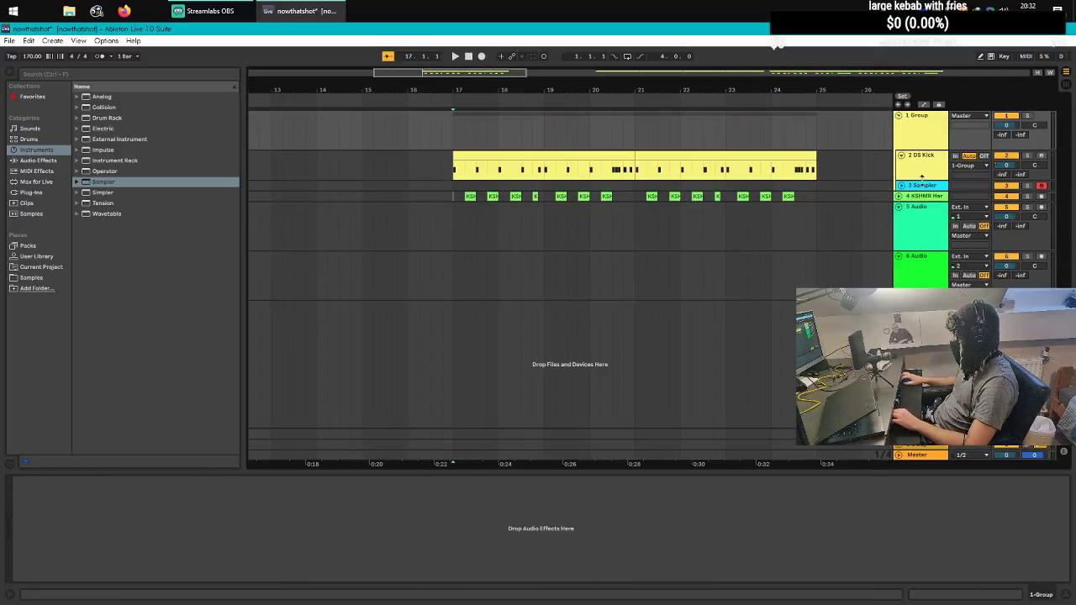
{"action": "scroll", "coordinate": [924, 187], "scroll_direction": "up", "scroll_amount": 3}
{"action": "right_click", "coordinate": [920, 123]}
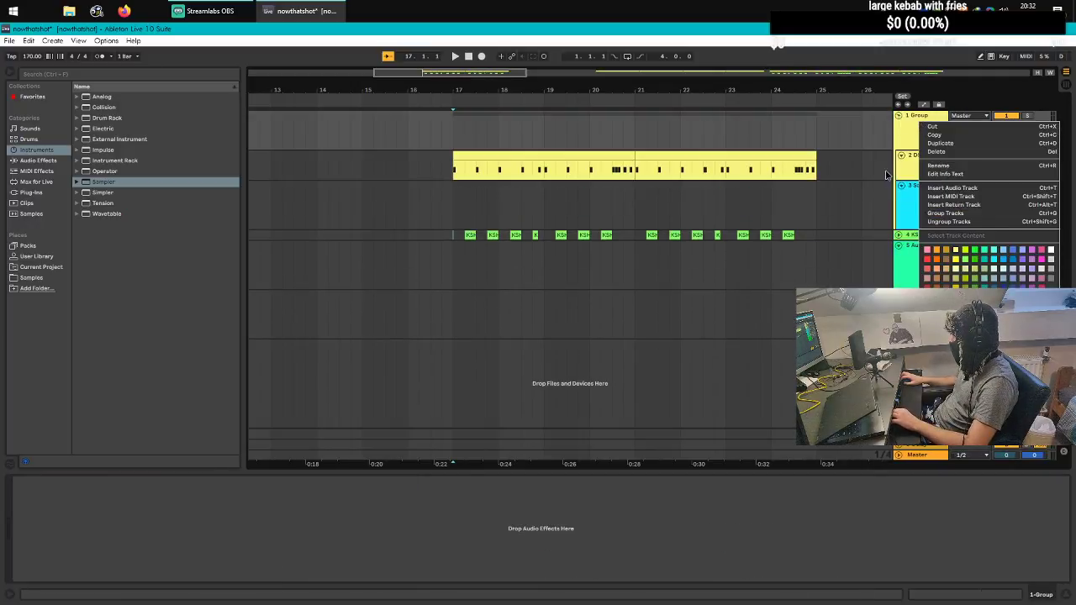
{"action": "left_click", "coordinate": [934, 165]}
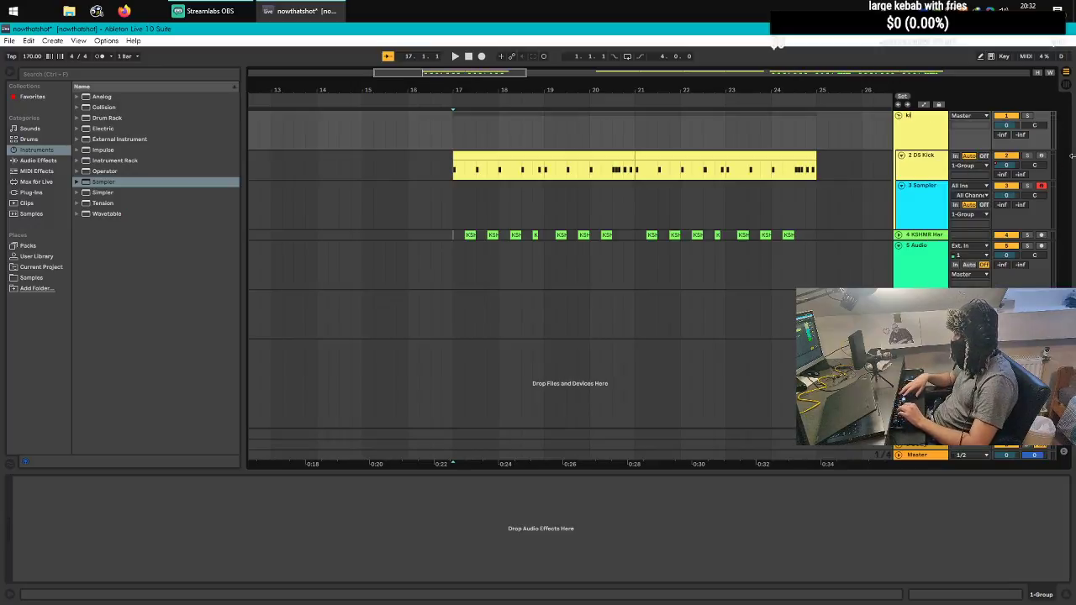
{"action": "key", "text": "Return"}
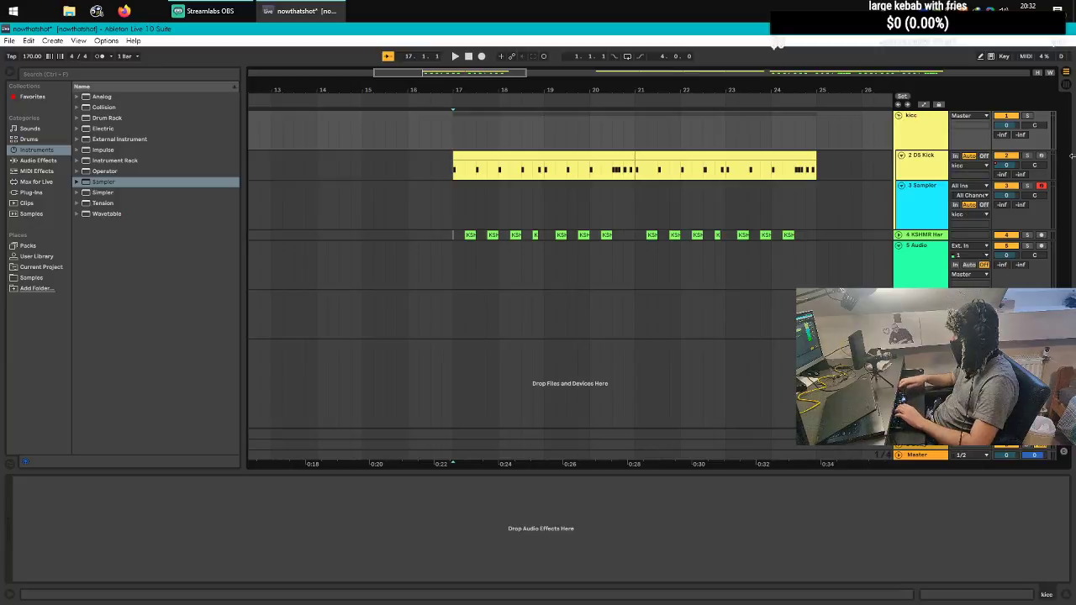
{"action": "key", "text": "super+d"}
{"action": "key", "text": "super"}
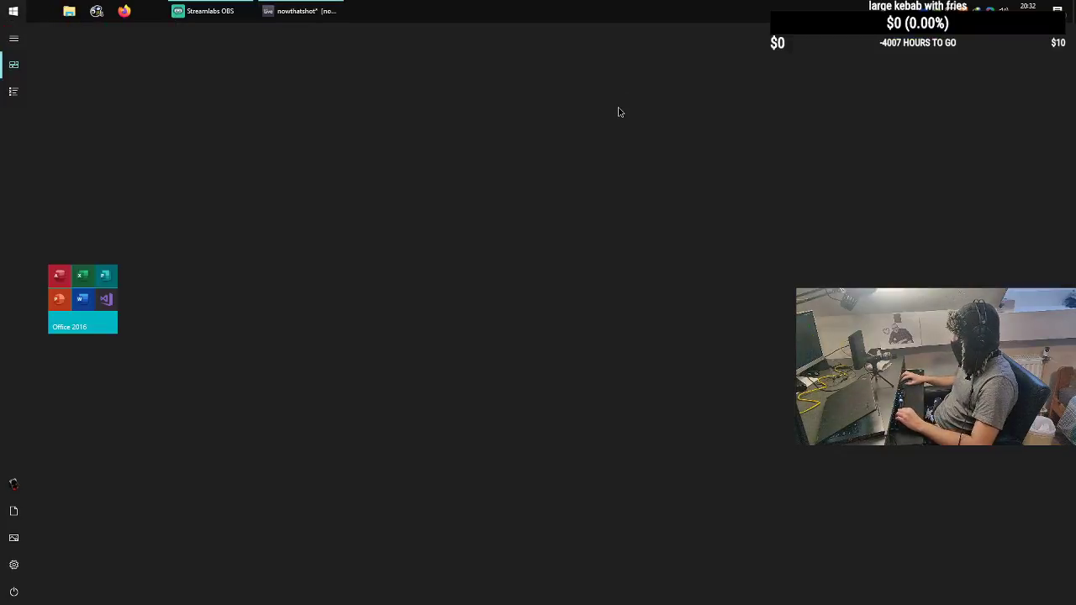
{"action": "key", "text": "super"}
{"action": "key", "text": "alt+u"}
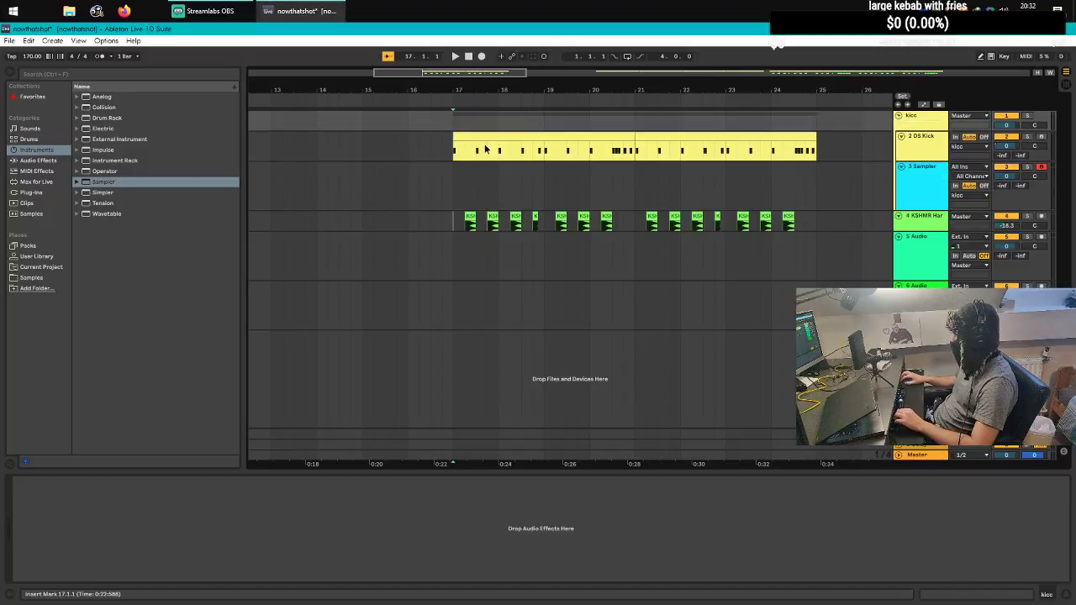
Step: Rename the DS Kick track inside the group as "tail"
{"action": "left_click", "coordinate": [910, 146]}
{"action": "right_click", "coordinate": [910, 146]}
{"action": "left_click", "coordinate": [949, 195]}
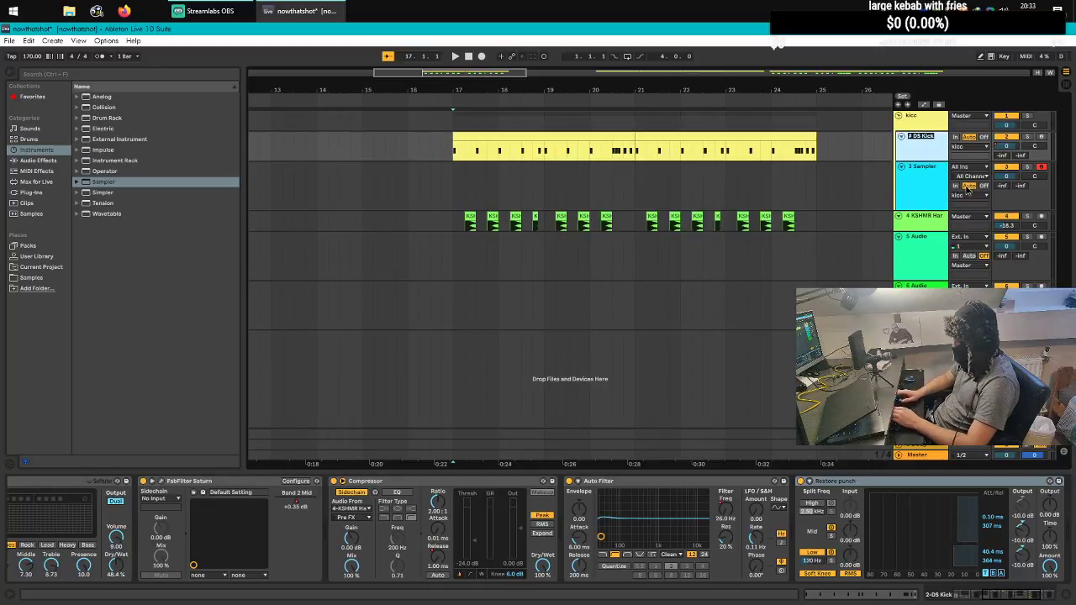
{"action": "key", "text": "Return"}
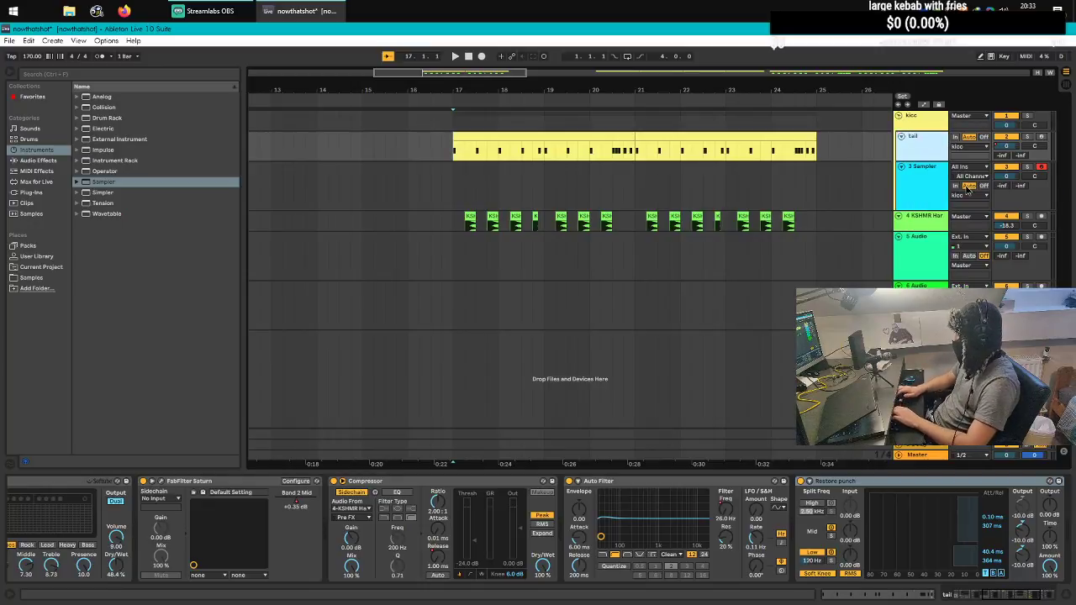
Step: Rename the Sampler track inside the group as "punch"
{"action": "right_click", "coordinate": [914, 194]}
{"action": "left_click", "coordinate": [911, 244]}
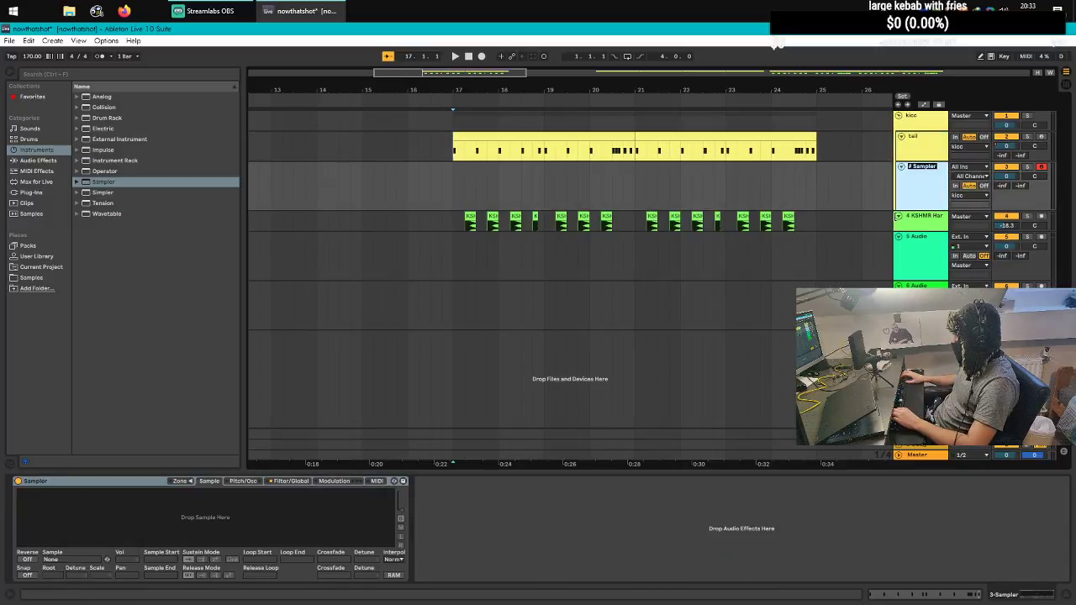
{"action": "type", "text": "pl"}
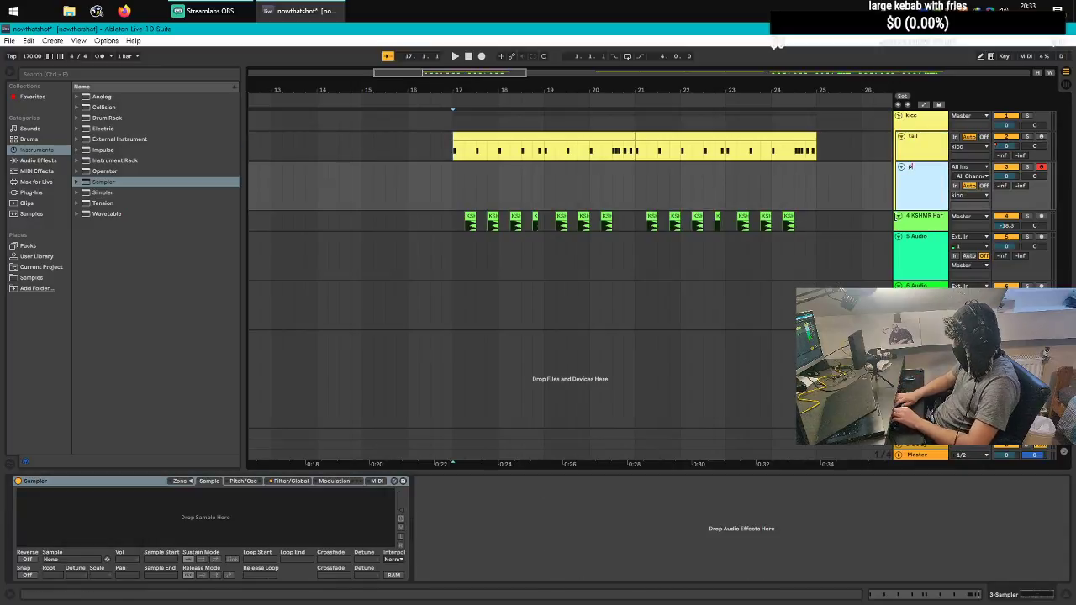
{"action": "key", "text": "Return"}
Step: Move the punch track above the tail track, collapse both, and set the insert marker at the start of bar 17
{"action": "left_click_drag", "start_coordinate": [939, 180], "coordinate": [913, 153]}
{"action": "scroll", "coordinate": [905, 146], "scroll_direction": "down", "scroll_amount": 4}
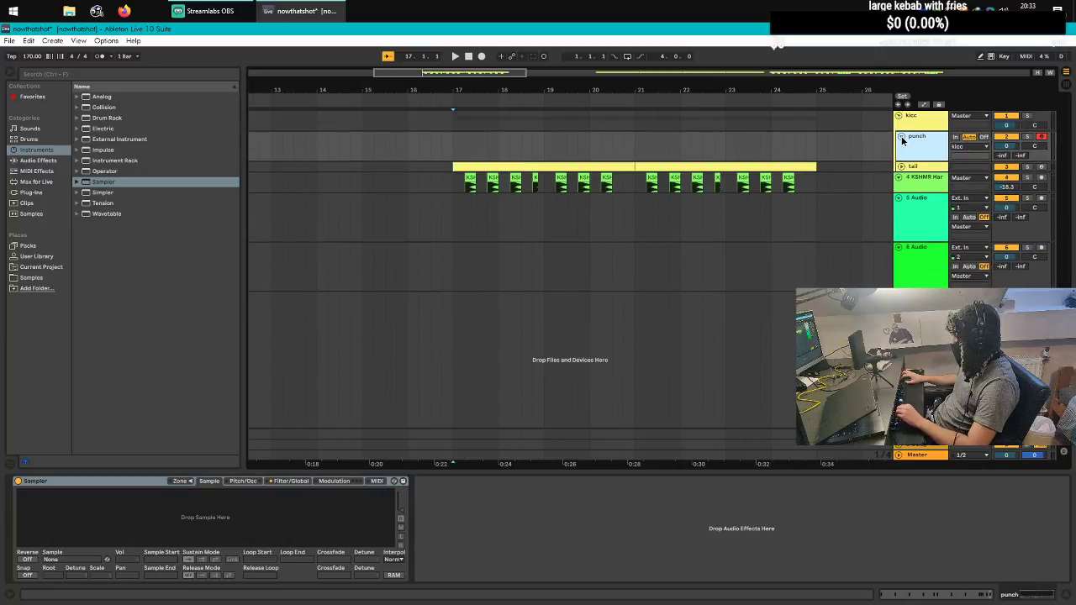
{"action": "left_click", "coordinate": [861, 138]}
{"action": "key", "text": "minus"}
{"action": "left_click", "coordinate": [416, 128]}
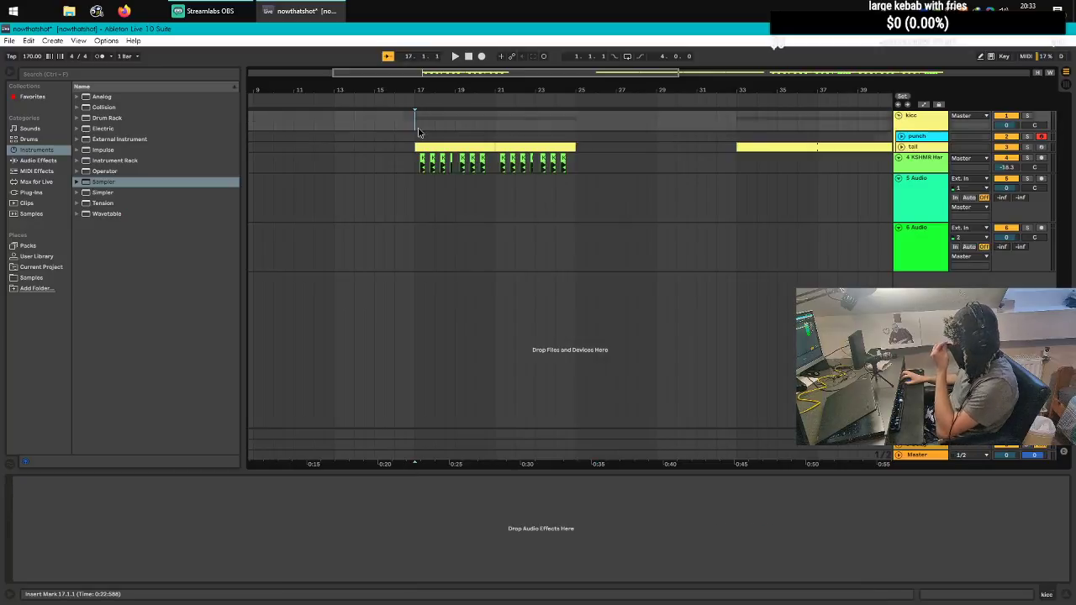
Step: Colour the punch track yellow to match the rest of the kicc group
{"action": "right_click", "coordinate": [928, 137]}
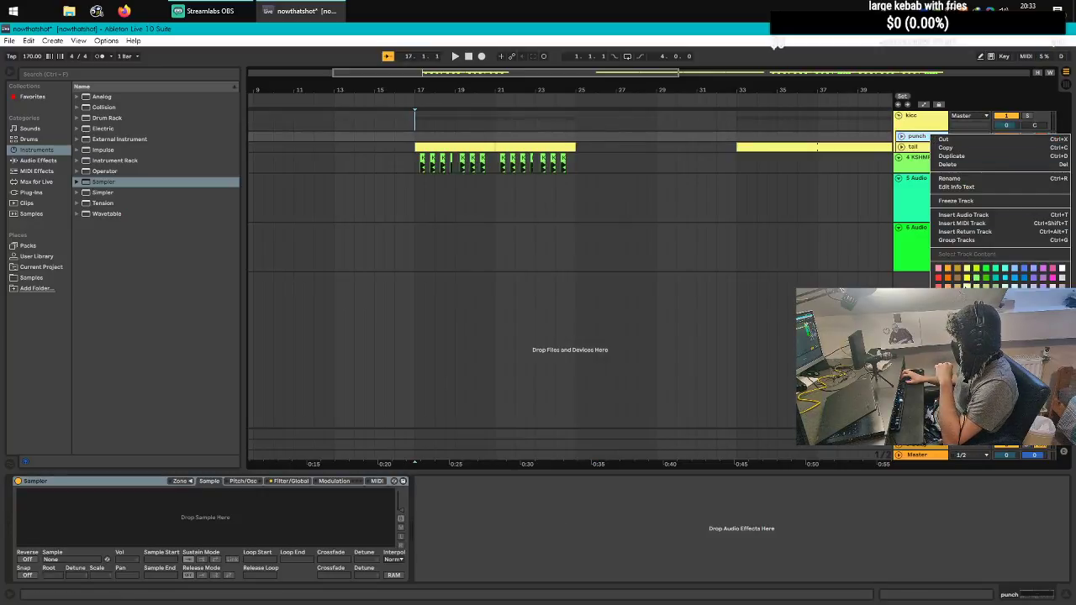
{"action": "left_click", "coordinate": [967, 269]}
{"action": "right_click", "coordinate": [927, 138]}
{"action": "left_click", "coordinate": [964, 281]}
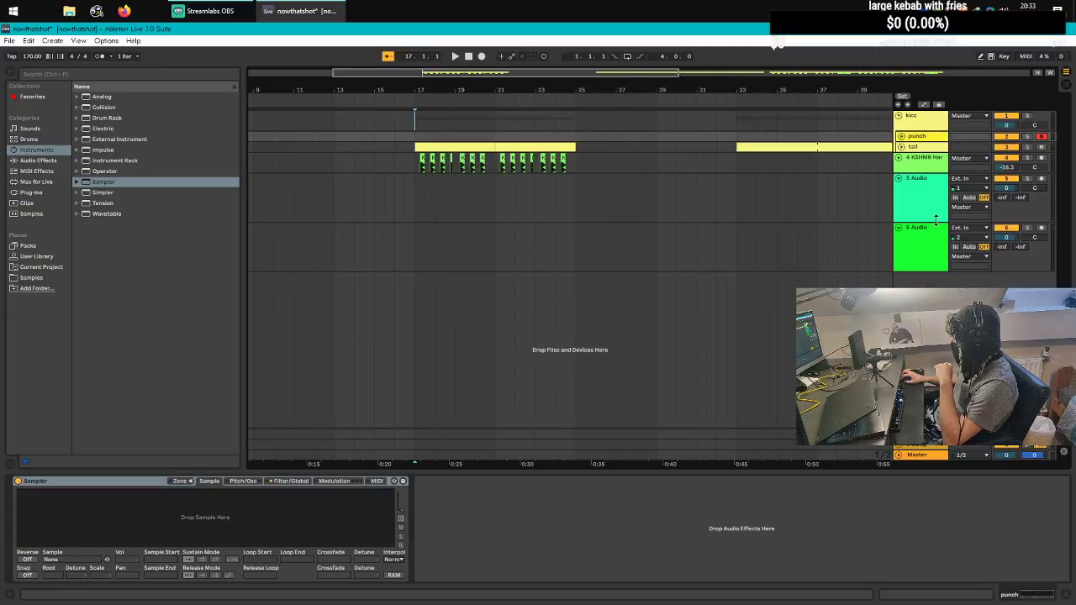
{"action": "right_click", "coordinate": [935, 139]}
{"action": "left_click", "coordinate": [831, 271]}
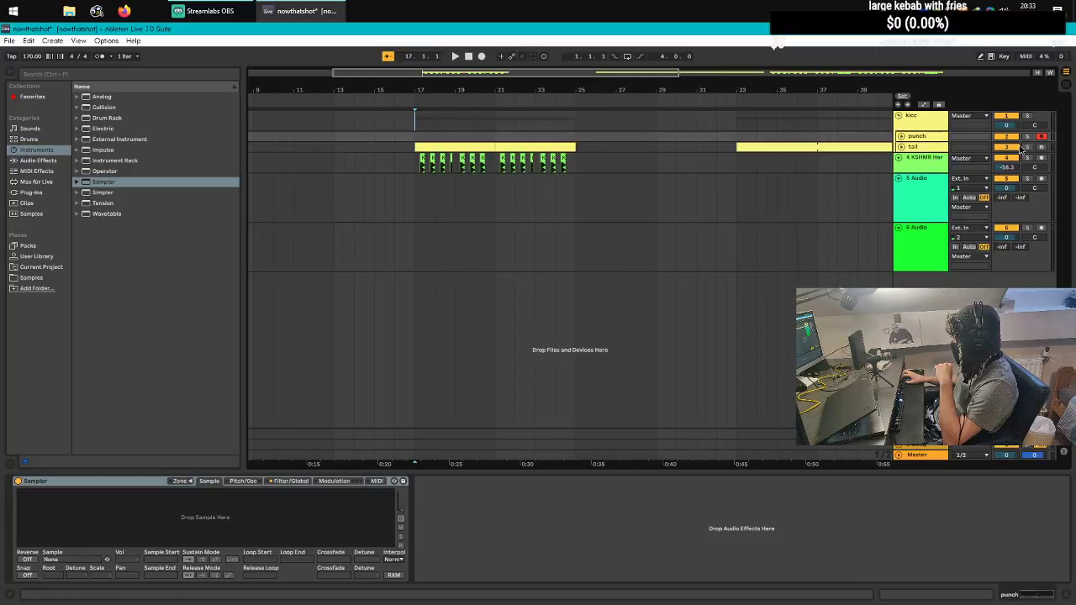
Step: Solo the kicc group and play it from the start of bar 17
{"action": "left_click", "coordinate": [687, 147]}
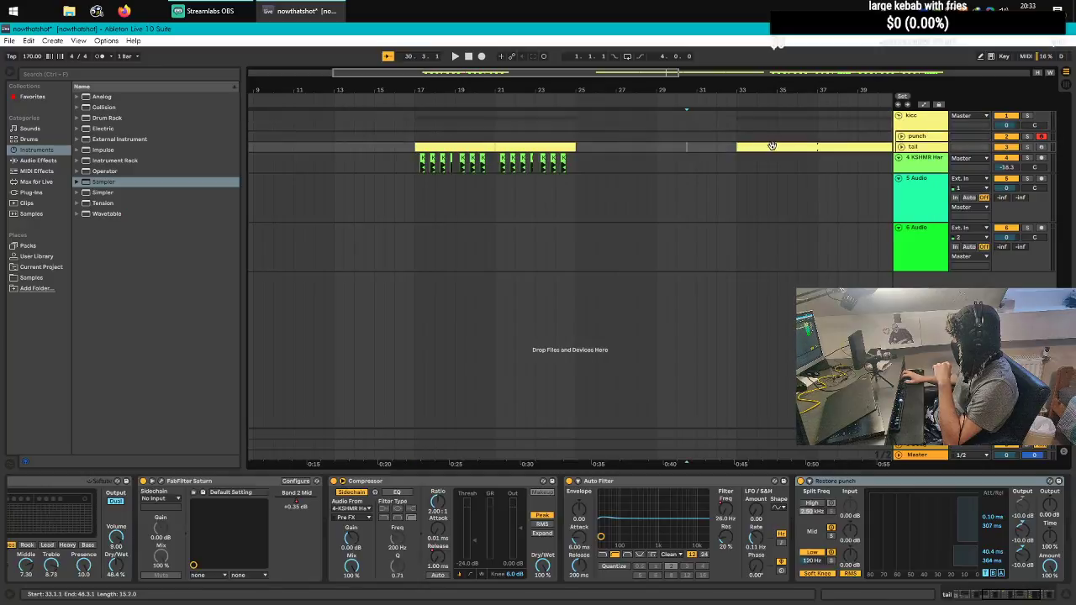
{"action": "left_click", "coordinate": [417, 139]}
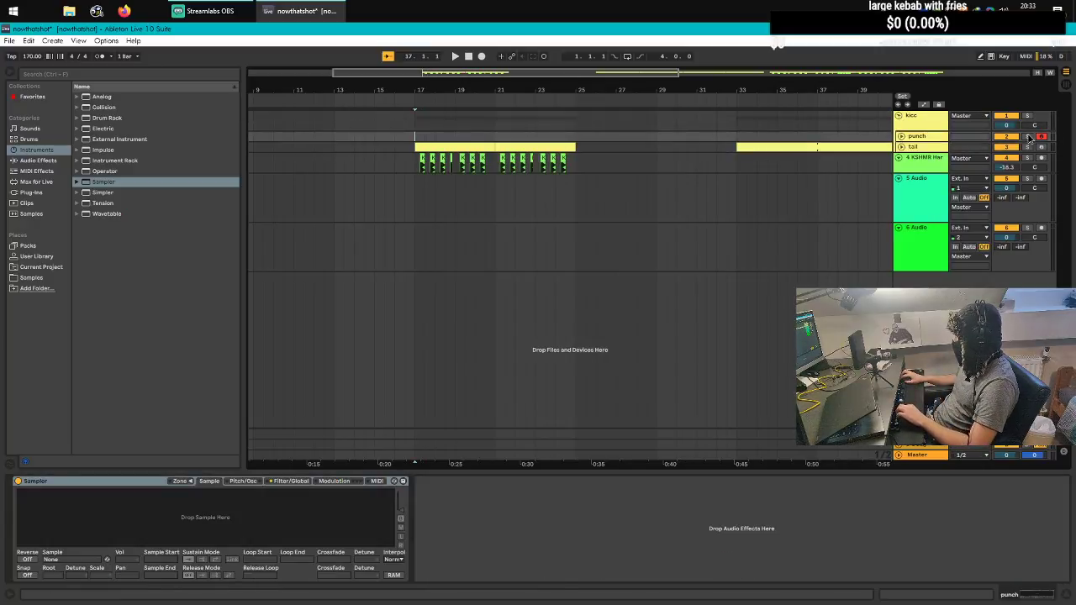
{"action": "left_click", "coordinate": [1028, 137]}
{"action": "key", "text": "space"}
{"action": "left_click", "coordinate": [1028, 115]}
{"action": "key", "text": "space"}
{"action": "scroll", "coordinate": [564, 141], "scroll_direction": "up", "scroll_amount": 2}
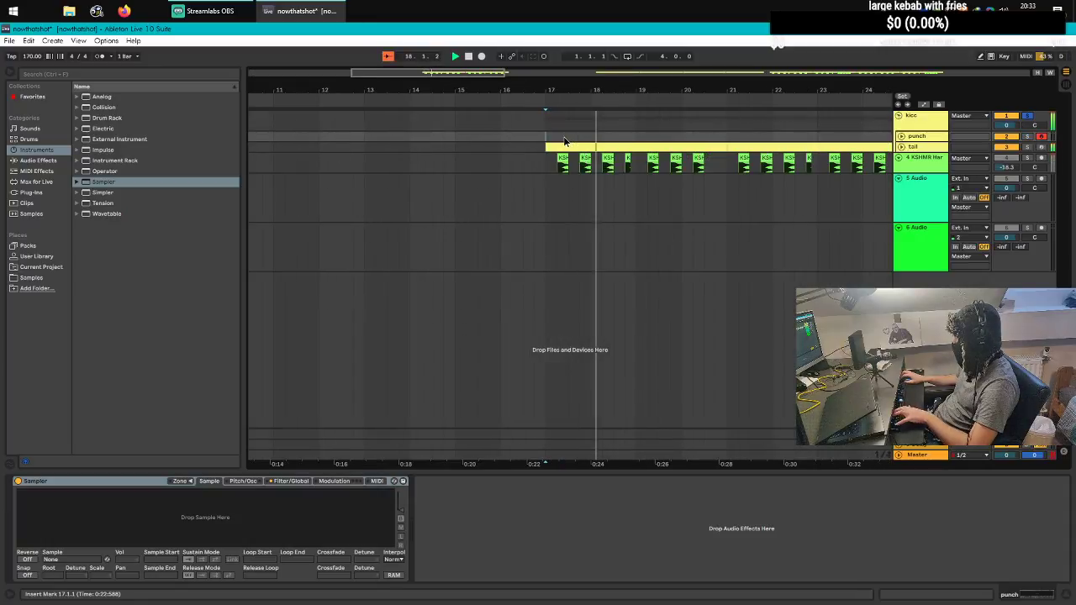
{"action": "key", "text": "space"}
Step: Unfold the tail track and bypass its effects from Restore punch back through Saturator, leaving only the DS Kick instrument on
{"action": "left_click", "coordinate": [542, 148]}
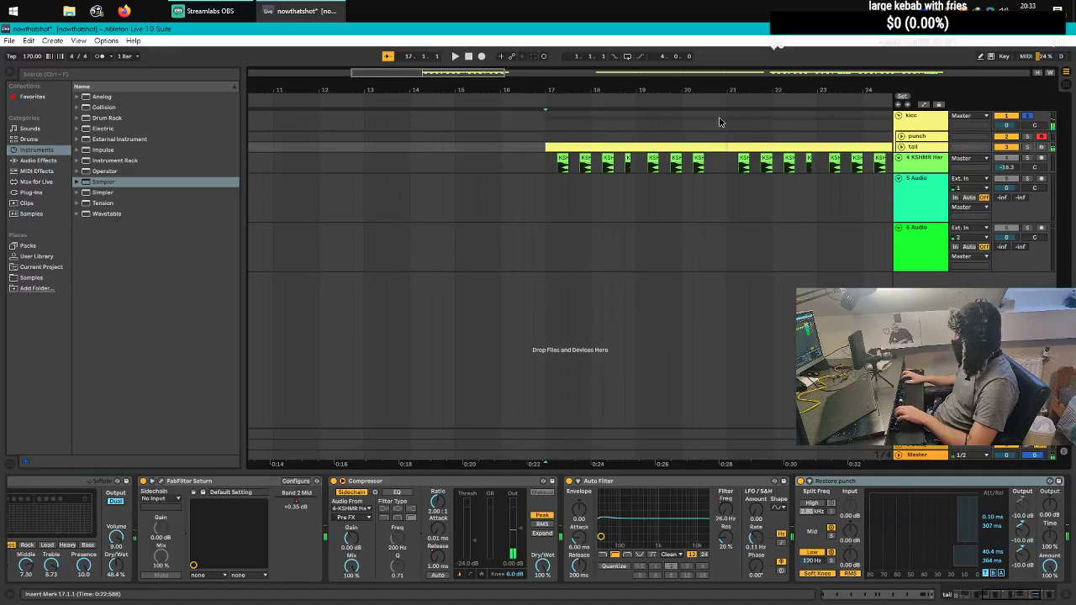
{"action": "key", "text": "u"}
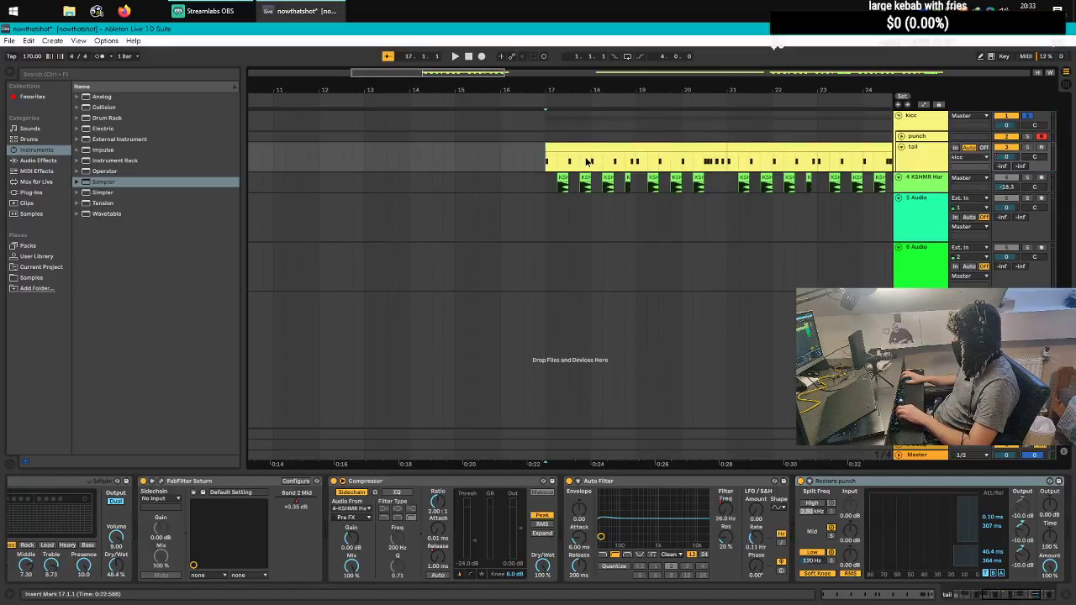
{"action": "left_click", "coordinate": [800, 496]}
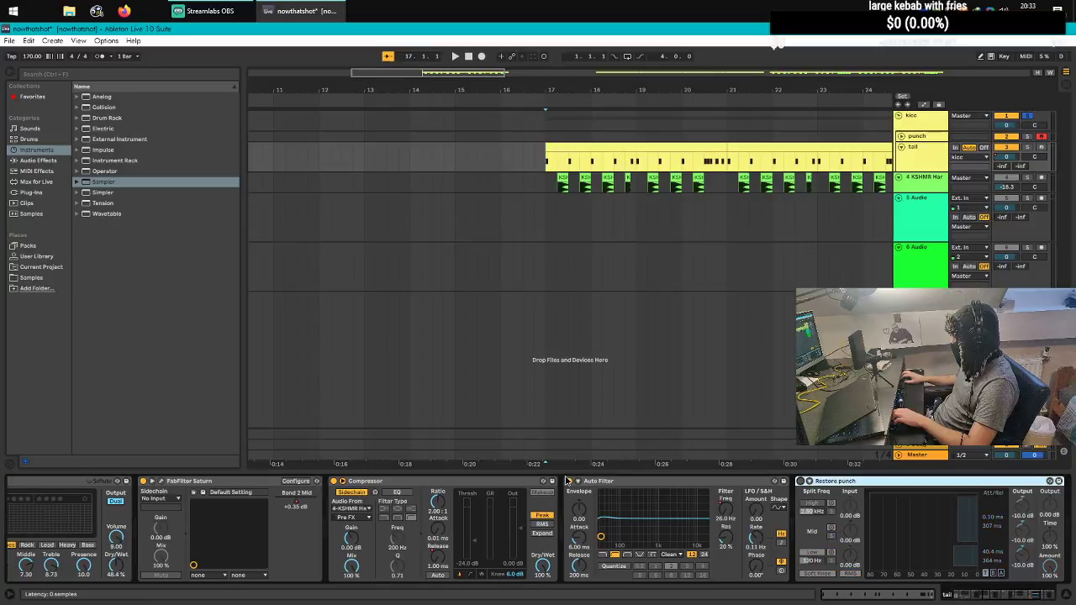
{"action": "scroll", "coordinate": [328, 550], "scroll_direction": "left", "scroll_amount": 6}
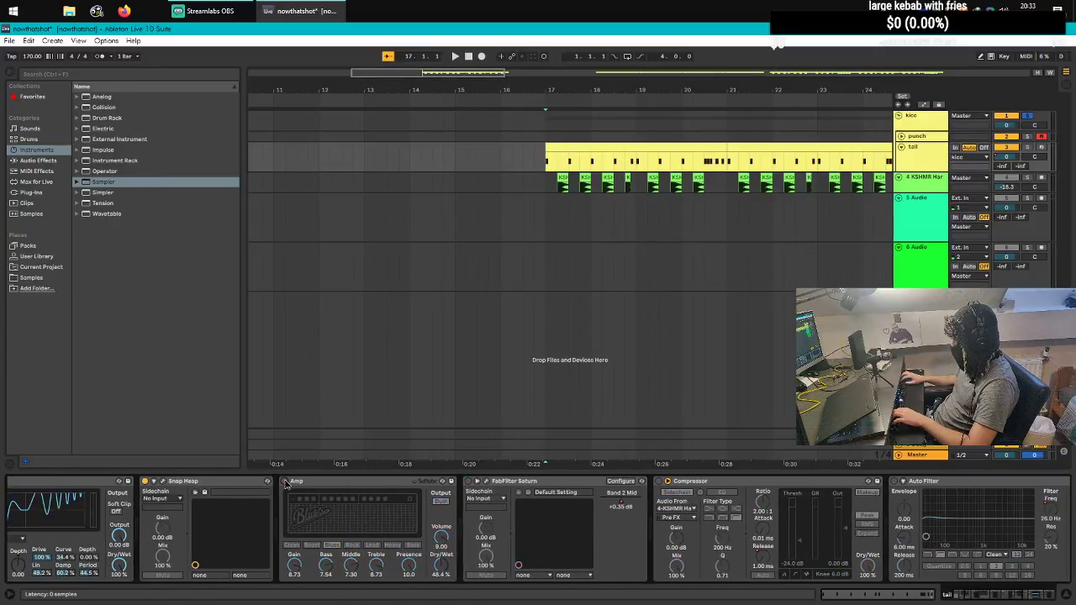
{"action": "scroll", "coordinate": [287, 494], "scroll_direction": "left", "scroll_amount": 4}
{"action": "left_click", "coordinate": [574, 343]}
{"action": "scroll", "coordinate": [605, 168], "scroll_direction": "right", "scroll_amount": 3}
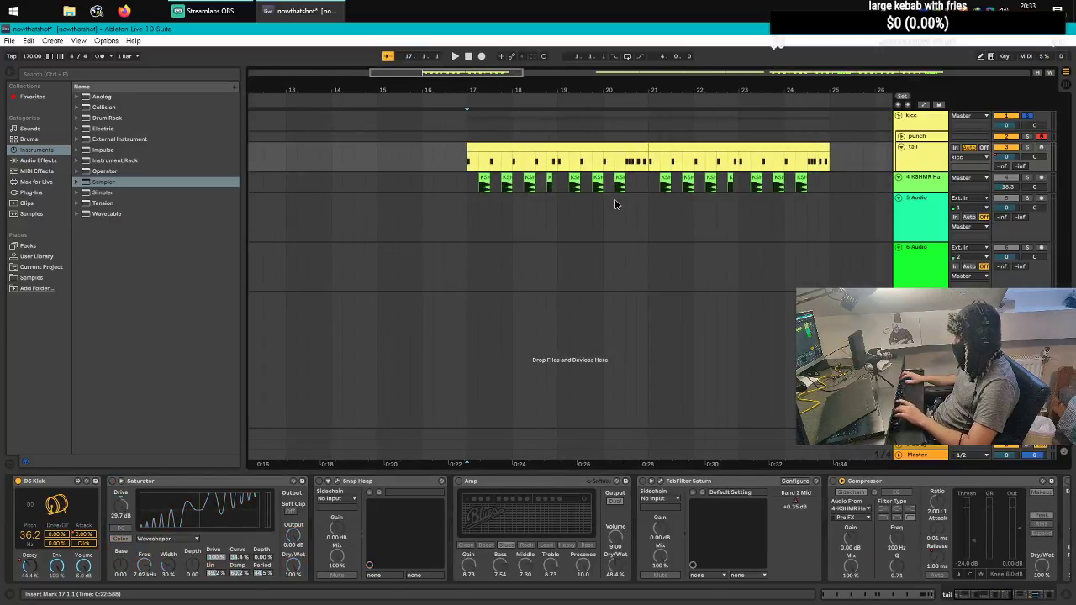
Step: Play the dry kick from bar 17, re-enable Saturator, and play the kick again with it
{"action": "key", "text": "space"}
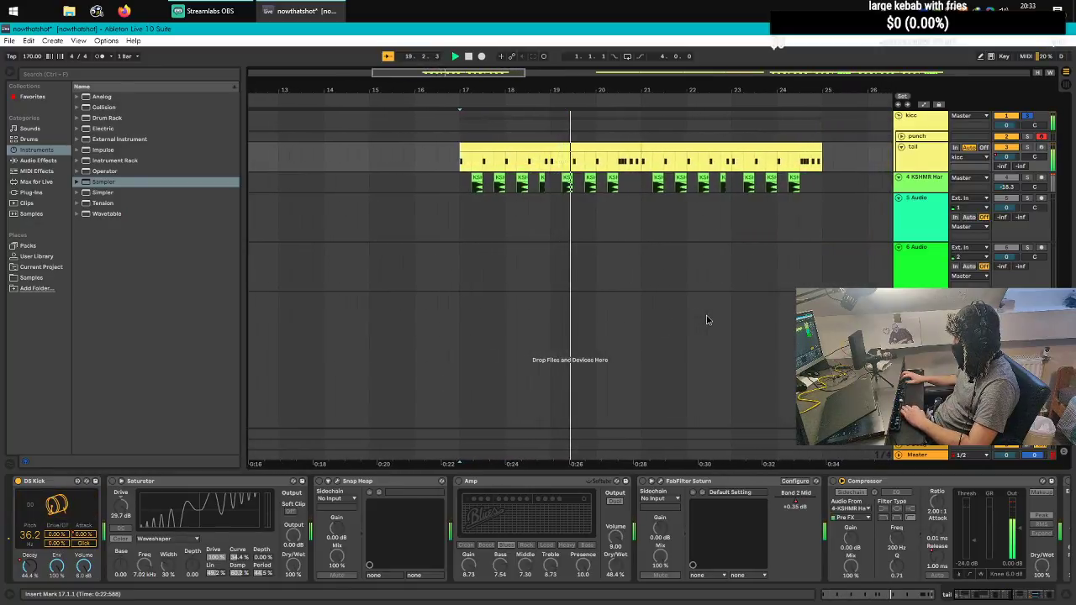
{"action": "left_click", "coordinate": [112, 481]}
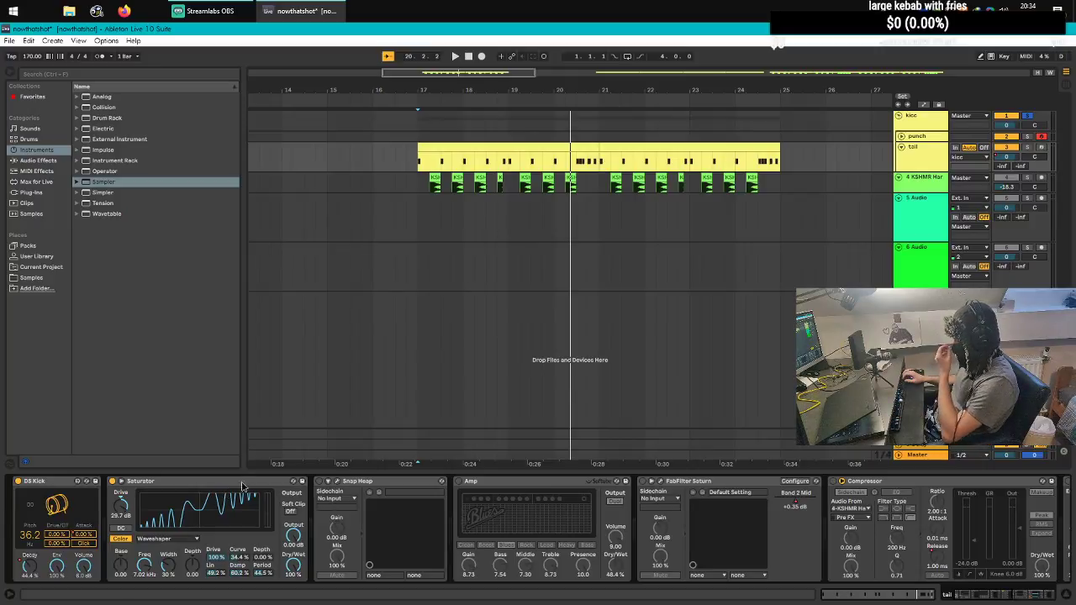
{"action": "key", "text": "space"}
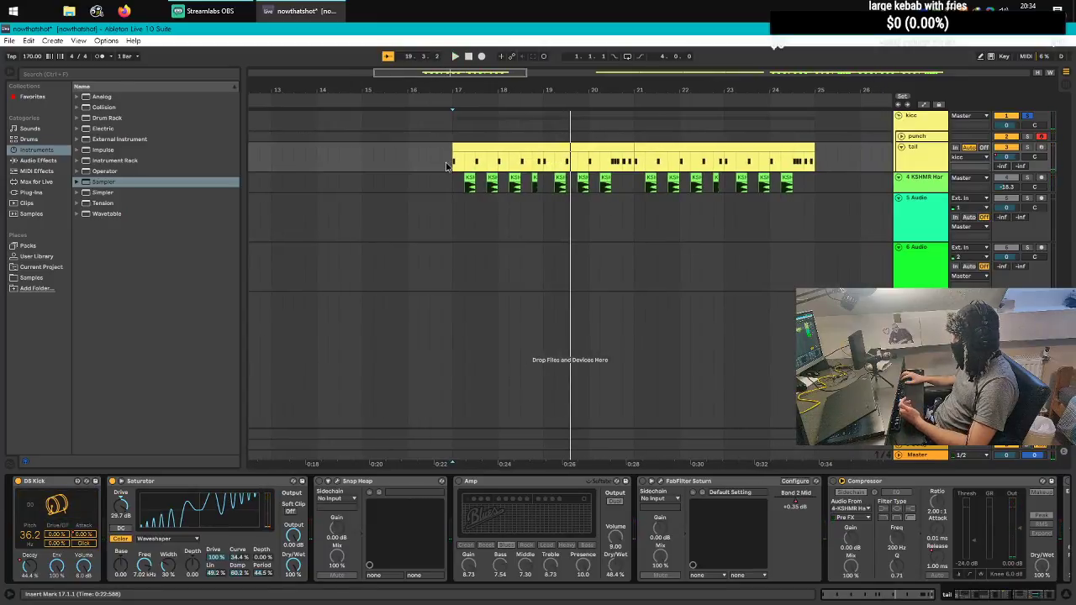
Step: Open the tail track's Snap Heap and remove the two disabled Faturator modules from Serial Bus 1
{"action": "key", "text": "space"}
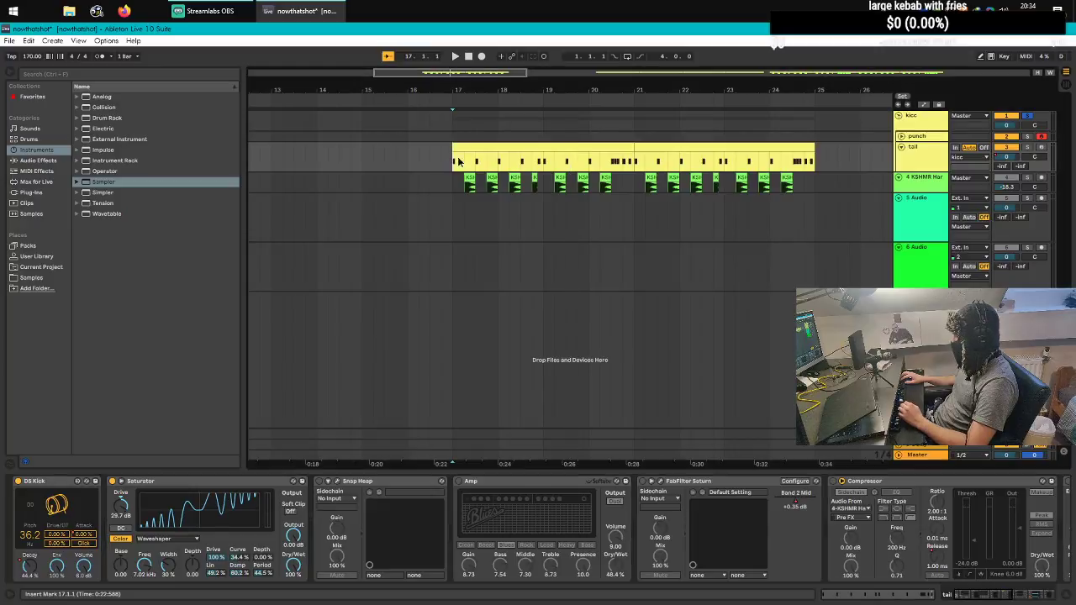
{"action": "left_click", "coordinate": [338, 484]}
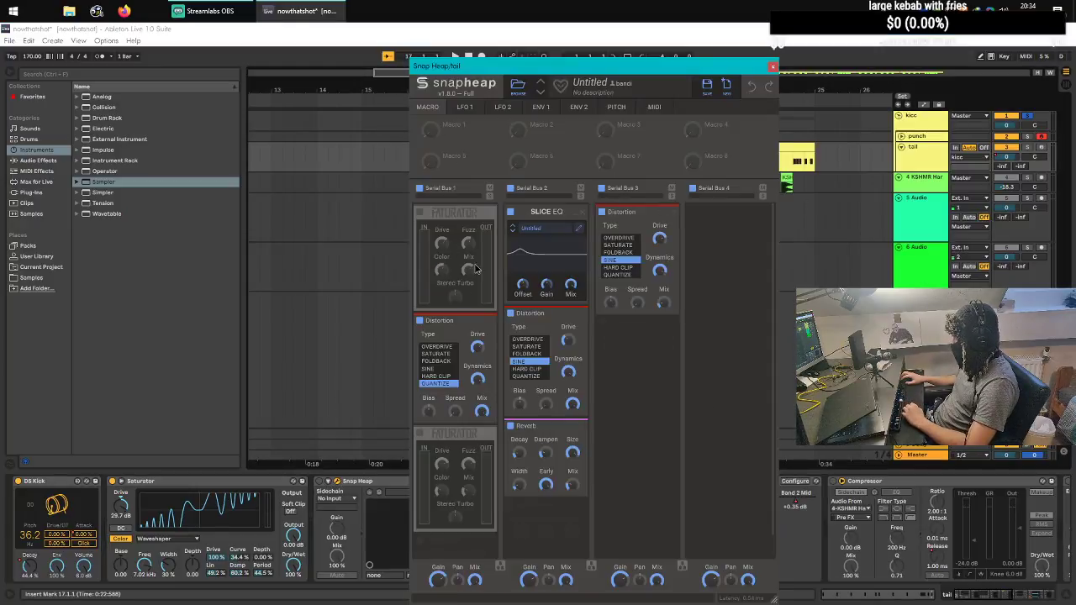
{"action": "left_click", "coordinate": [492, 212]}
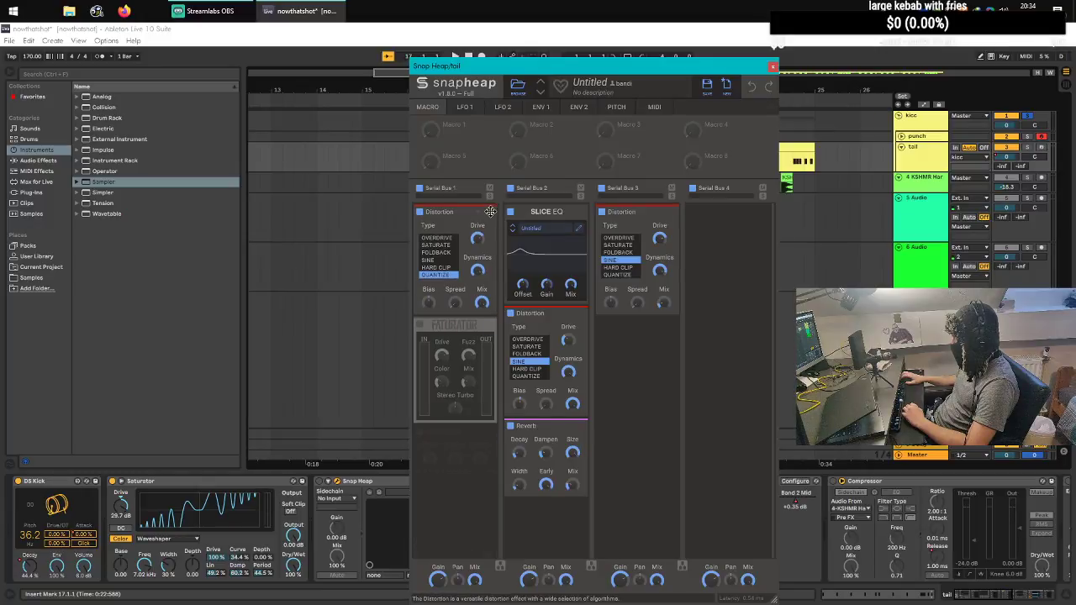
{"action": "left_click", "coordinate": [493, 334]}
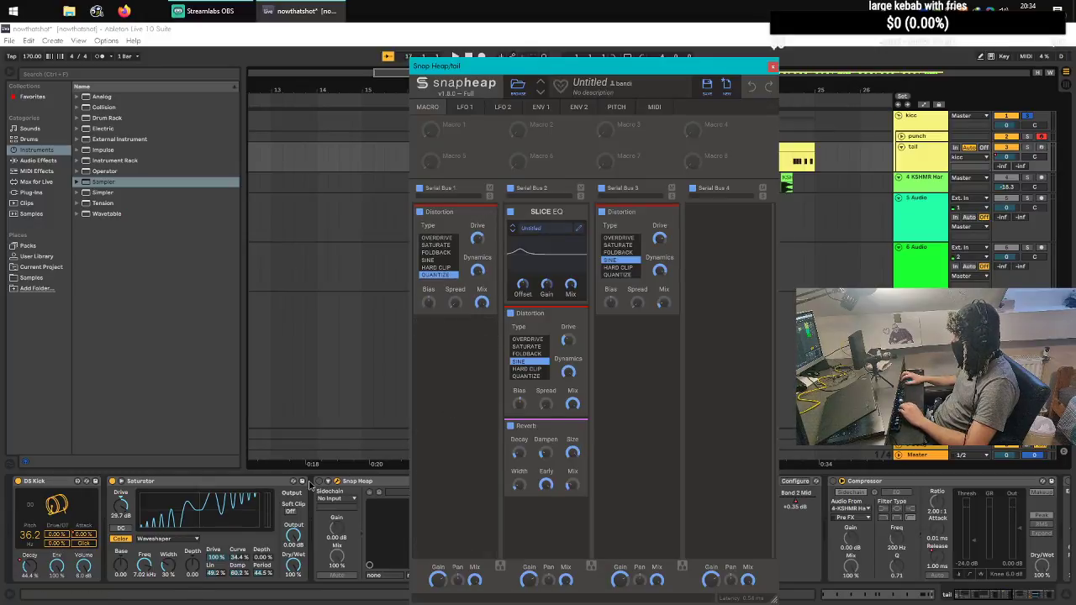
Step: Disable every Snap Heap module on Serial Buses 2 and 3, enable Snap Heap, and play the kick through the Quantize Distortion alone
{"action": "left_click", "coordinate": [511, 213]}
{"action": "left_click", "coordinate": [509, 426]}
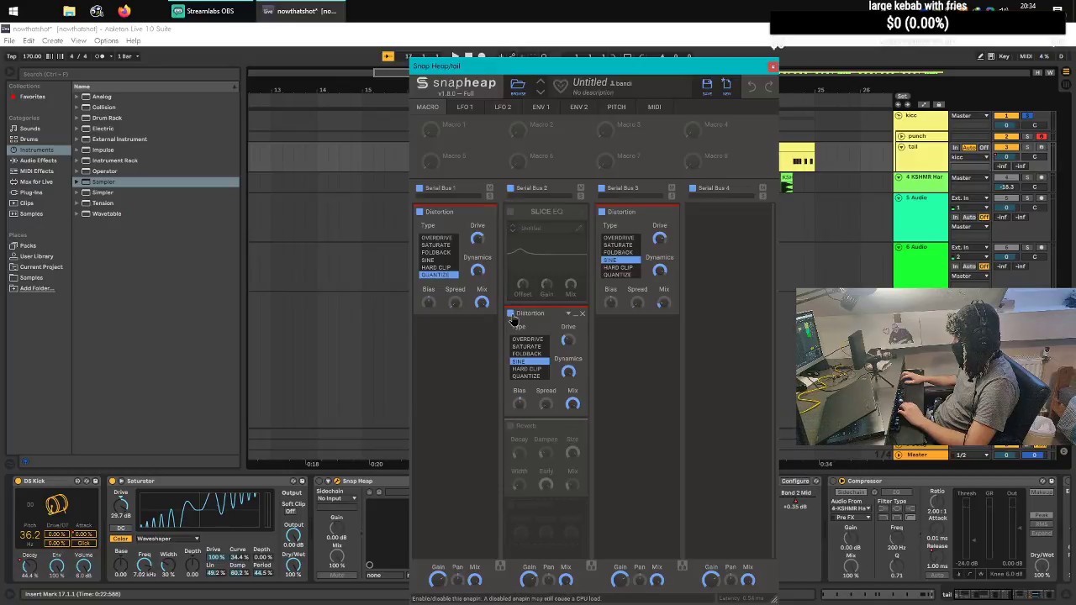
{"action": "left_click", "coordinate": [510, 313]}
{"action": "left_click", "coordinate": [602, 211]}
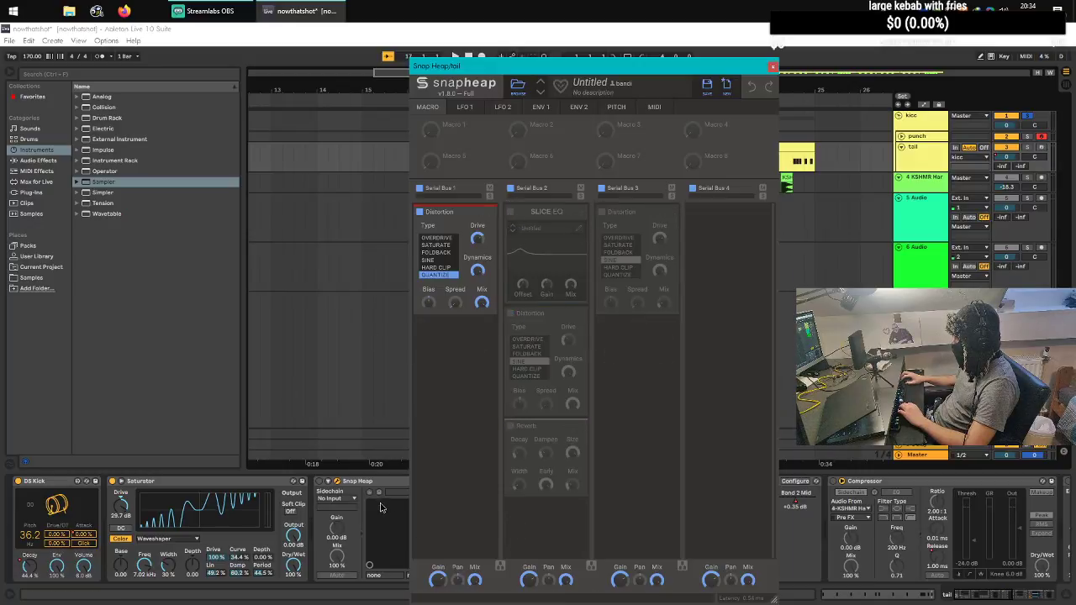
{"action": "key", "text": "space"}
{"action": "left_click", "coordinate": [319, 482]}
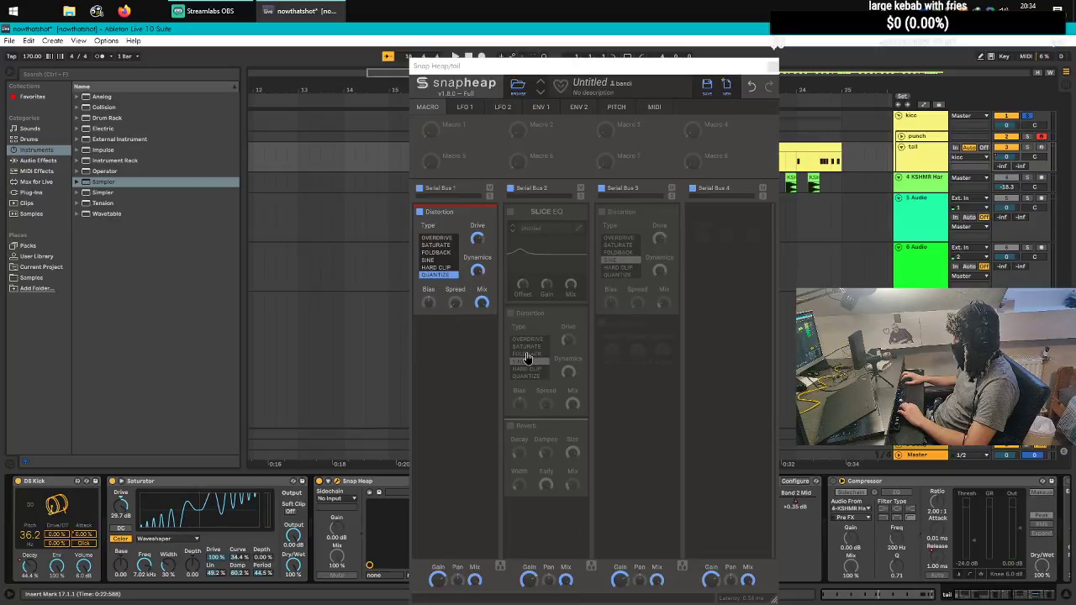
Step: Compare the kick with Slice EQ off and on during playback, view its EQ curve, and leave it enabled
{"action": "left_click", "coordinate": [511, 212]}
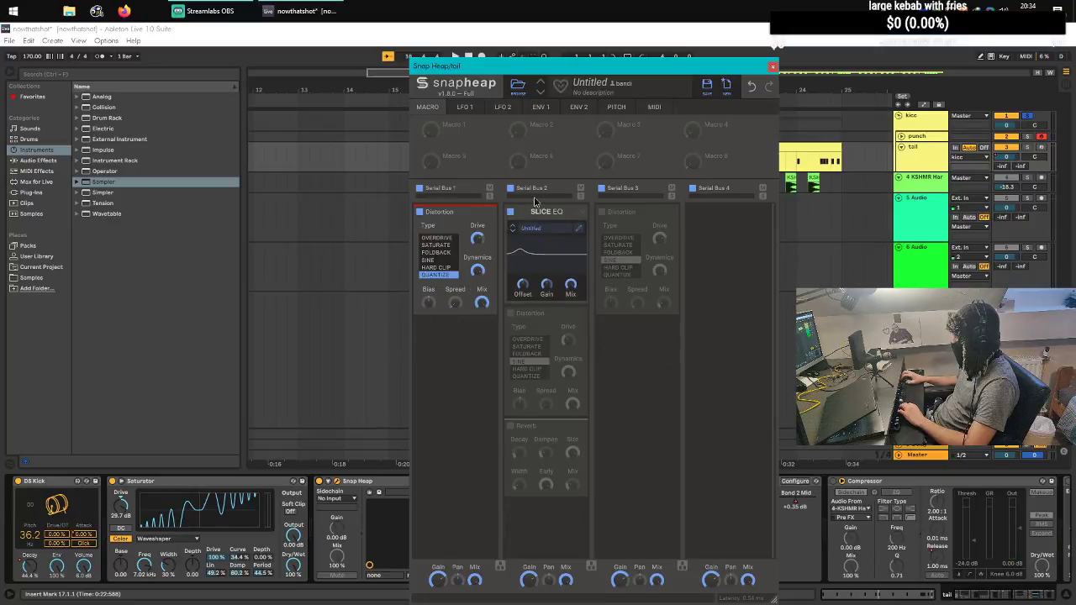
{"action": "left_click", "coordinate": [513, 215]}
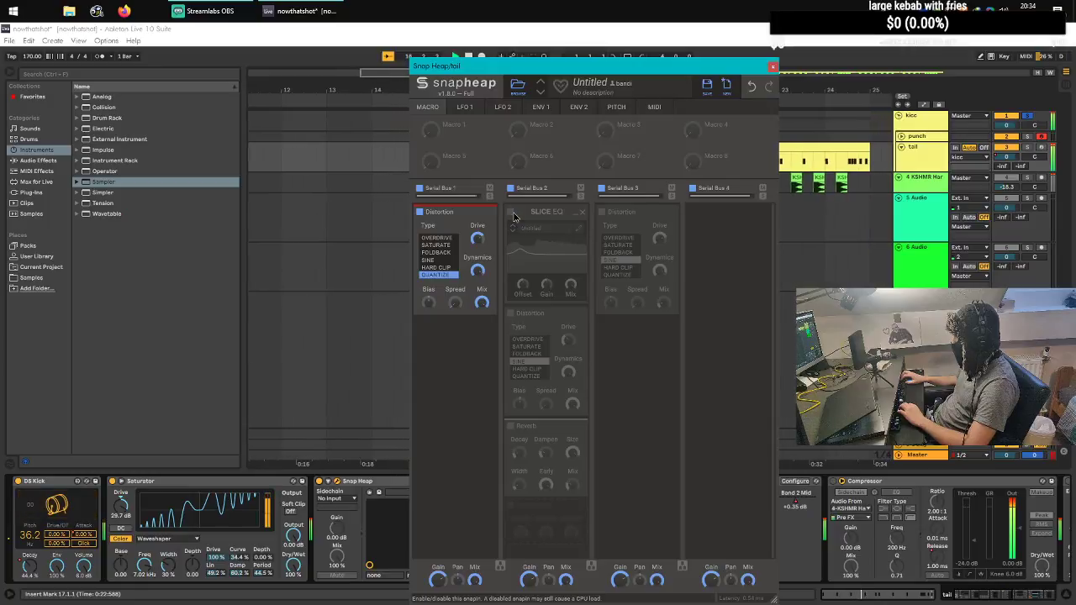
{"action": "left_click", "coordinate": [578, 228]}
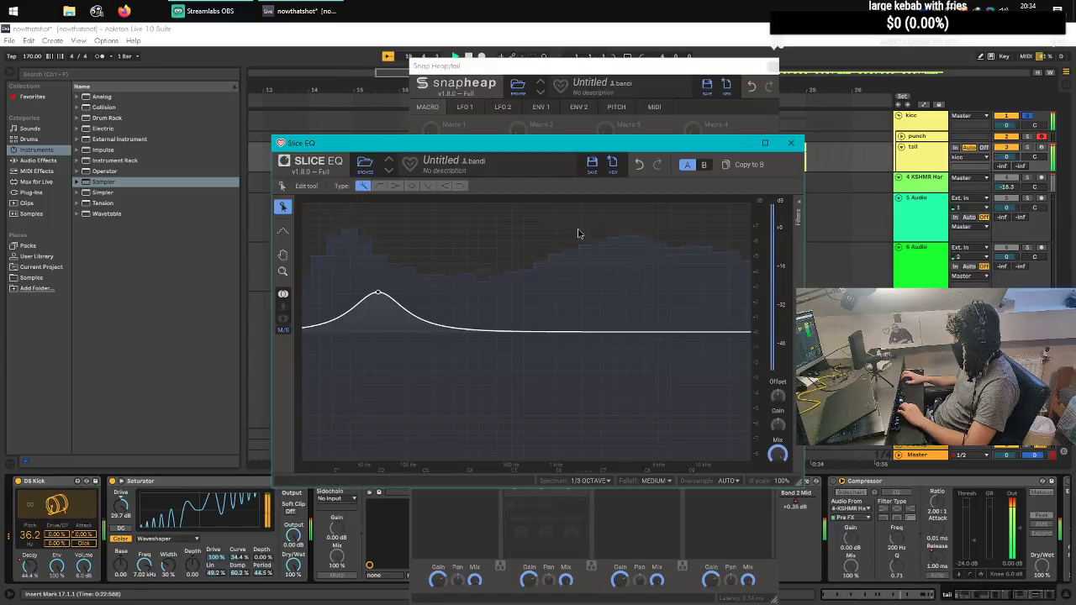
{"action": "left_click", "coordinate": [791, 143]}
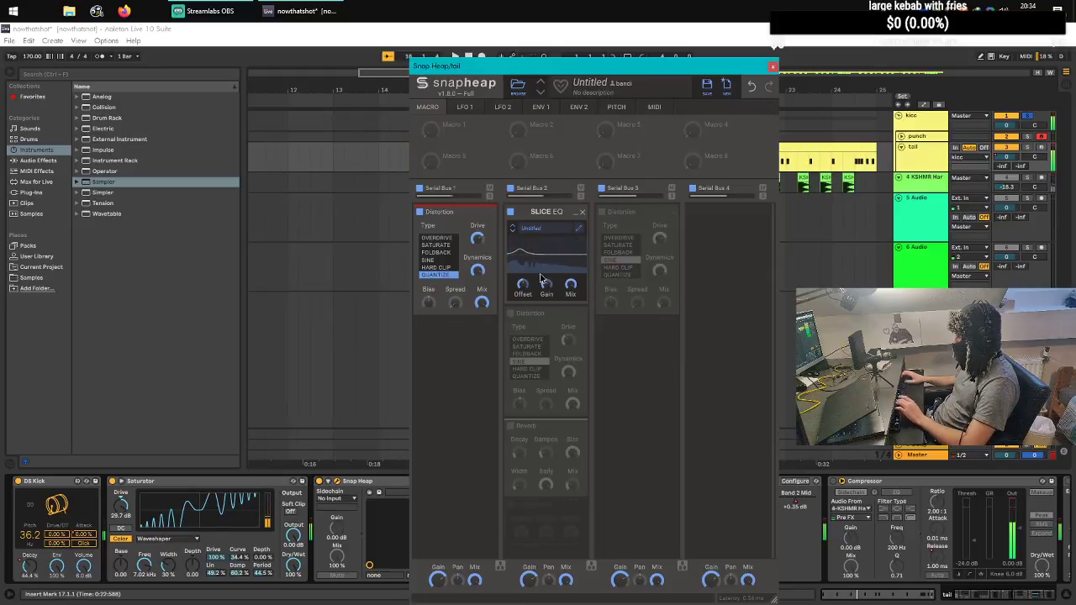
Step: Re-enable the Sine Distortion and Reverb on Serial Bus 2 and play the kick with them
{"action": "left_click", "coordinate": [510, 314]}
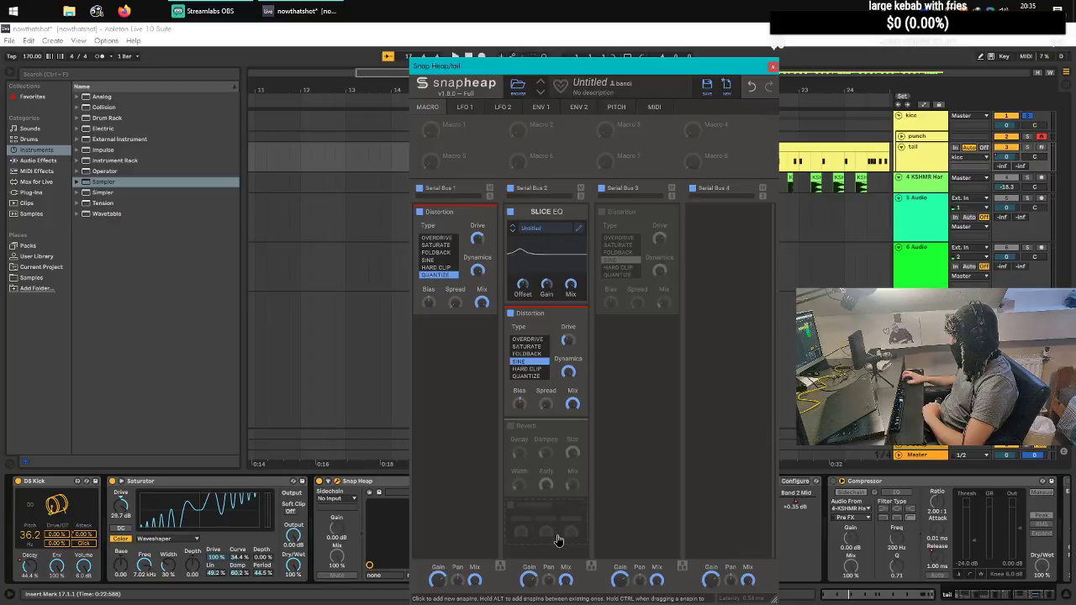
{"action": "left_click", "coordinate": [511, 427]}
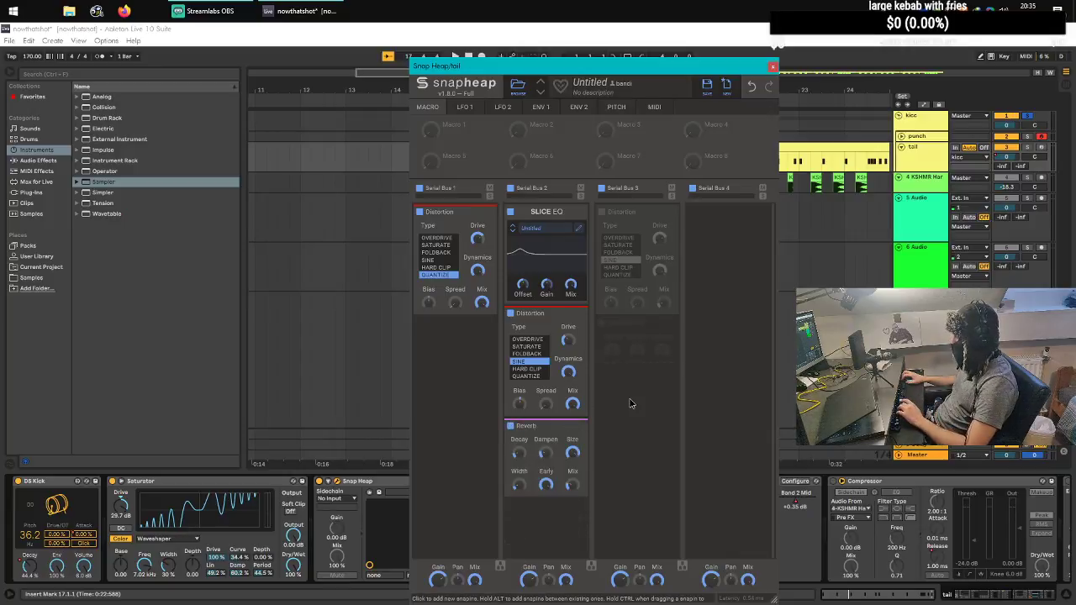
{"action": "key", "text": "space"}
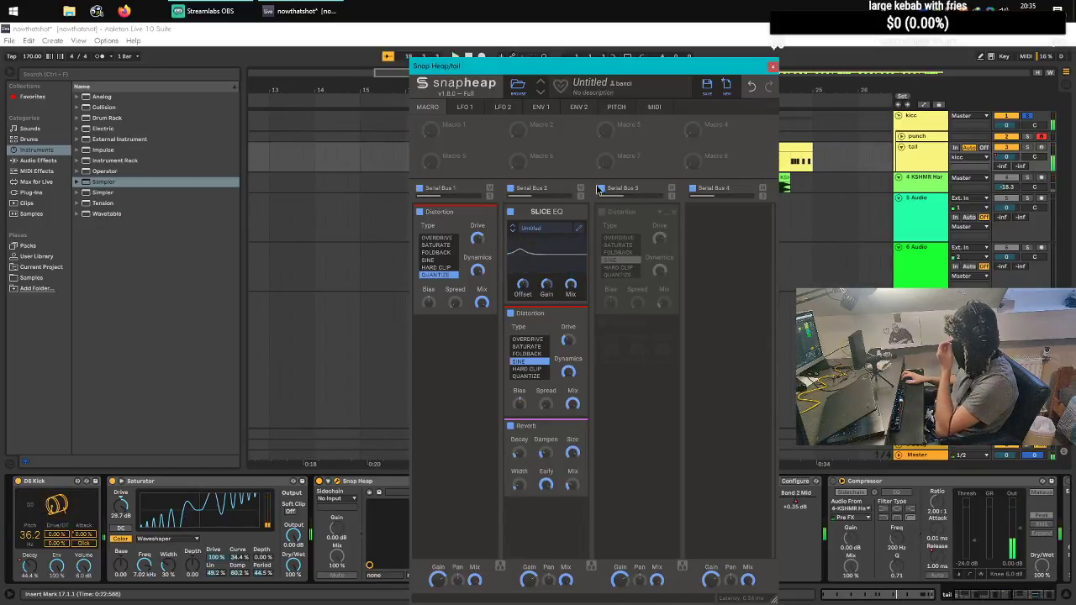
Step: Enable the Sine Distortion on Serial Bus 3, and compare the kick with Serial Bus 2's Reverb off and on
{"action": "left_click_drag", "start_coordinate": [613, 213], "coordinate": [614, 215]}
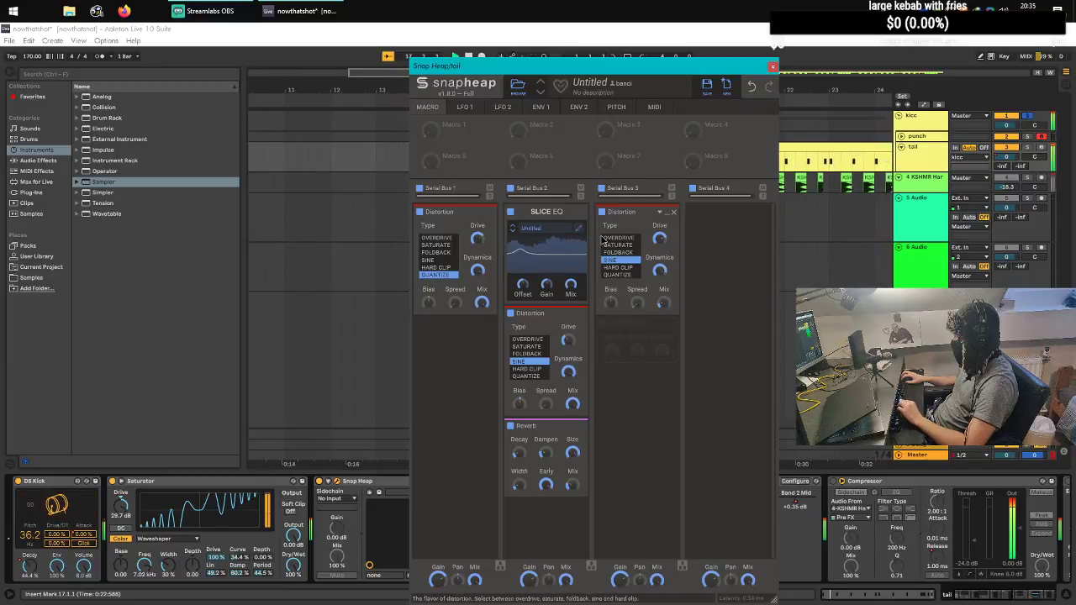
{"action": "left_click", "coordinate": [510, 427]}
{"action": "left_click", "coordinate": [510, 426]}
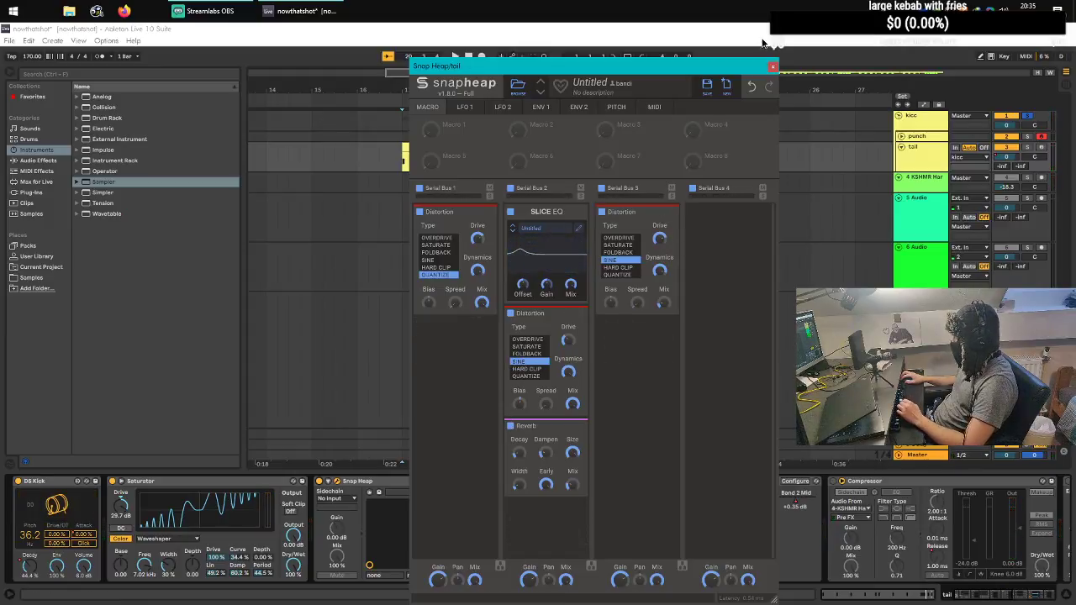
Step: Close the Snap Heap window and locate Amp and its presets among the audio effects in the browser
{"action": "left_click", "coordinate": [773, 66]}
{"action": "left_click", "coordinate": [482, 483]}
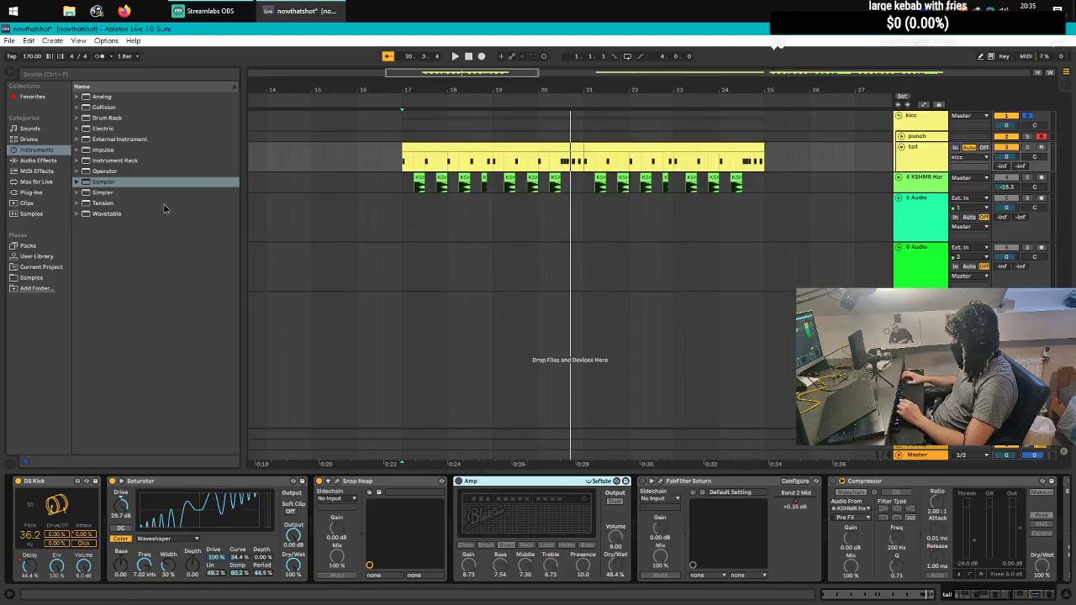
{"action": "left_click", "coordinate": [38, 160]}
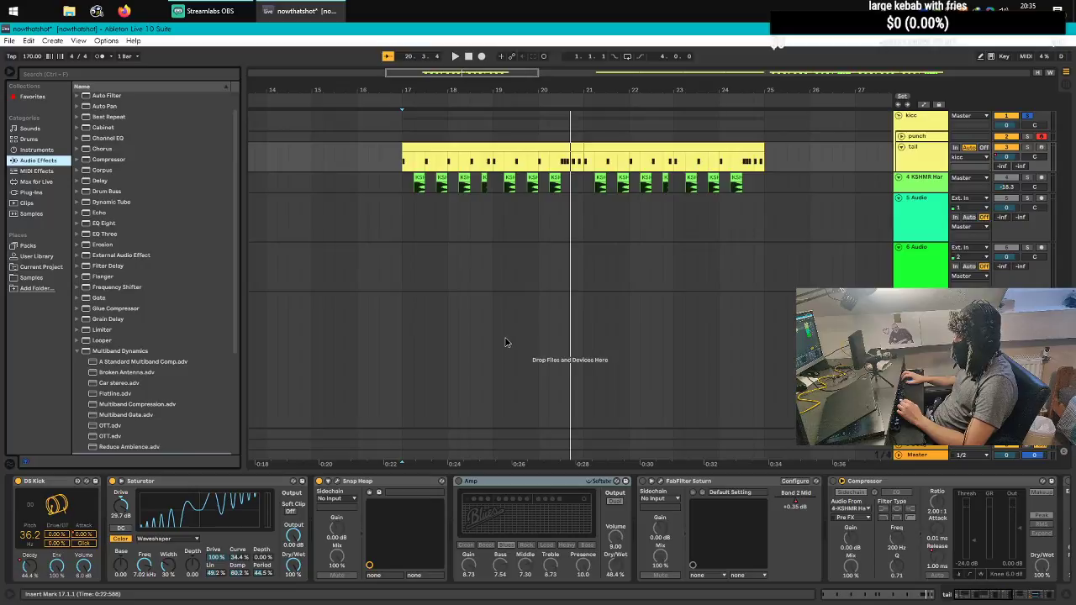
{"action": "right_click", "coordinate": [540, 484]}
{"action": "left_click", "coordinate": [695, 485]}
{"action": "right_click", "coordinate": [553, 484]}
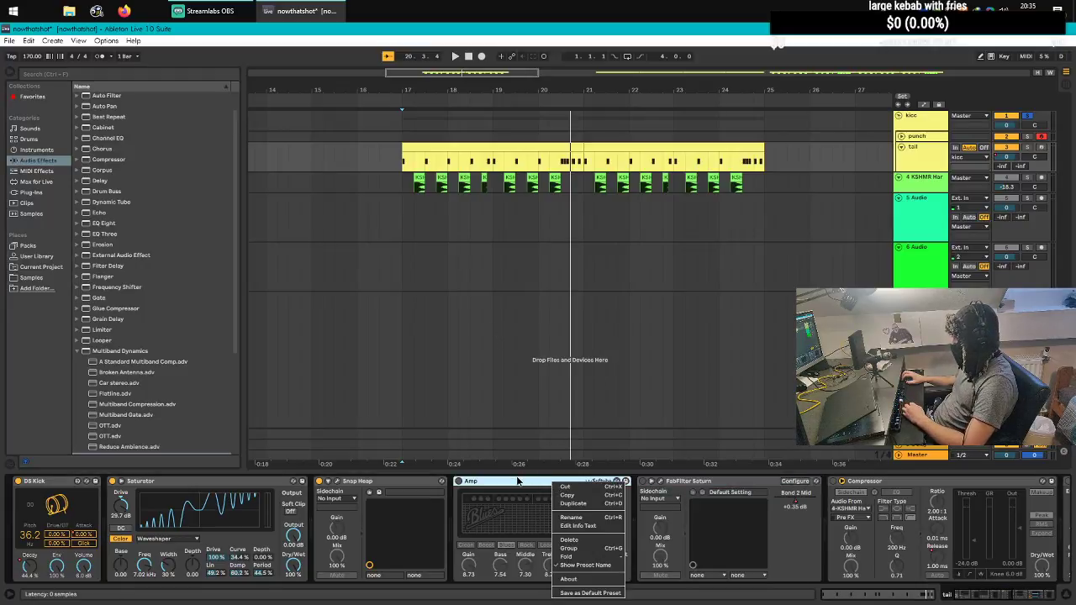
{"action": "left_click", "coordinate": [519, 481]}
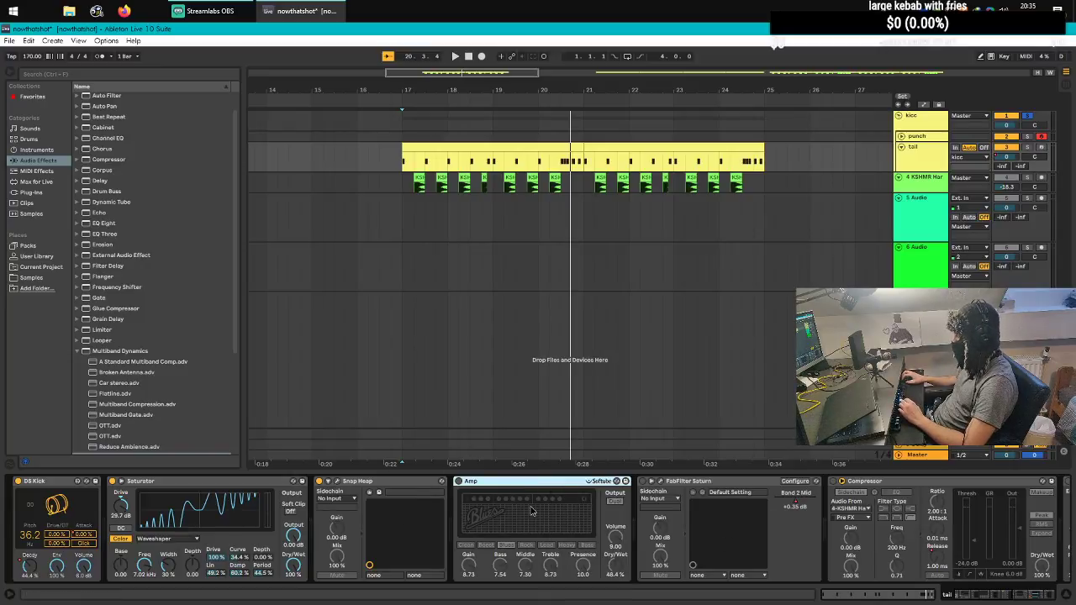
{"action": "left_click", "coordinate": [33, 181]}
{"action": "left_click", "coordinate": [35, 170]}
{"action": "left_click", "coordinate": [37, 160]}
{"action": "scroll", "coordinate": [155, 179], "scroll_direction": "up", "scroll_amount": 2}
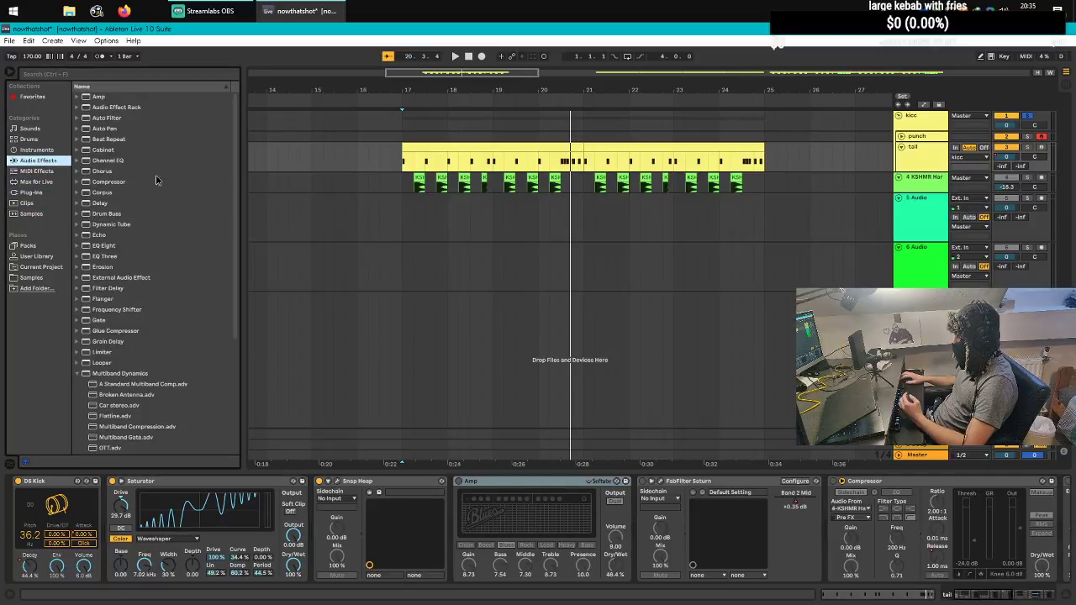
{"action": "left_click", "coordinate": [76, 97]}
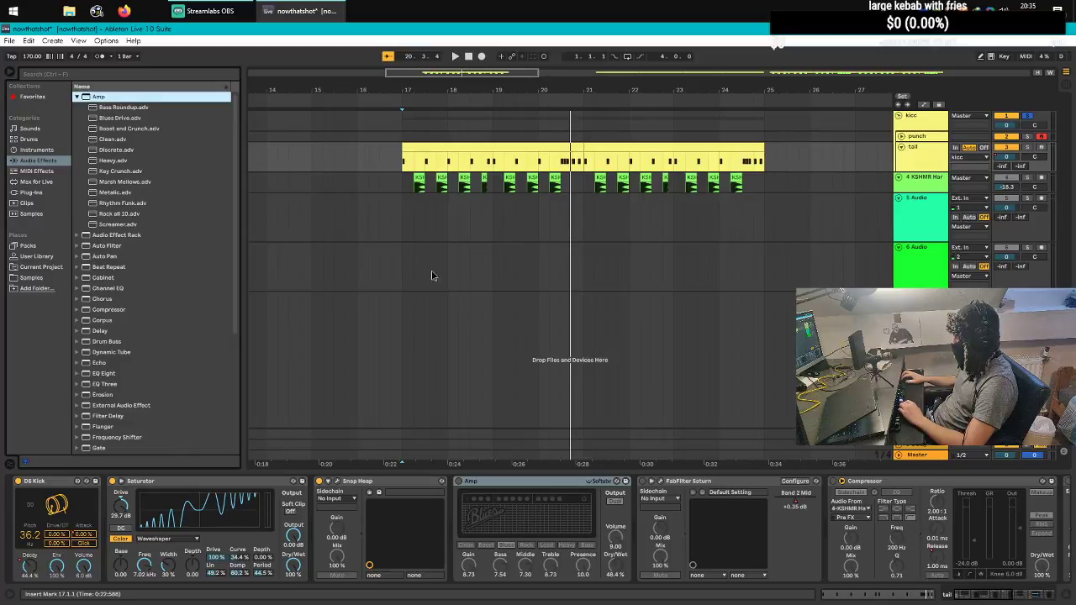
Step: Enable Amp on the tail track and audition its Clean, Boost and Heavy models during playback
{"action": "key", "text": "space"}
{"action": "left_click", "coordinate": [459, 482]}
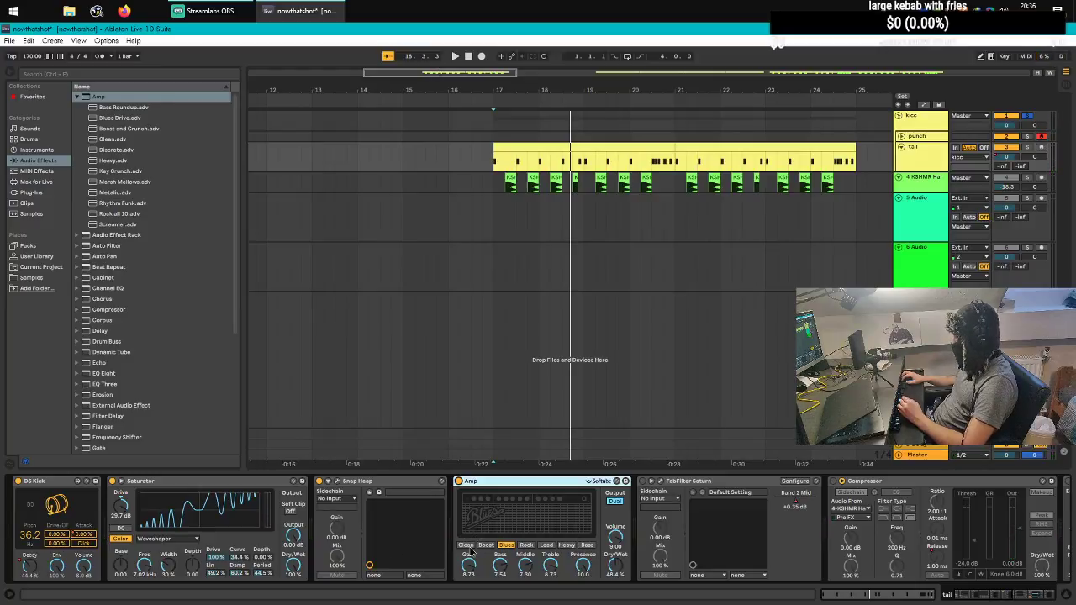
{"action": "left_click", "coordinate": [466, 544]}
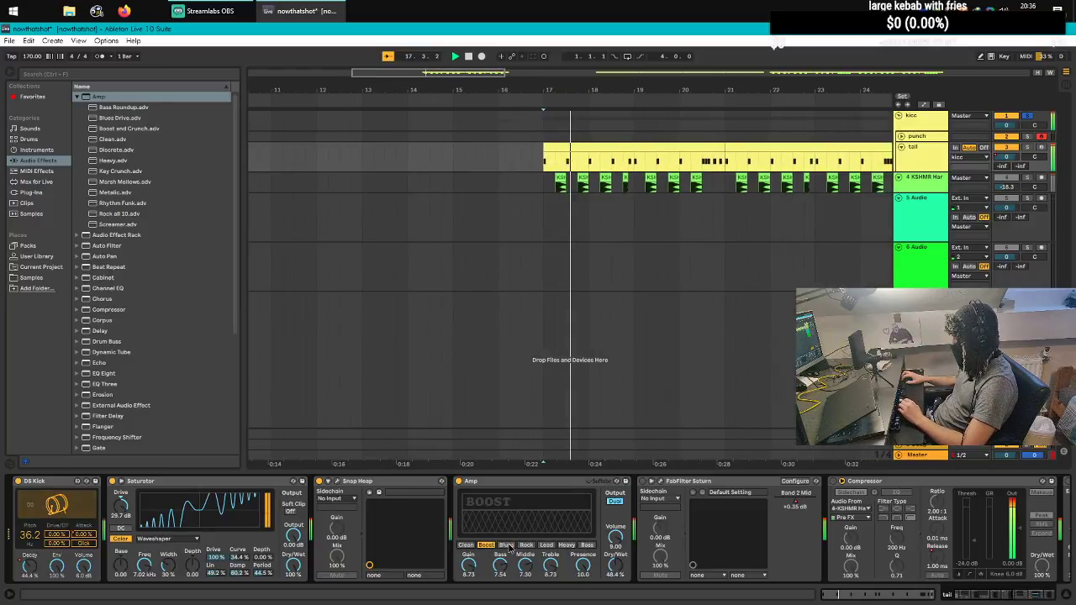
{"action": "left_click", "coordinate": [506, 545]}
{"action": "left_click", "coordinate": [567, 545]}
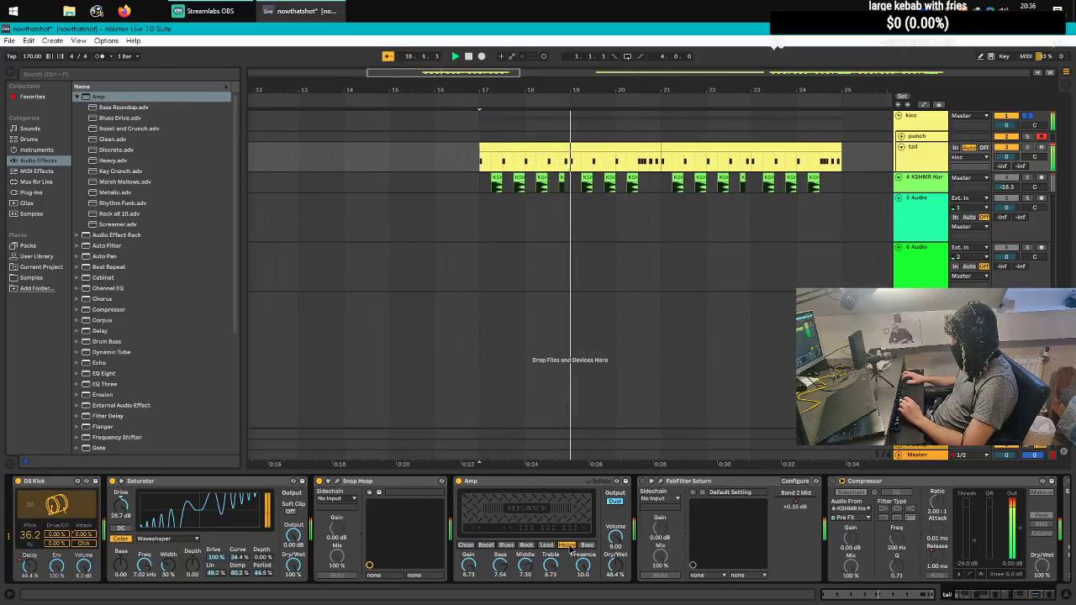
Step: Return Amp to the Blues model, set its Gain to 8.10, and stop playback
{"action": "left_click", "coordinate": [506, 545]}
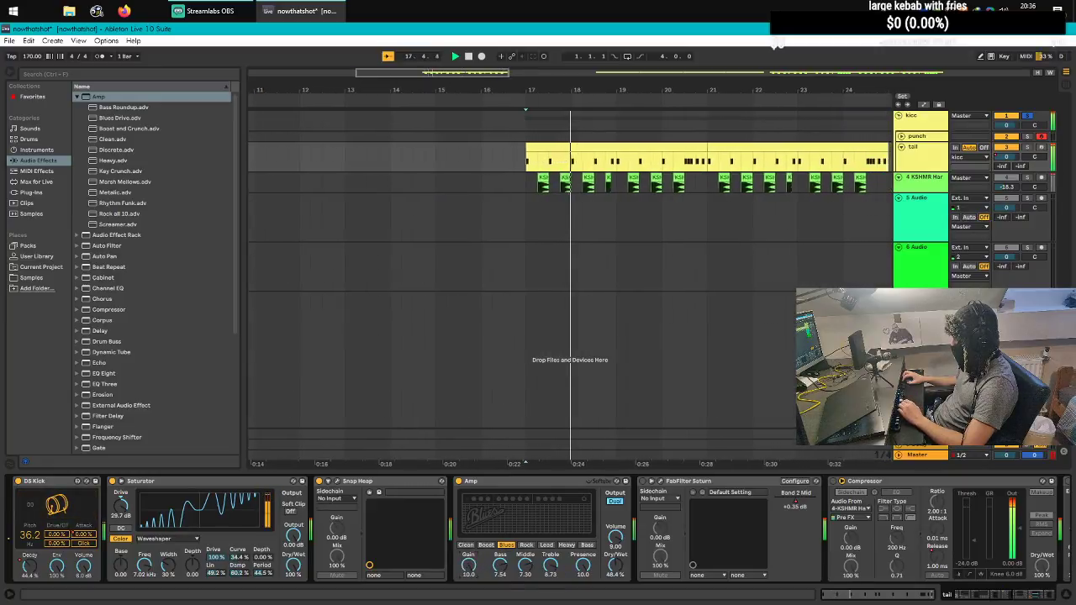
{"action": "left_click_drag", "start_coordinate": [470, 566], "coordinate": [470, 586]}
{"action": "key", "text": "space"}
Step: Open FabFilter Saturn on the tail track, move its window clear, and examine Band 1's level and Warm Tape settings
{"action": "scroll", "coordinate": [572, 531], "scroll_direction": "down", "scroll_amount": 3}
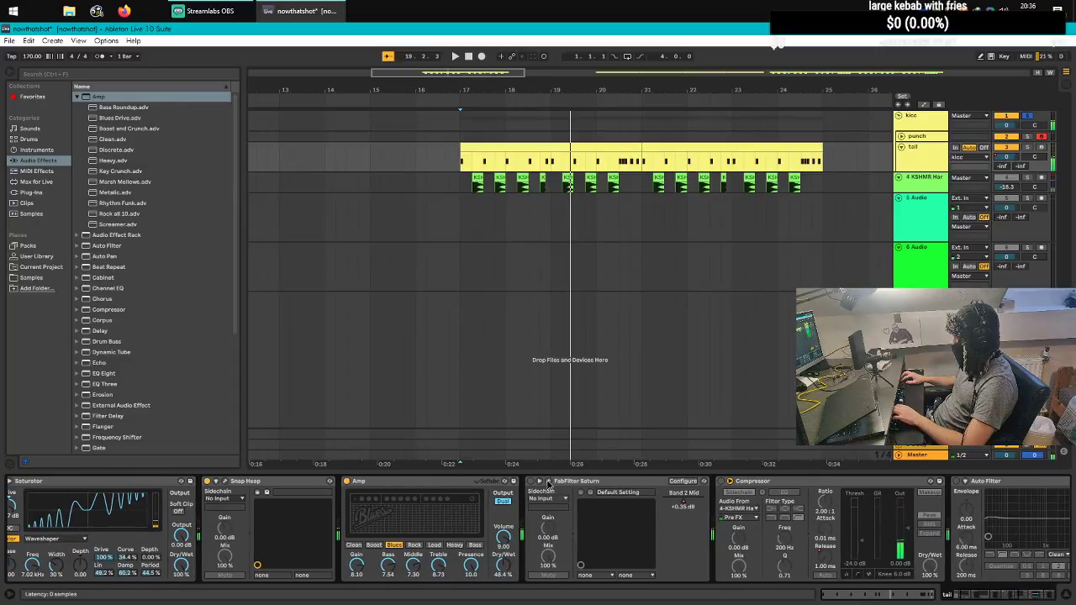
{"action": "left_click", "coordinate": [550, 482]}
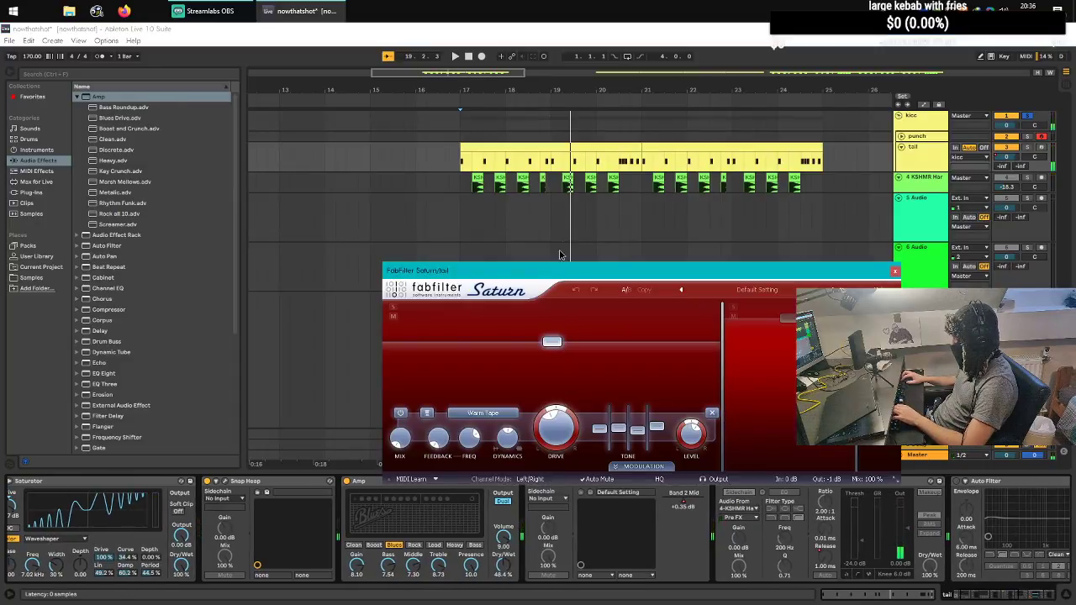
{"action": "left_click_drag", "start_coordinate": [576, 261], "coordinate": [443, 226]}
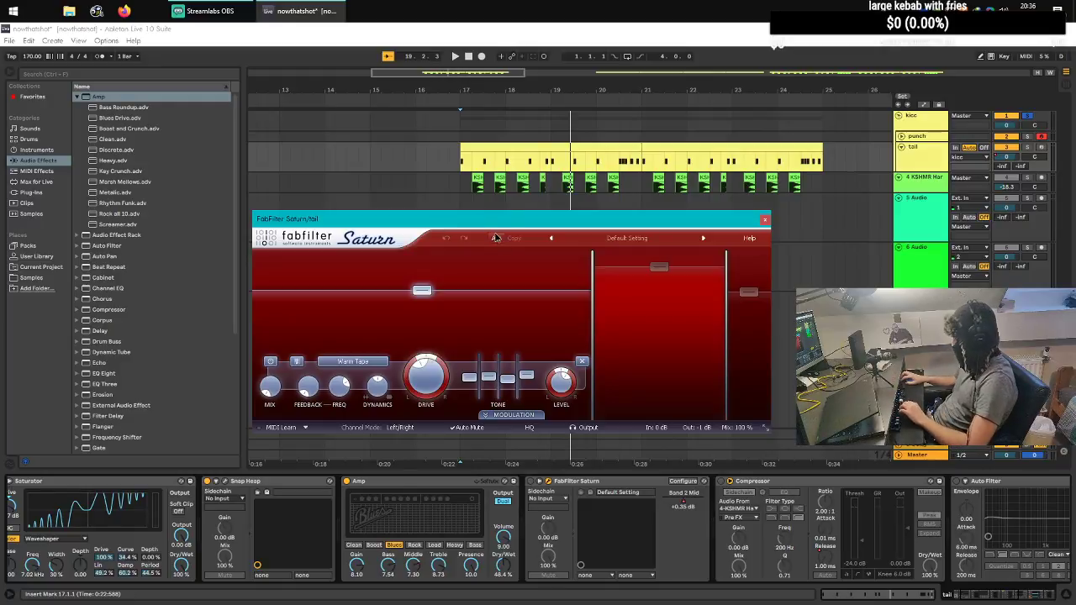
{"action": "mouse_move", "coordinate": [422, 291]}
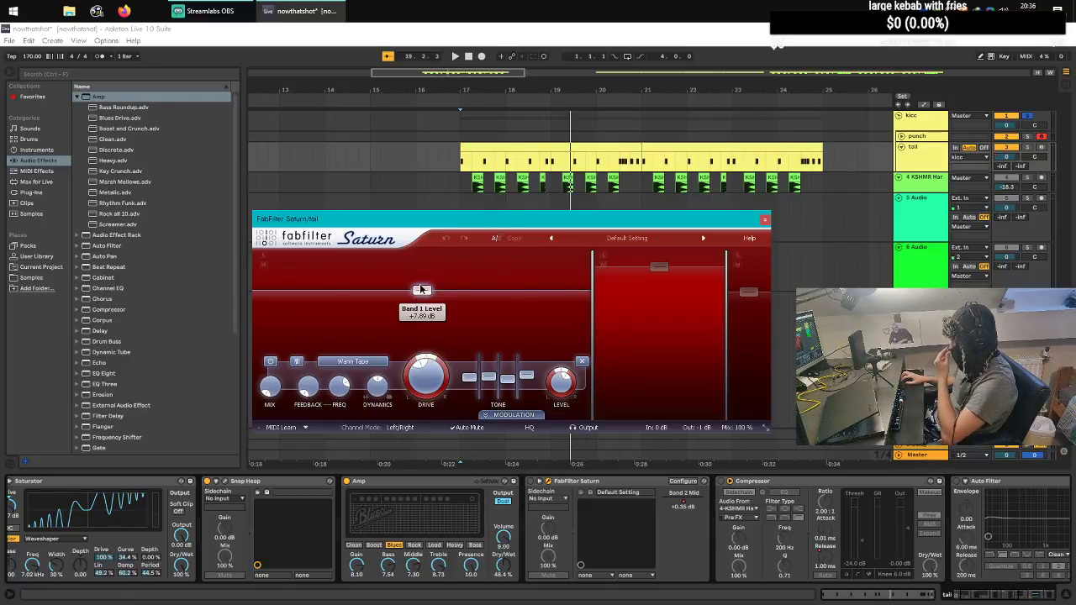
{"action": "mouse_move", "coordinate": [280, 393]}
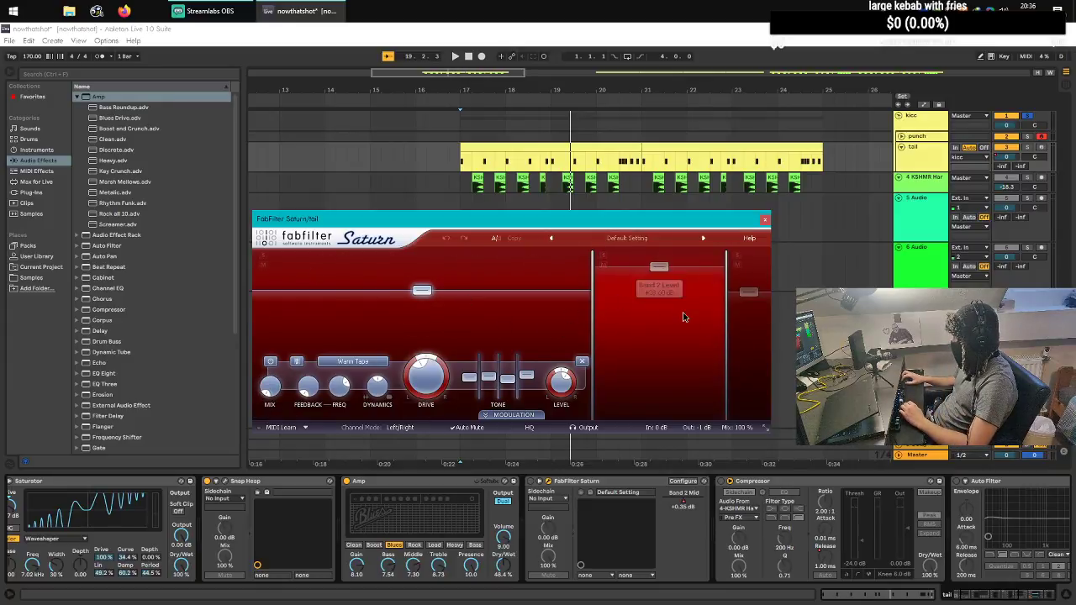
Step: Examine Band 2's settings in Saturn, including its distortion styles and band presets, keeping Gentle Saturation
{"action": "mouse_move", "coordinate": [680, 311]}
{"action": "left_click", "coordinate": [529, 361]}
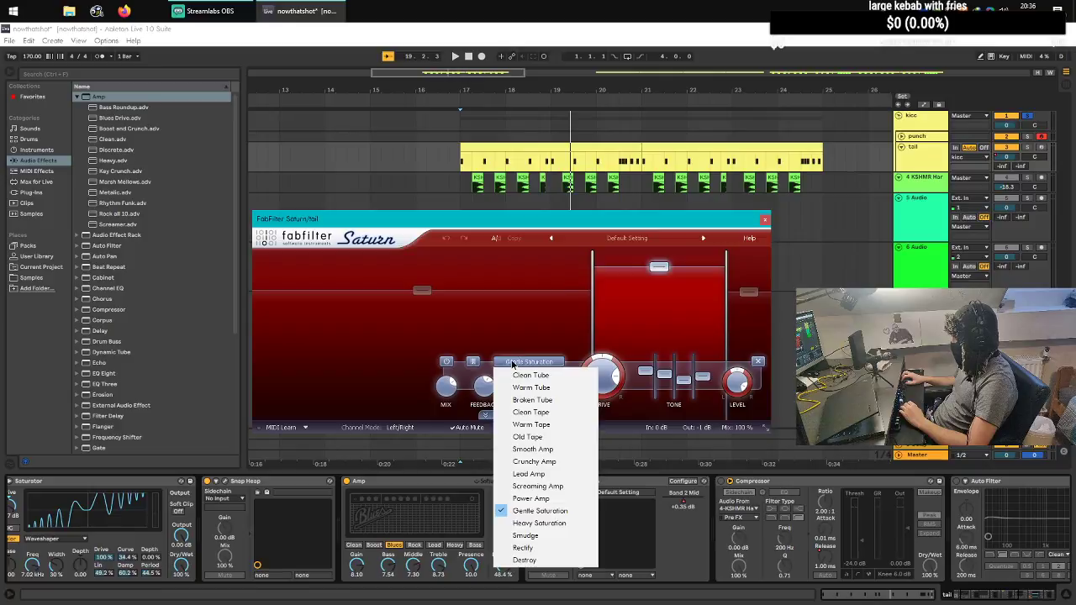
{"action": "left_click", "coordinate": [473, 362]}
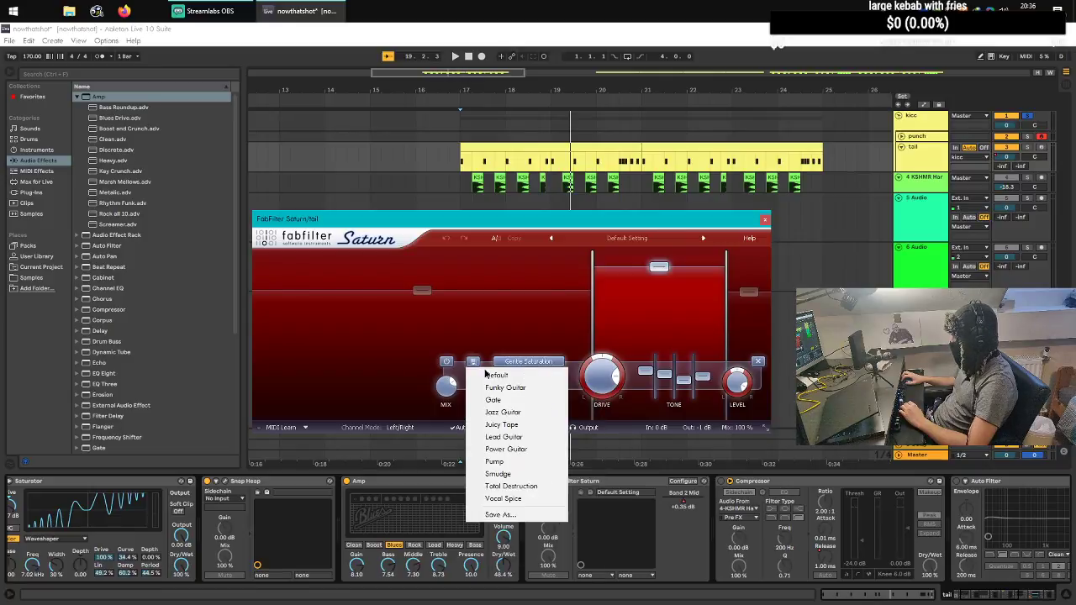
{"action": "left_click", "coordinate": [582, 373]}
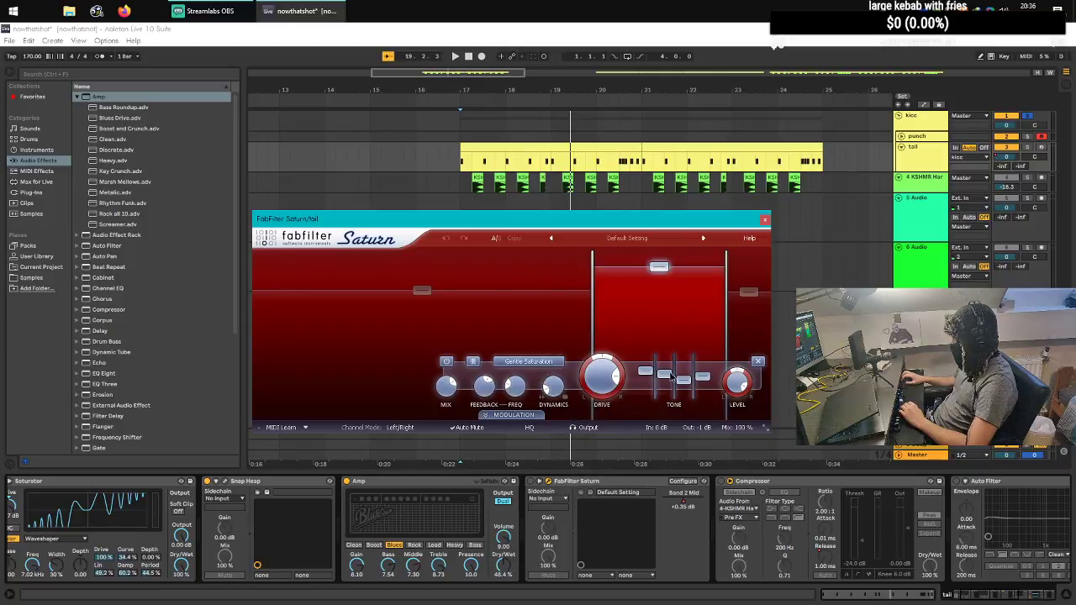
Step: Enable FabFilter Saturn and play the kick through it
{"action": "key", "text": "space"}
{"action": "left_click", "coordinate": [530, 481]}
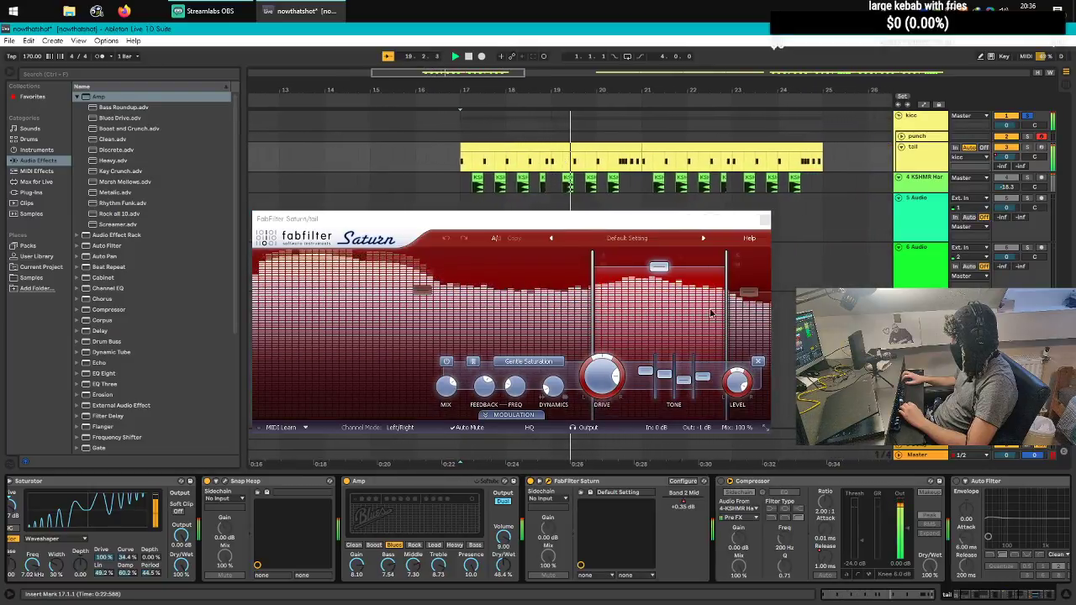
Step: Examine Band 3's settings in Saturn, including its Warm Tape style and mix, and play the kick through it
{"action": "key", "text": "space"}
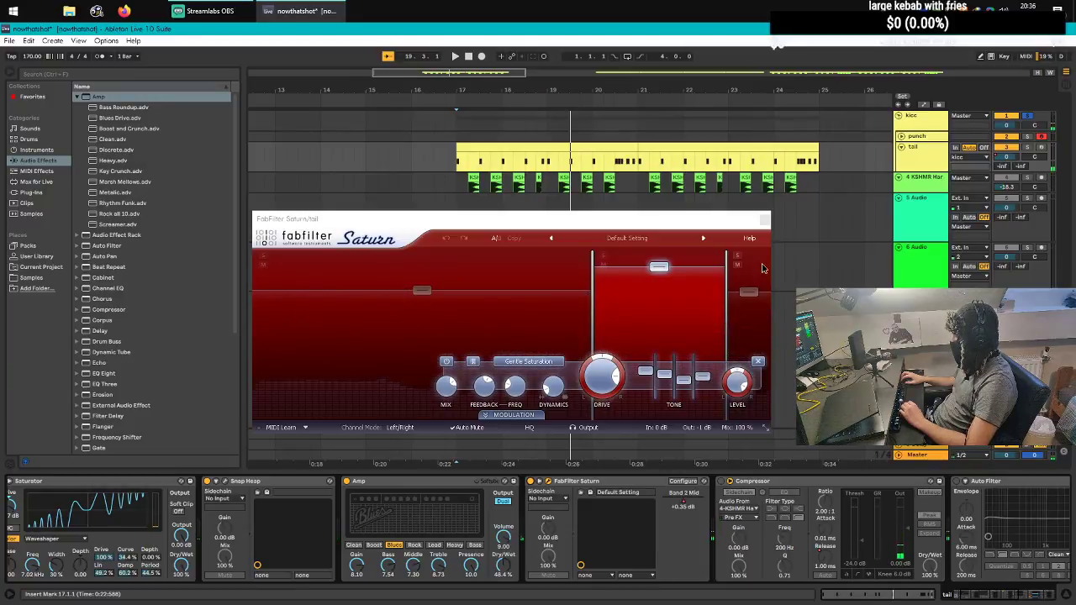
{"action": "left_click", "coordinate": [748, 293]}
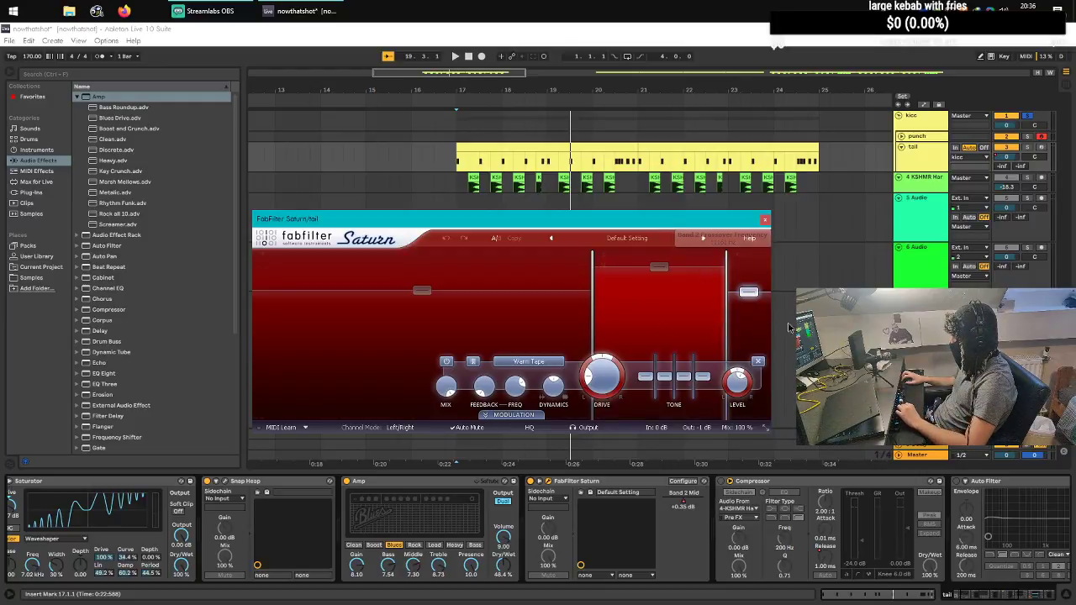
{"action": "key", "text": "space"}
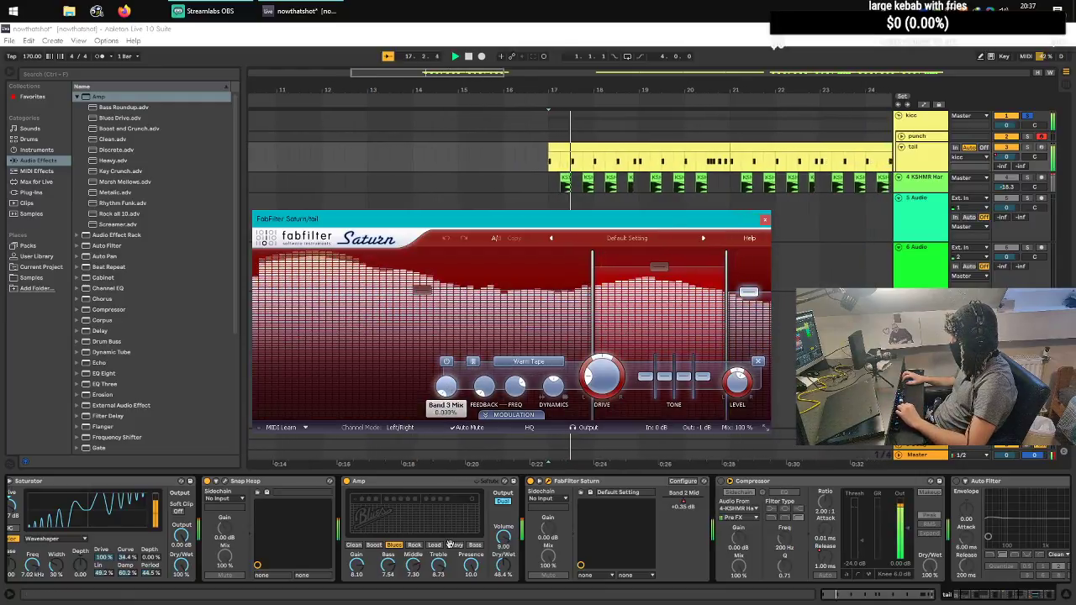
{"action": "key", "text": "space"}
Step: Examine the tail track's automation of Saturn's Band 2 Mid parameter across the arrangement, then hide automation and close Saturn's window
{"action": "key", "text": "a"}
{"action": "left_click_drag", "start_coordinate": [677, 229], "coordinate": [699, 296]}
{"action": "left_click", "coordinate": [907, 171]}
{"action": "scroll", "coordinate": [754, 212], "scroll_direction": "right", "scroll_amount": 15}
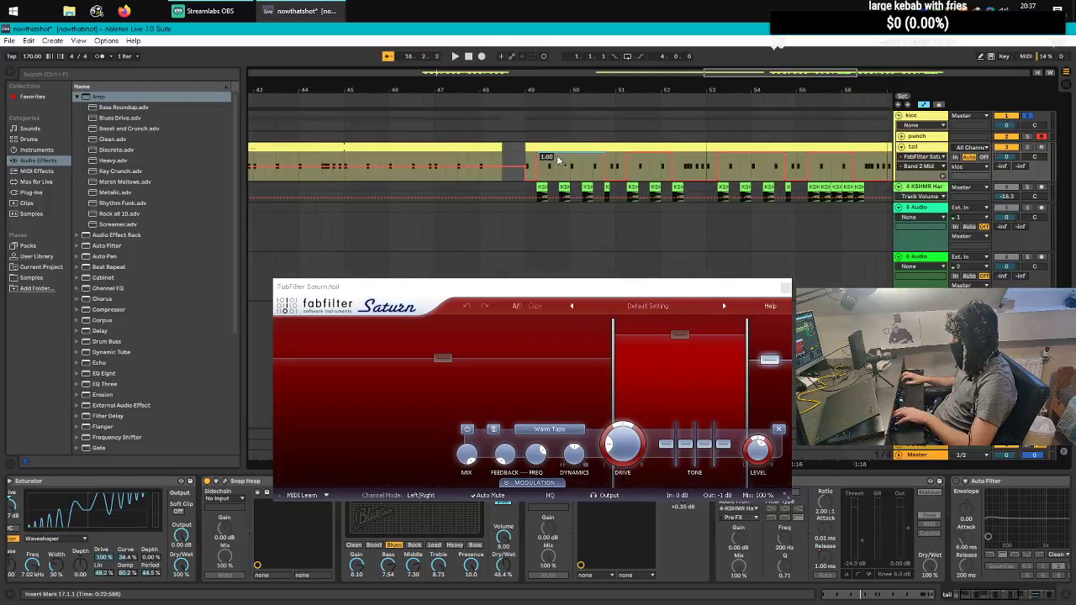
{"action": "scroll", "coordinate": [752, 168], "scroll_direction": "left", "scroll_amount": 15}
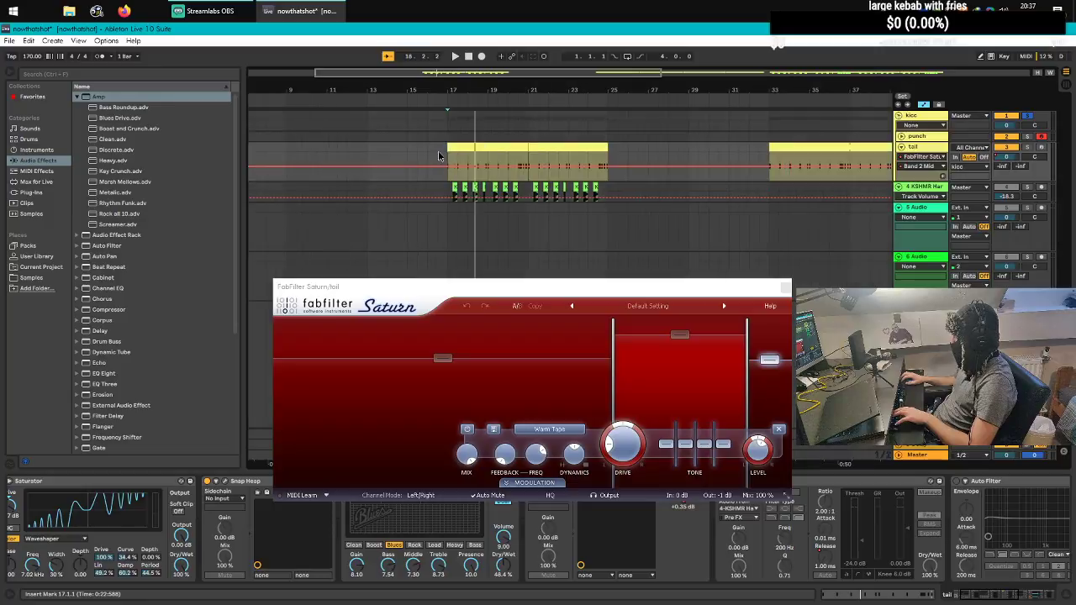
{"action": "left_click", "coordinate": [923, 157]}
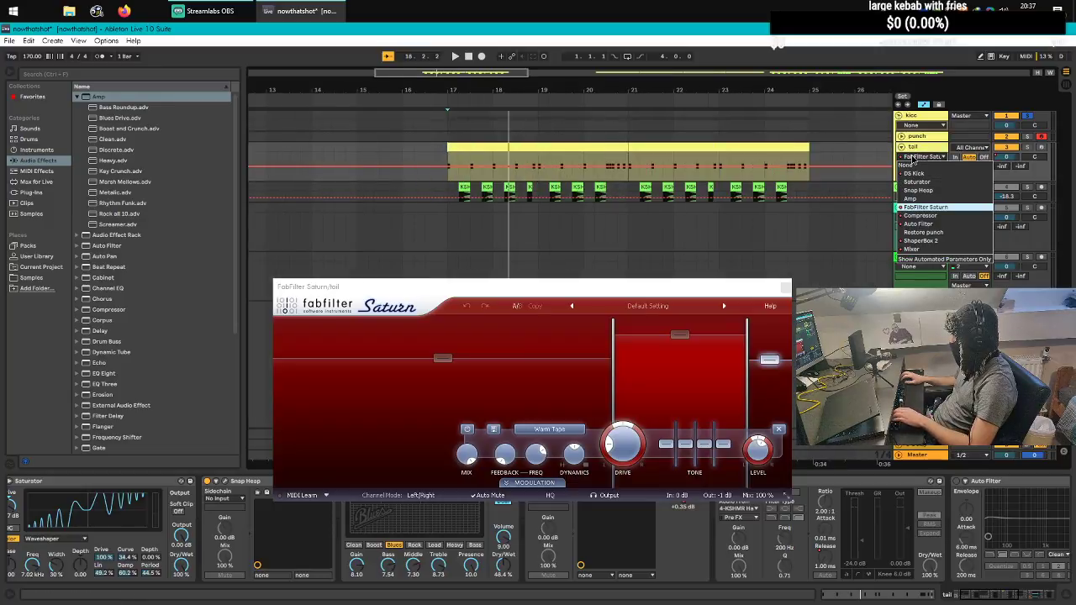
{"action": "left_click", "coordinate": [914, 159]}
{"action": "key", "text": "a"}
{"action": "left_click", "coordinate": [785, 288]}
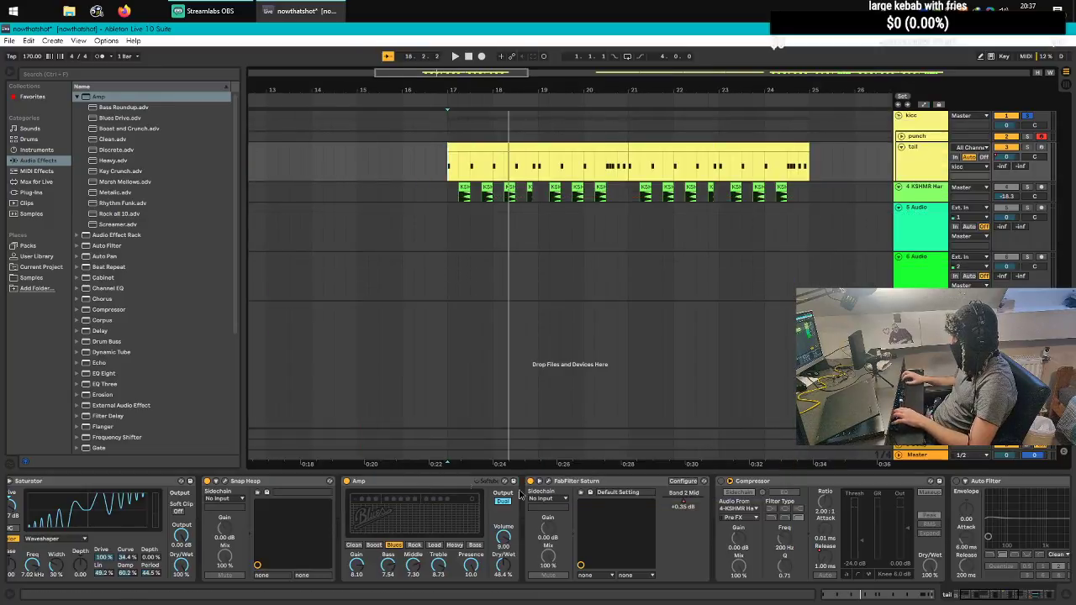
Step: Enable the snare-sidechained Compressor on the tail track and inspect where the snare hits fall against the kick notes
{"action": "scroll", "coordinate": [488, 487], "scroll_direction": "right", "scroll_amount": 4}
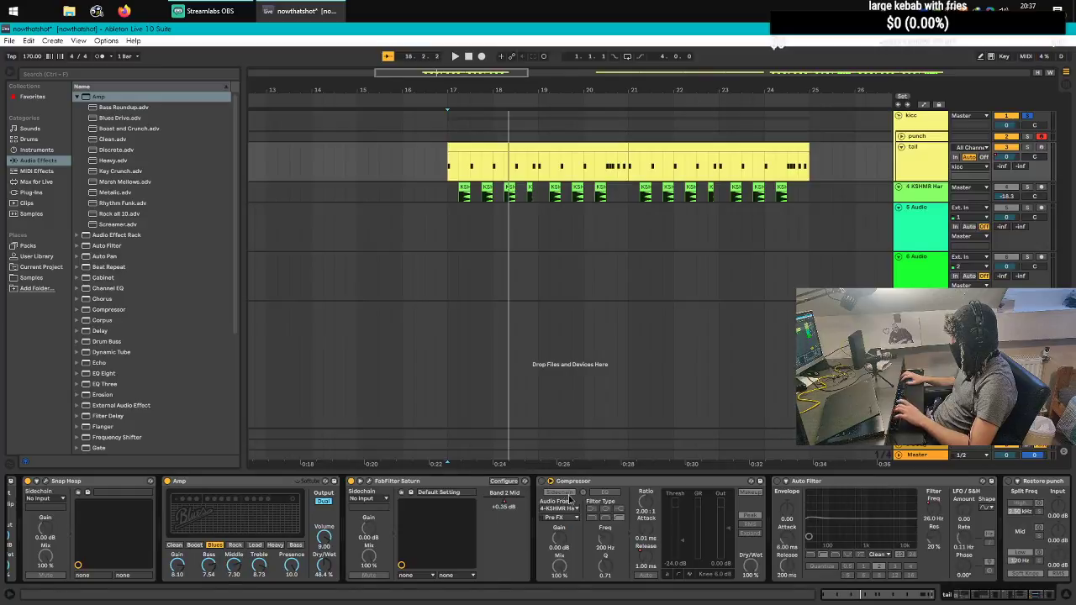
{"action": "left_click", "coordinate": [576, 482]}
{"action": "left_click", "coordinate": [541, 481]}
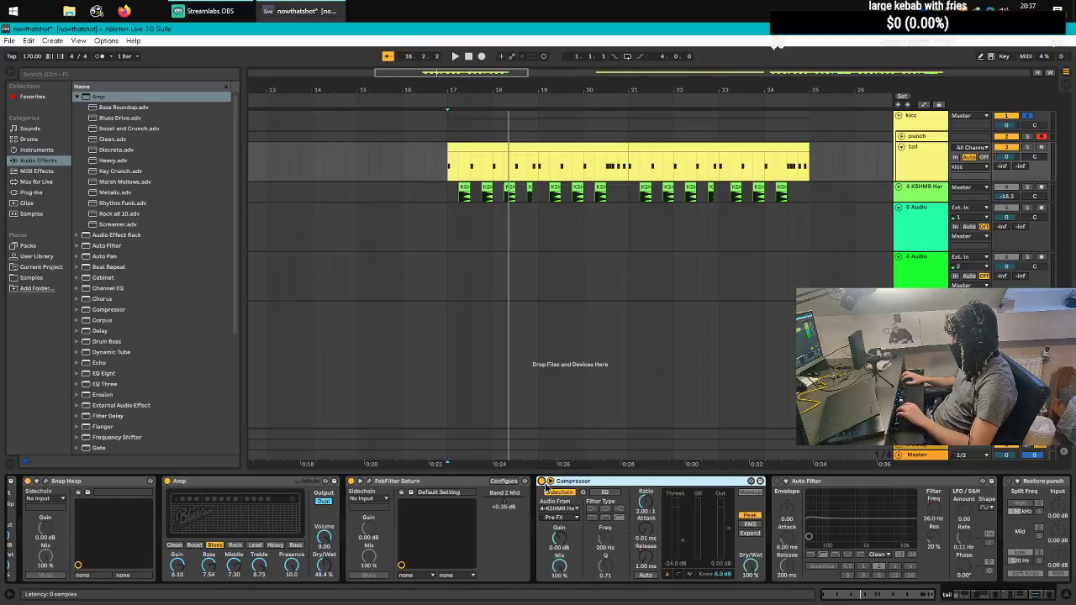
{"action": "scroll", "coordinate": [497, 211], "scroll_direction": "up", "scroll_amount": 2}
{"action": "scroll", "coordinate": [297, 191], "scroll_direction": "up", "scroll_amount": 2}
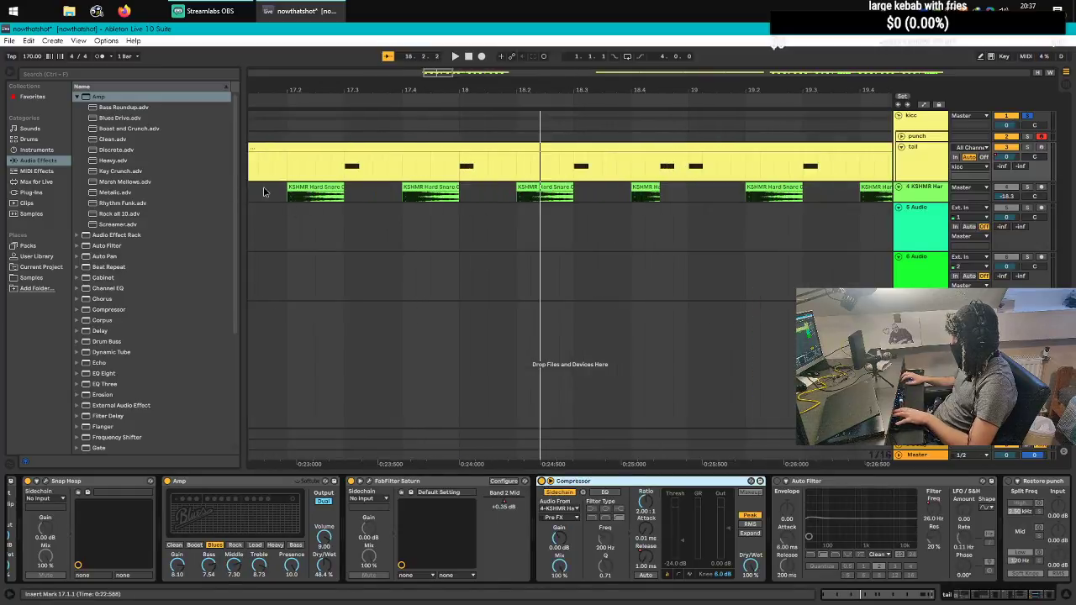
{"action": "scroll", "coordinate": [263, 192], "scroll_direction": "down", "scroll_amount": 5}
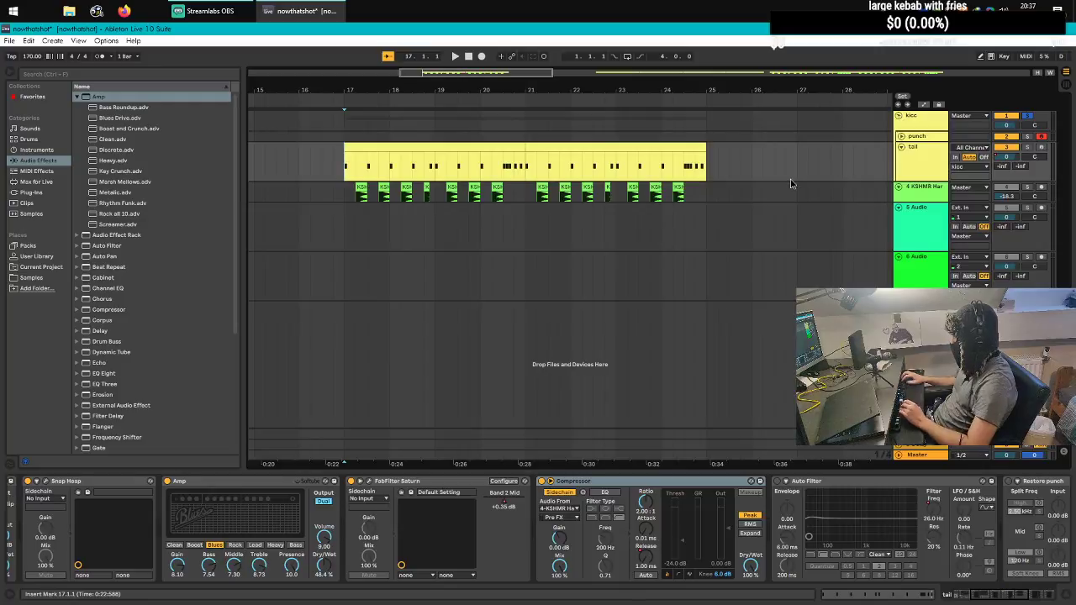
Step: Play from bar 17 and unsolo the kick group to hear the sidechained kick together with the snare
{"action": "key", "text": "space"}
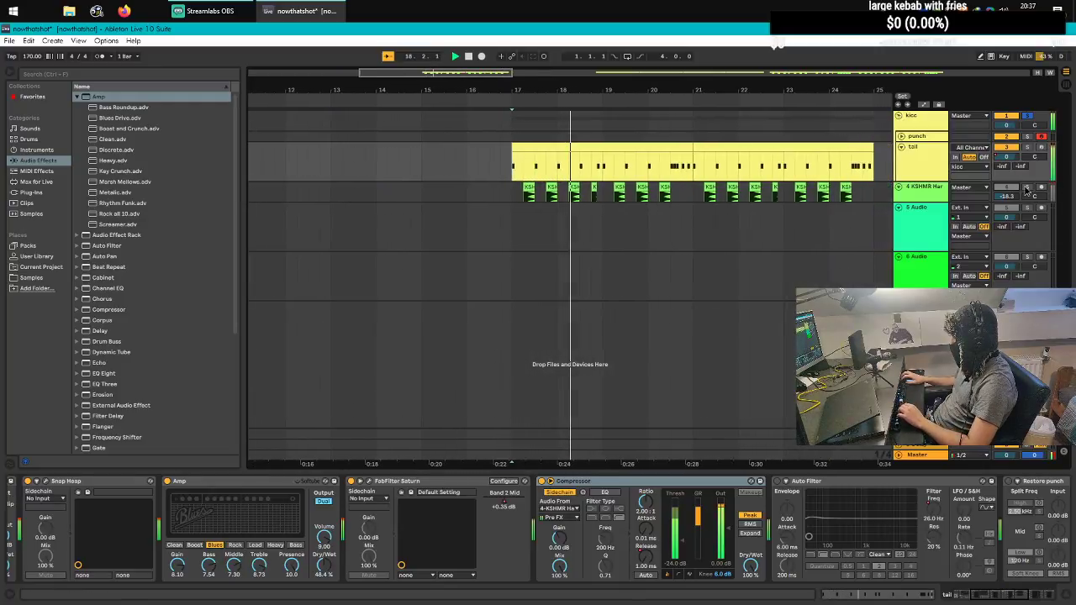
{"action": "left_click", "coordinate": [1027, 118]}
{"action": "key", "text": "space"}
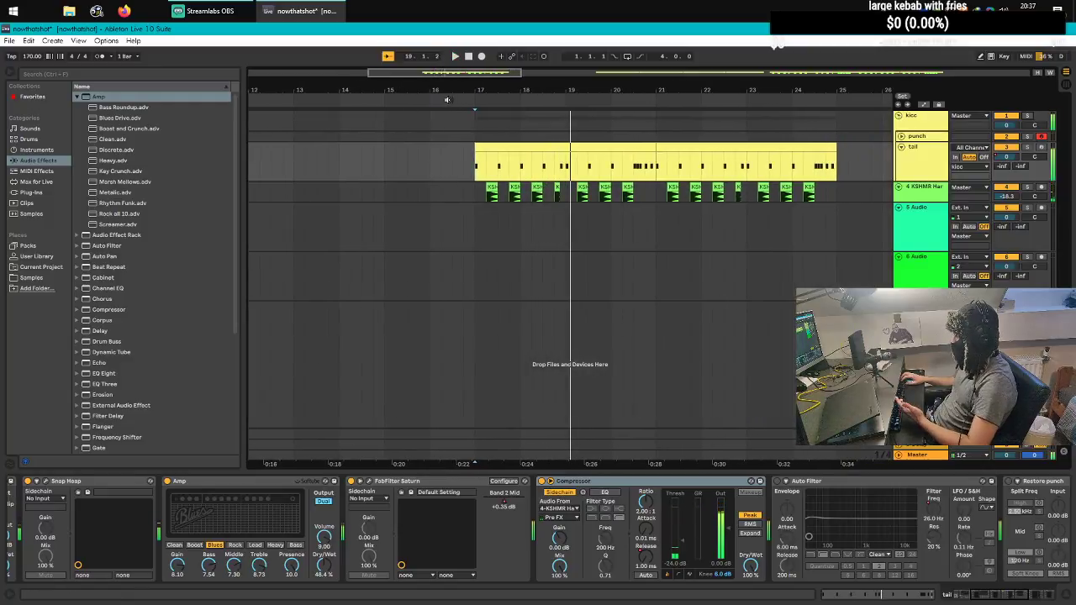
Step: Play the drums from bar 17 with the tail's Compressor bypassed for comparison, then re-enable the Compressor
{"action": "right_click", "coordinate": [474, 174]}
{"action": "left_click", "coordinate": [477, 169]}
{"action": "left_click", "coordinate": [474, 191]}
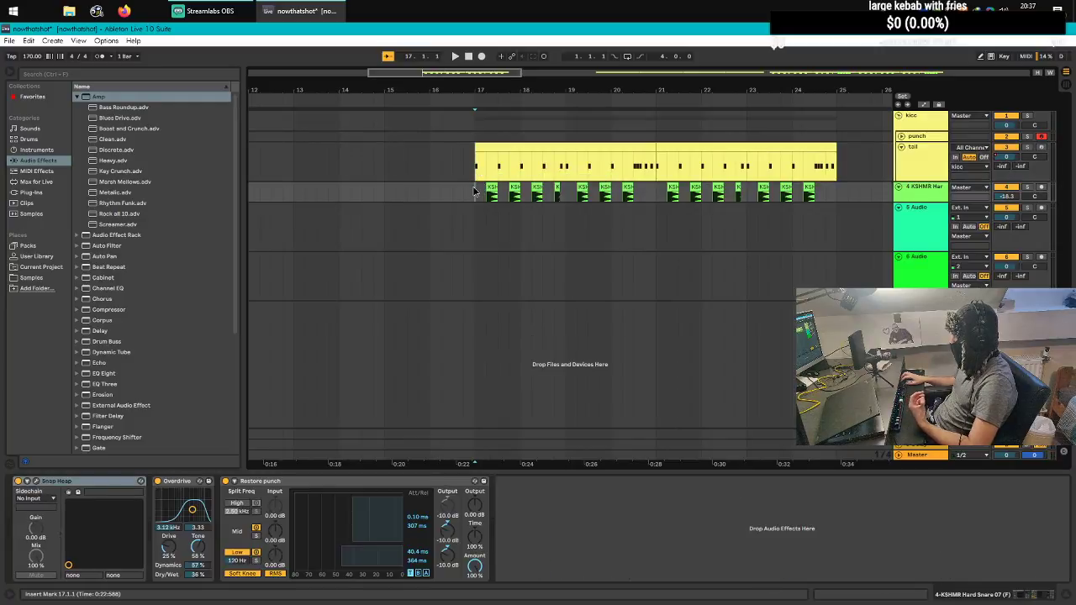
{"action": "left_click", "coordinate": [473, 175]}
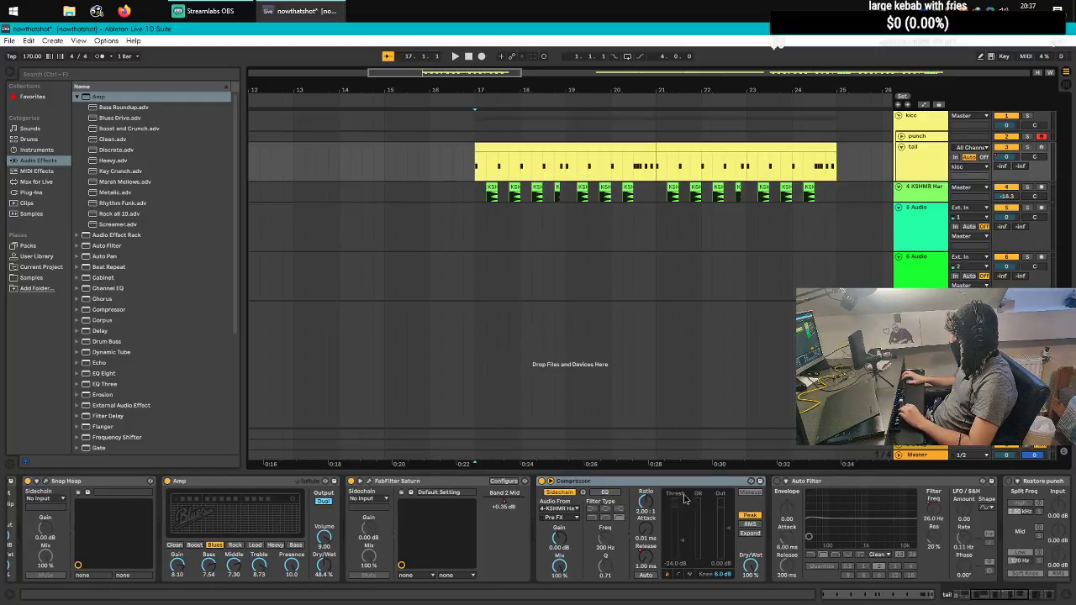
{"action": "key", "text": "space"}
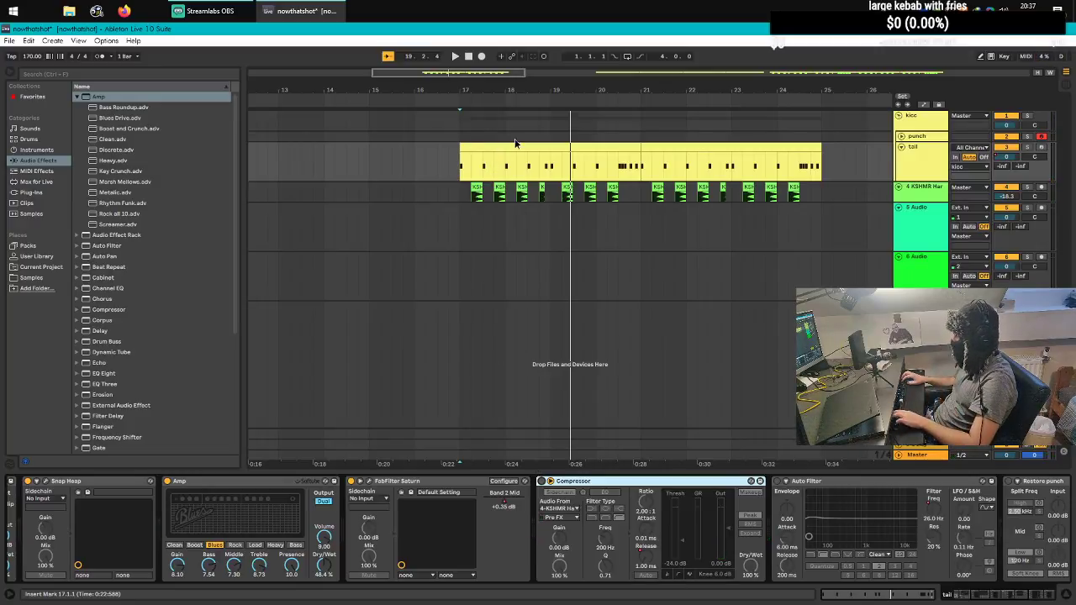
{"action": "scroll", "coordinate": [452, 147], "scroll_direction": "up", "scroll_amount": 2}
{"action": "left_click", "coordinate": [477, 164]}
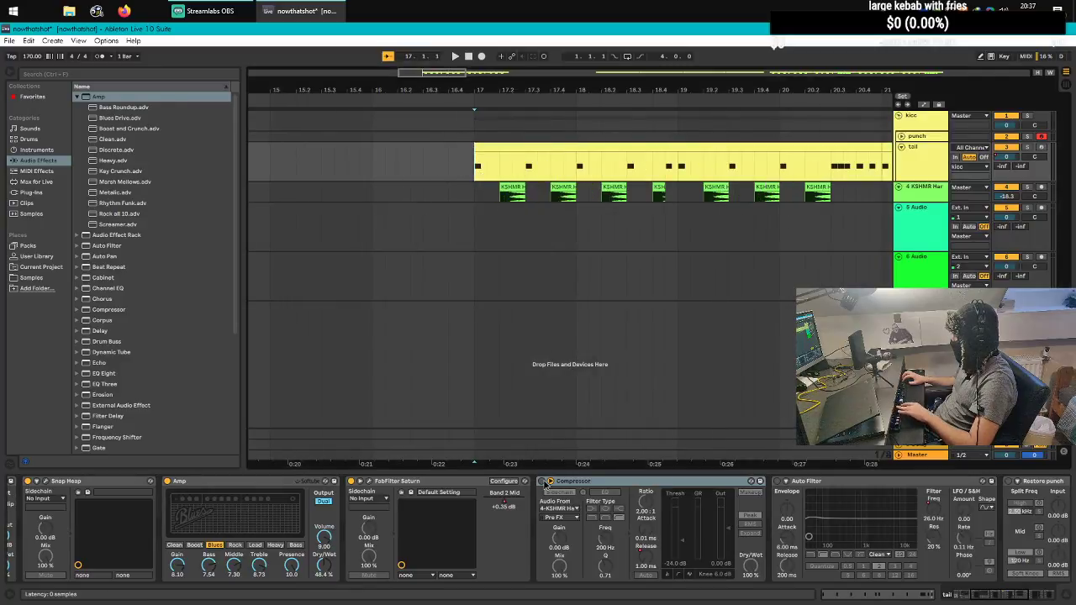
{"action": "left_click", "coordinate": [545, 483]}
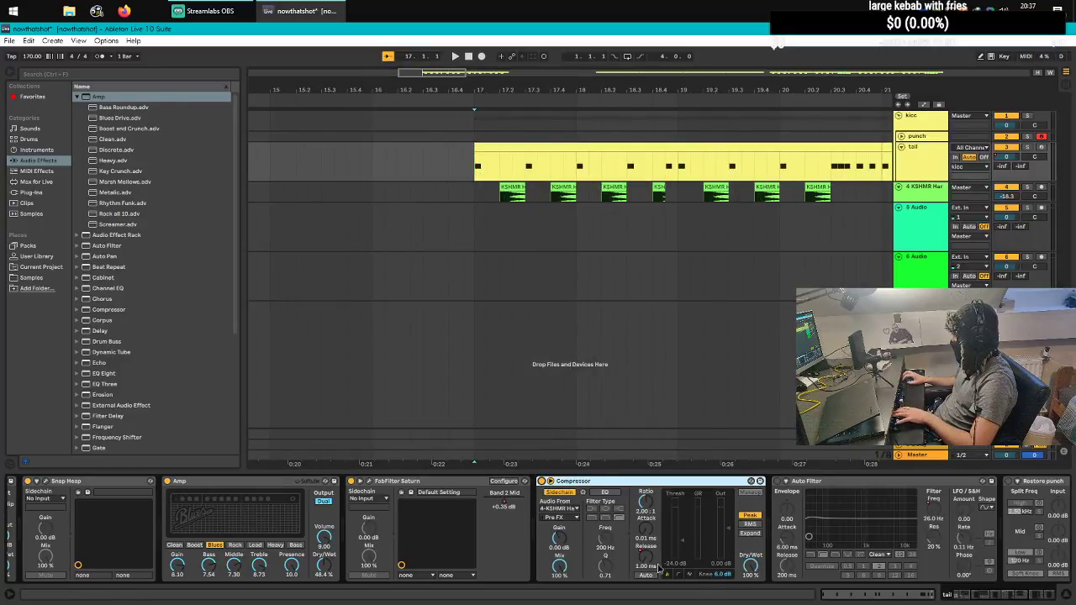
Step: Enable Auto Filter on the tail track, solo the kick group again, and play the kick from bar 17
{"action": "scroll", "coordinate": [623, 551], "scroll_direction": "right", "scroll_amount": 2}
{"action": "scroll", "coordinate": [672, 421], "scroll_direction": "right", "scroll_amount": 1}
{"action": "scroll", "coordinate": [881, 577], "scroll_direction": "right", "scroll_amount": 3}
{"action": "scroll", "coordinate": [881, 577], "scroll_direction": "right", "scroll_amount": 4}
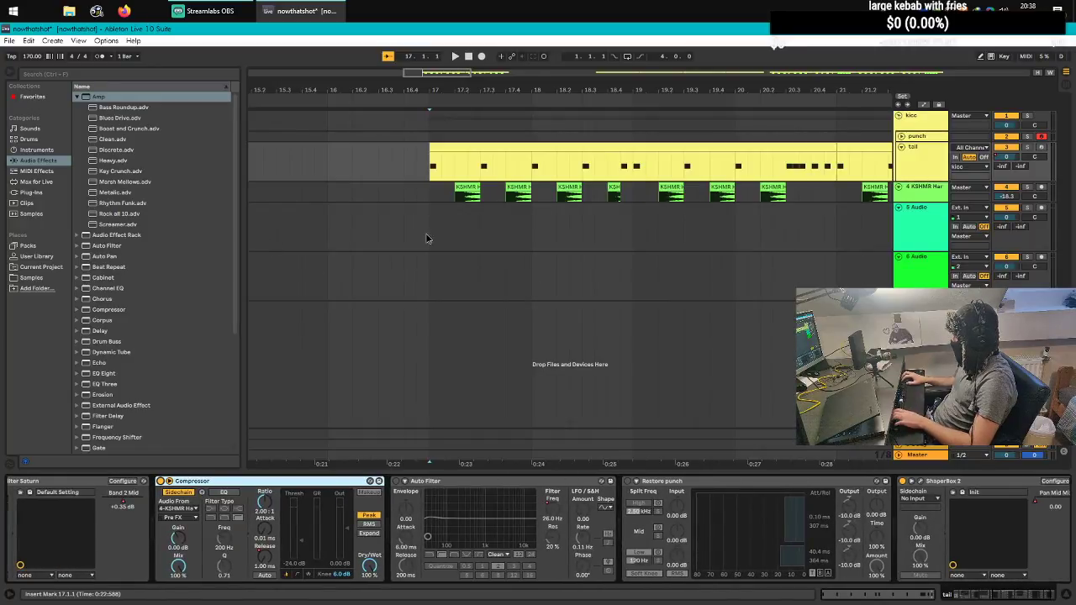
{"action": "scroll", "coordinate": [337, 210], "scroll_direction": "down", "scroll_amount": 5}
{"action": "scroll", "coordinate": [340, 207], "scroll_direction": "up", "scroll_amount": 2}
{"action": "key", "text": "space"}
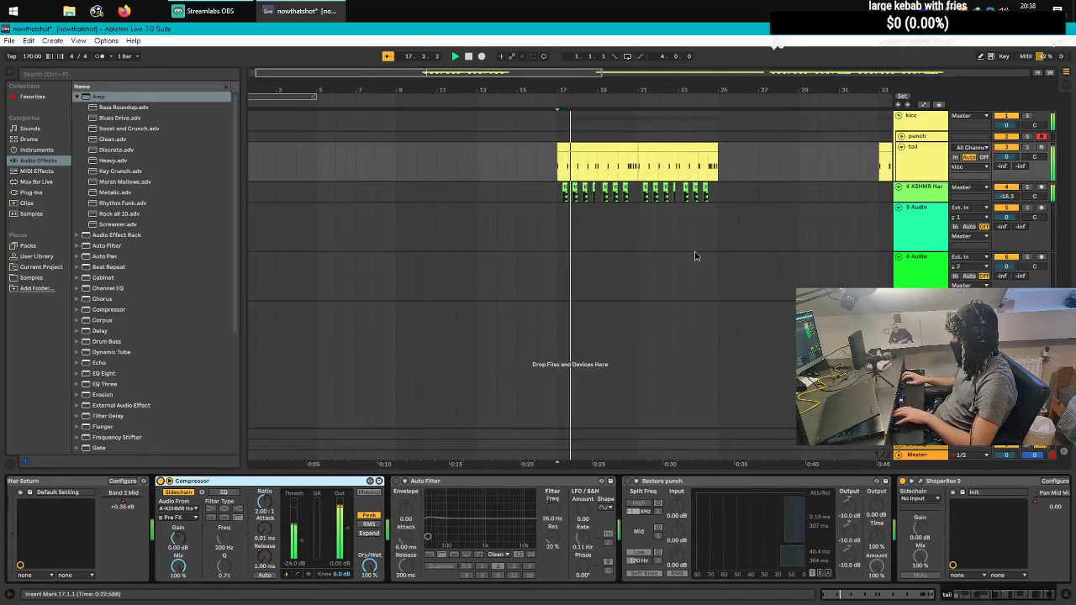
{"action": "scroll", "coordinate": [695, 256], "scroll_direction": "up", "scroll_amount": 3}
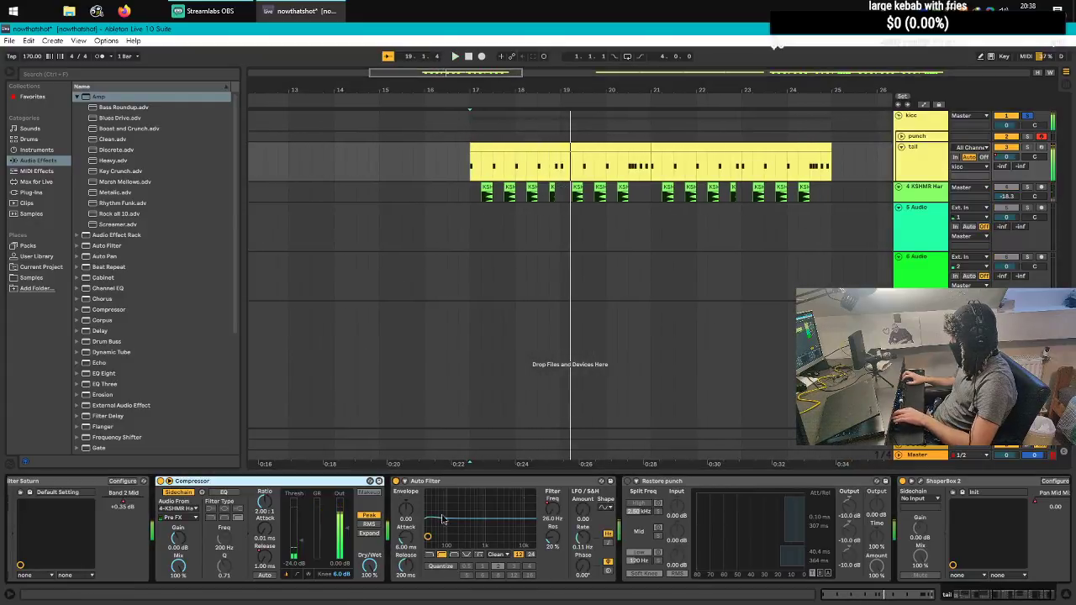
Step: Examine the tail track's Auto Filter Frequency automation across the whole arrangement, then hide automation
{"action": "key", "text": "a"}
{"action": "left_click", "coordinate": [929, 157]}
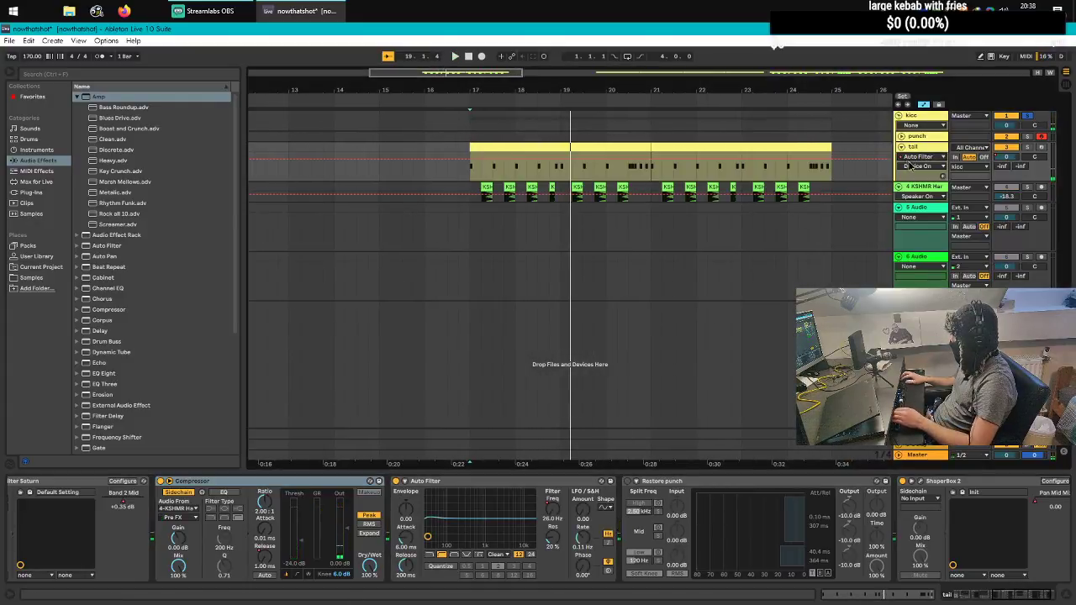
{"action": "left_click", "coordinate": [920, 219]}
{"action": "key", "text": "w"}
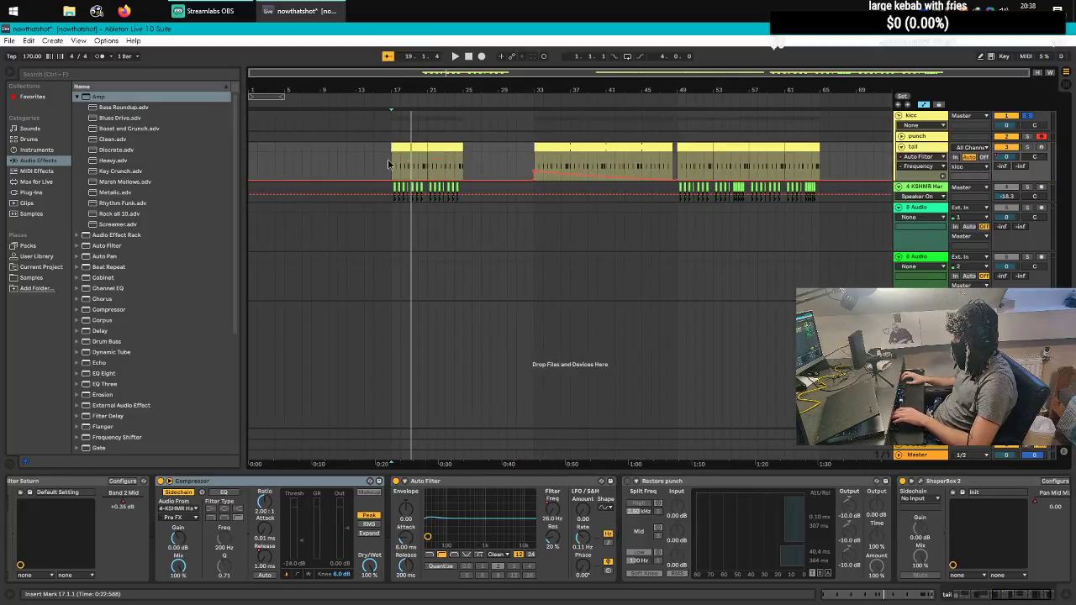
{"action": "key", "text": "a"}
{"action": "scroll", "coordinate": [341, 164], "scroll_direction": "up", "scroll_amount": 4}
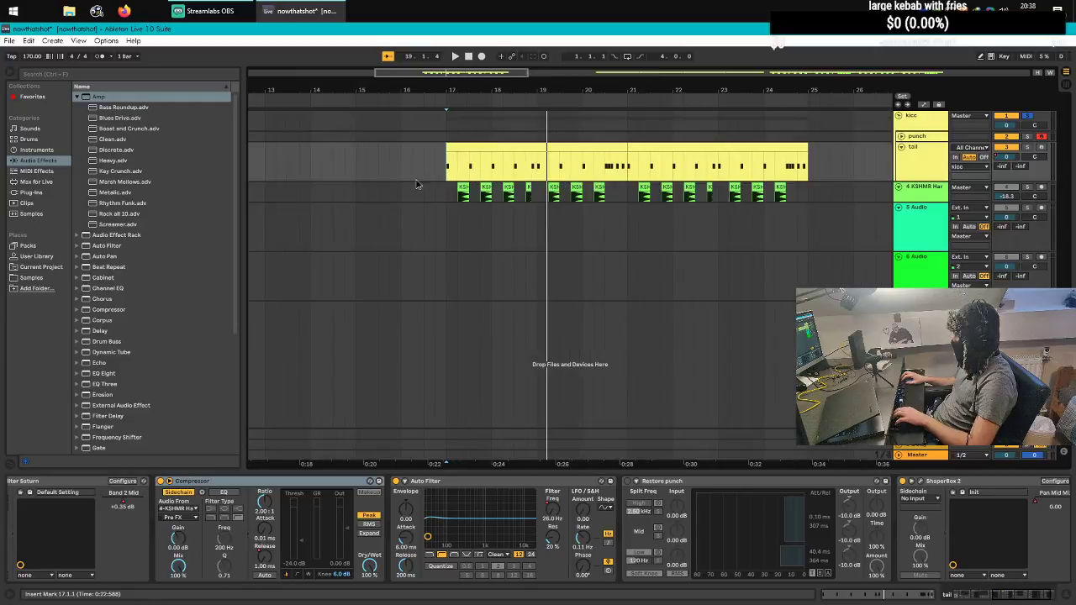
Step: Play the kick through the tail chain, then delete the disabled Restore punch device from the tail track
{"action": "scroll", "coordinate": [468, 502], "scroll_direction": "right", "scroll_amount": 3}
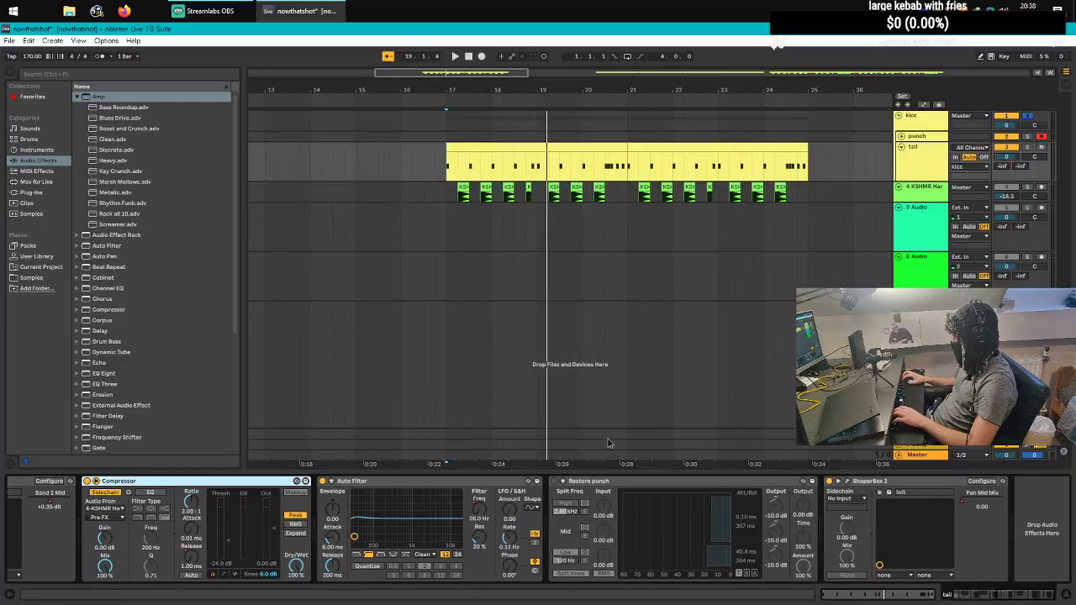
{"action": "key", "text": "space"}
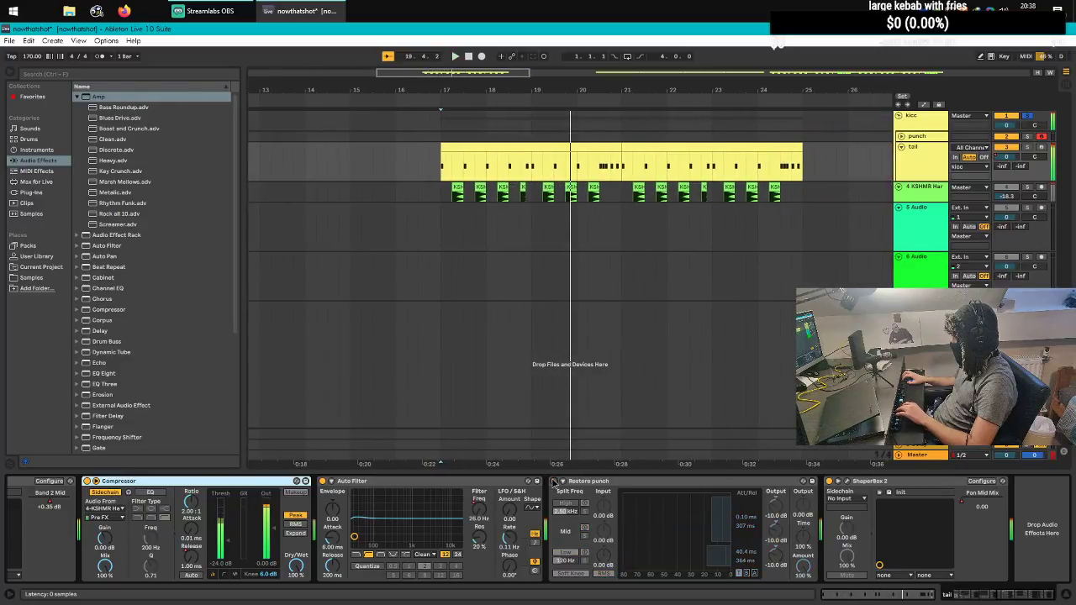
{"action": "left_click", "coordinate": [656, 480]}
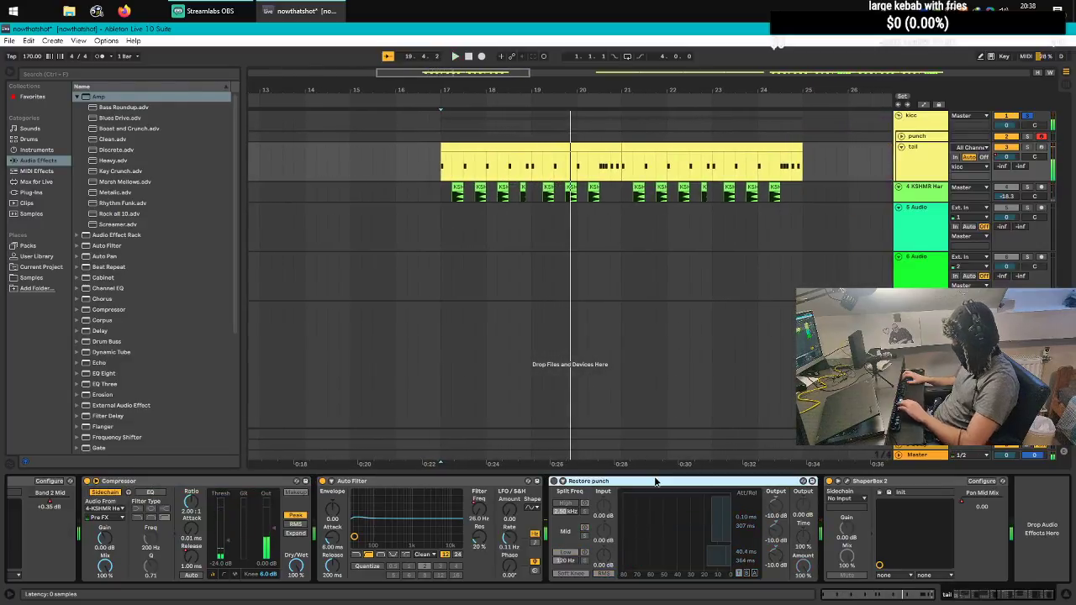
{"action": "key", "text": "Delete"}
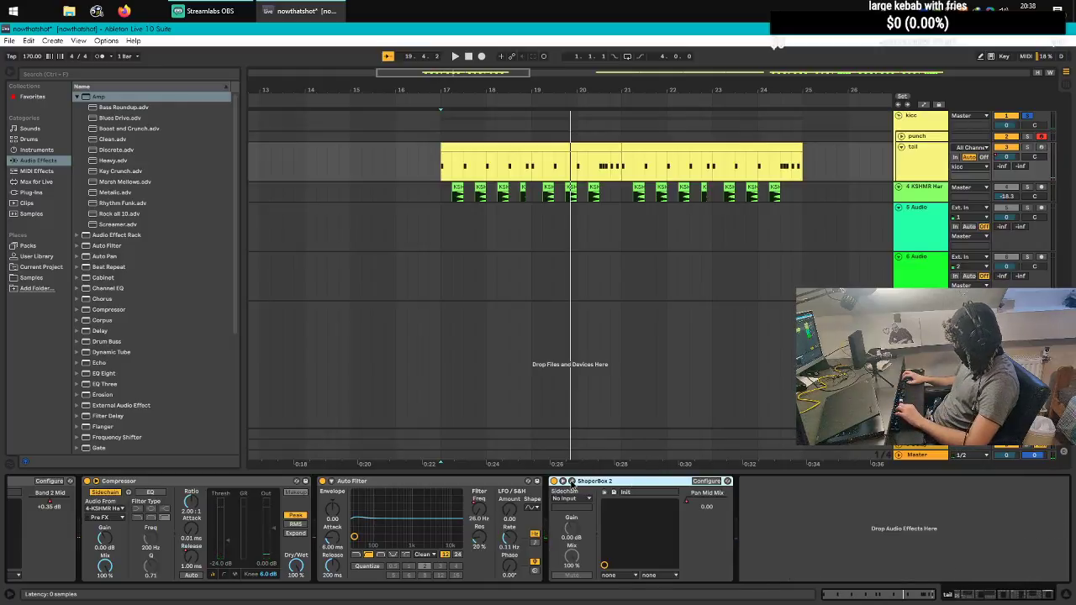
Step: Open ShaperBox 2 on the tail track, examine its panning curve and Pan Mid Mix automation, then close its window
{"action": "left_click", "coordinate": [572, 481]}
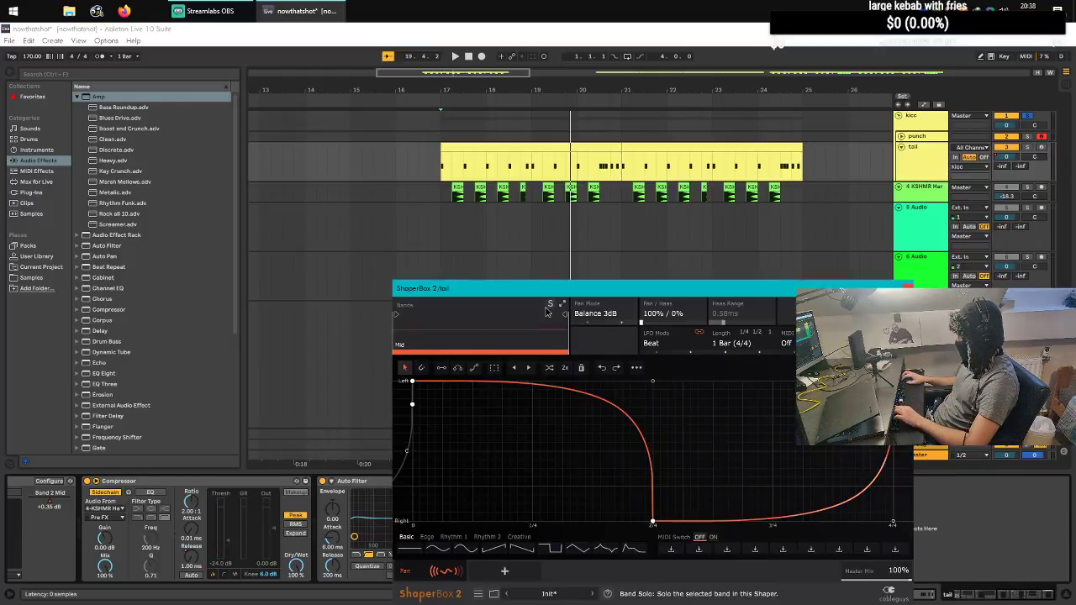
{"action": "scroll", "coordinate": [595, 187], "scroll_direction": "down", "scroll_amount": 5}
{"action": "scroll", "coordinate": [667, 187], "scroll_direction": "up", "scroll_amount": 3}
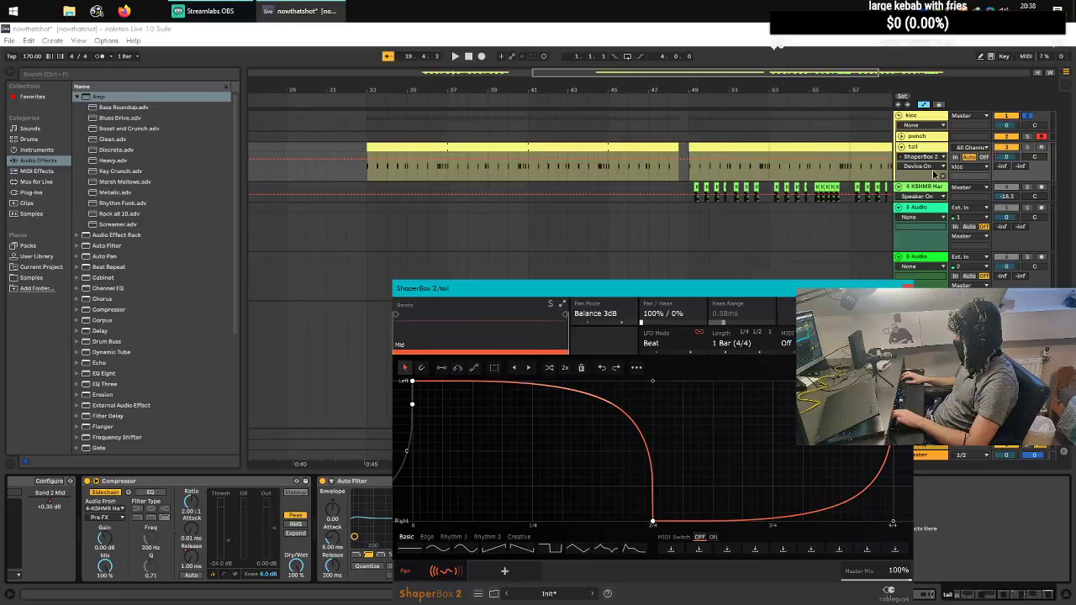
{"action": "left_click", "coordinate": [921, 166]}
{"action": "left_click", "coordinate": [920, 208]}
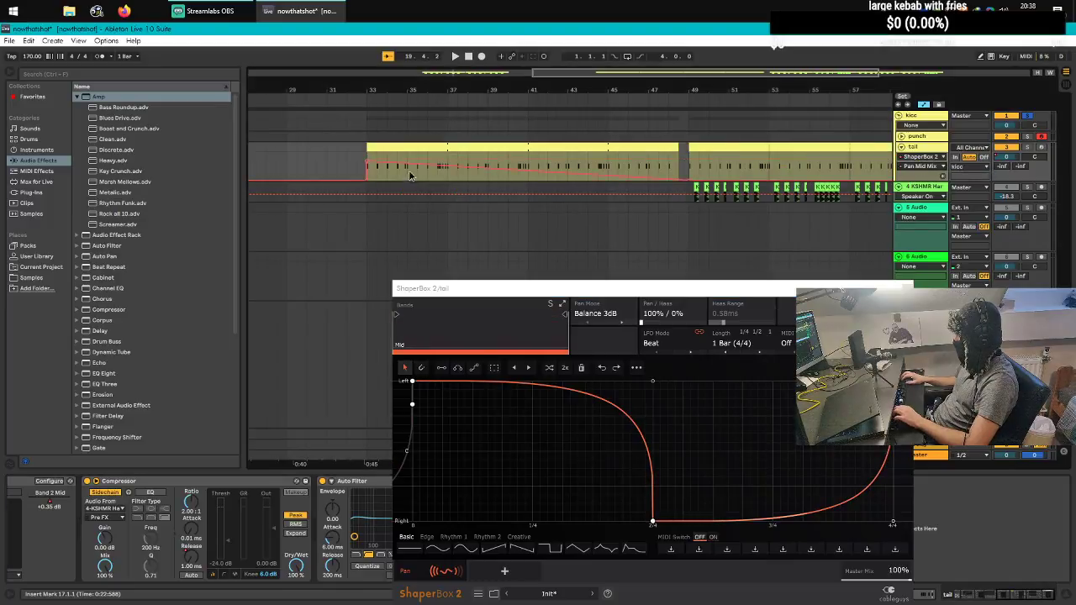
{"action": "left_click", "coordinate": [901, 288]}
{"action": "scroll", "coordinate": [529, 228], "scroll_direction": "down", "scroll_amount": 4}
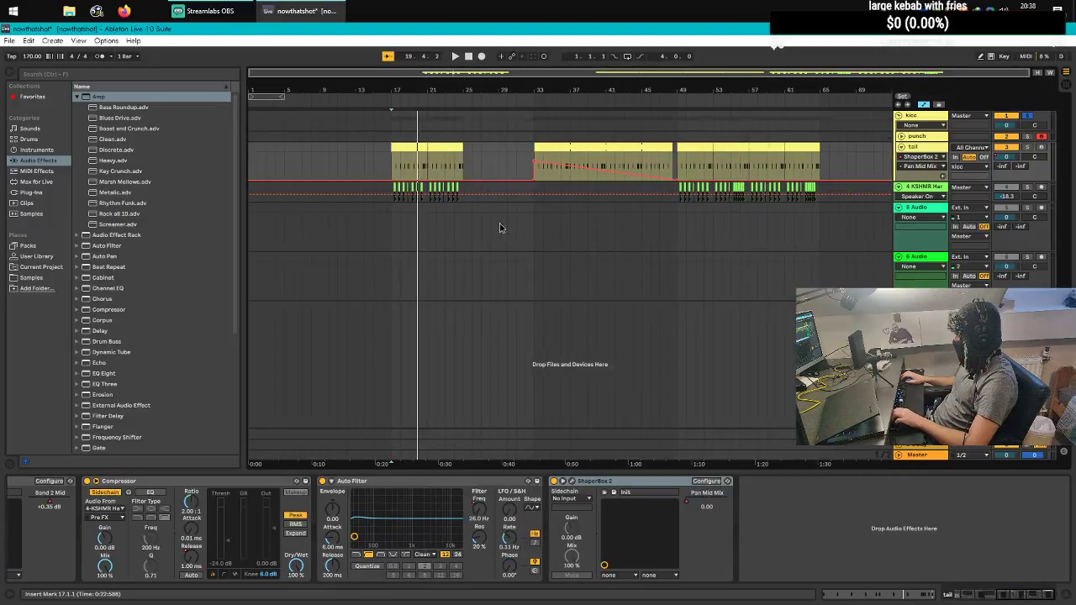
{"action": "scroll", "coordinate": [384, 154], "scroll_direction": "up", "scroll_amount": 4}
Step: Place the insert marker at 17.1.1 on the KSHMR Hard Snare track to show its effects chain
{"action": "left_click", "coordinate": [393, 159]}
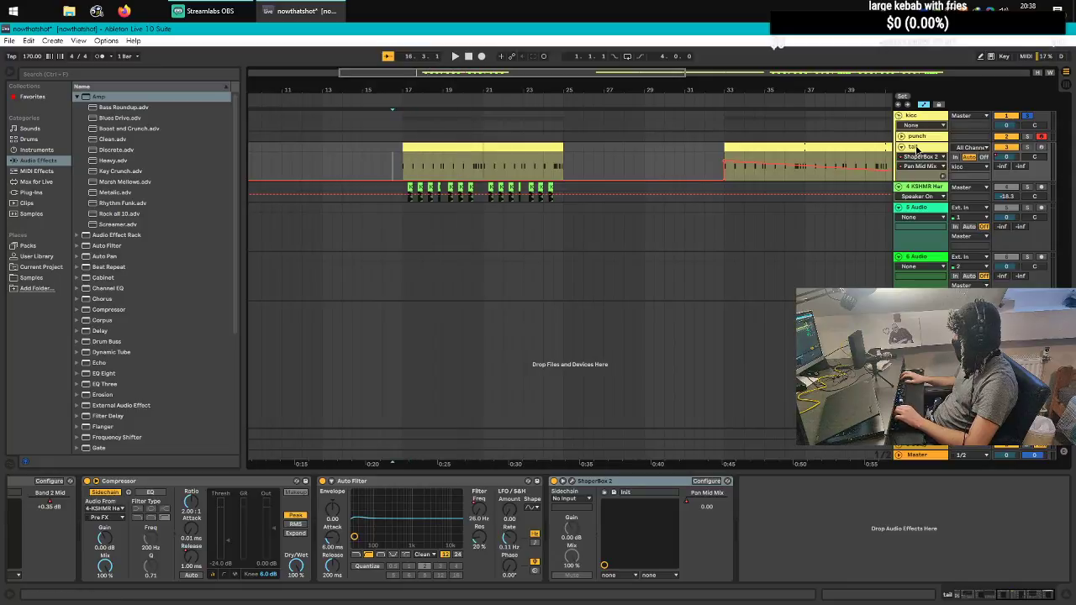
{"action": "key", "text": "a"}
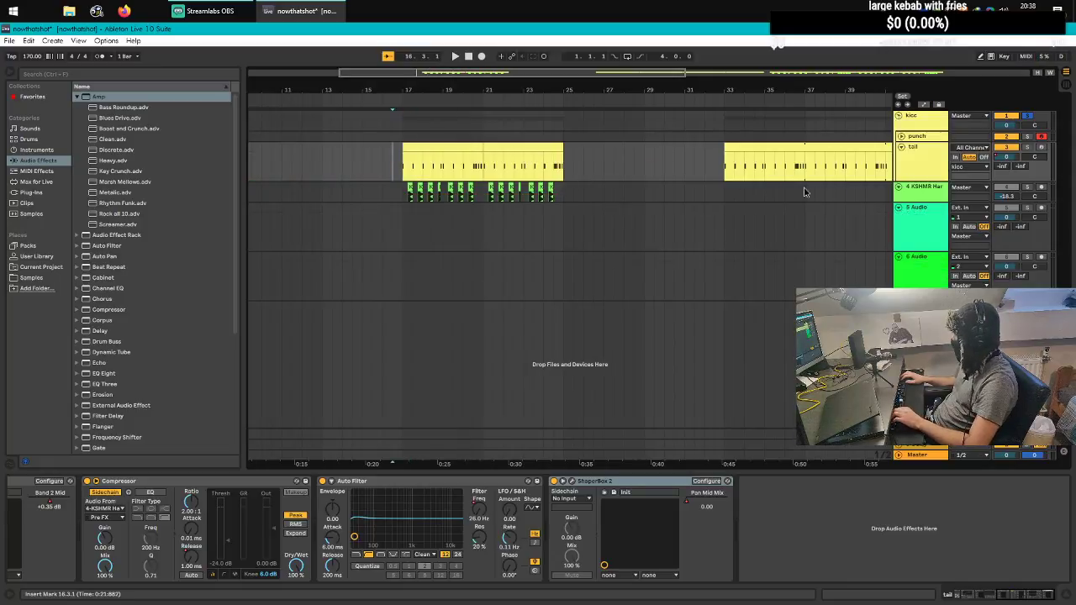
{"action": "left_click", "coordinate": [725, 194]}
{"action": "key", "text": "a"}
{"action": "left_click", "coordinate": [401, 192]}
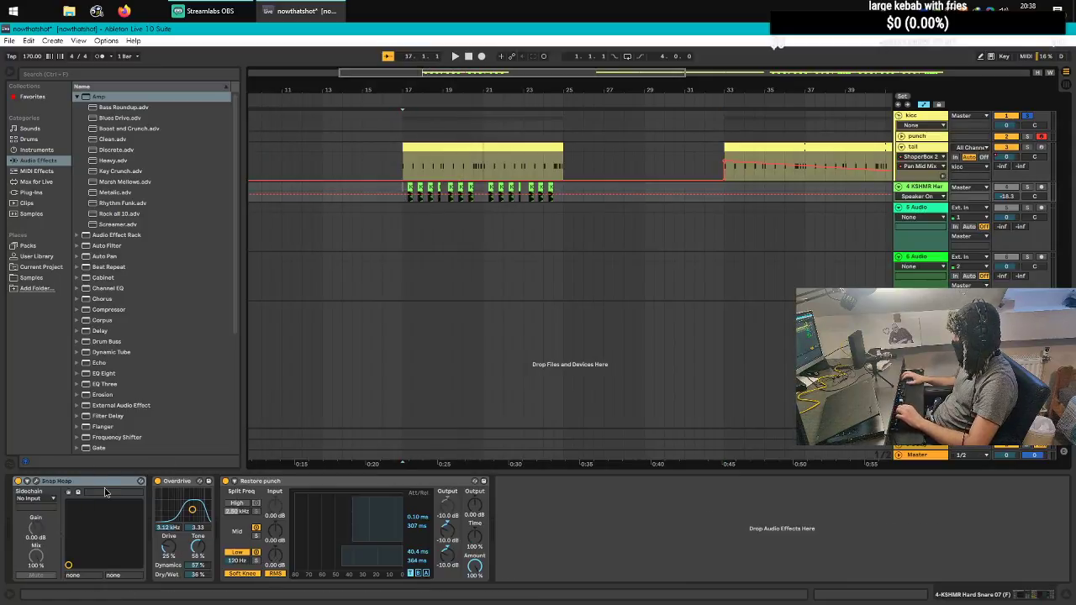
Step: Turn off Snap Heap, Overdrive and Restore punch on the KSHMR Hard Snare track
{"action": "scroll", "coordinate": [382, 189], "scroll_direction": "up", "scroll_amount": 8}
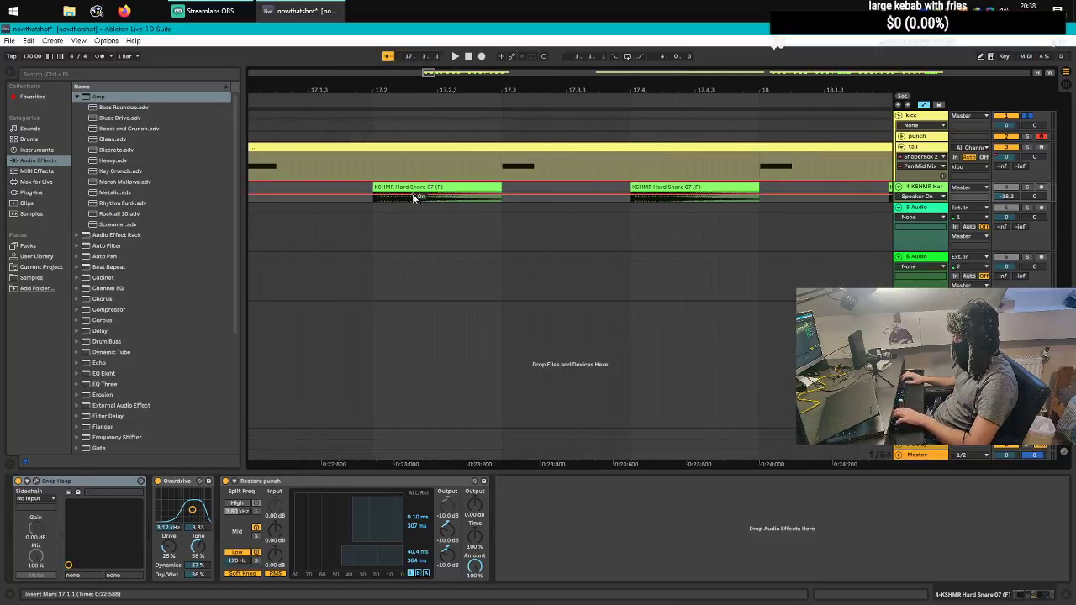
{"action": "scroll", "coordinate": [411, 193], "scroll_direction": "down", "scroll_amount": 8}
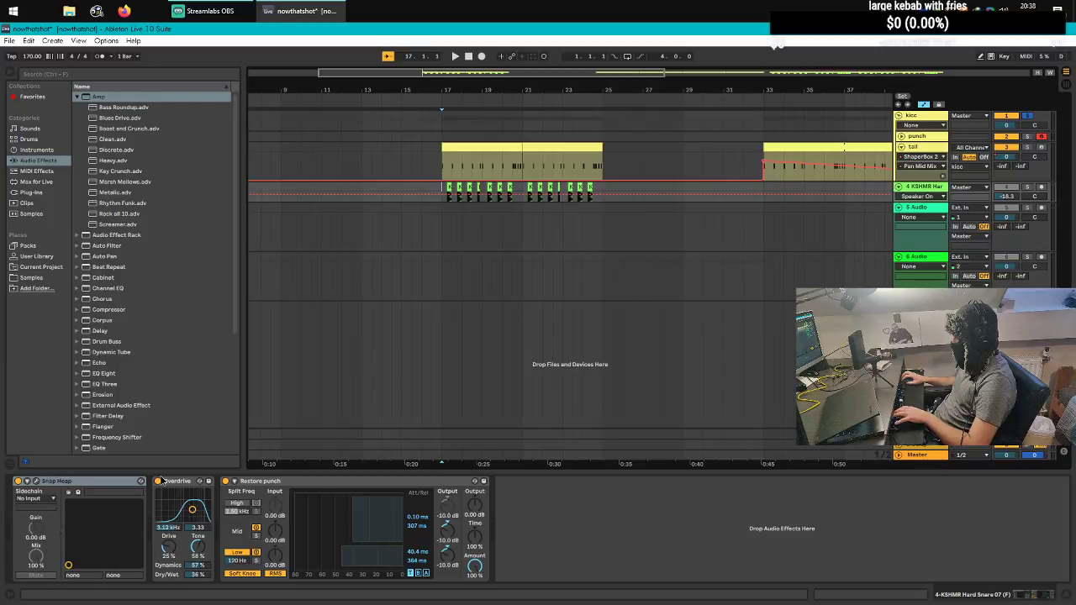
{"action": "left_click", "coordinate": [158, 481]}
{"action": "left_click", "coordinate": [226, 481]}
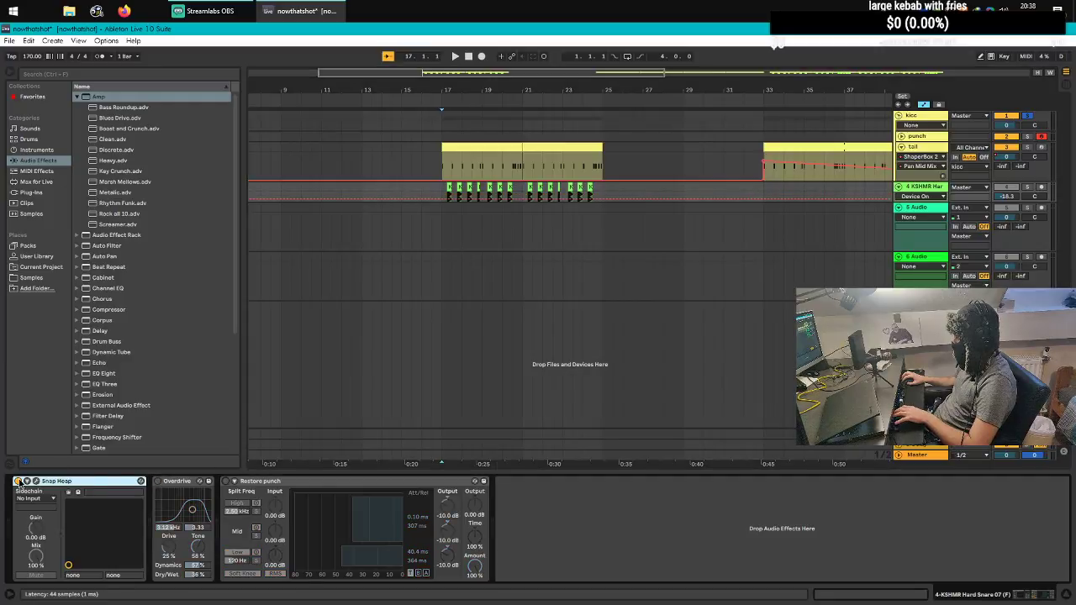
Step: Solo the snare track and play its unprocessed sound from 17.1.1
{"action": "key", "text": "space"}
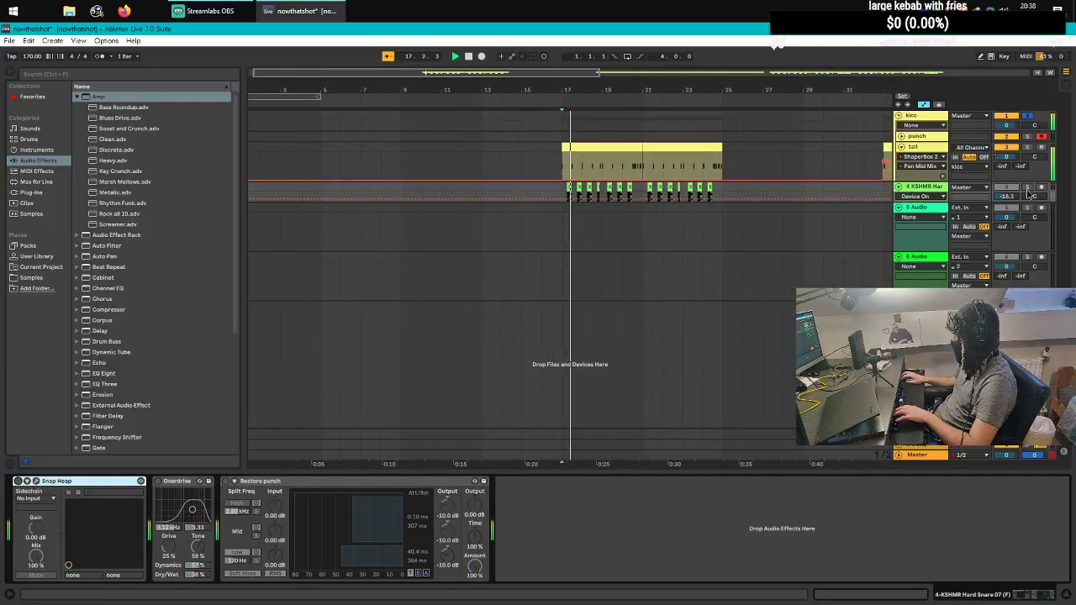
{"action": "scroll", "coordinate": [573, 214], "scroll_direction": "up", "scroll_amount": 6}
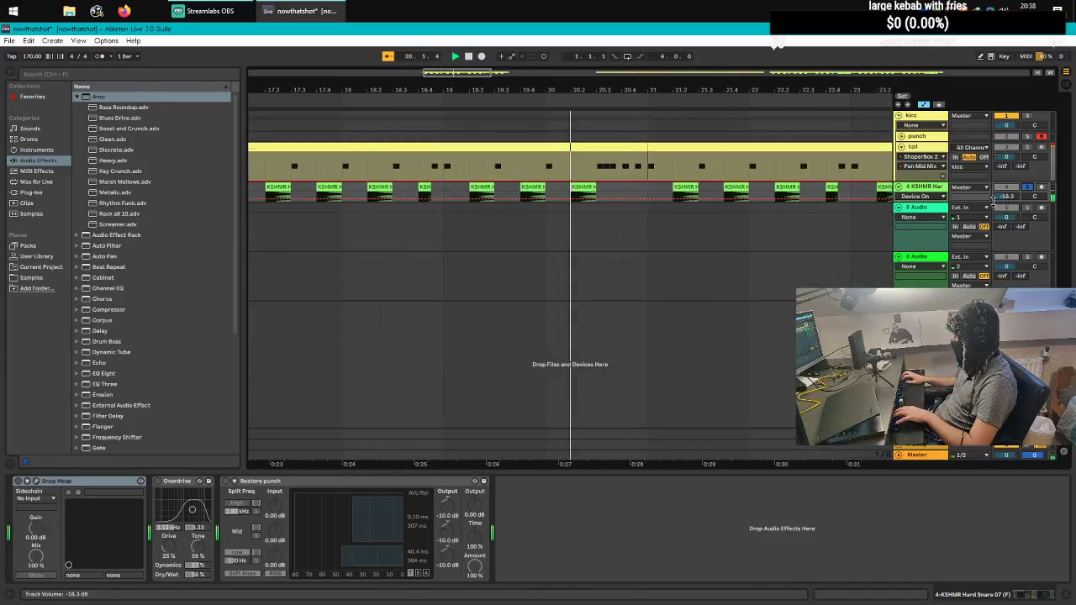
{"action": "scroll", "coordinate": [580, 264], "scroll_direction": "down", "scroll_amount": 3}
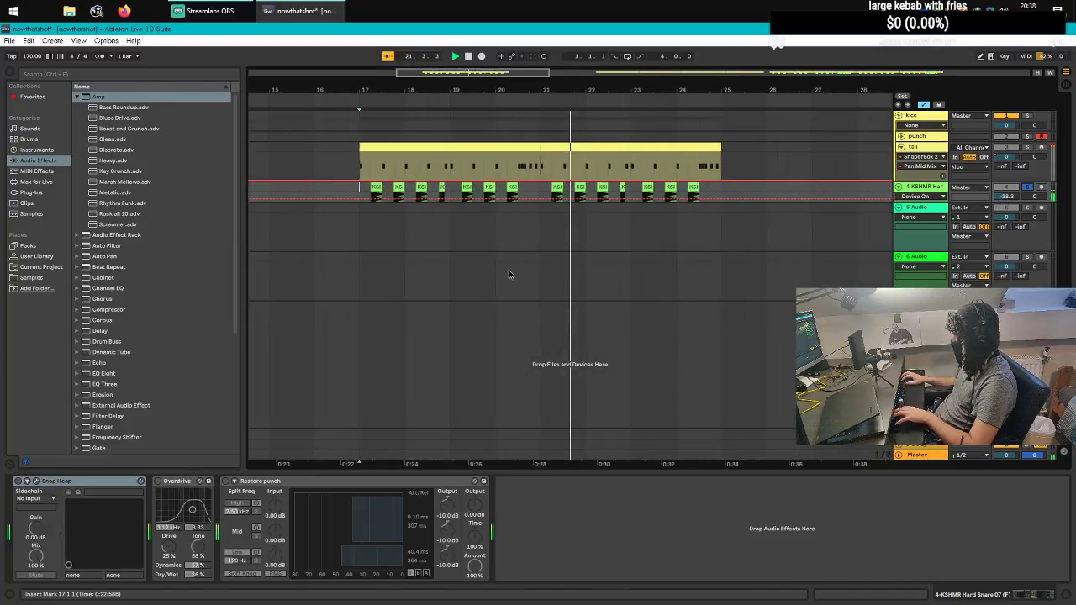
{"action": "key", "text": "space"}
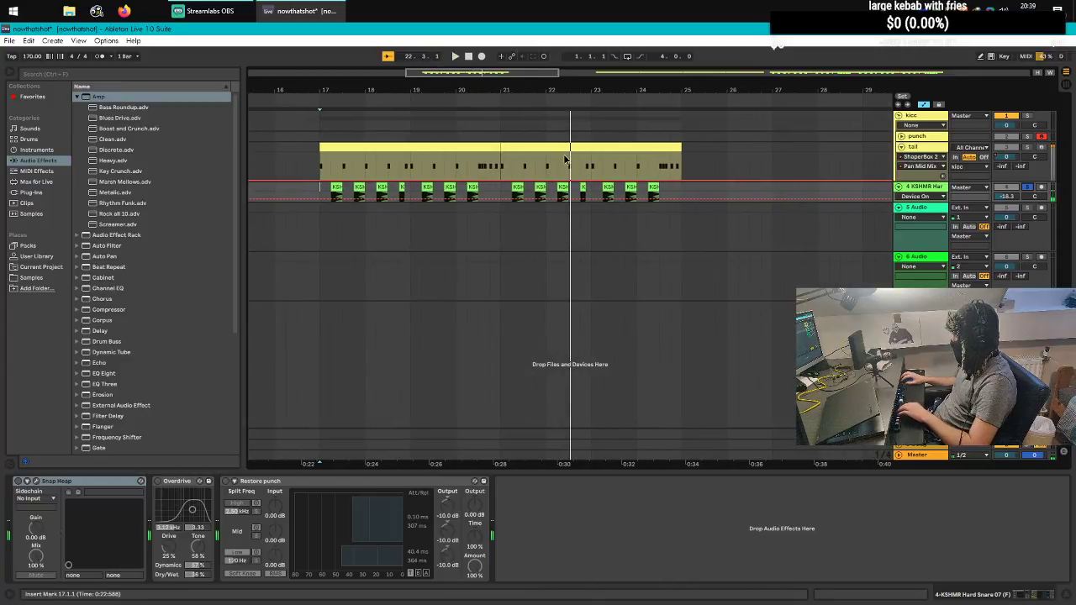
Step: Hide automation and play the soloed tail track with its Compressor turned off
{"action": "left_click", "coordinate": [719, 148]}
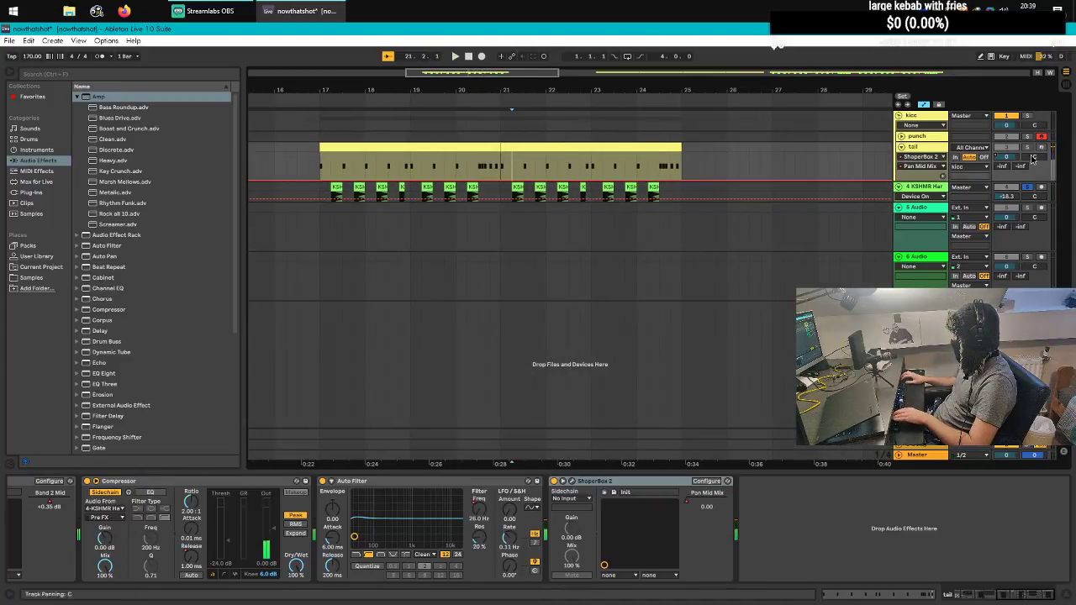
{"action": "left_click", "coordinate": [902, 147]}
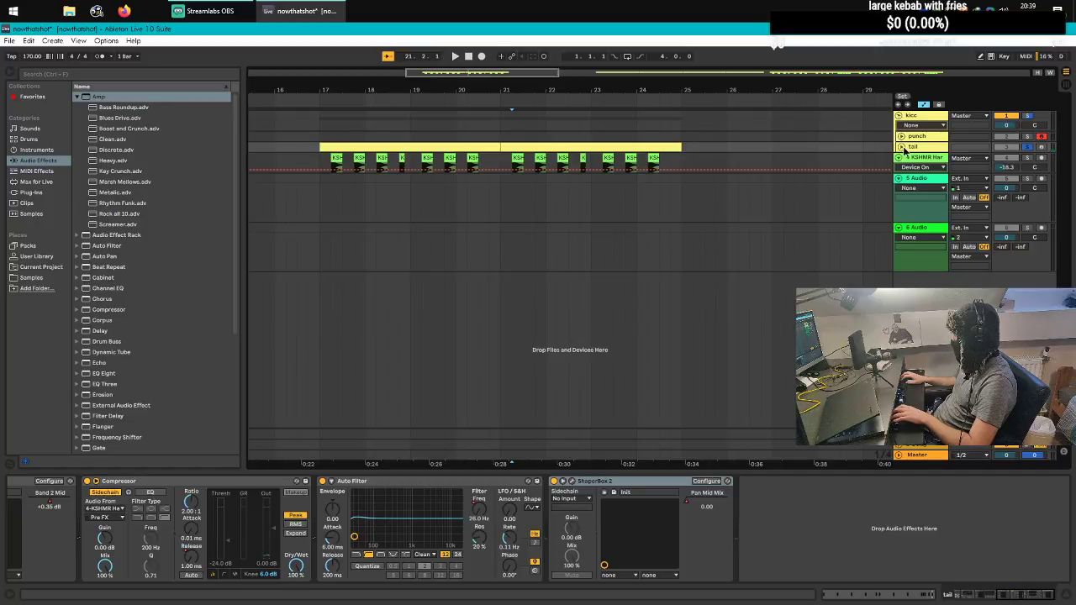
{"action": "left_click", "coordinate": [902, 148]}
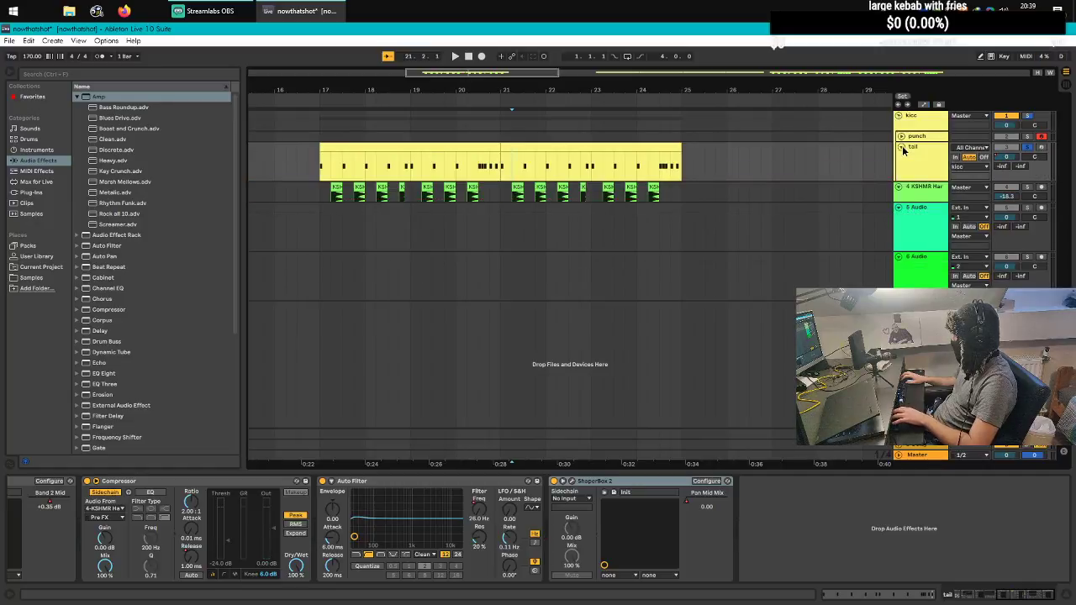
{"action": "key", "text": "space"}
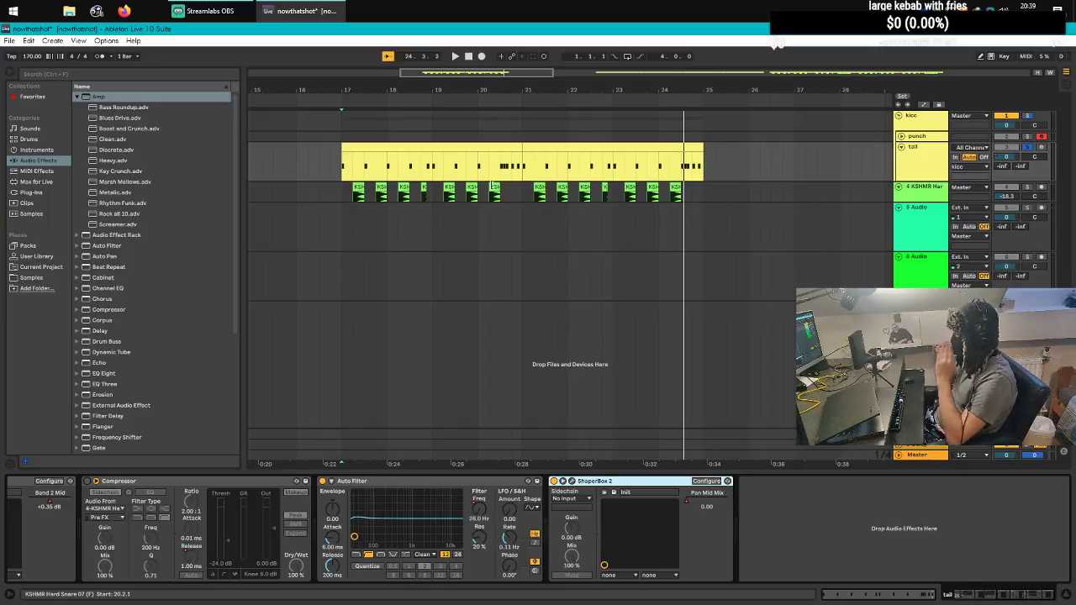
Step: Place the insert marker at 17.1.1 on the snare track and examine the snare clips' waveforms up close
{"action": "left_click", "coordinate": [342, 187]}
{"action": "key", "text": "space"}
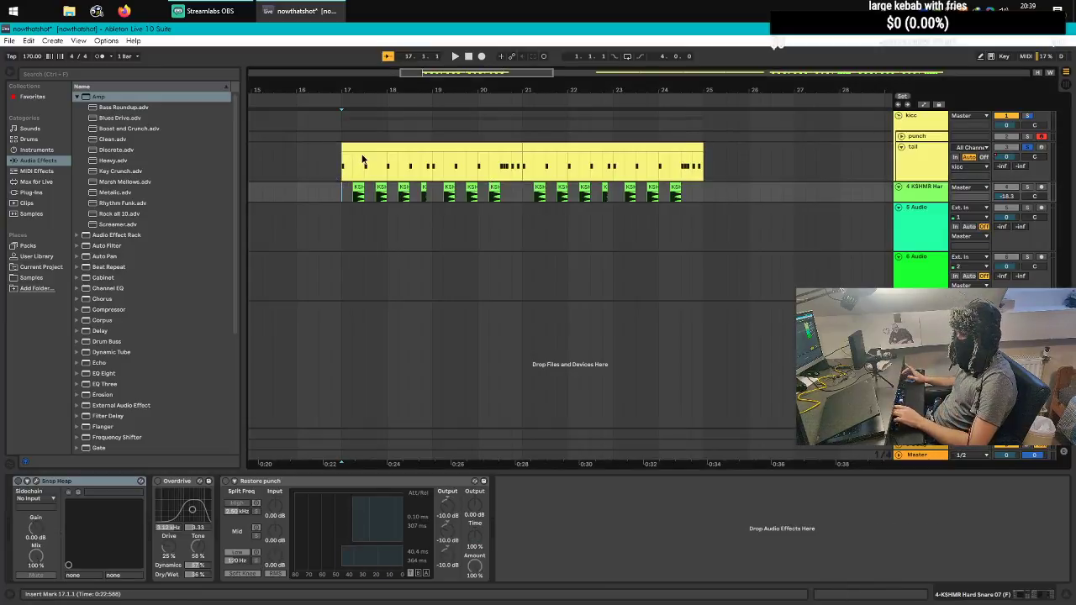
{"action": "scroll", "coordinate": [382, 204], "scroll_direction": "up", "scroll_amount": 10}
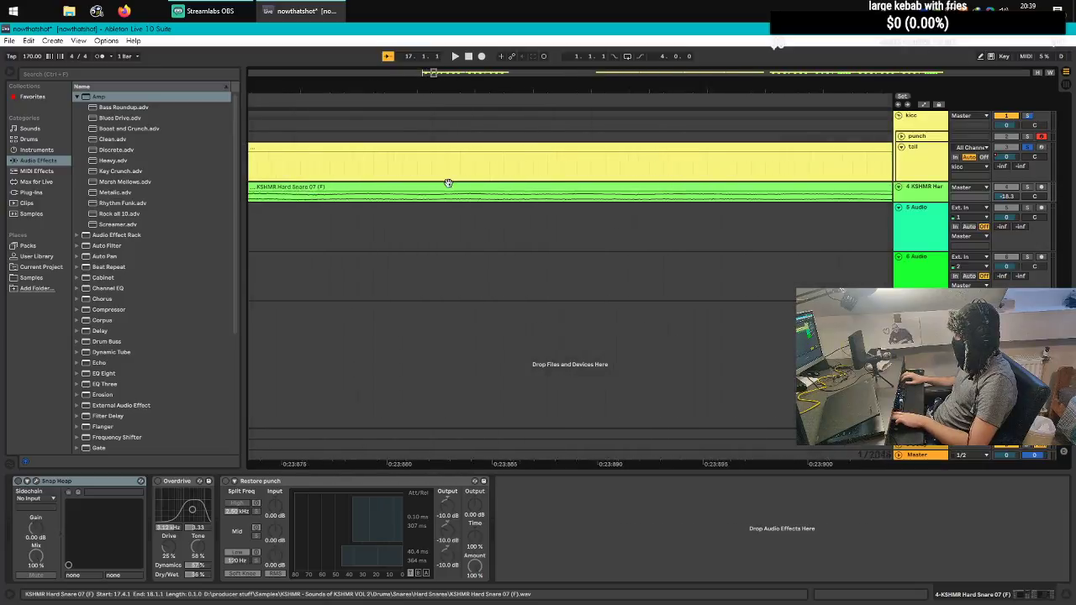
{"action": "scroll", "coordinate": [447, 185], "scroll_direction": "down", "scroll_amount": 8}
{"action": "scroll", "coordinate": [445, 202], "scroll_direction": "up", "scroll_amount": 8}
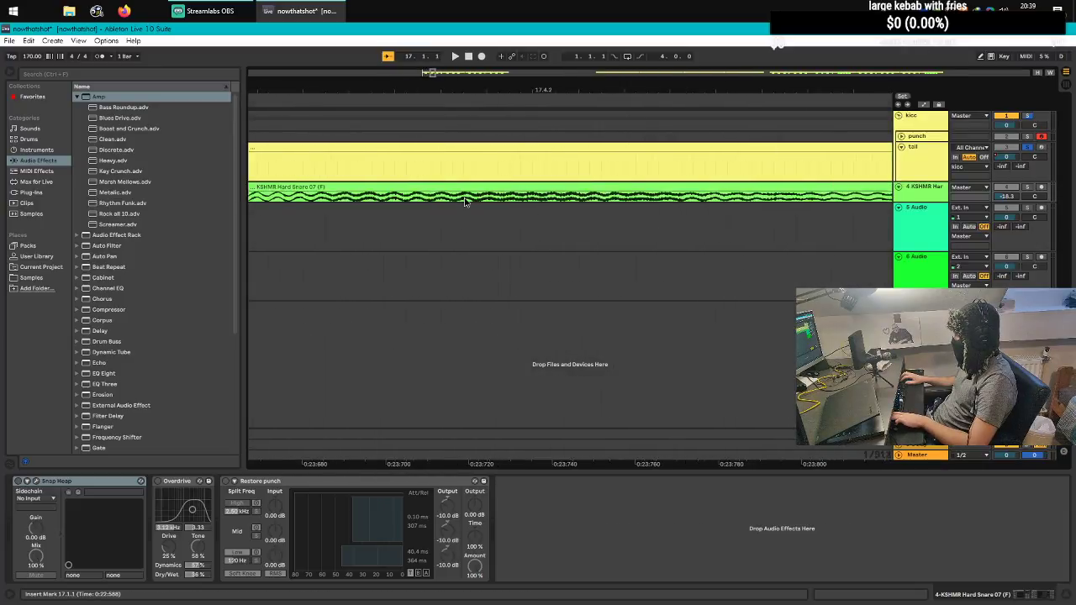
{"action": "scroll", "coordinate": [395, 201], "scroll_direction": "down", "scroll_amount": 8}
{"action": "scroll", "coordinate": [383, 202], "scroll_direction": "down", "scroll_amount": 5}
{"action": "scroll", "coordinate": [395, 197], "scroll_direction": "up", "scroll_amount": 3}
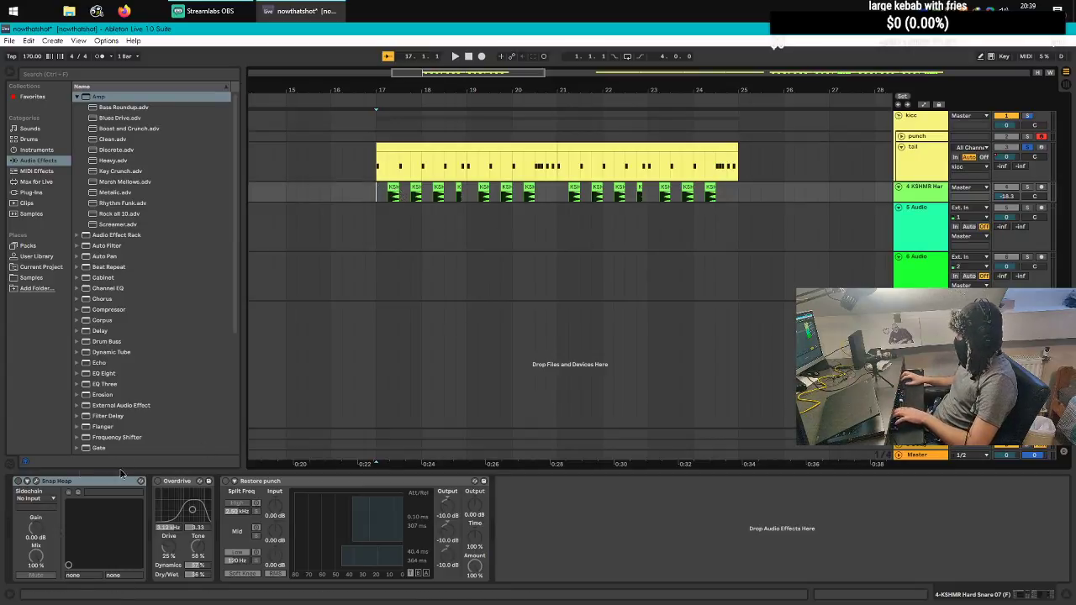
Step: Open Snap Heap on the snare track, remove the disabled Faturator and turn off Distortion in Serial Bus 2
{"action": "left_click", "coordinate": [36, 482]}
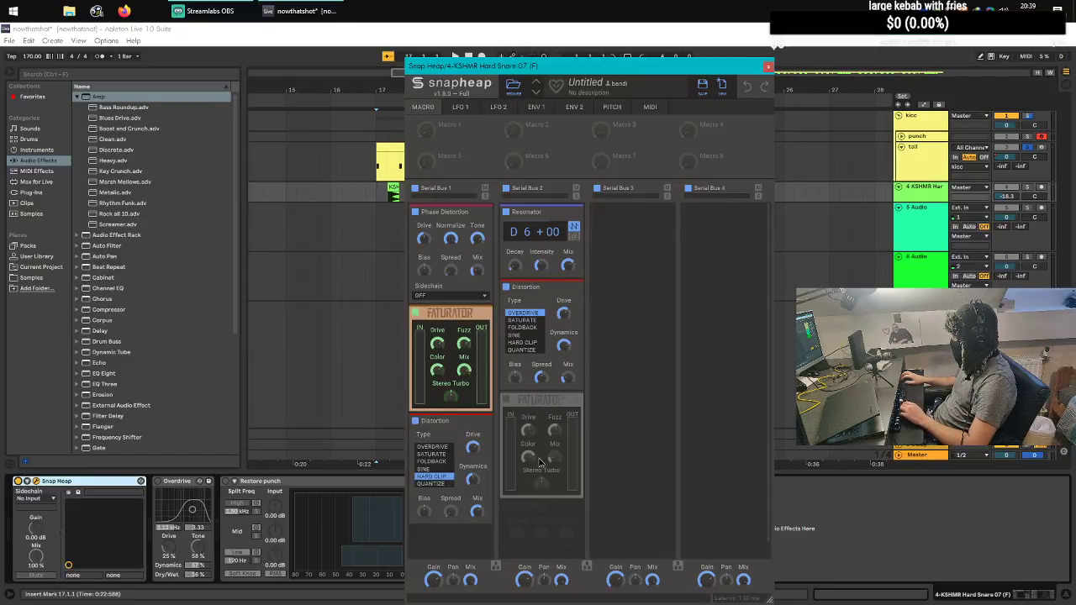
{"action": "left_click", "coordinate": [578, 401]}
{"action": "left_click", "coordinate": [506, 287]}
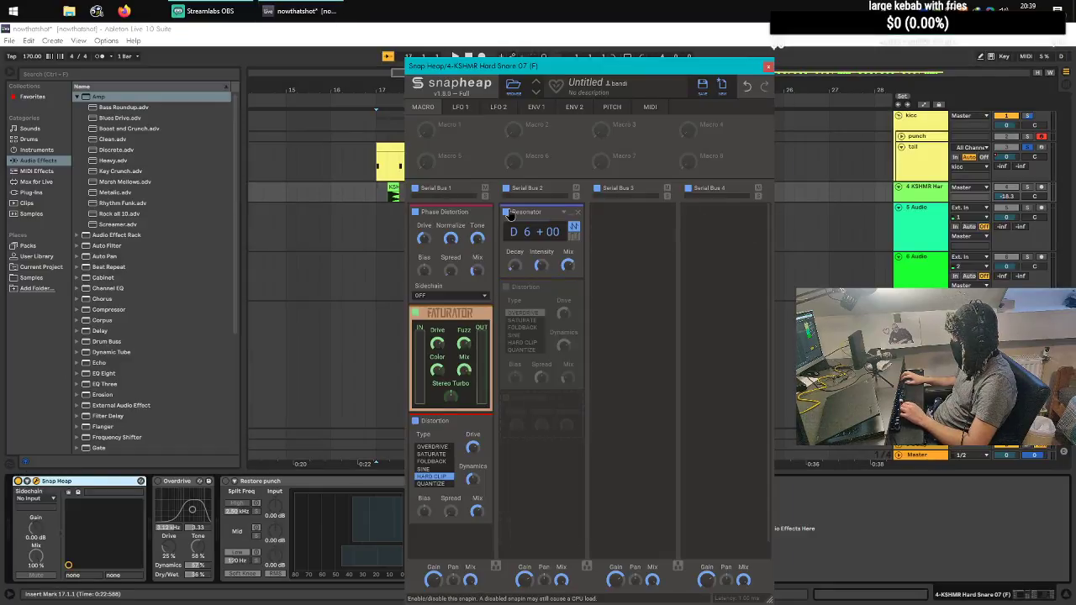
Step: Turn off Faturator, Distortion and Phase Distortion in Snap Heap's Serial Bus 1
{"action": "left_click", "coordinate": [416, 313]}
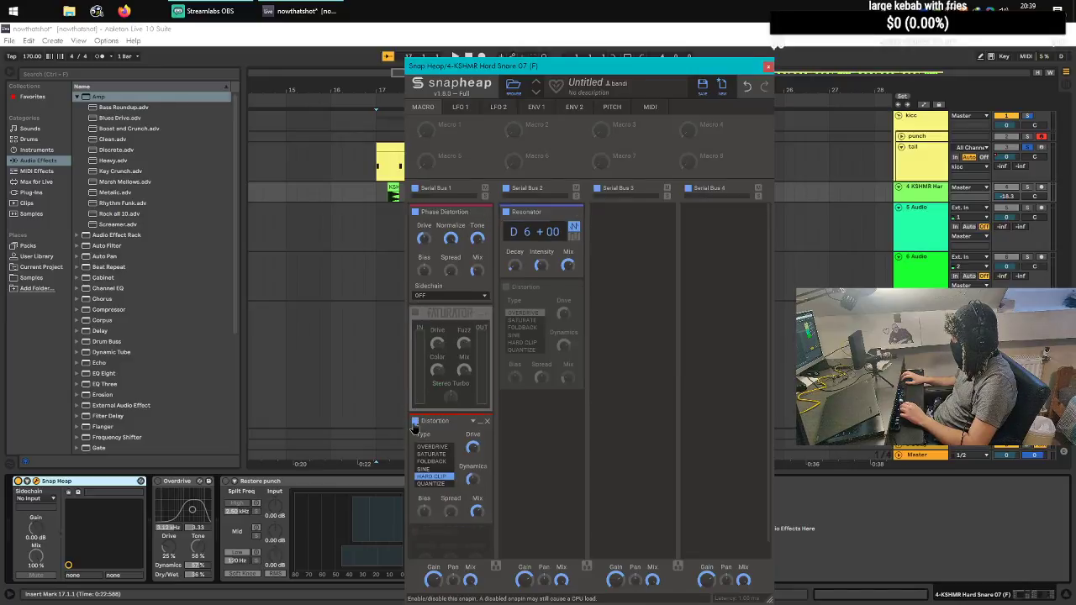
{"action": "left_click", "coordinate": [414, 421]}
{"action": "left_click", "coordinate": [415, 212]}
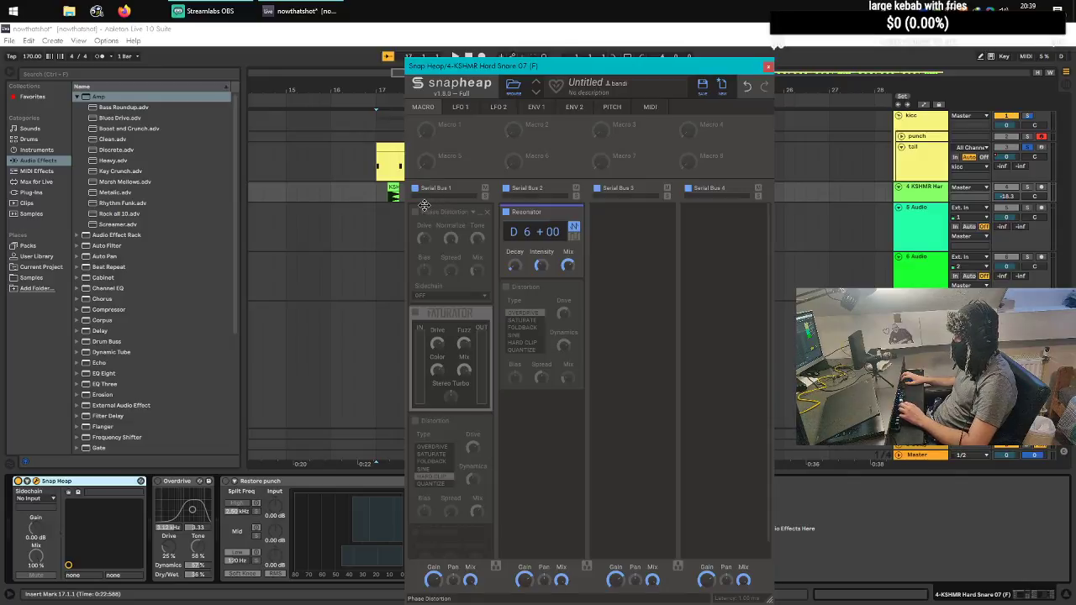
Step: Play the soloed snare and turn Phase Distortion back on in Serial Bus 1
{"action": "key", "text": "space"}
{"action": "left_click", "coordinate": [394, 198]}
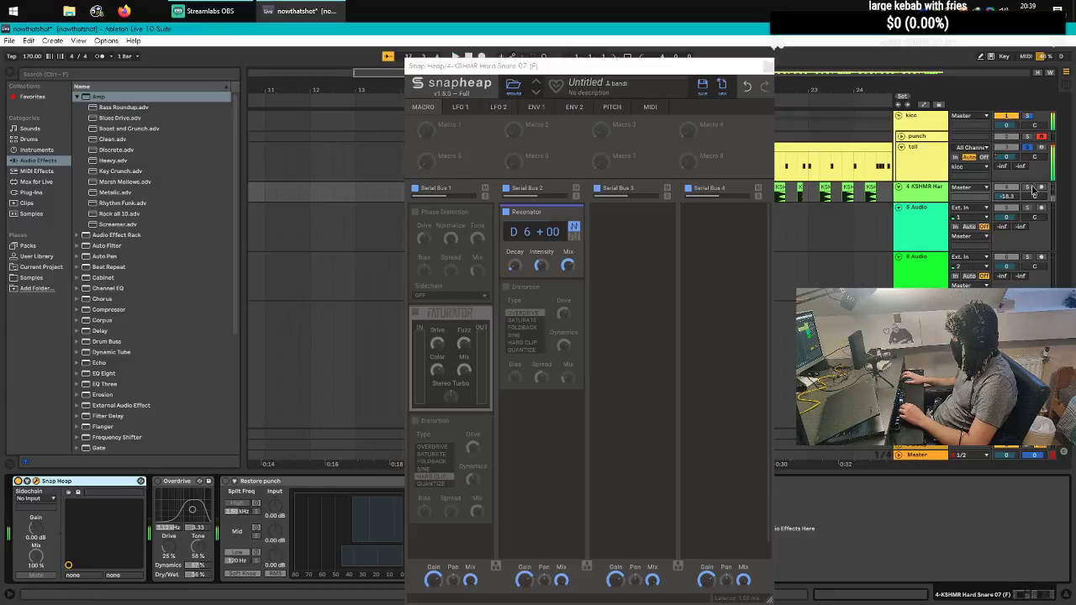
{"action": "left_click", "coordinate": [417, 216]}
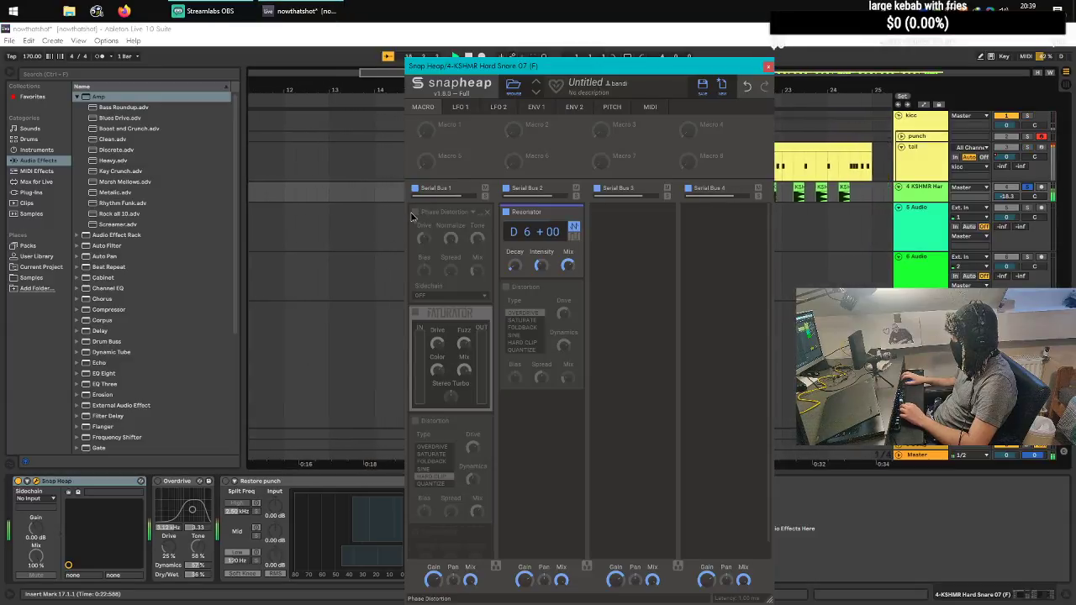
{"action": "left_click", "coordinate": [417, 216]}
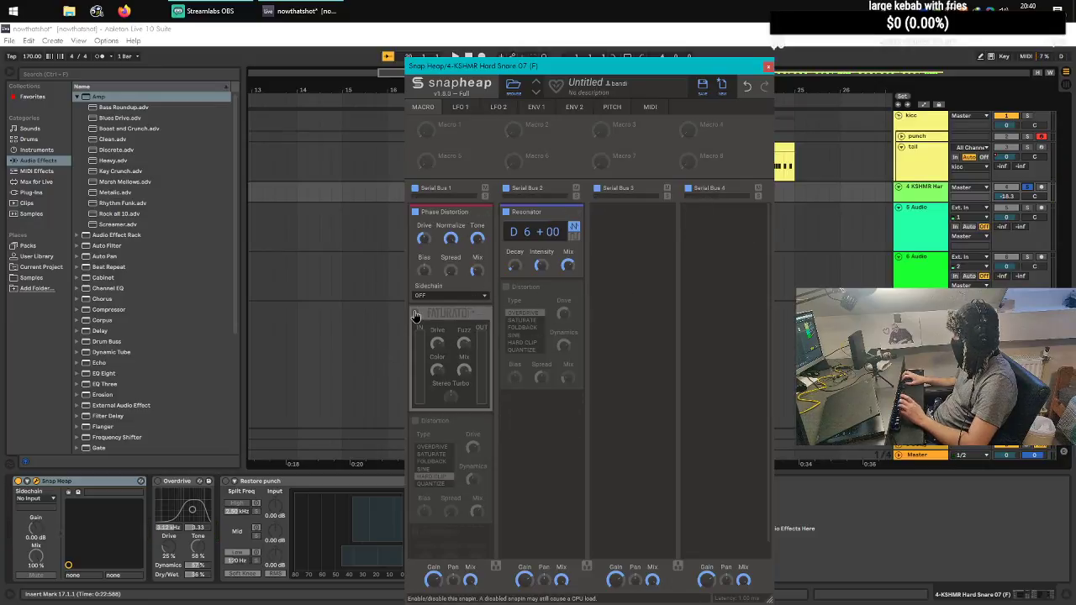
Step: Audition Faturator and the Hard Clip Distortion by enabling them with the Resonator off, then turn the Resonator back on
{"action": "left_click", "coordinate": [507, 214]}
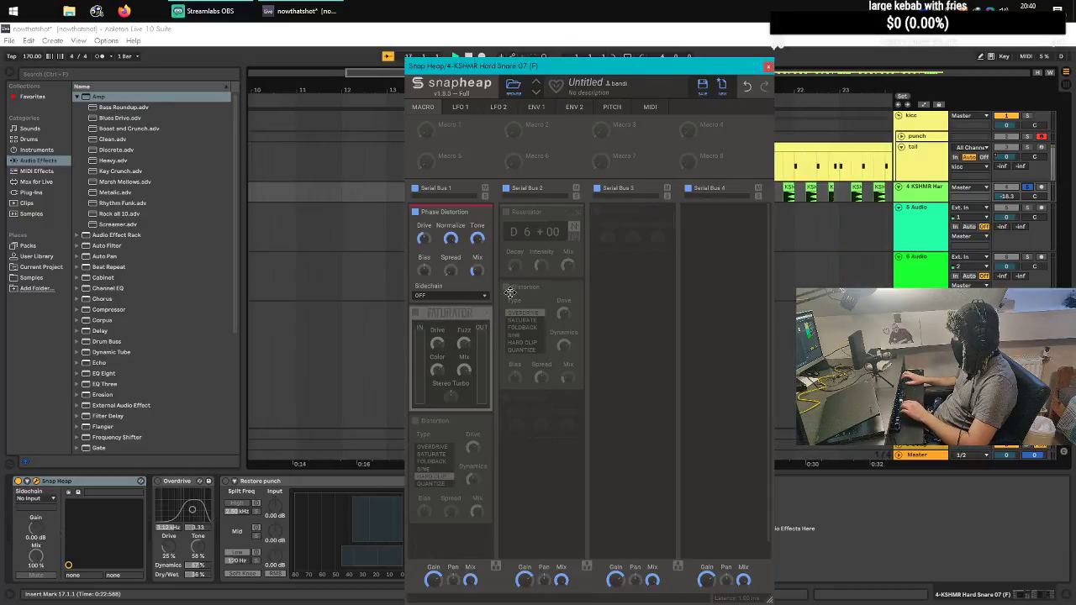
{"action": "left_click", "coordinate": [415, 314]}
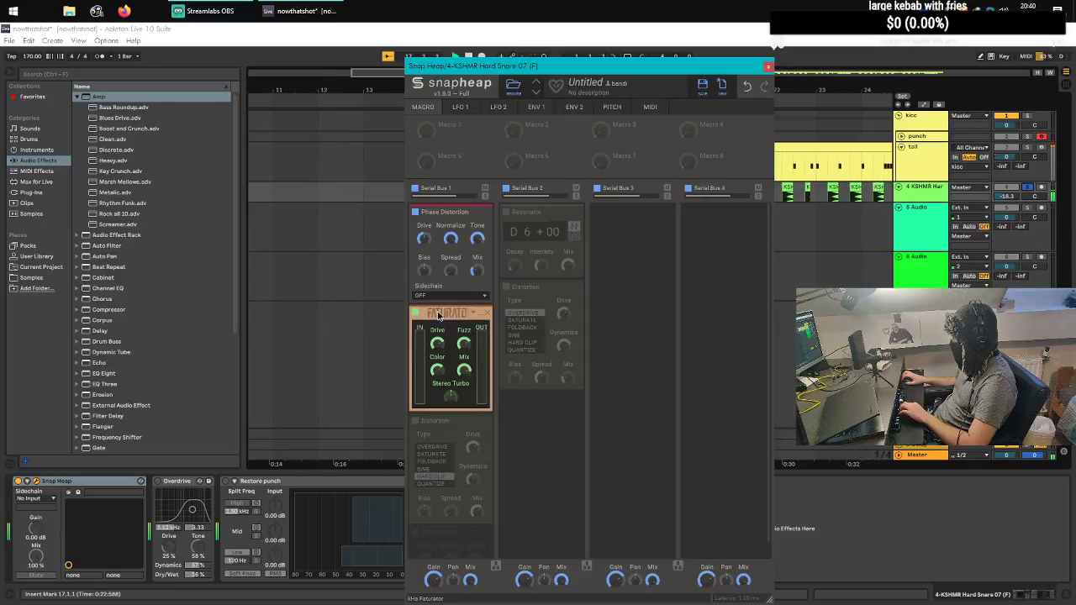
{"action": "left_click", "coordinate": [415, 421]}
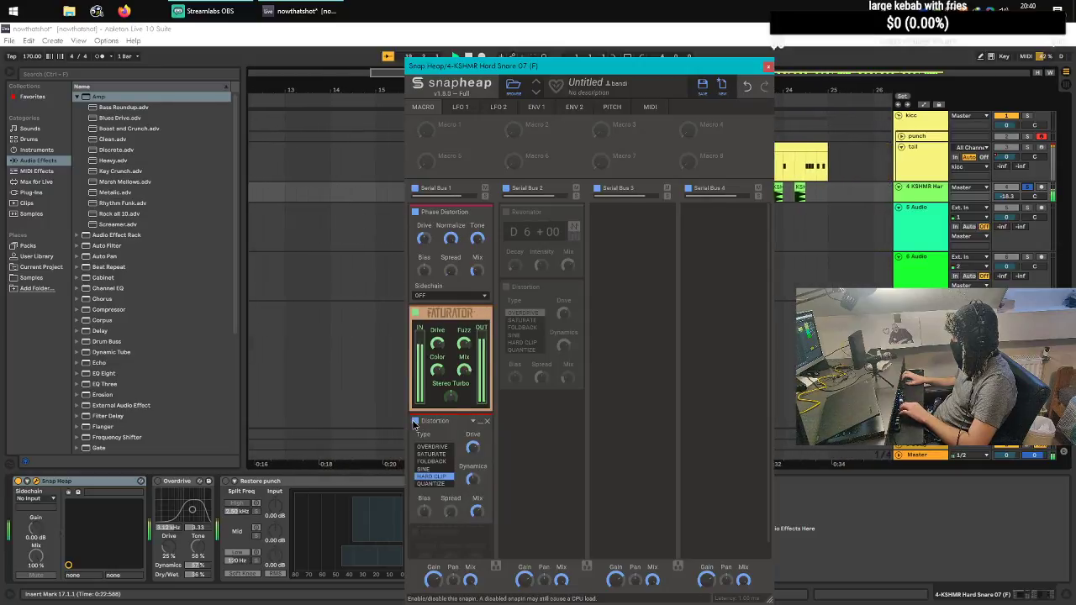
{"action": "left_click", "coordinate": [505, 213]}
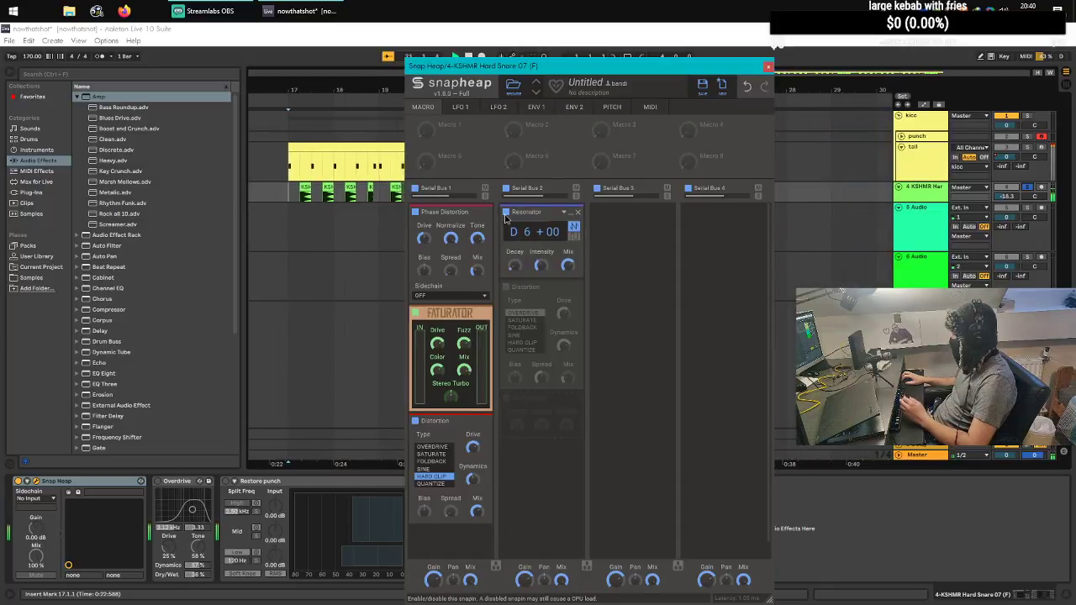
Step: Raise the Resonator's intensity and the snare track volume to 5.1 dB to exaggerate the resonance
{"action": "left_click_drag", "start_coordinate": [541, 265], "coordinate": [541, 236]}
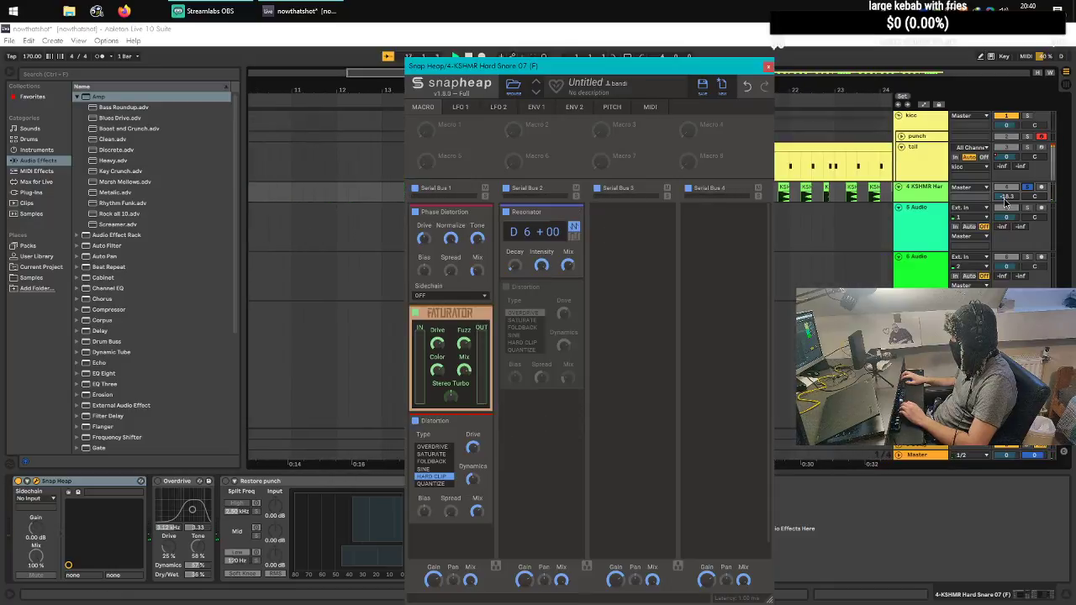
{"action": "left_click_drag", "start_coordinate": [1010, 200], "coordinate": [1011, 159]}
{"action": "key", "text": "space"}
Step: Try the Resonator at A#6 during playback, then return it to D6 and set its intensity to 22%
{"action": "left_click_drag", "start_coordinate": [542, 266], "coordinate": [542, 281]}
{"action": "left_click_drag", "start_coordinate": [519, 232], "coordinate": [519, 241]}
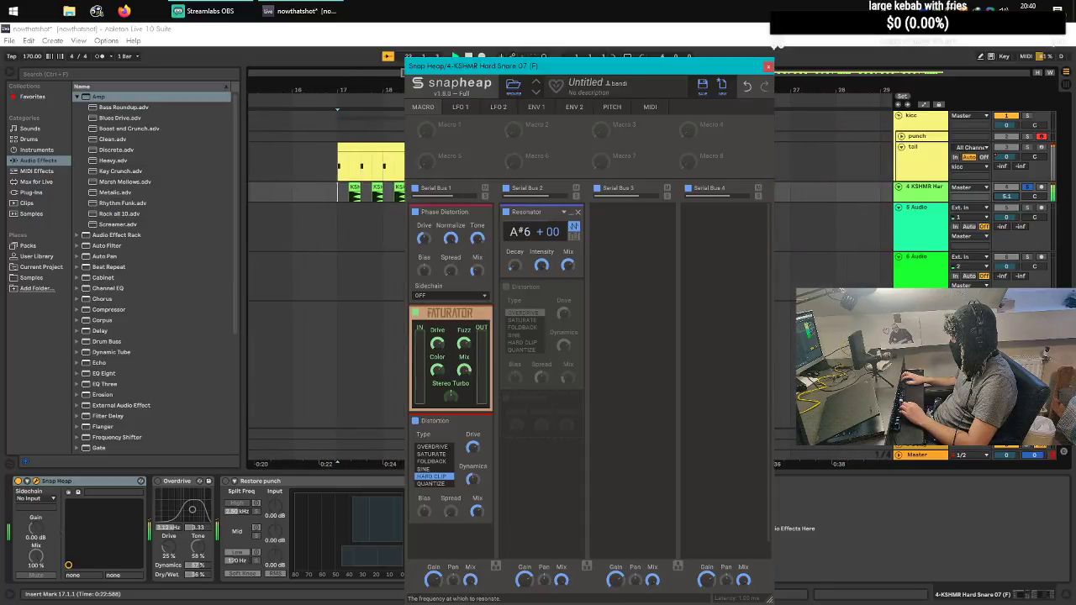
{"action": "left_click_drag", "start_coordinate": [515, 232], "coordinate": [542, 250]}
{"action": "key", "text": "space"}
{"action": "key", "text": "space"}
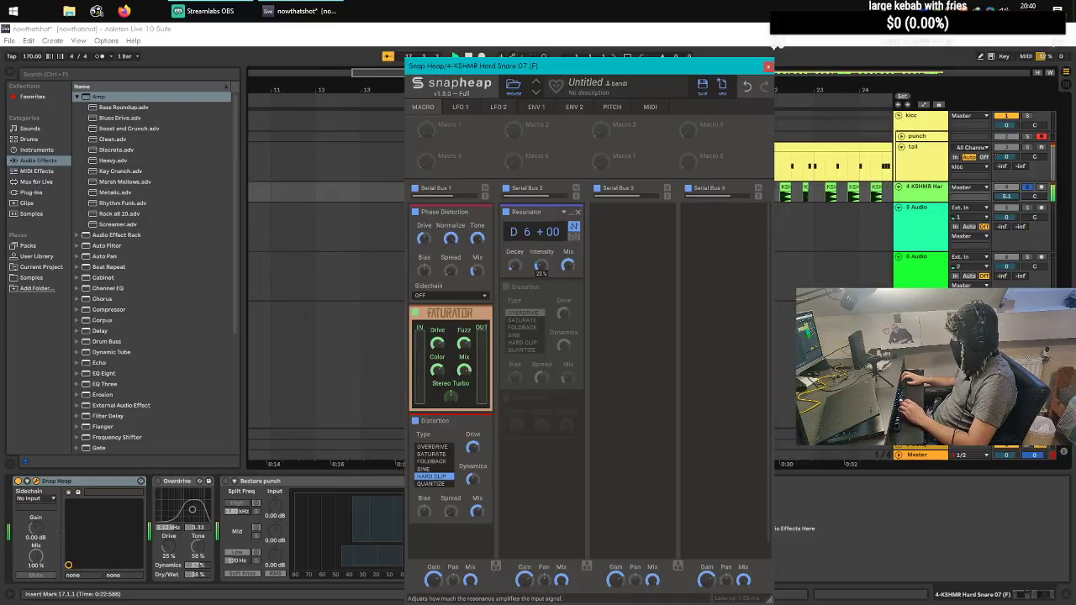
Step: Turn on the Overdrive-type Distortion in Serial Bus 2 and set the snare track volume to -17.8 dB
{"action": "left_click_drag", "start_coordinate": [1006, 197], "coordinate": [1006, 226]}
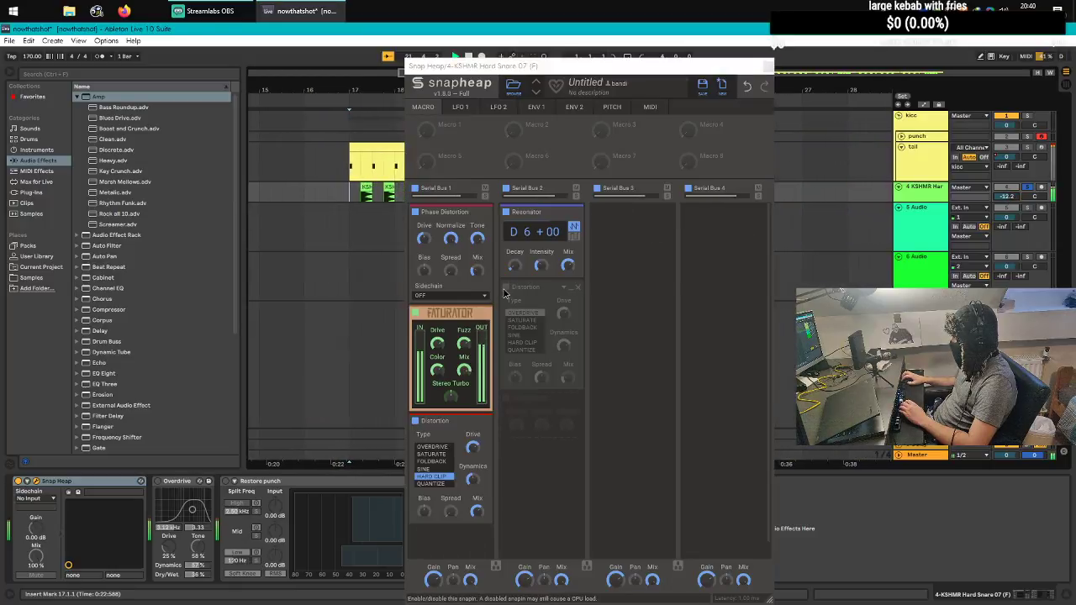
{"action": "left_click", "coordinate": [506, 288]}
{"action": "left_click_drag", "start_coordinate": [1007, 196], "coordinate": [1006, 205]}
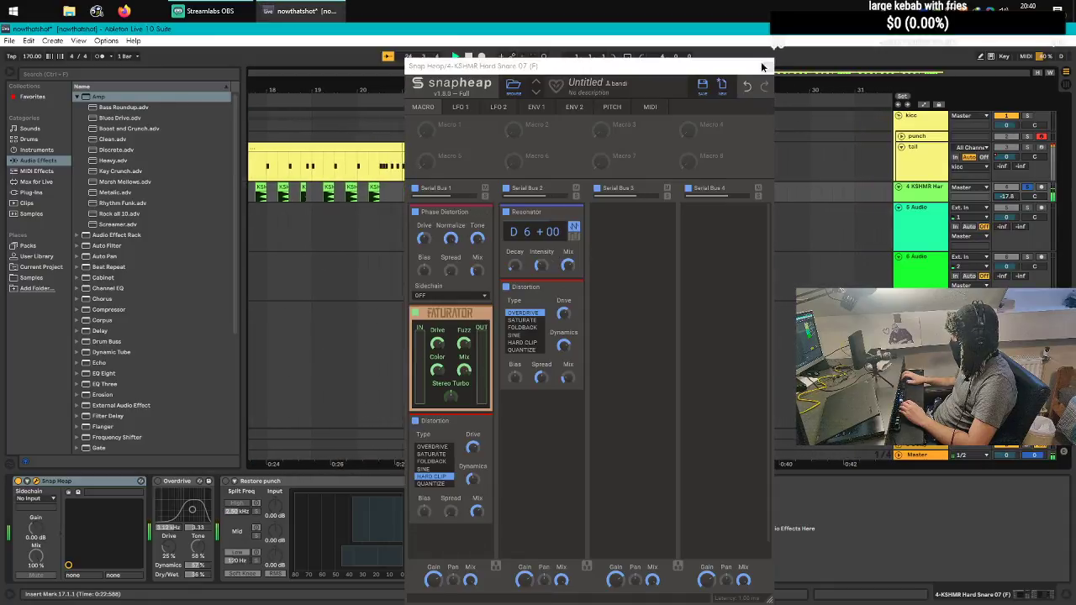
Step: Close the Snap Heap window and turn on the Overdrive device in the snare chain
{"action": "left_click", "coordinate": [37, 482]}
{"action": "left_click", "coordinate": [156, 483]}
{"action": "key", "text": "space"}
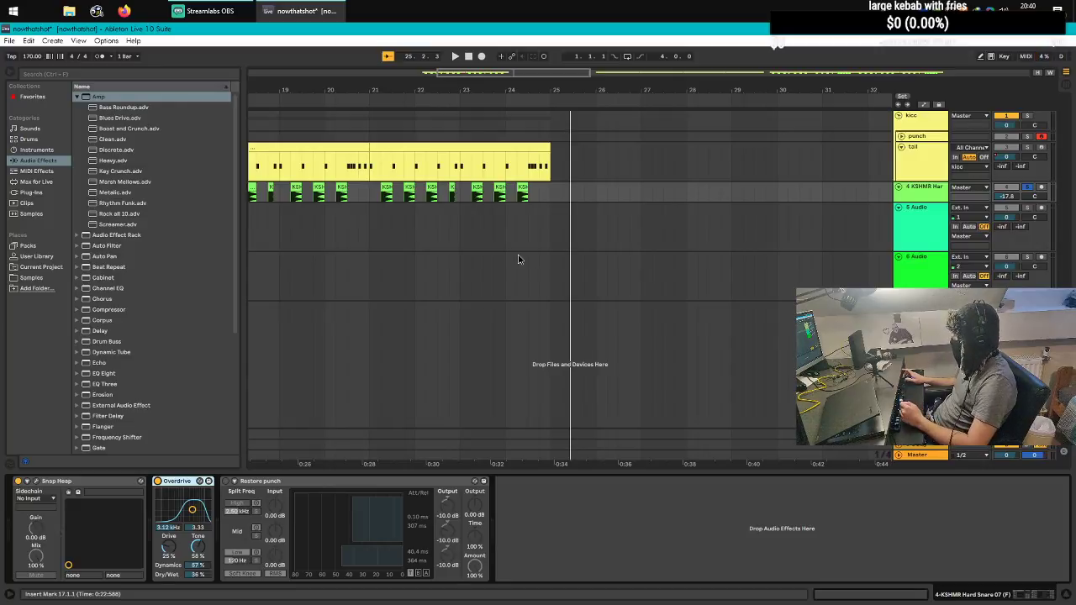
Step: Turn on Restore punch and play the snare through its full effects chain from bar 17
{"action": "key", "text": "space"}
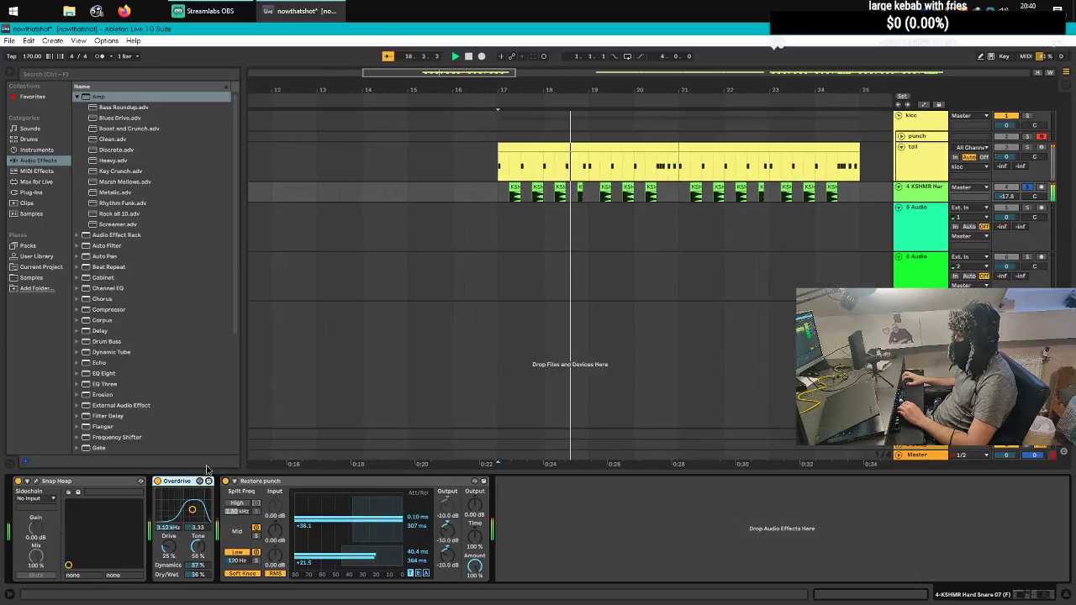
{"action": "key", "text": "space"}
{"action": "key", "text": "space"}
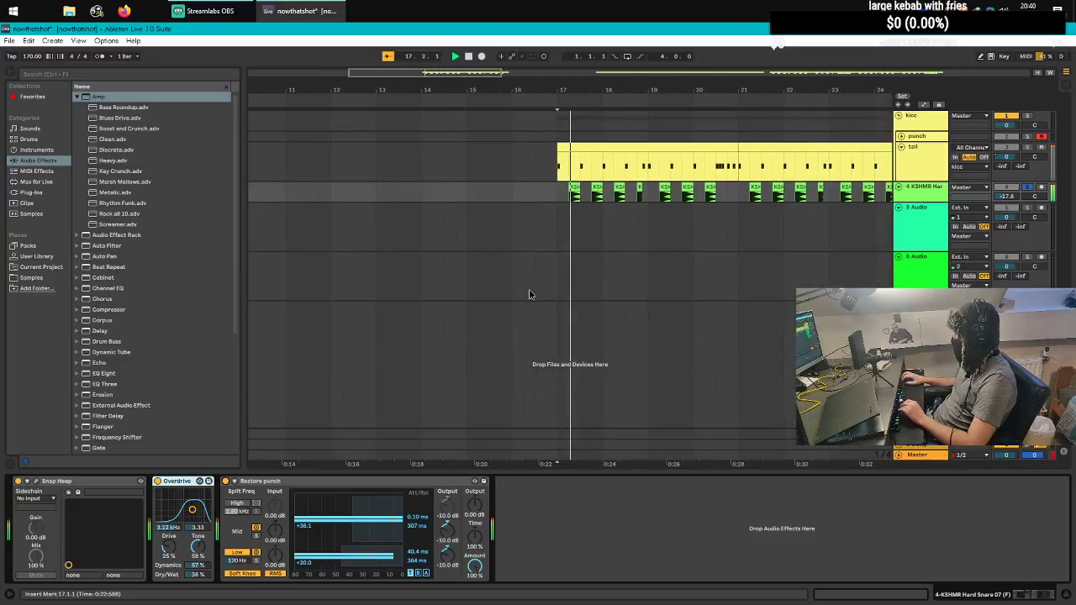
{"action": "key", "text": "space"}
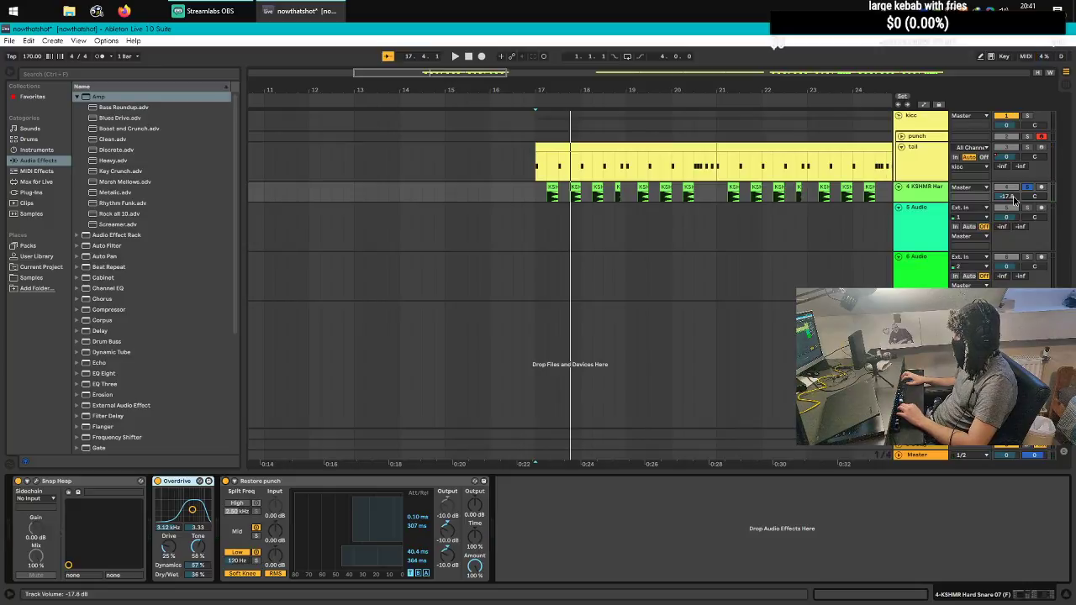
Step: Unsolo the snare and set its track volume to -12.9 dB while all the drums play from bar 17
{"action": "key", "text": "space"}
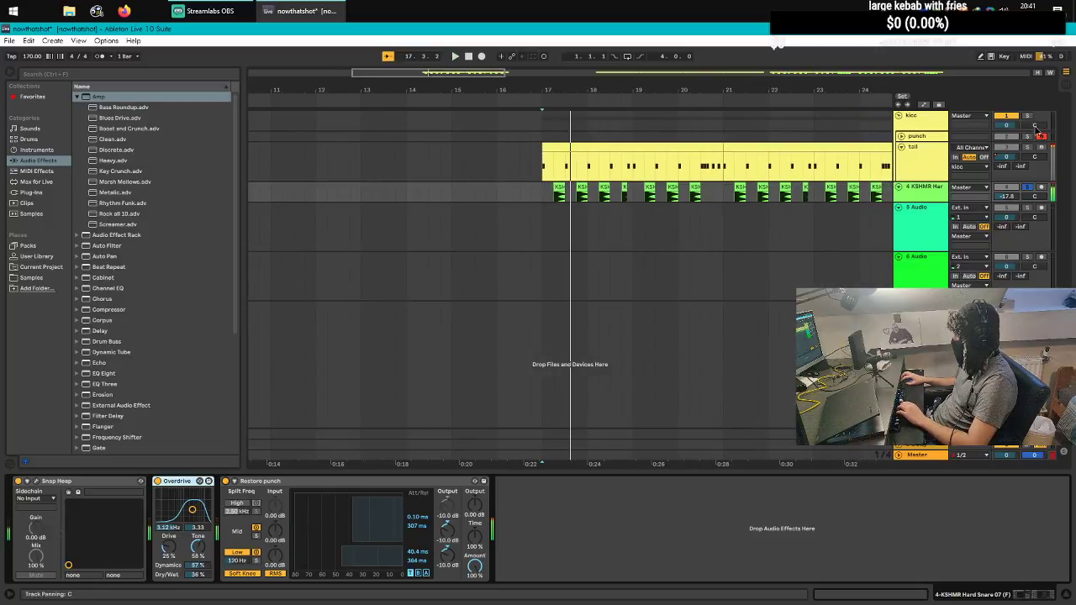
{"action": "left_click", "coordinate": [1028, 188]}
{"action": "key", "text": "space"}
{"action": "mouse_move", "coordinate": [1006, 197]}
{"action": "left_mouse_down"}
{"action": "mouse_move", "coordinate": [1006, 160]}
{"action": "mouse_move", "coordinate": [1008, 211]}
{"action": "left_mouse_up"}
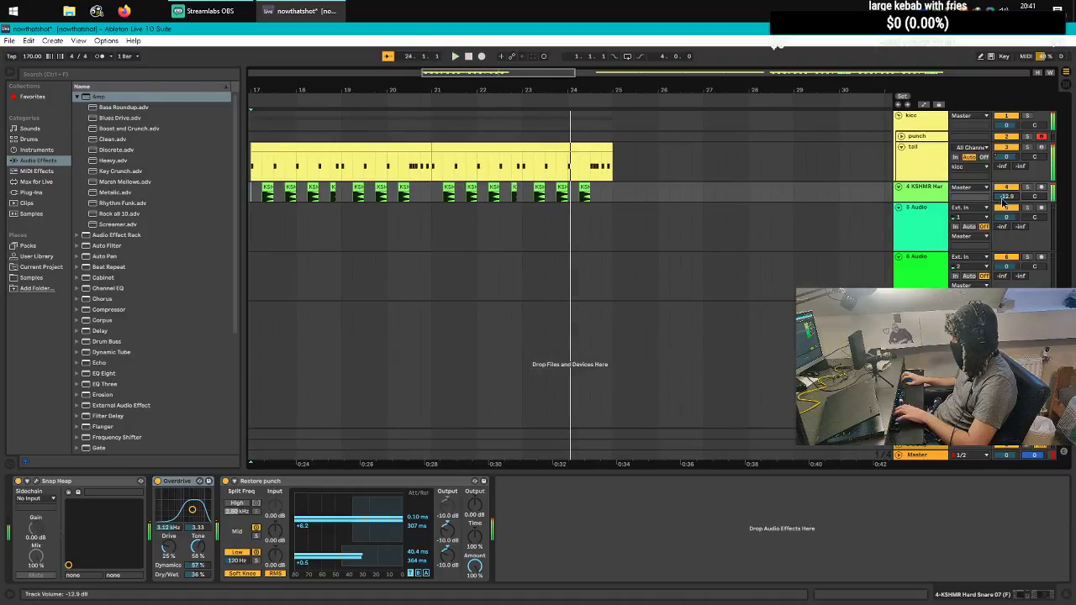
{"action": "key", "text": "space"}
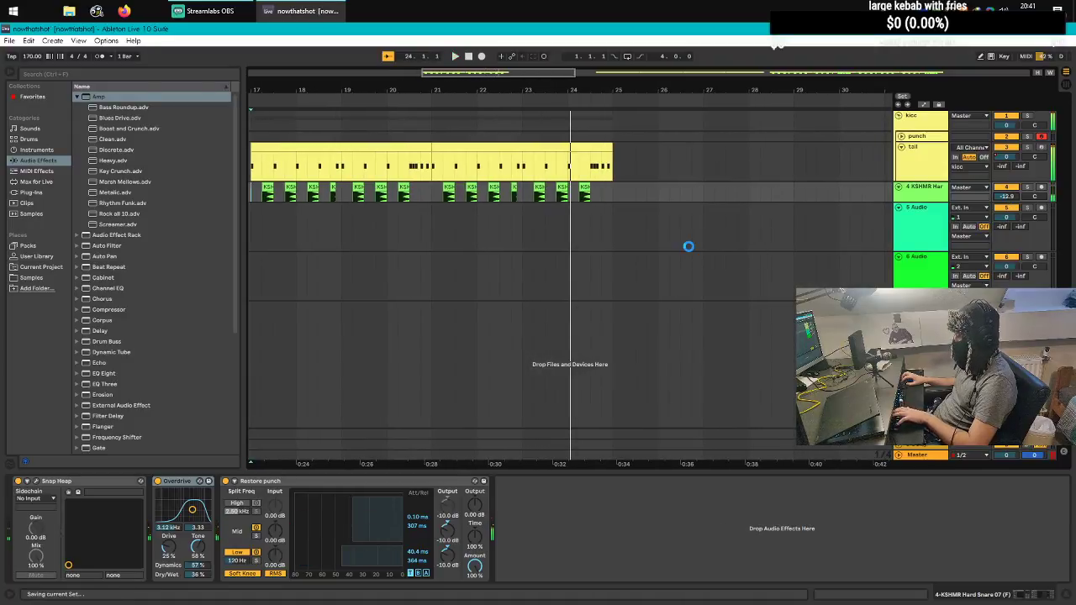
{"action": "scroll", "coordinate": [721, 210], "scroll_direction": "down", "scroll_amount": 4}
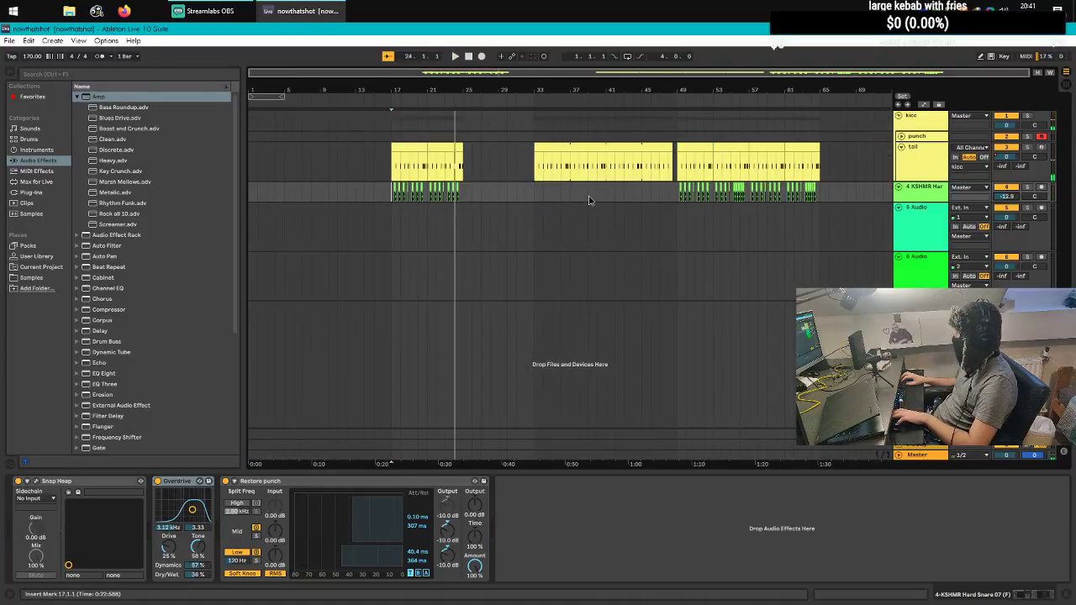
{"action": "scroll", "coordinate": [387, 172], "scroll_direction": "up", "scroll_amount": 2}
{"action": "left_click", "coordinate": [411, 197]}
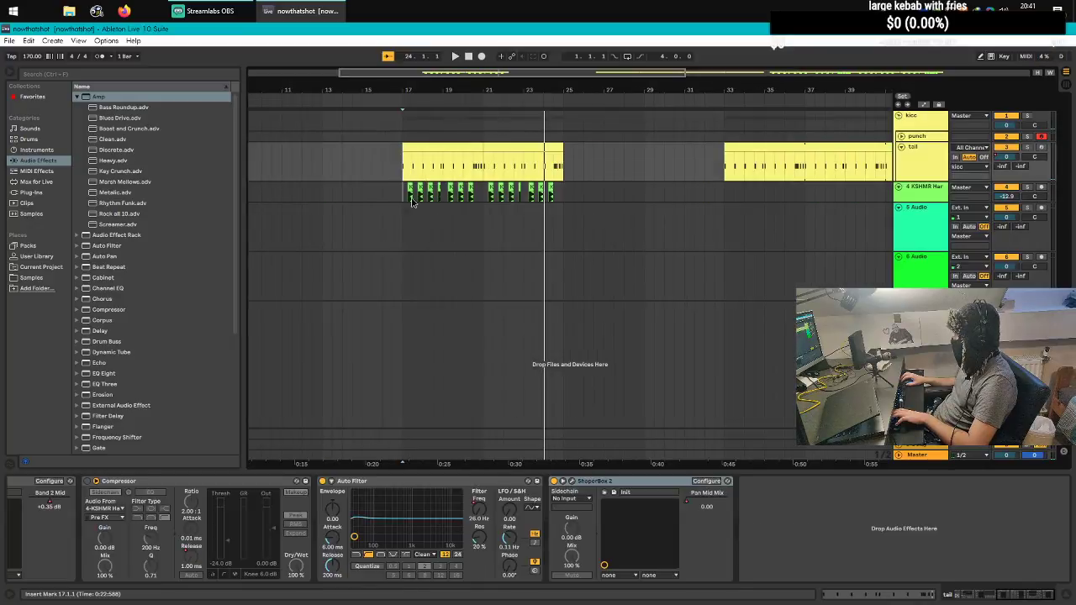
{"action": "left_click", "coordinate": [562, 245]}
{"action": "left_click", "coordinate": [562, 151]}
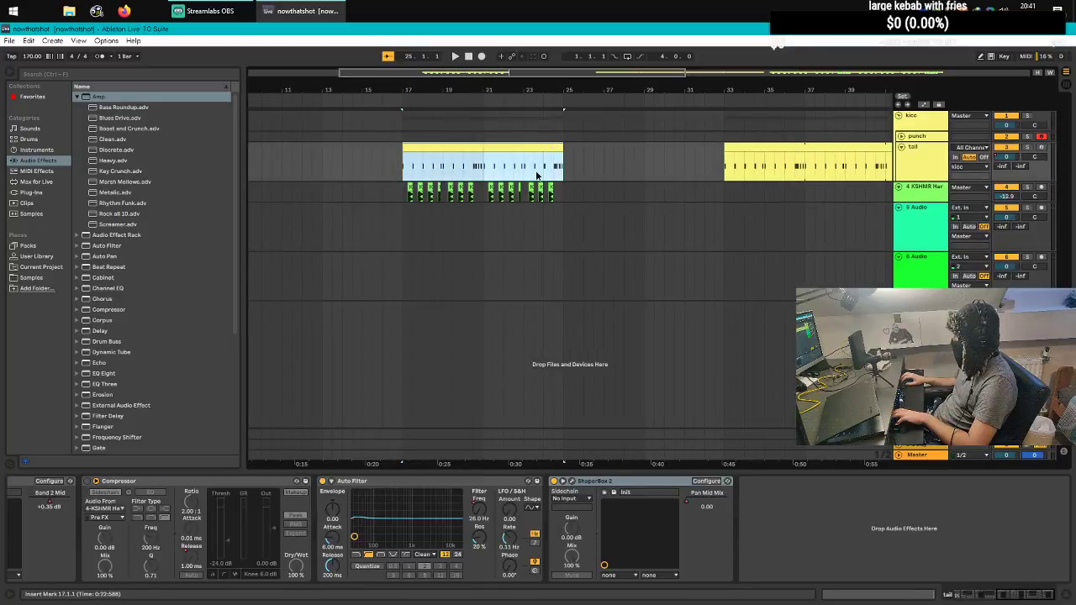
{"action": "left_click", "coordinate": [676, 198]}
{"action": "left_click", "coordinate": [397, 174]}
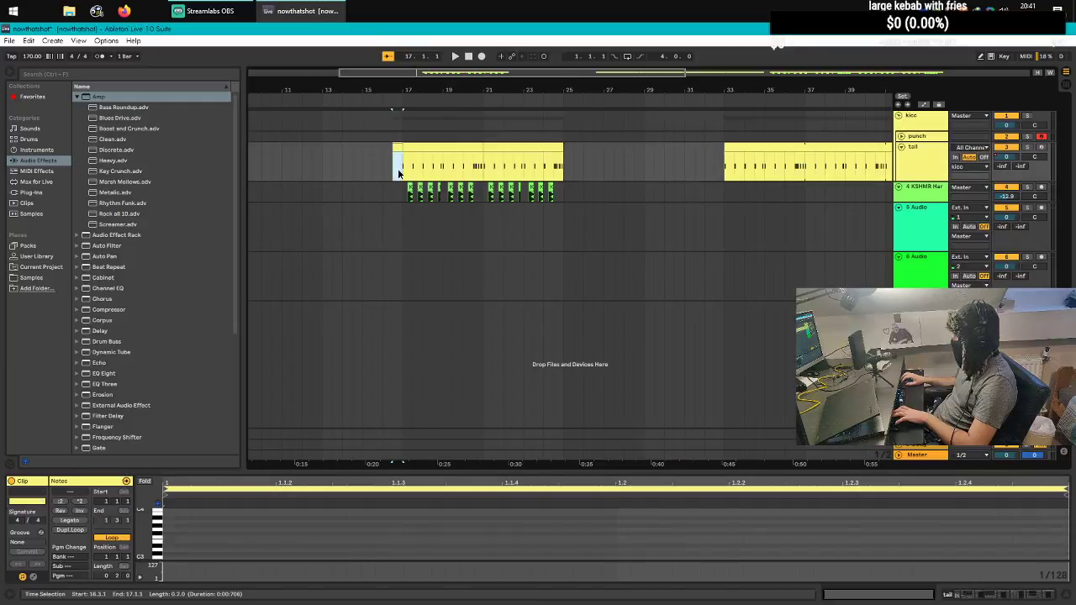
{"action": "left_click", "coordinate": [375, 173]}
{"action": "left_click", "coordinate": [395, 147]}
{"action": "key", "text": "Delete"}
Step: Play the drums from bar 17, solo the kick tail to hear it alone, and stop playback
{"action": "left_click", "coordinate": [404, 171]}
{"action": "key", "text": "space"}
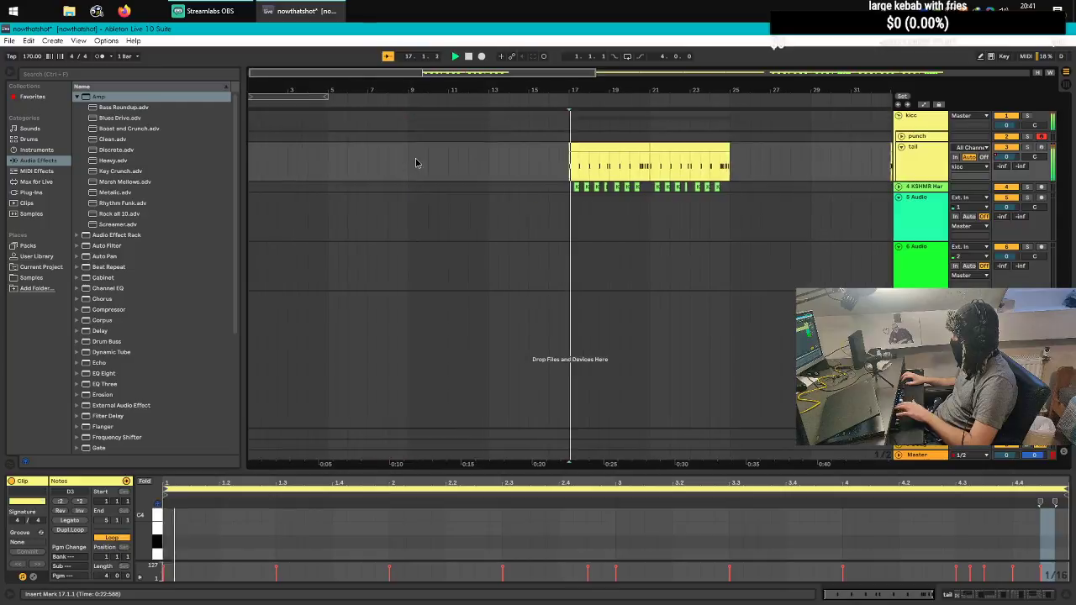
{"action": "left_click", "coordinate": [1027, 147]}
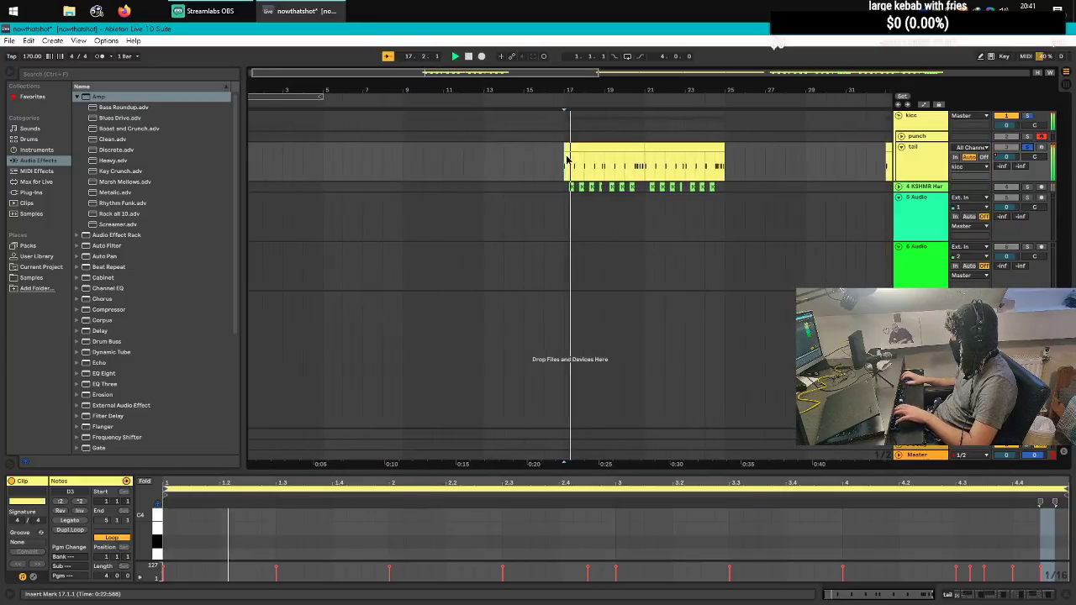
{"action": "double_click", "coordinate": [470, 57]}
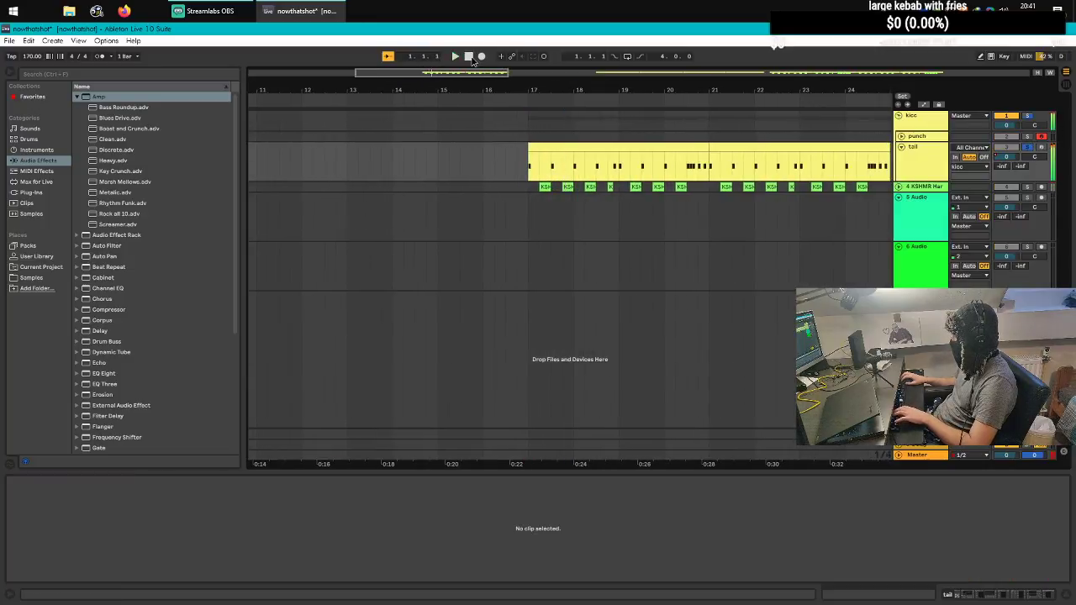
Step: Unfold the punch track and load the Synsonic BD-909 VST instrument on a new MIDI track
{"action": "left_click", "coordinate": [528, 138]}
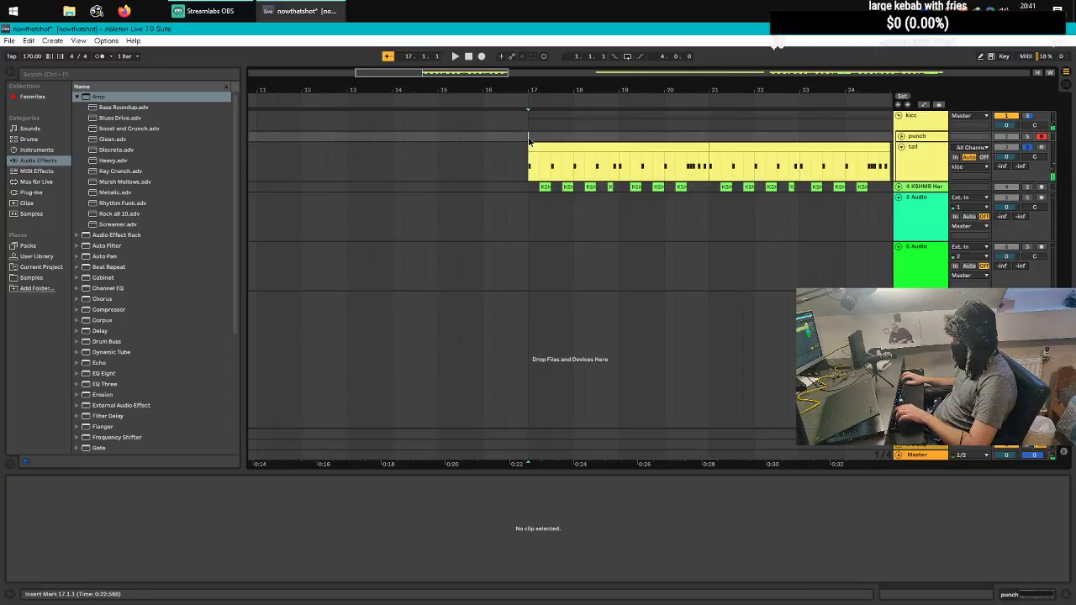
{"action": "scroll", "coordinate": [529, 138], "scroll_direction": "up", "scroll_amount": 4}
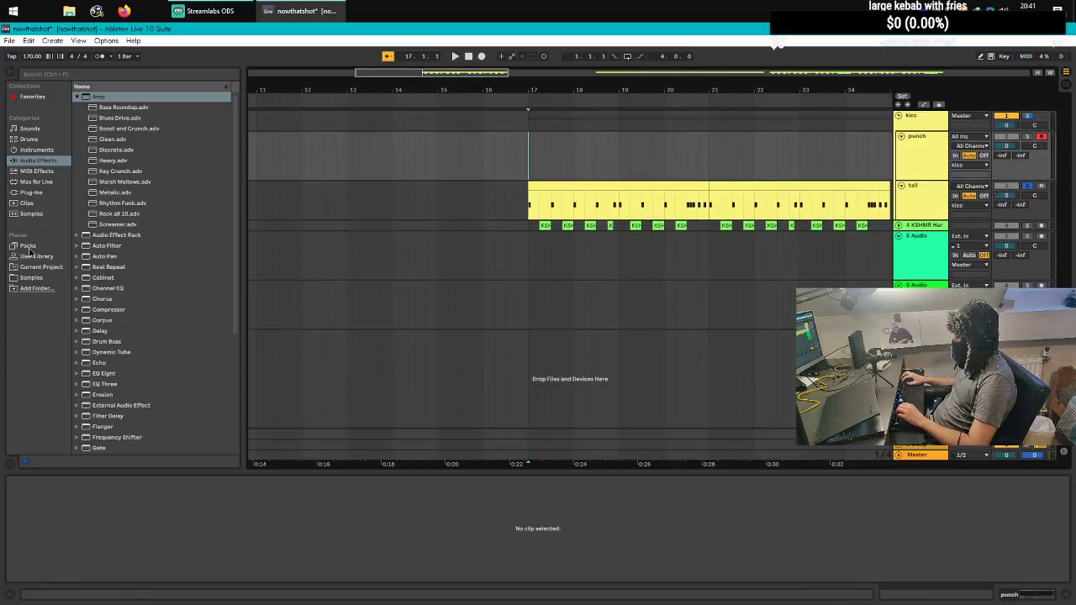
{"action": "left_click", "coordinate": [36, 182]}
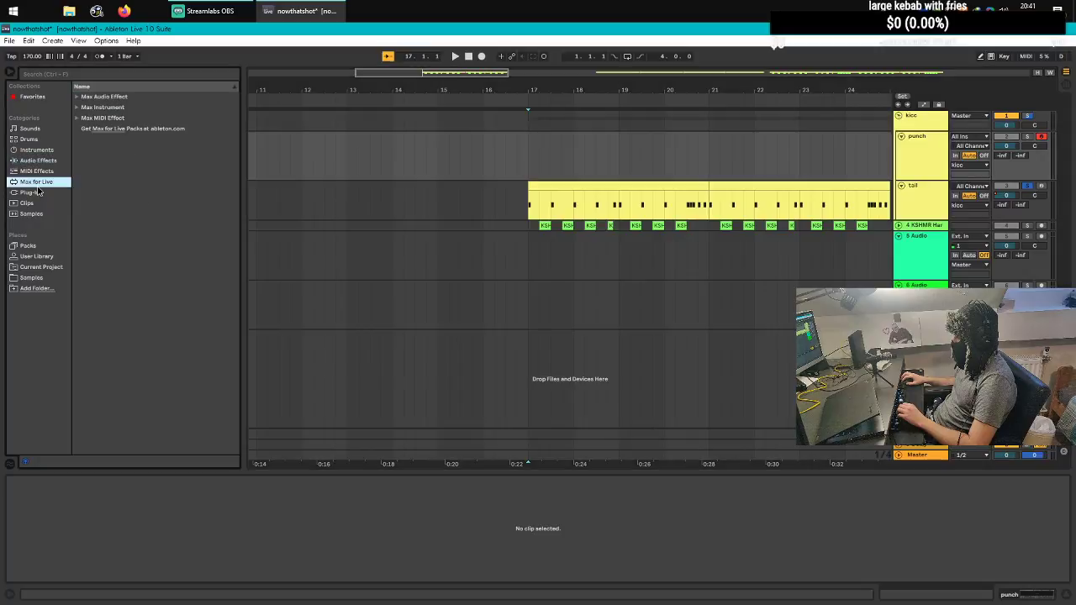
{"action": "left_click", "coordinate": [37, 192]}
{"action": "left_click", "coordinate": [84, 97]}
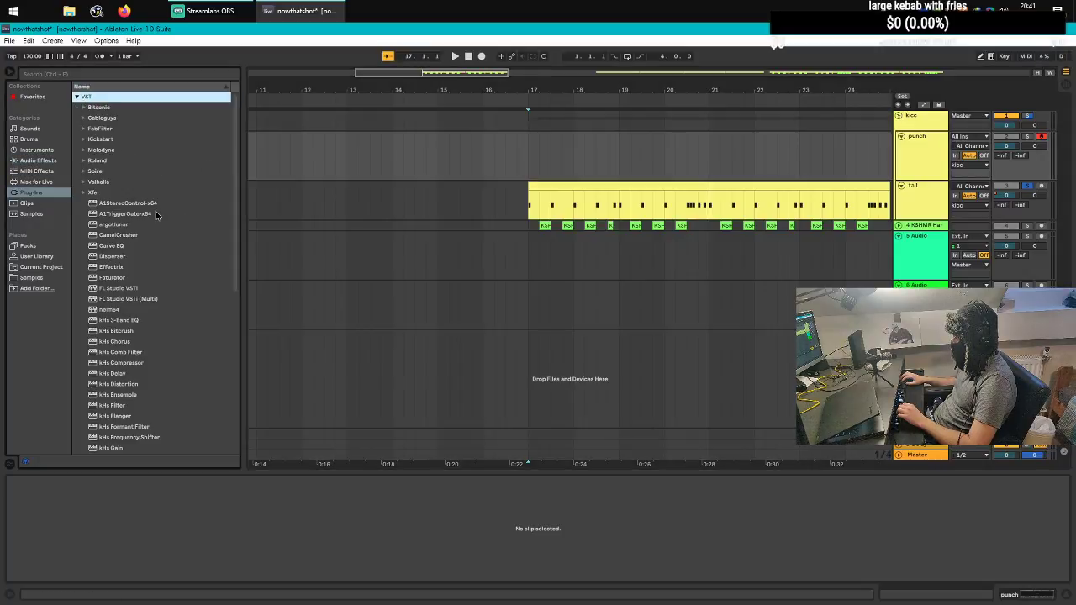
{"action": "scroll", "coordinate": [156, 216], "scroll_direction": "down", "scroll_amount": 7}
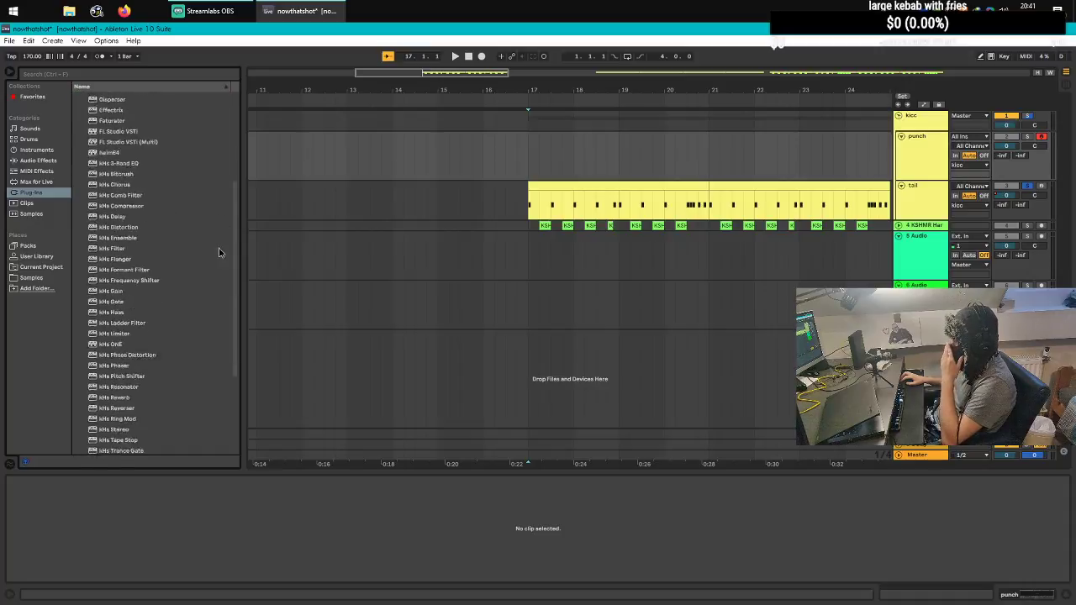
{"action": "scroll", "coordinate": [210, 266], "scroll_direction": "down", "scroll_amount": 2}
{"action": "left_click", "coordinate": [132, 428]}
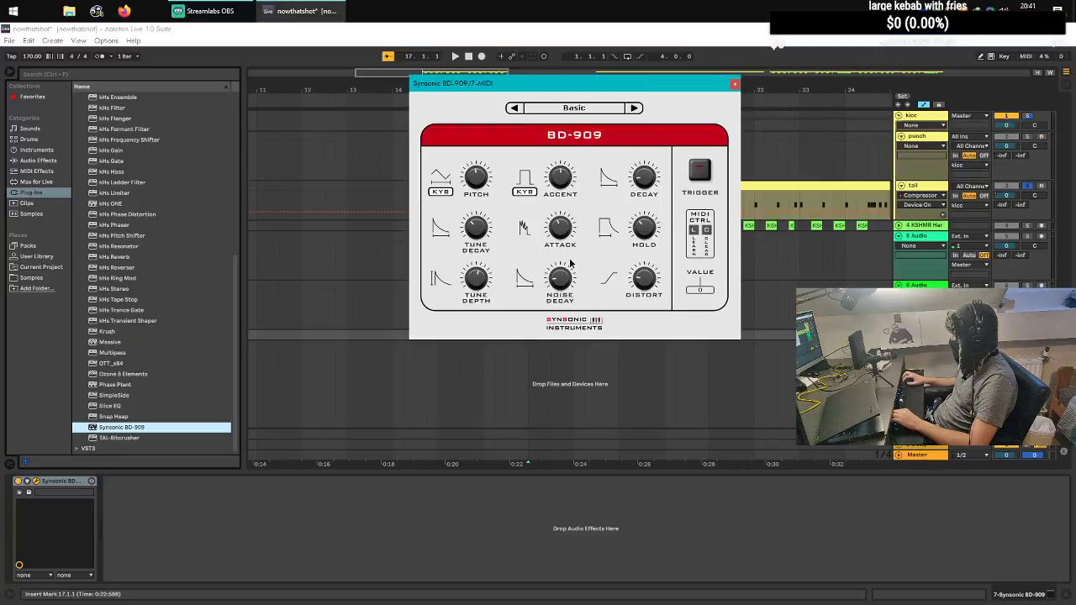
Step: Enable the computer MIDI keyboard, unsolo the tail track and audition the BD-909 kick
{"action": "key", "text": "m"}
{"action": "key", "text": "a"}
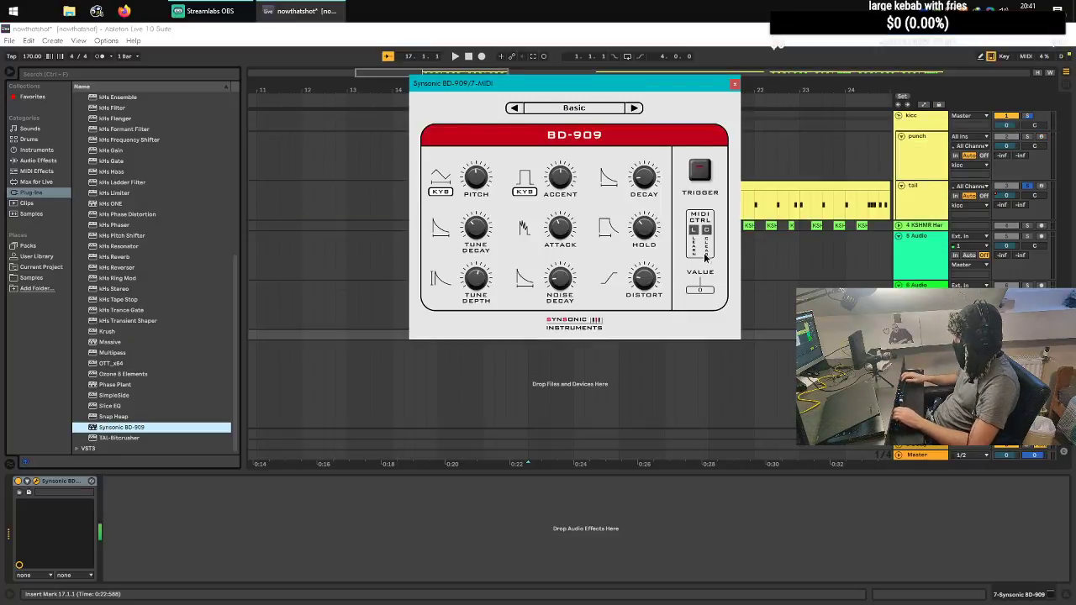
{"action": "left_click", "coordinate": [1031, 191]}
{"action": "key", "text": "a"}
{"action": "key", "text": "a"}
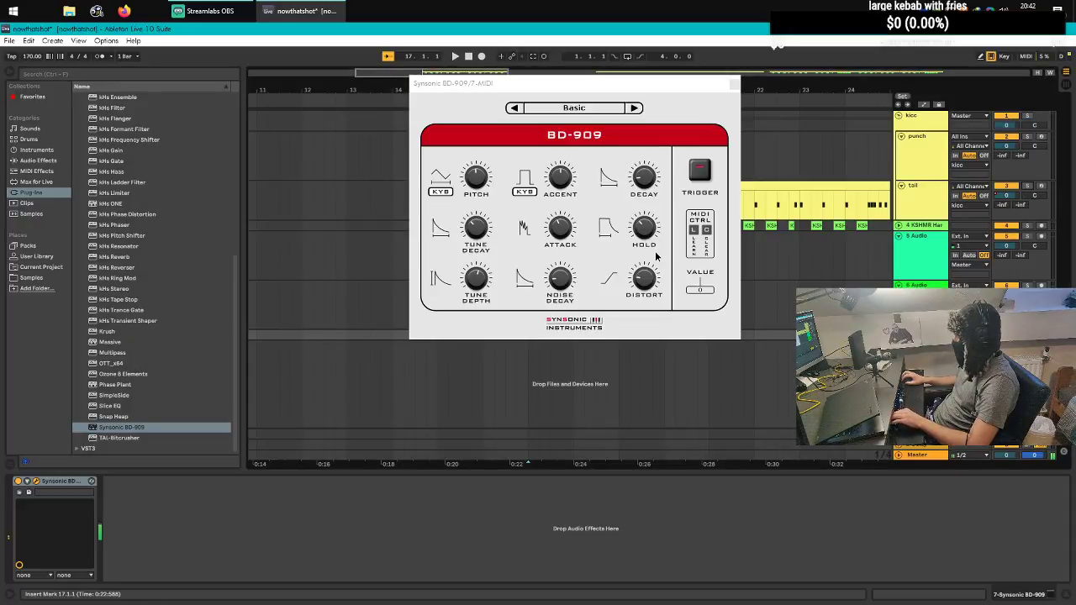
{"action": "scroll", "coordinate": [856, 336], "scroll_direction": "up", "scroll_amount": 1}
{"action": "left_click", "coordinate": [856, 349]}
{"action": "scroll", "coordinate": [856, 349], "scroll_direction": "up", "scroll_amount": 2}
{"action": "scroll", "coordinate": [839, 143], "scroll_direction": "down", "scroll_amount": 2}
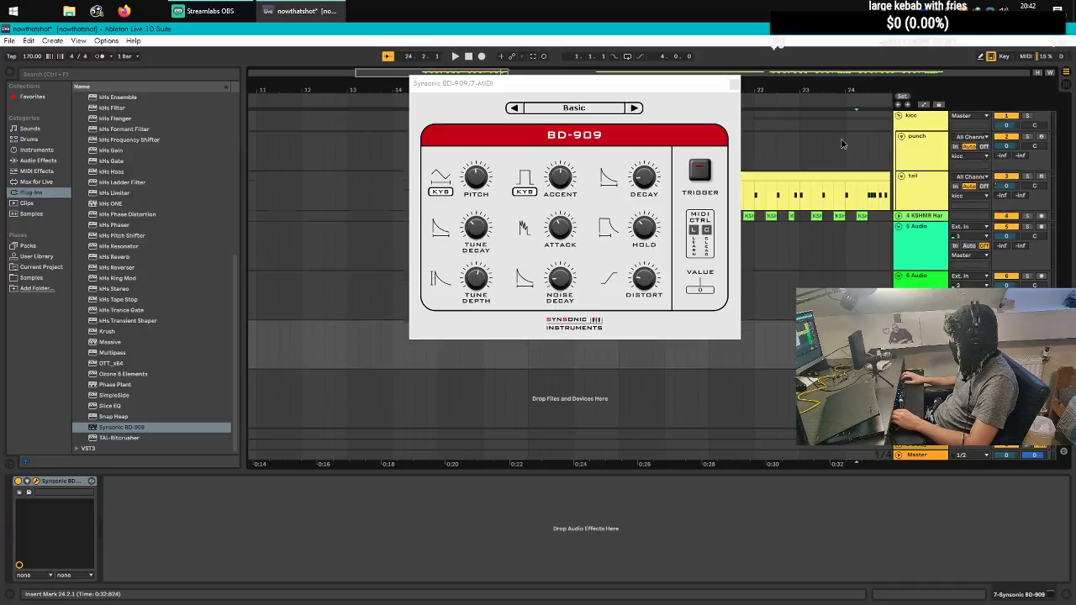
{"action": "scroll", "coordinate": [839, 143], "scroll_direction": "down", "scroll_amount": 1}
{"action": "scroll", "coordinate": [839, 165], "scroll_direction": "up", "scroll_amount": 3}
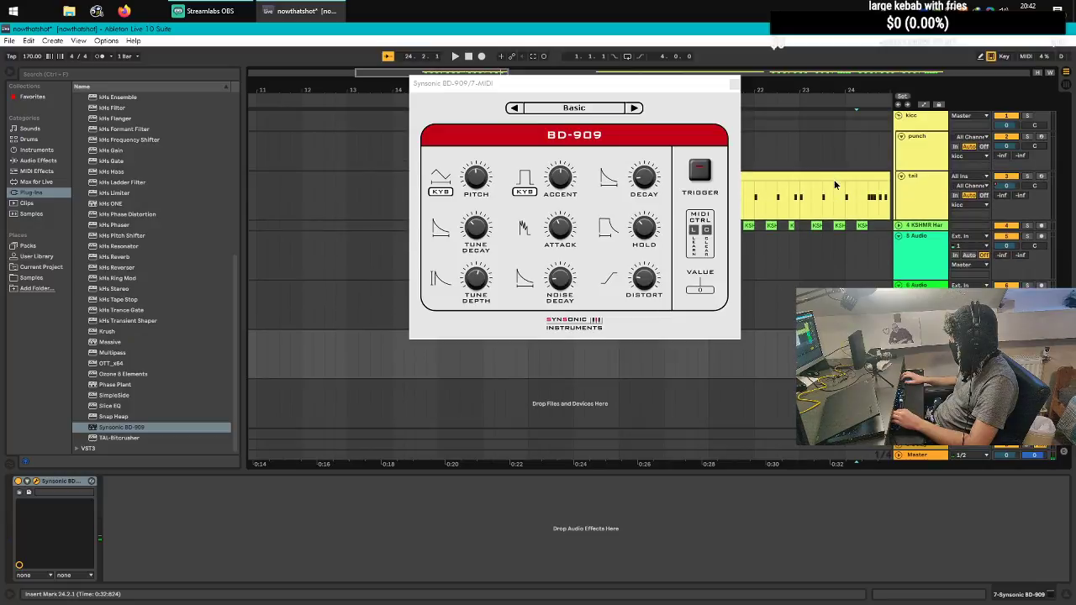
{"action": "scroll", "coordinate": [835, 185], "scroll_direction": "up", "scroll_amount": 1}
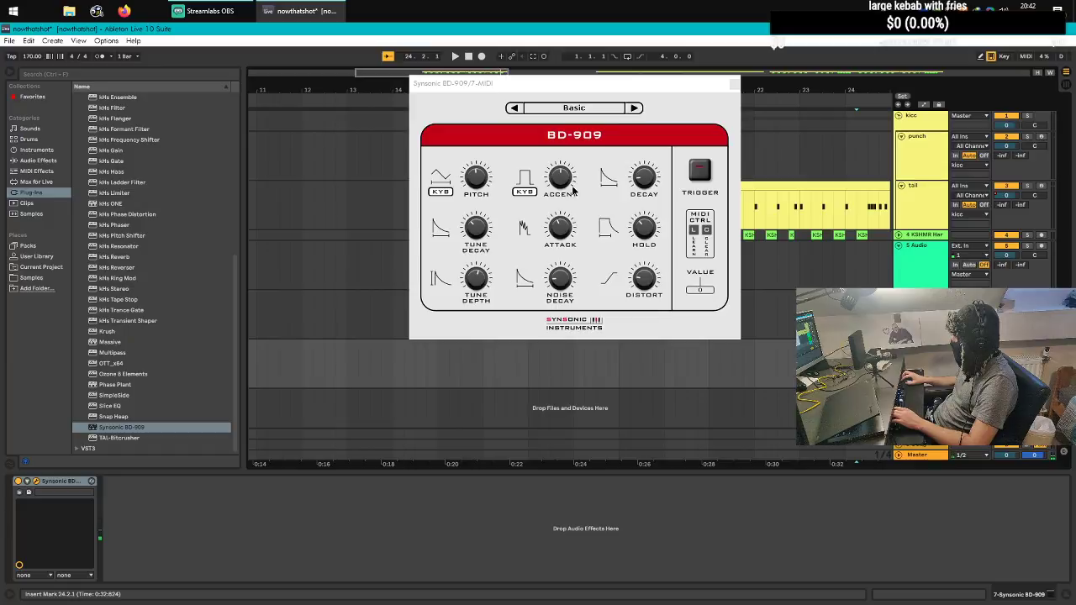
Step: Shape the BD-909 kick with maximum accent and tune depth, adjusted decays, hold and attack, and distort at 0.560, and close its window
{"action": "left_click_drag", "start_coordinate": [563, 183], "coordinate": [546, 3]}
{"action": "left_click", "coordinate": [647, 186]}
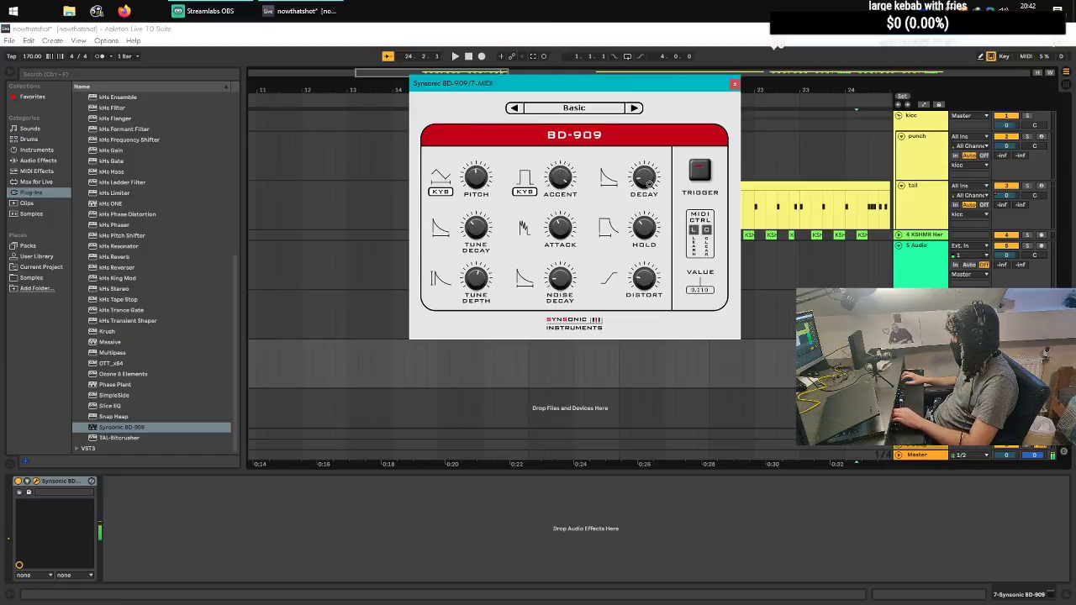
{"action": "left_click_drag", "start_coordinate": [646, 234], "coordinate": [641, 238]}
{"action": "left_click_drag", "start_coordinate": [479, 285], "coordinate": [459, 141]}
{"action": "left_click_drag", "start_coordinate": [481, 238], "coordinate": [476, 222]}
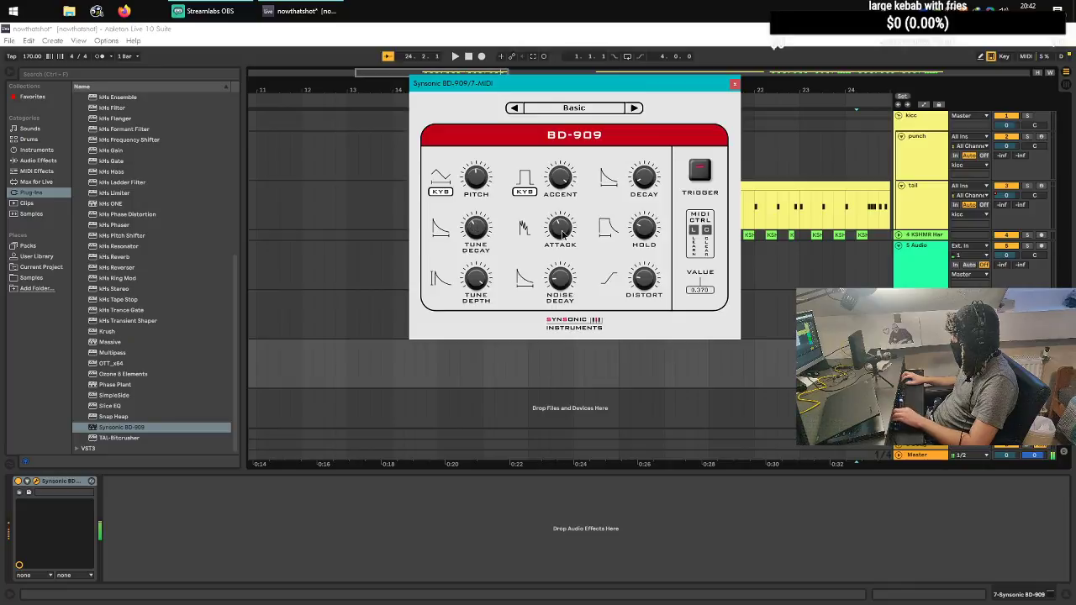
{"action": "left_click_drag", "start_coordinate": [570, 247], "coordinate": [571, 201]}
{"action": "left_click_drag", "start_coordinate": [657, 289], "coordinate": [635, 233]}
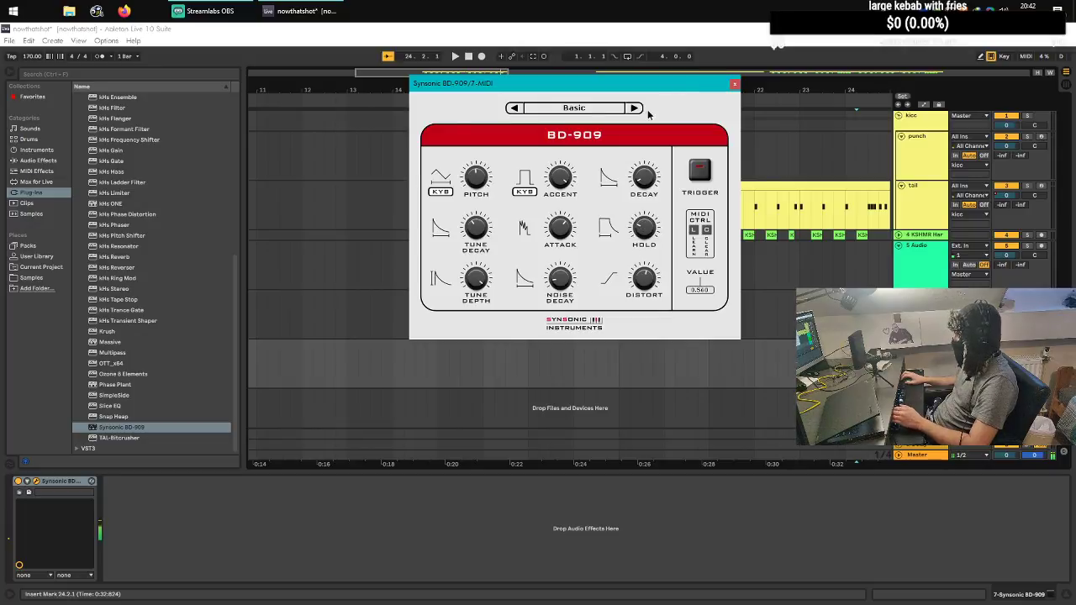
{"action": "left_click", "coordinate": [735, 84]}
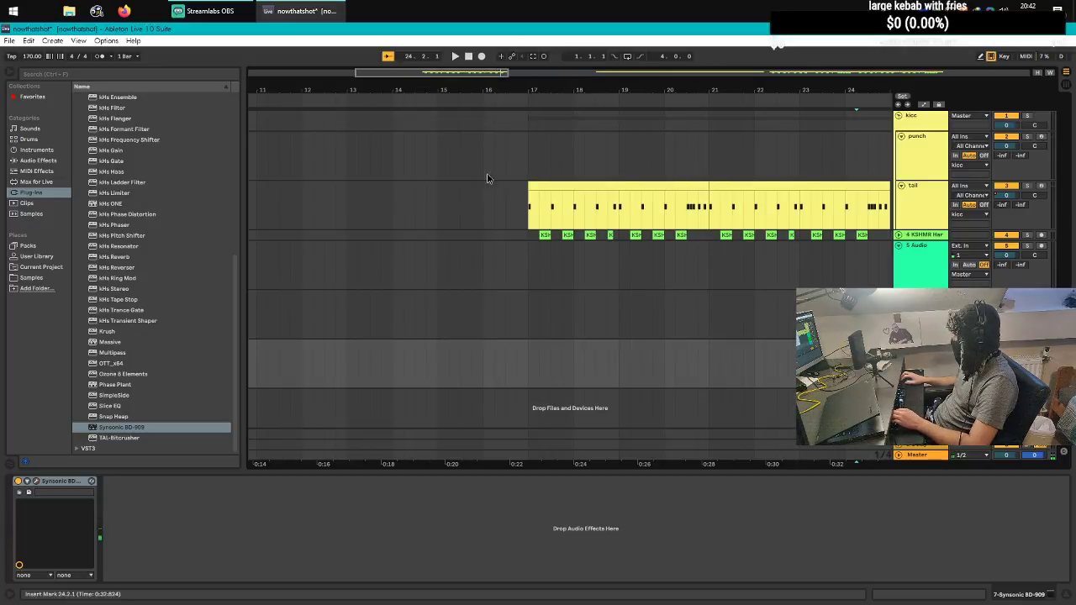
Step: Add a Saturator audio effect after the BD-909 on its track
{"action": "left_click", "coordinate": [42, 161]}
{"action": "scroll", "coordinate": [152, 416], "scroll_direction": "down", "scroll_amount": 6}
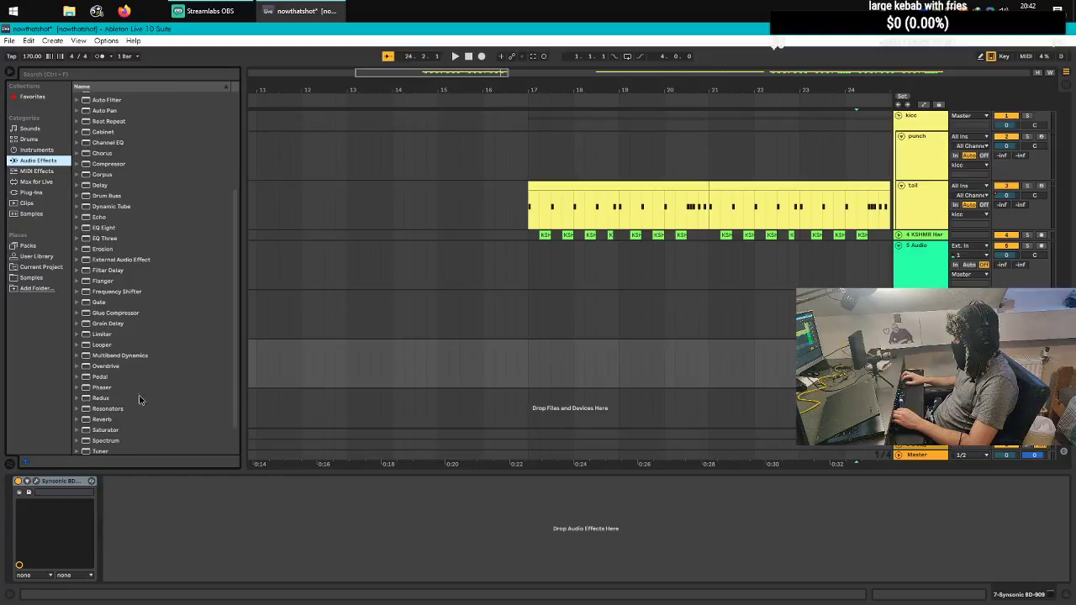
{"action": "left_click", "coordinate": [106, 396]}
{"action": "key", "text": "Return"}
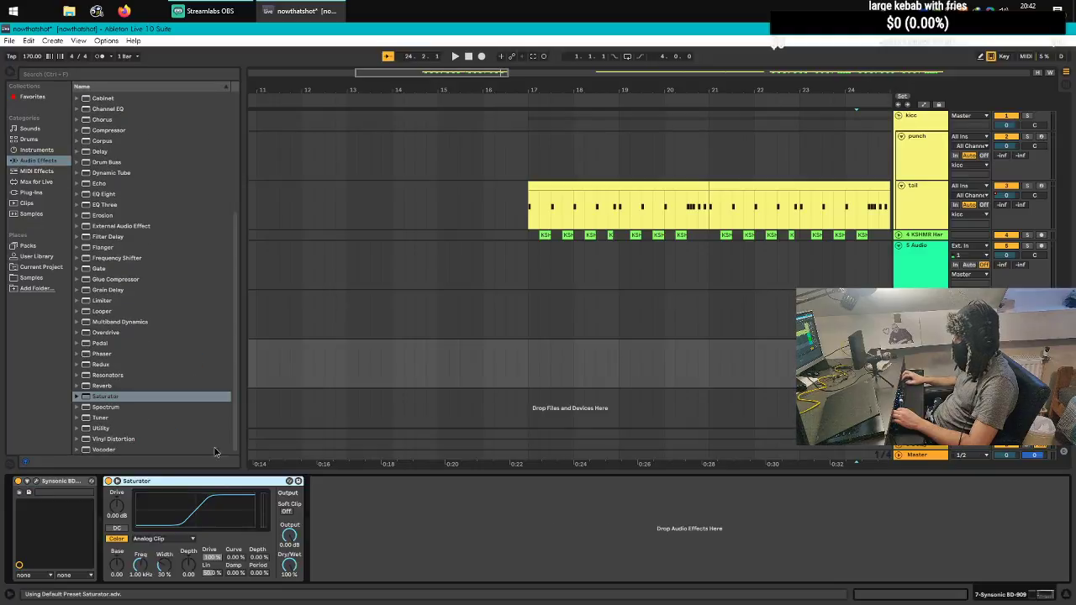
Step: Set the Saturator's main drive to 23.4 dB and its curve type to Waveshaper
{"action": "left_click_drag", "start_coordinate": [118, 506], "coordinate": [118, 454]}
{"action": "left_click", "coordinate": [174, 542]}
{"action": "left_click", "coordinate": [167, 549]}
{"action": "left_click", "coordinate": [148, 540]}
{"action": "left_click", "coordinate": [160, 594]}
Step: Shape the Saturator's Waveshaper curve with Lin at 100%, Curve at 46.1% and Depth at 8.59%
{"action": "left_click_drag", "start_coordinate": [210, 558], "coordinate": [242, 499]}
{"action": "left_click_drag", "start_coordinate": [265, 557], "coordinate": [265, 522]}
{"action": "left_click_drag", "start_coordinate": [236, 574], "coordinate": [262, 491]}
{"action": "left_click_drag", "start_coordinate": [212, 558], "coordinate": [212, 496]}
{"action": "mouse_move", "coordinate": [259, 558]}
{"action": "left_mouse_down"}
{"action": "mouse_move", "coordinate": [236, 562]}
{"action": "mouse_move", "coordinate": [237, 604]}
{"action": "mouse_move", "coordinate": [237, 572]}
{"action": "mouse_move", "coordinate": [215, 604]}
{"action": "mouse_move", "coordinate": [212, 504]}
{"action": "left_mouse_up"}
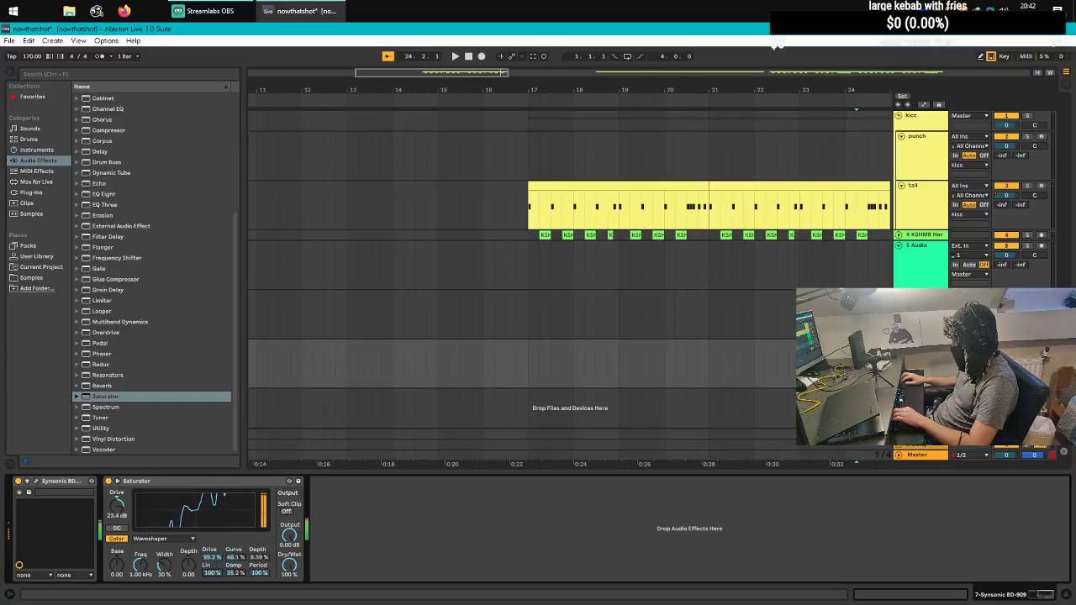
Step: Set the Waveshaper's Drive and Period to 78.1% and Damp to 39.1%, and the Saturator's color Width to 33% and Base to -27.4
{"action": "left_click_drag", "start_coordinate": [239, 576], "coordinate": [239, 522]}
{"action": "left_click_drag", "start_coordinate": [217, 559], "coordinate": [259, 584]}
{"action": "left_click_drag", "start_coordinate": [165, 574], "coordinate": [117, 551]}
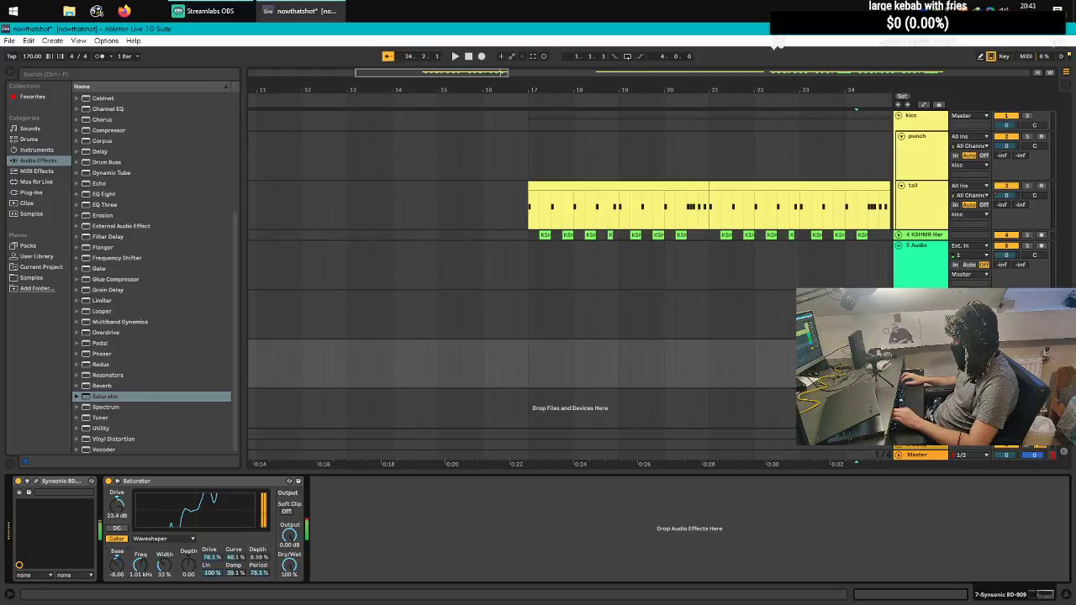
{"action": "left_click_drag", "start_coordinate": [117, 564], "coordinate": [117, 553]}
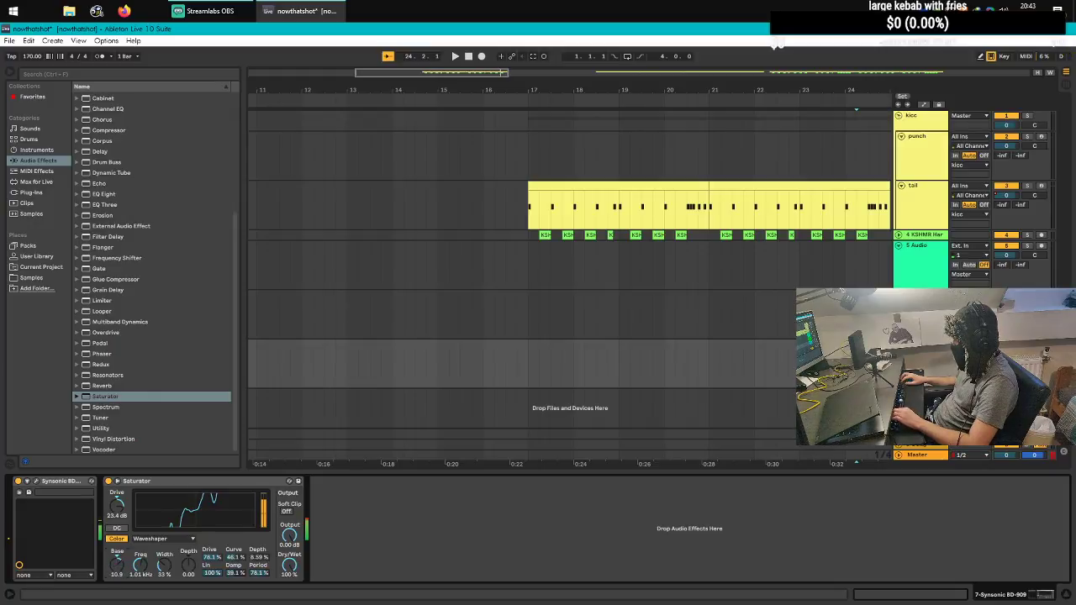
{"action": "left_click_drag", "start_coordinate": [117, 564], "coordinate": [117, 572]}
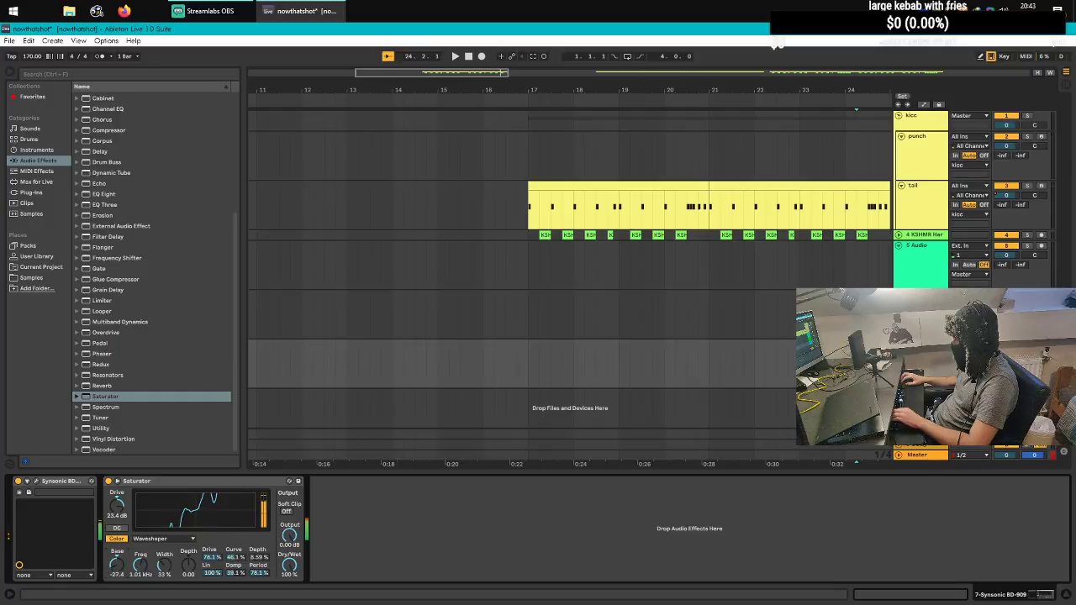
Step: Add an Overdrive after the Saturator with its filter at 4.40 kHz and 2.27 bandwidth, 100% drive and 83% tone
{"action": "left_click", "coordinate": [101, 332]}
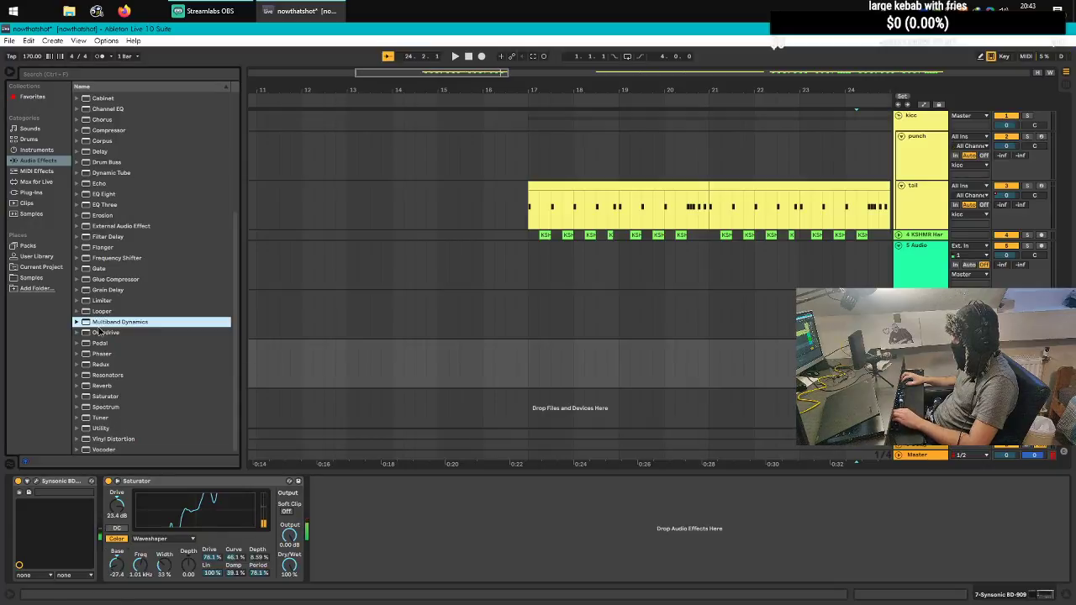
{"action": "left_click_drag", "start_coordinate": [108, 337], "coordinate": [383, 546]}
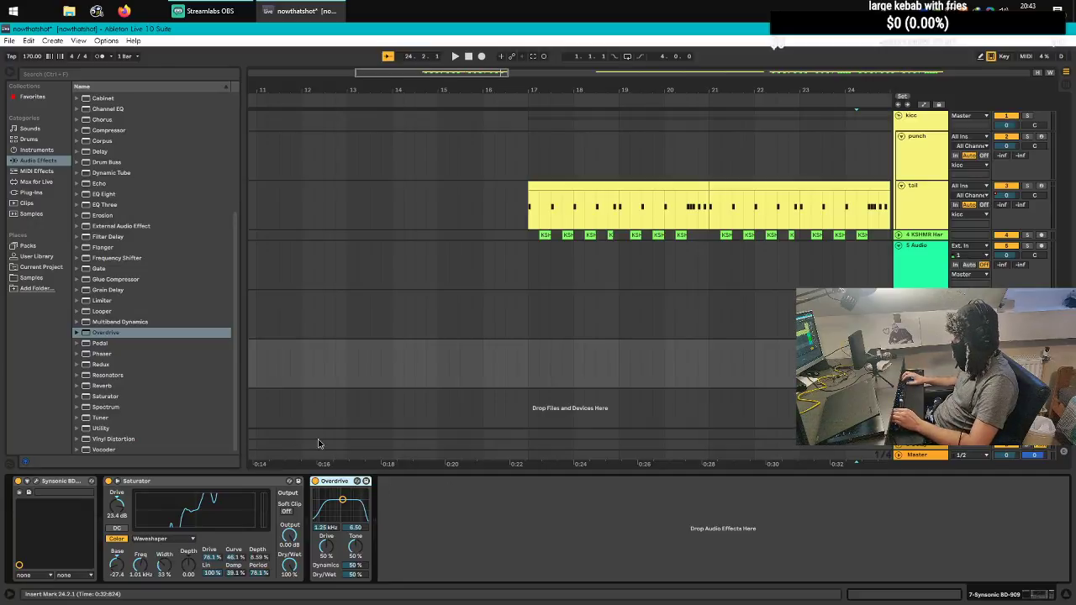
{"action": "left_click_drag", "start_coordinate": [345, 506], "coordinate": [355, 498]}
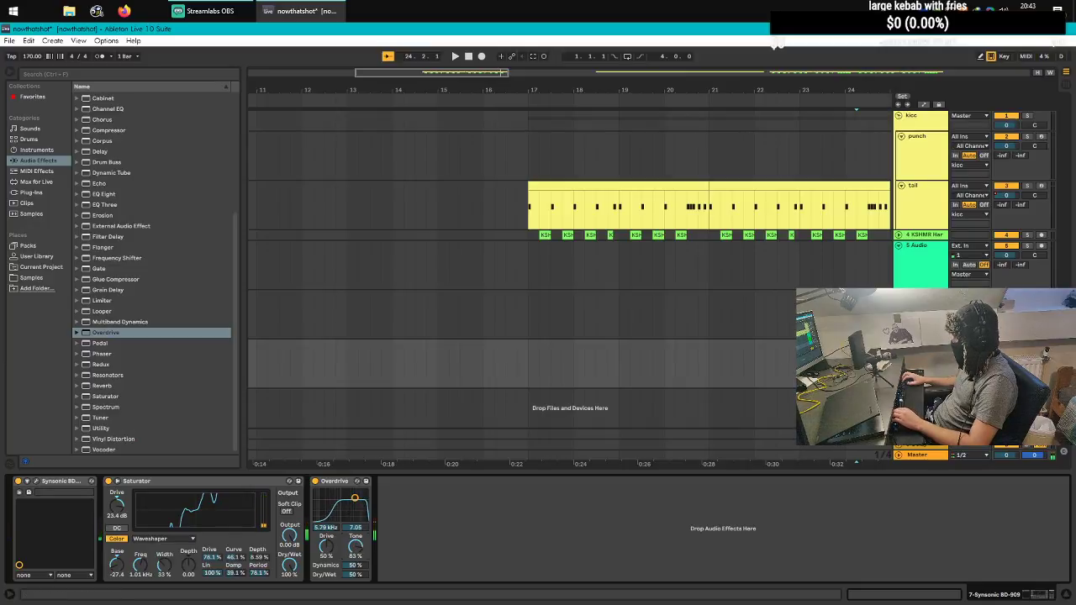
{"action": "left_click_drag", "start_coordinate": [326, 547], "coordinate": [356, 544]}
{"action": "mouse_move", "coordinate": [355, 498]}
{"action": "left_mouse_down"}
{"action": "mouse_move", "coordinate": [344, 502]}
{"action": "mouse_move", "coordinate": [353, 513]}
{"action": "left_mouse_up"}
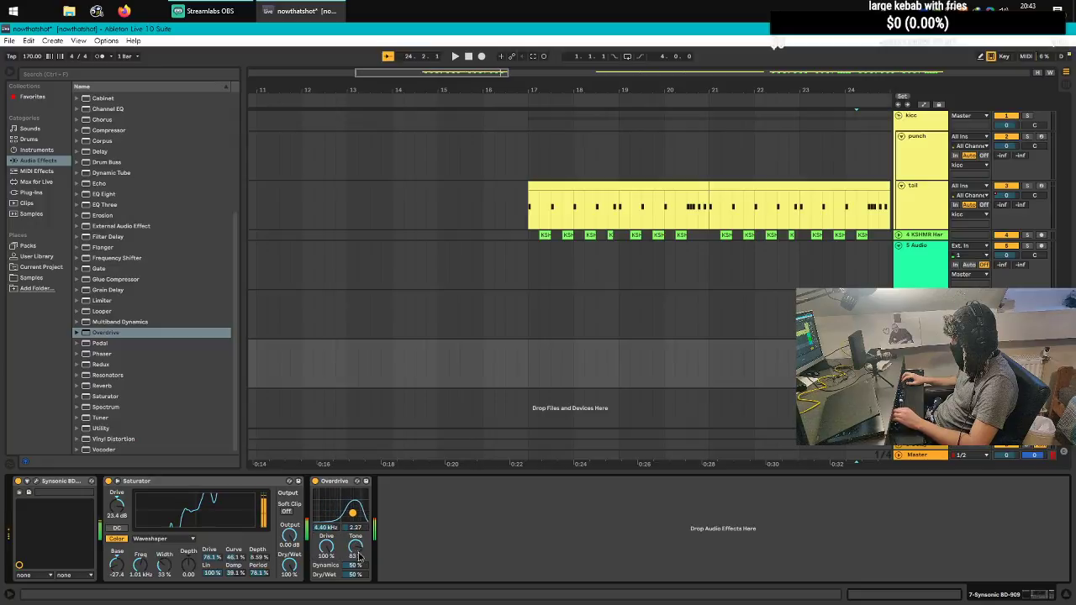
Step: Set the Overdrive's Dynamics to 100%, Tone to 67% and Dry/Wet to 65%
{"action": "mouse_move", "coordinate": [355, 575]}
{"action": "left_mouse_down"}
{"action": "mouse_move", "coordinate": [355, 547]}
{"action": "mouse_move", "coordinate": [358, 586]}
{"action": "left_mouse_up"}
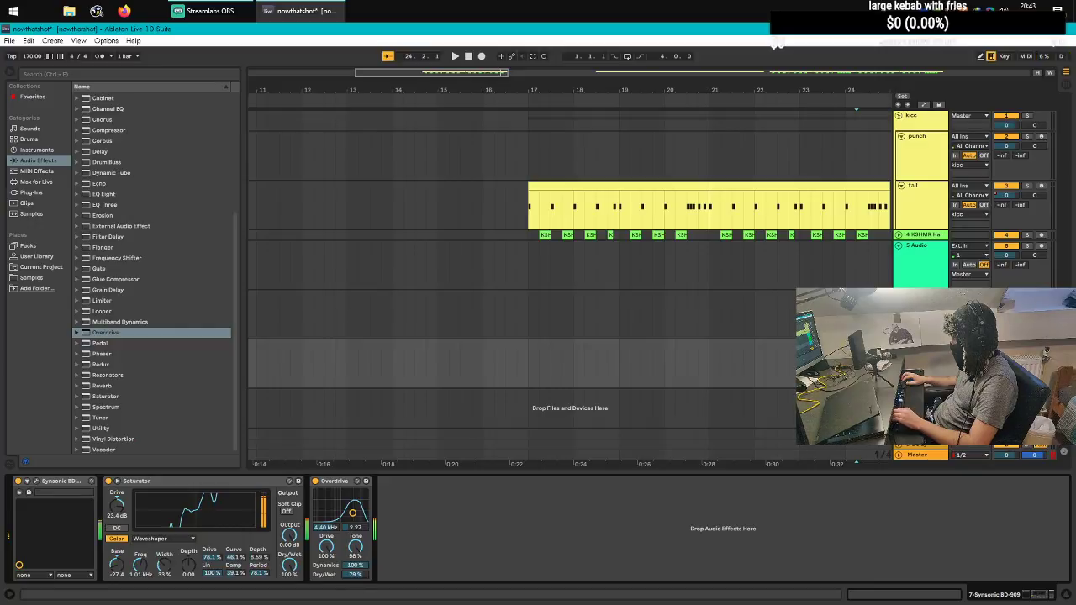
{"action": "left_click_drag", "start_coordinate": [355, 555], "coordinate": [358, 530]}
{"action": "mouse_move", "coordinate": [356, 574]}
{"action": "left_mouse_down"}
{"action": "mouse_move", "coordinate": [357, 547]}
{"action": "mouse_move", "coordinate": [356, 579]}
{"action": "left_mouse_up"}
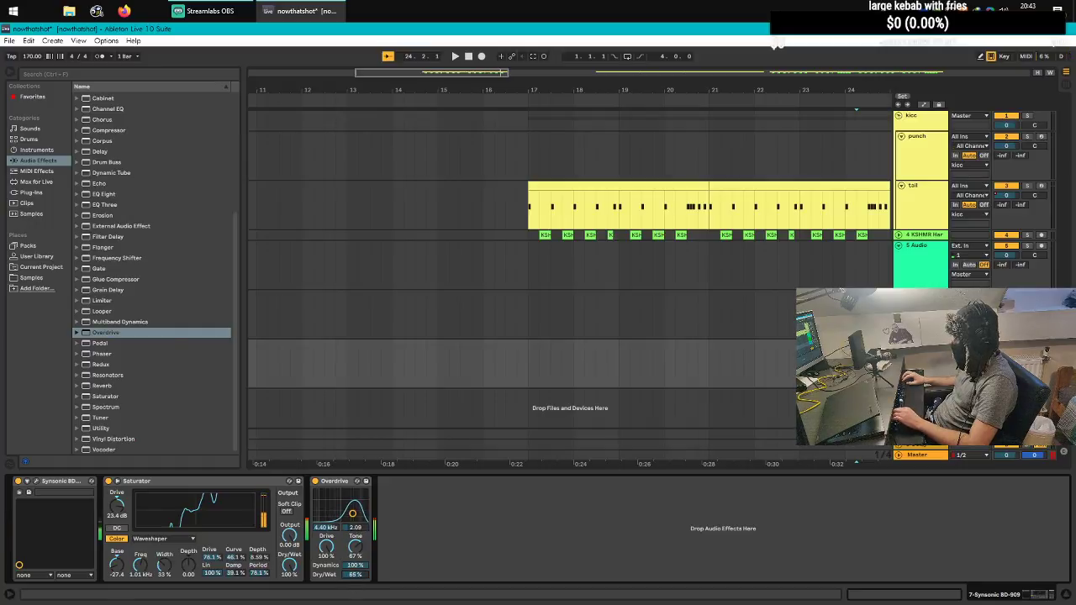
Step: Add a Pedal after the Overdrive with gain at 80%, bass at 68%, mid at 100% and treble at 98%
{"action": "left_click_drag", "start_coordinate": [101, 344], "coordinate": [576, 478]}
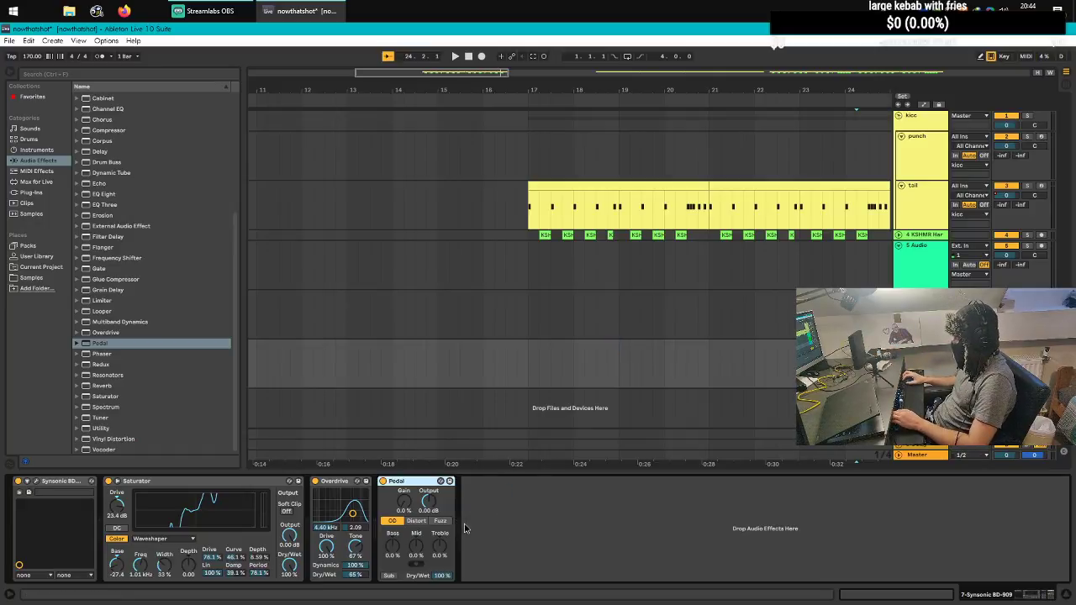
{"action": "left_click_drag", "start_coordinate": [393, 545], "coordinate": [416, 496]}
{"action": "left_click", "coordinate": [439, 521]}
{"action": "left_click", "coordinate": [415, 521]}
{"action": "left_click_drag", "start_coordinate": [438, 548], "coordinate": [438, 517]}
{"action": "left_click_drag", "start_coordinate": [404, 501], "coordinate": [404, 466]}
{"action": "left_click_drag", "start_coordinate": [393, 547], "coordinate": [393, 518]}
Step: Compare the Pedal's distortion types, choose Fuzz and set its Dry/Wet to 52%
{"action": "left_click", "coordinate": [439, 522]}
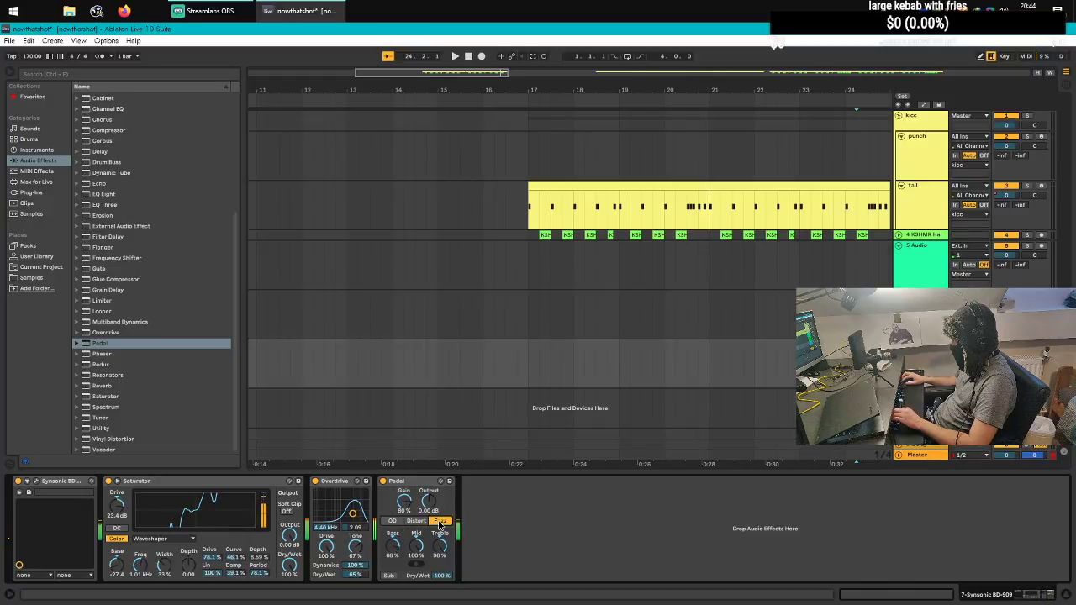
{"action": "left_click", "coordinate": [391, 521]}
{"action": "left_click", "coordinate": [440, 521]}
{"action": "left_click_drag", "start_coordinate": [441, 575], "coordinate": [442, 601]}
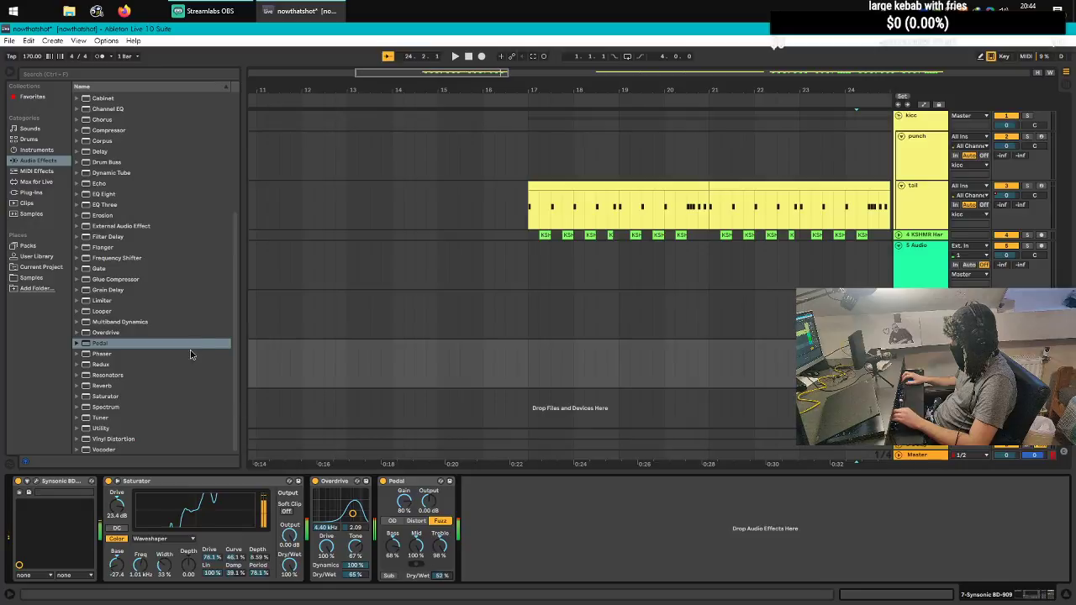
Step: Add an Amp after the Pedal and audition the Rock, Lead, Heavy and Bass models
{"action": "scroll", "coordinate": [192, 374], "scroll_direction": "down", "scroll_amount": 2}
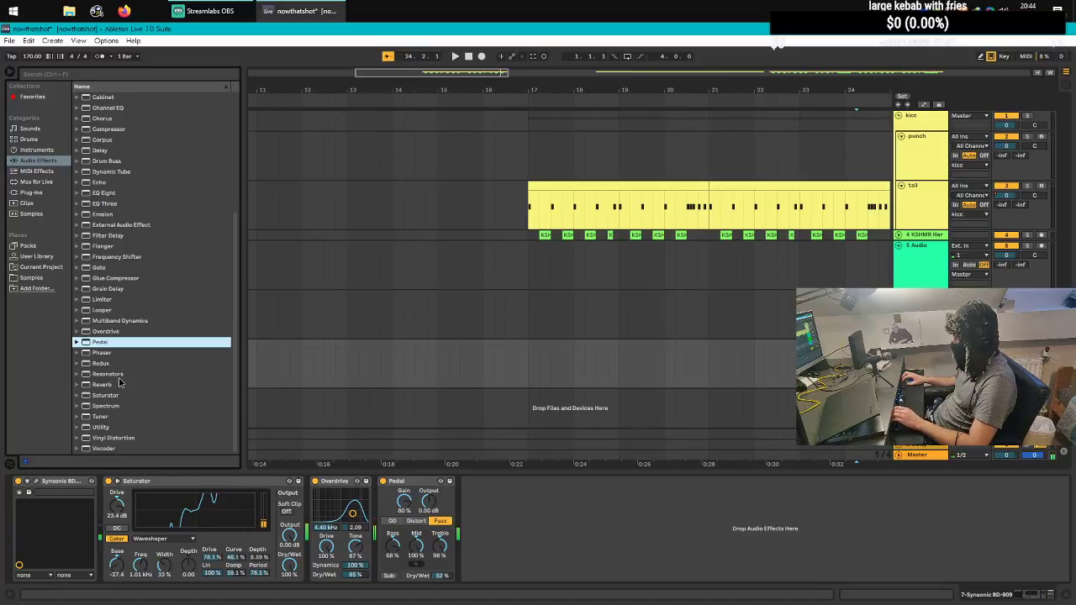
{"action": "scroll", "coordinate": [120, 382], "scroll_direction": "up", "scroll_amount": 2}
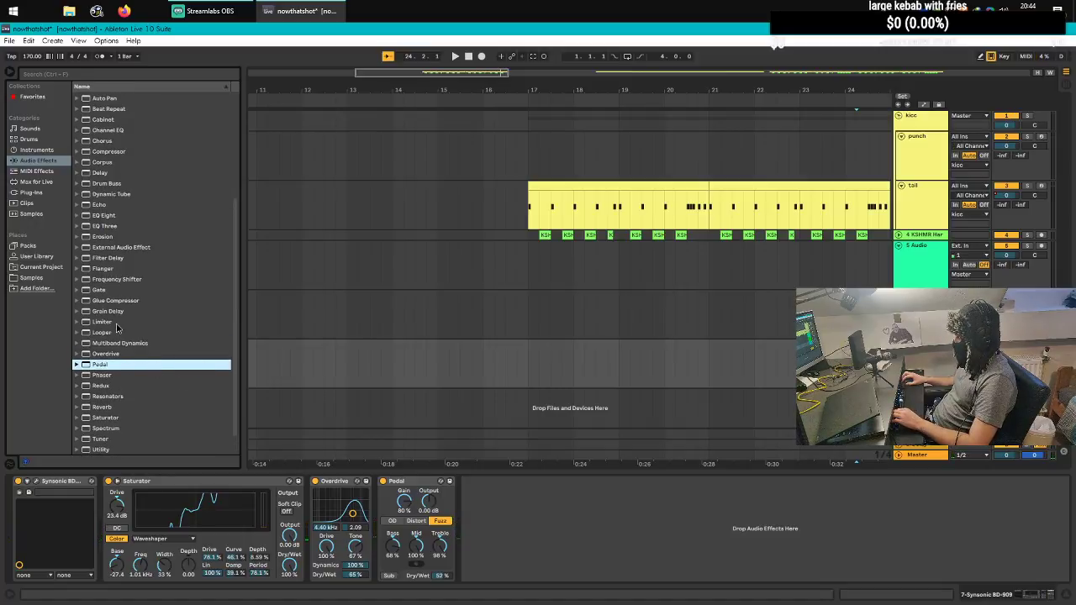
{"action": "scroll", "coordinate": [117, 328], "scroll_direction": "up", "scroll_amount": 8}
{"action": "left_click_drag", "start_coordinate": [89, 98], "coordinate": [559, 528]}
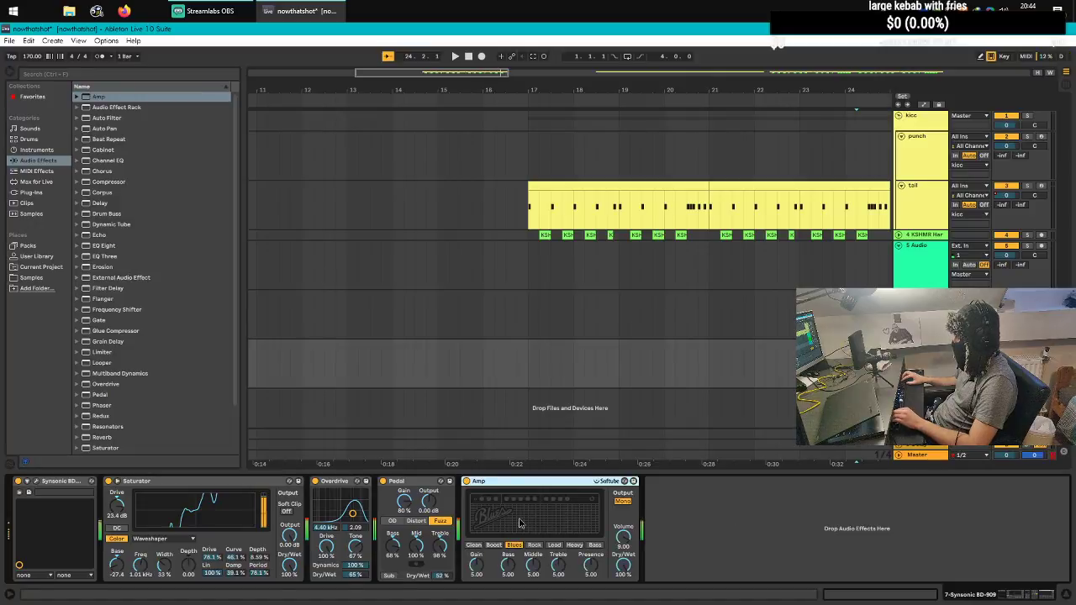
{"action": "left_click", "coordinate": [535, 544]}
{"action": "left_click", "coordinate": [554, 545]}
{"action": "left_click", "coordinate": [574, 545]}
{"action": "left_click", "coordinate": [596, 545]}
Step: Set the Amp's Bass to 8.49, Middle to 8.33, Treble to 8.65 and Gain to 10.0, and choose the Boost model
{"action": "left_click_drag", "start_coordinate": [500, 557], "coordinate": [500, 513]}
{"action": "left_click_drag", "start_coordinate": [536, 571], "coordinate": [563, 535]}
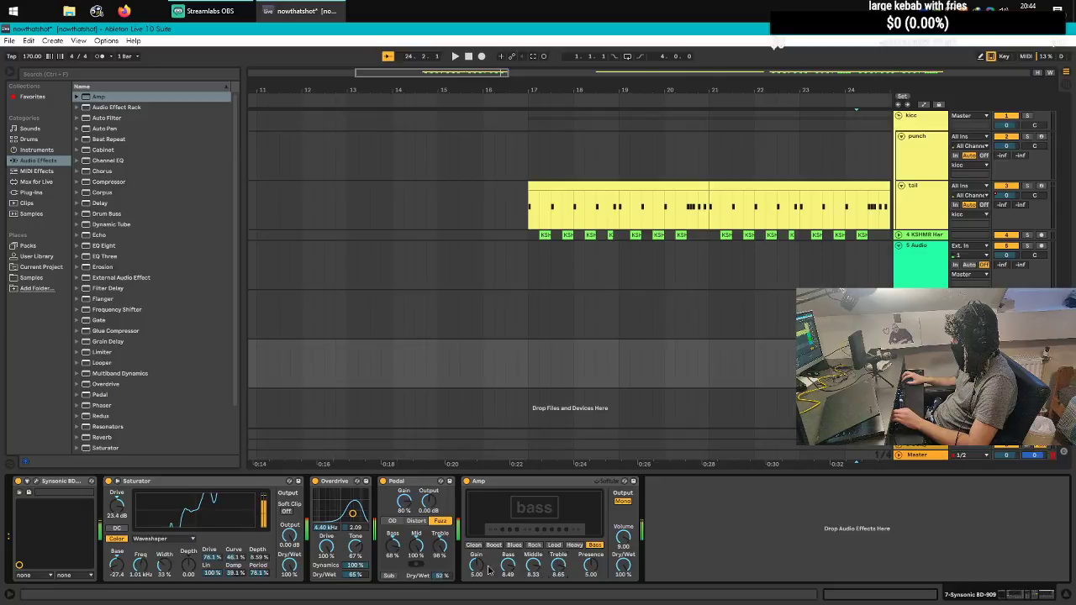
{"action": "left_click_drag", "start_coordinate": [475, 565], "coordinate": [475, 521]}
{"action": "left_click", "coordinate": [474, 545]}
{"action": "left_click", "coordinate": [493, 545]}
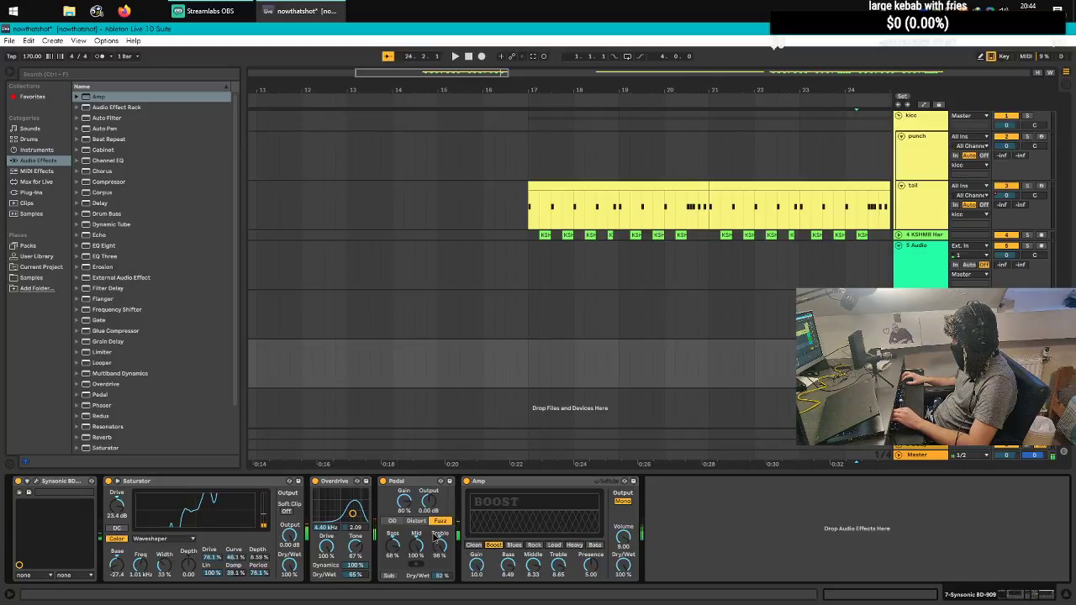
Step: Compare with the Saturator bypassed, then set its Drive to 50.8%, Curve 71.1%, Depth 21.9%, Lin 89.1%, Damp 17.2%, Period 64.1% and Base to -10.9
{"action": "left_click", "coordinate": [108, 482]}
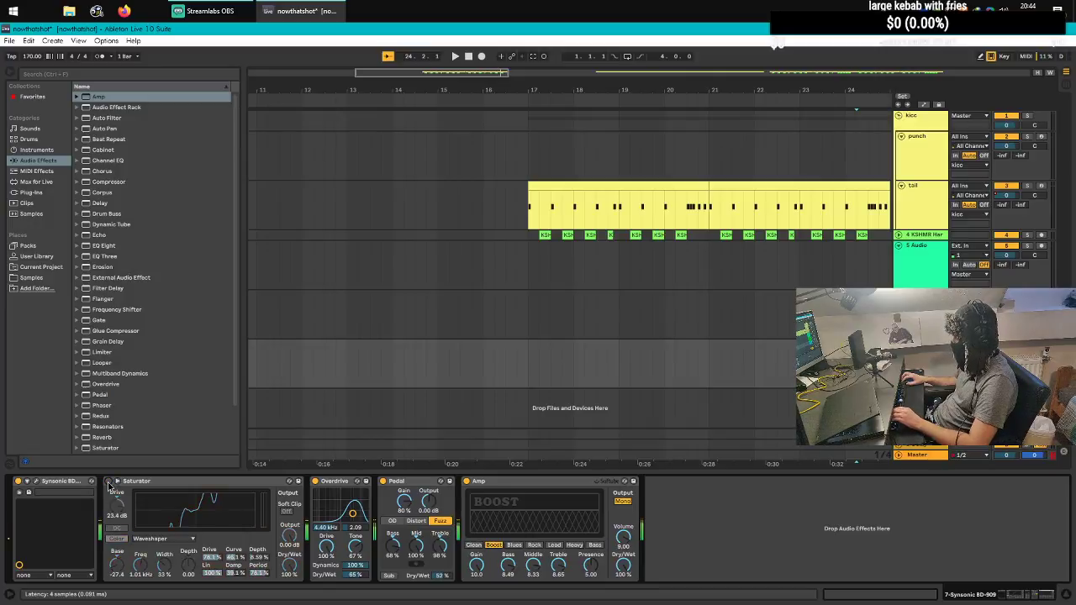
{"action": "left_click", "coordinate": [108, 483]}
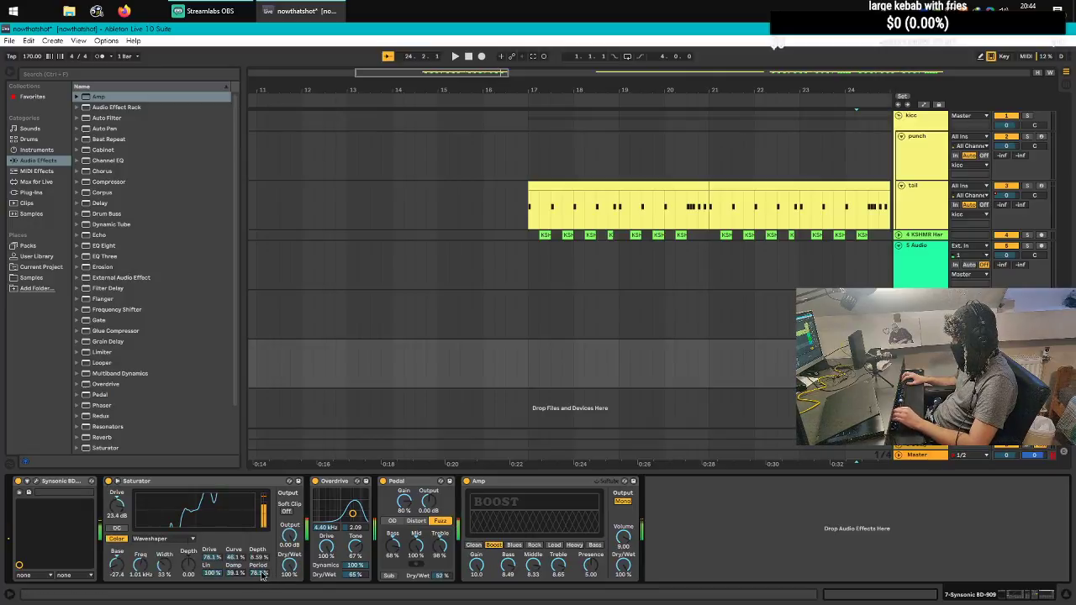
{"action": "left_click_drag", "start_coordinate": [261, 577], "coordinate": [255, 530]}
{"action": "left_click_drag", "start_coordinate": [235, 573], "coordinate": [212, 526]}
{"action": "left_click_drag", "start_coordinate": [117, 565], "coordinate": [117, 548]}
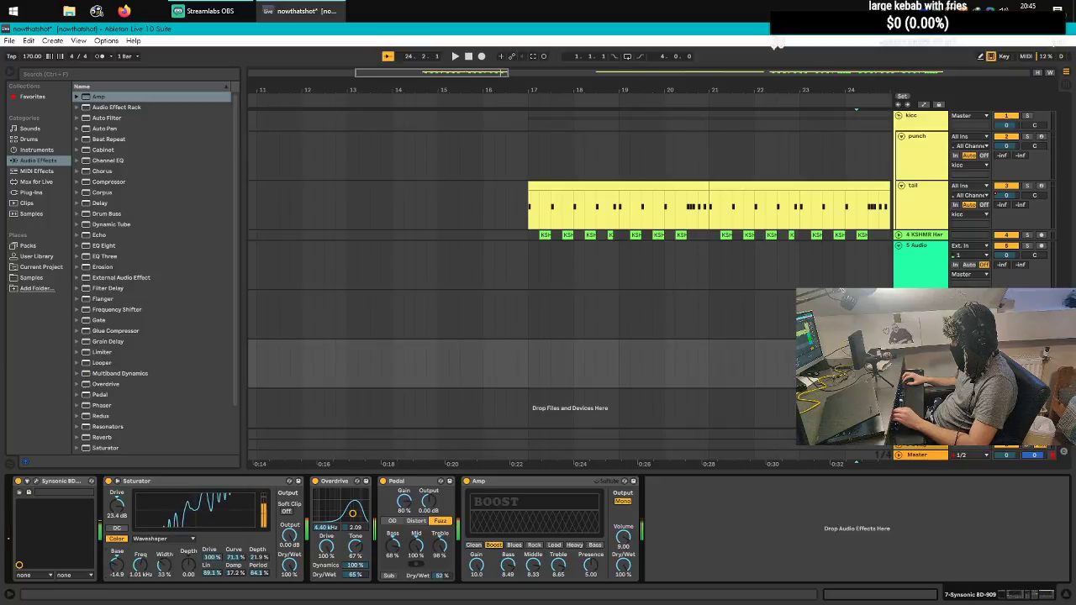
{"action": "left_click_drag", "start_coordinate": [207, 565], "coordinate": [207, 589]}
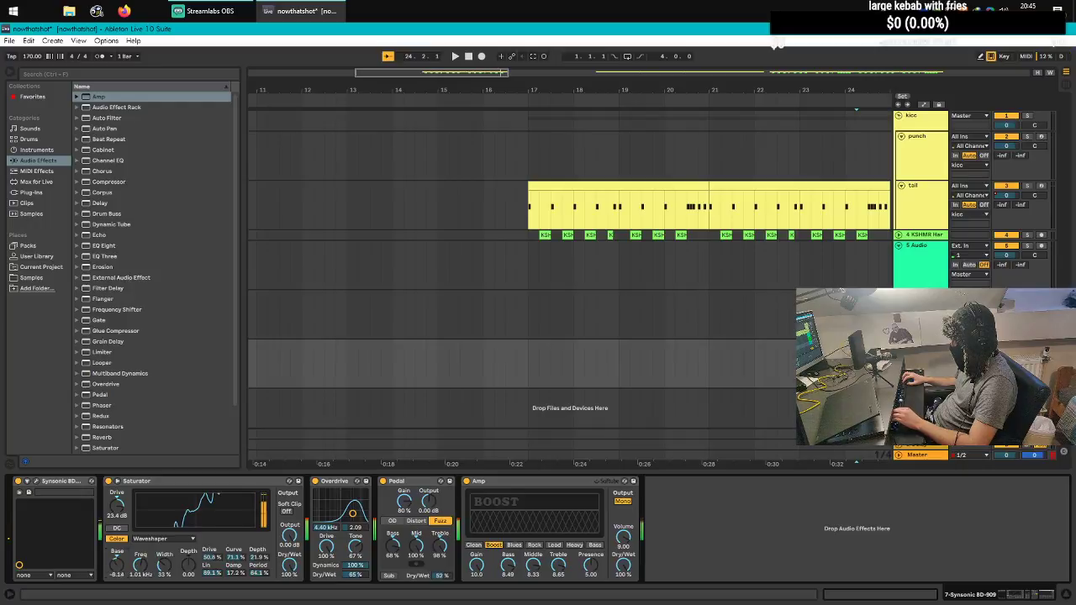
Step: Turn on keyboard tracking for the BD-909's pitch and close the plug-in window
{"action": "left_click", "coordinate": [34, 491]}
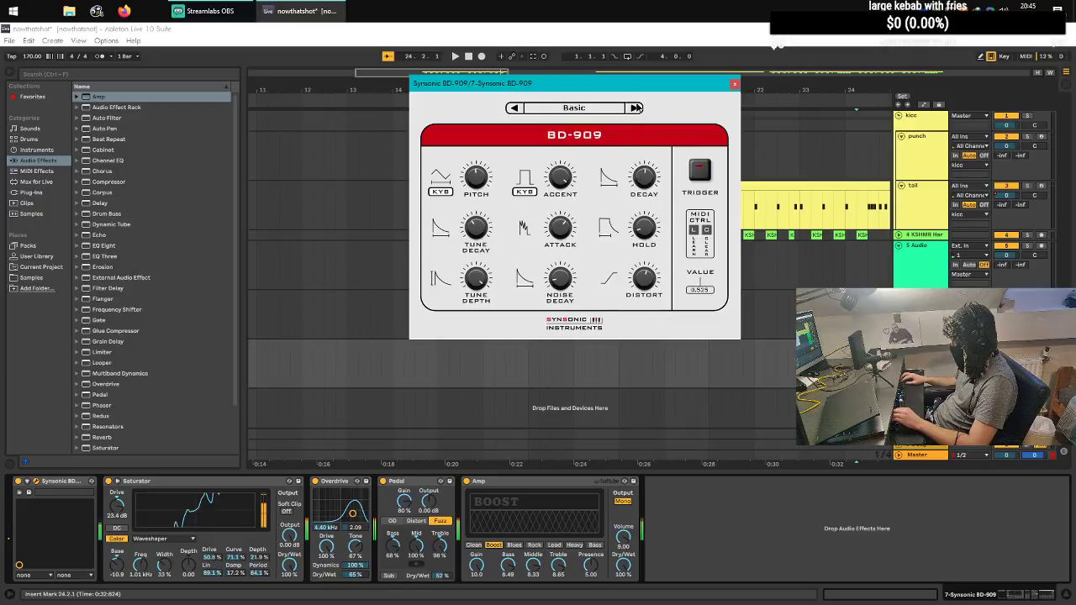
{"action": "left_click", "coordinate": [441, 193]}
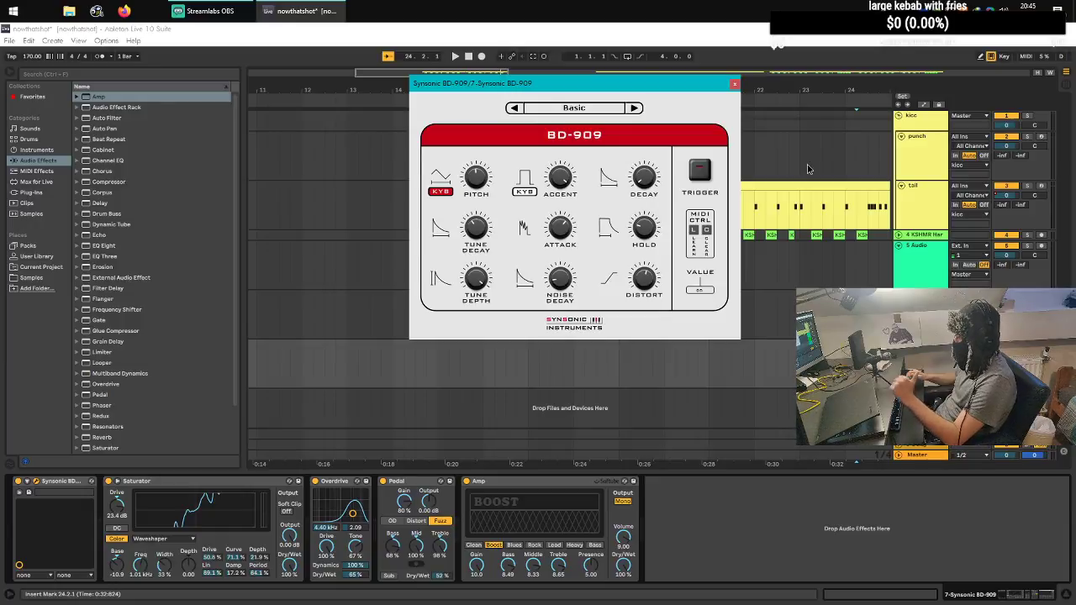
{"action": "double_click", "coordinate": [749, 89]}
{"action": "left_click", "coordinate": [735, 84]}
Step: Browse the samples to the FX folder of Samplemagic's 100 FREE RETRO LOOPS and preview a sound effect
{"action": "left_click", "coordinate": [36, 277]}
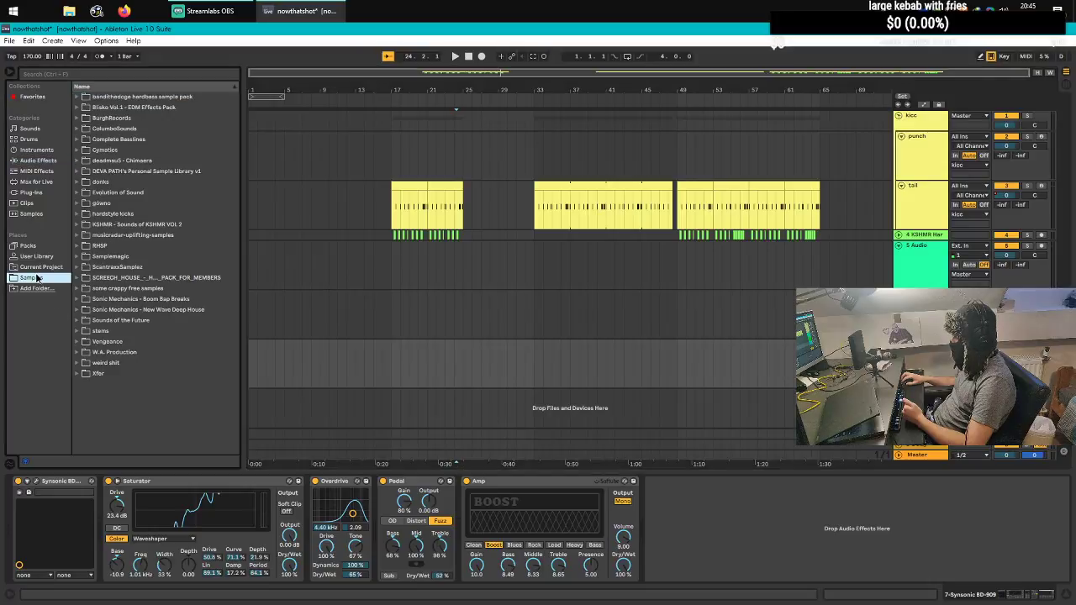
{"action": "double_click", "coordinate": [118, 255]}
{"action": "double_click", "coordinate": [126, 288]}
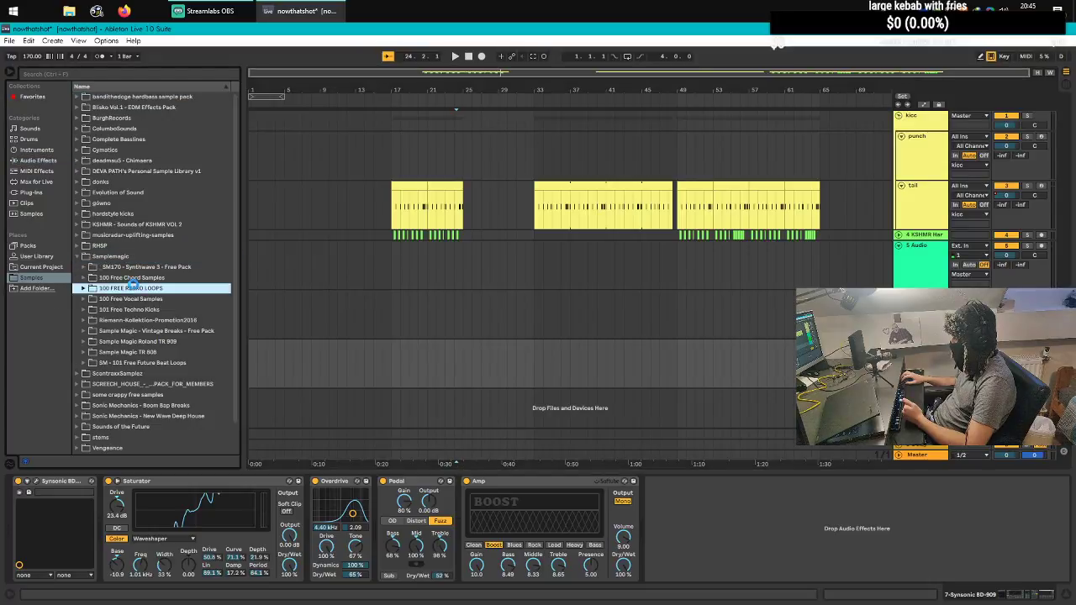
{"action": "left_click", "coordinate": [149, 322]}
{"action": "double_click", "coordinate": [132, 342]}
{"action": "left_click", "coordinate": [125, 363]}
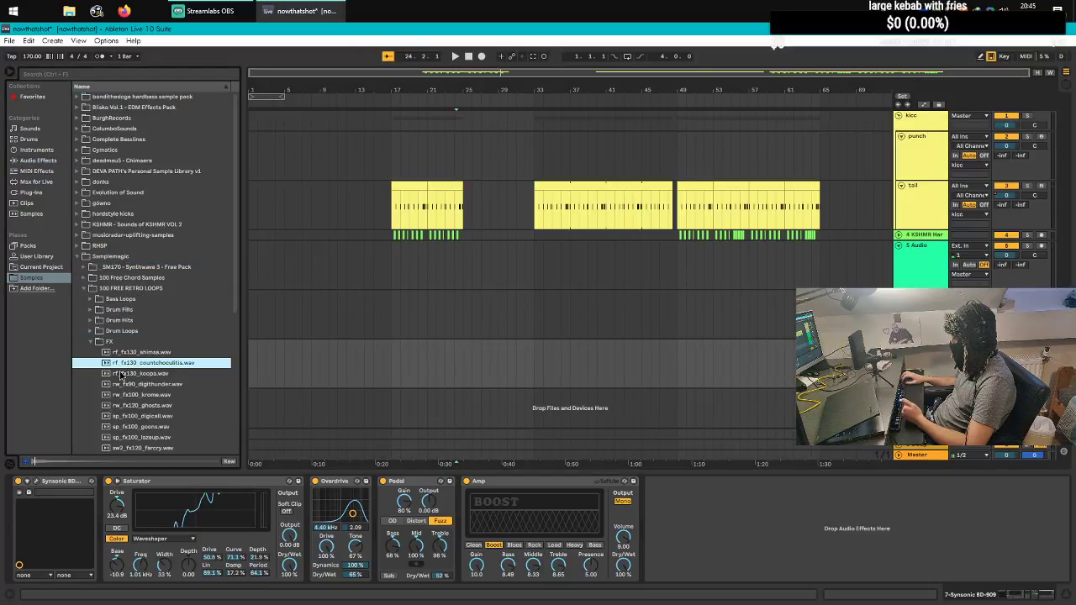
Step: Try loading the first FX sample in place of the BD-909, undo it and collapse the FX folder
{"action": "key", "text": "Up"}
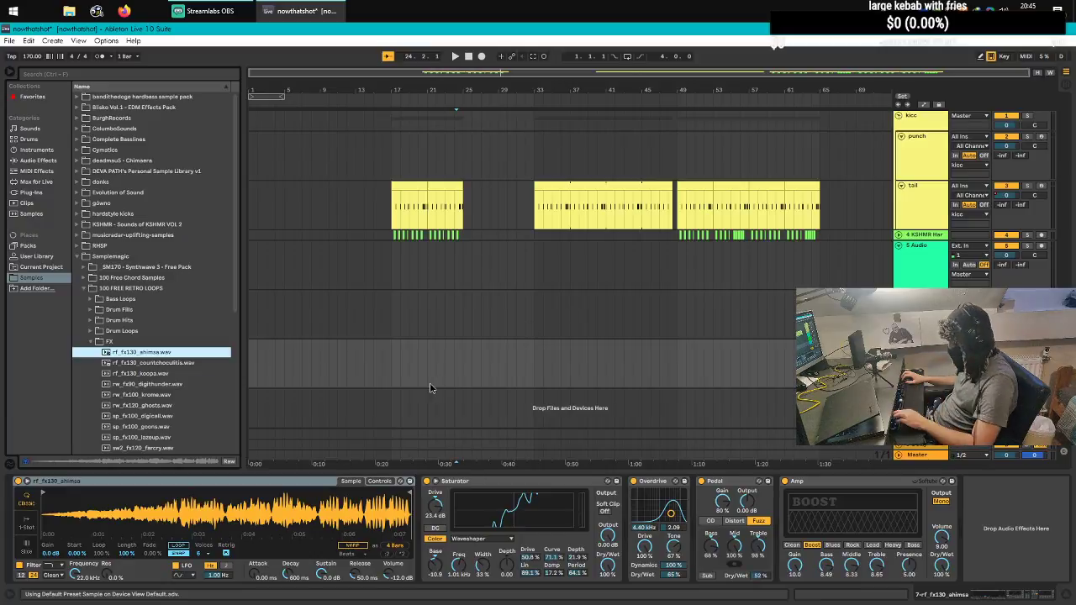
{"action": "key", "text": "ctrl+z"}
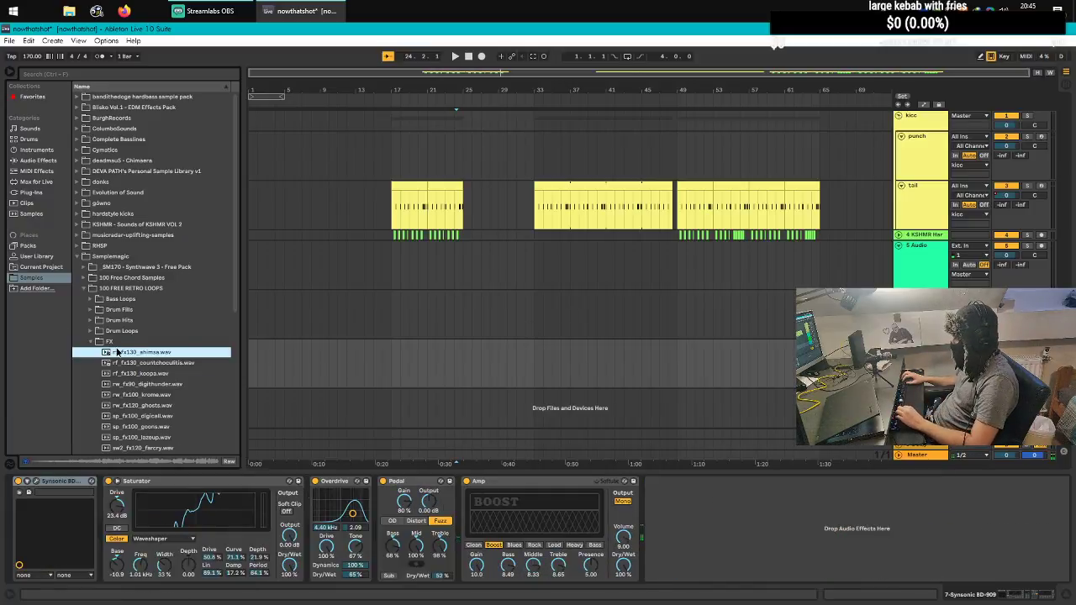
{"action": "left_click", "coordinate": [111, 341]}
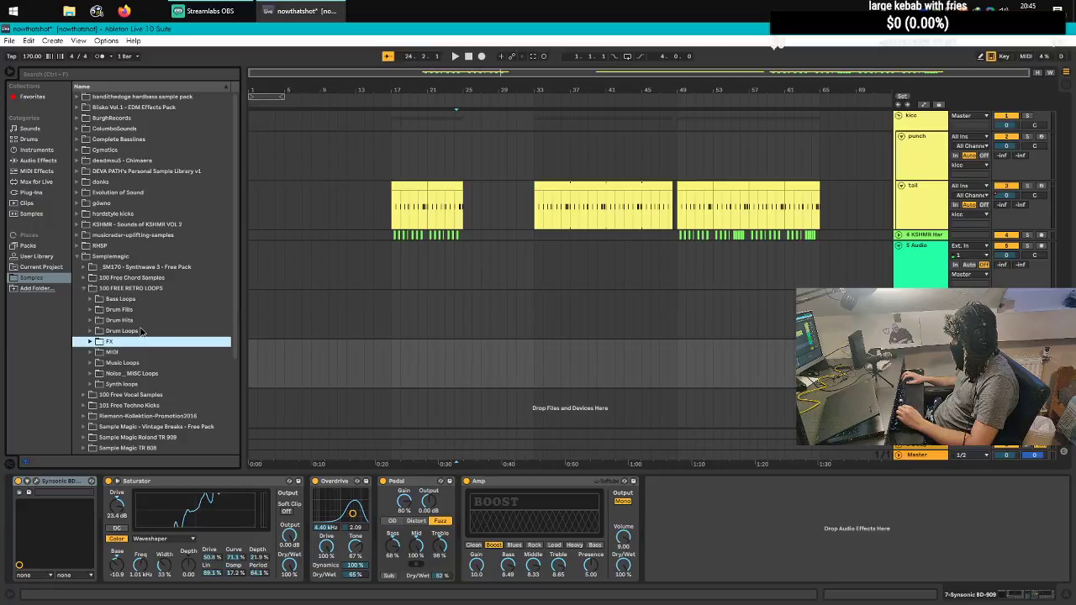
Step: Preview several loops in the Drum Loops folder, ending with sp_drm120_cheers1.wav
{"action": "left_click", "coordinate": [142, 332]}
{"action": "scroll", "coordinate": [140, 331], "scroll_direction": "down", "scroll_amount": 1}
{"action": "left_click", "coordinate": [126, 340]}
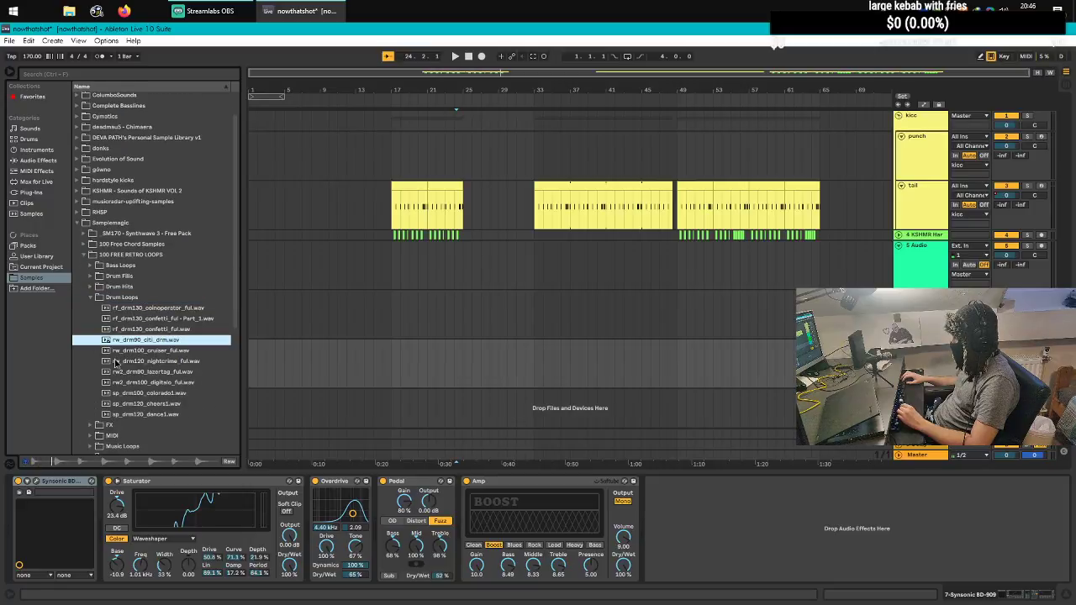
{"action": "left_click", "coordinate": [135, 372]}
{"action": "left_click", "coordinate": [149, 393]}
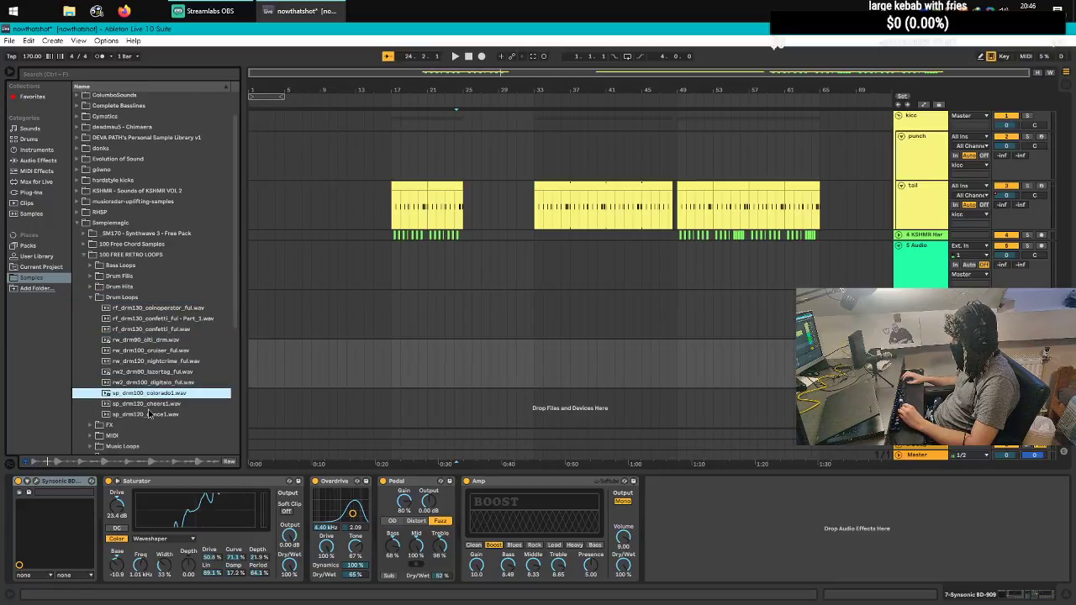
{"action": "left_click", "coordinate": [146, 404]}
Step: Place sp_drm120_cheers1.wav as audio on a new track at bar 3, without converting it to MIDI, and play it
{"action": "left_click_drag", "start_coordinate": [135, 404], "coordinate": [266, 363]}
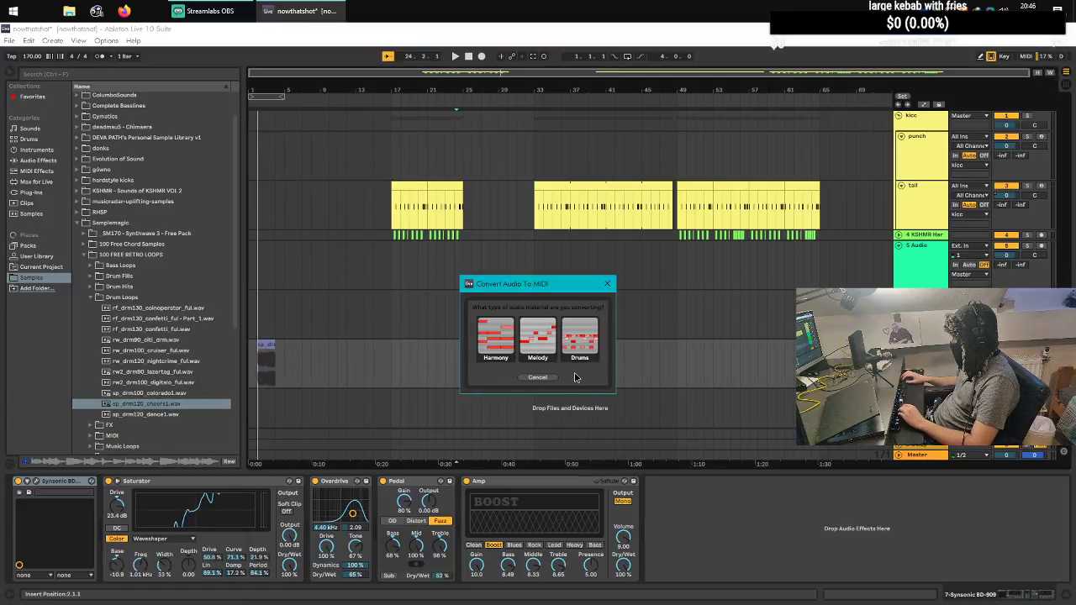
{"action": "left_click", "coordinate": [537, 377]}
{"action": "left_click_drag", "start_coordinate": [146, 409], "coordinate": [274, 402]}
{"action": "key", "text": "space"}
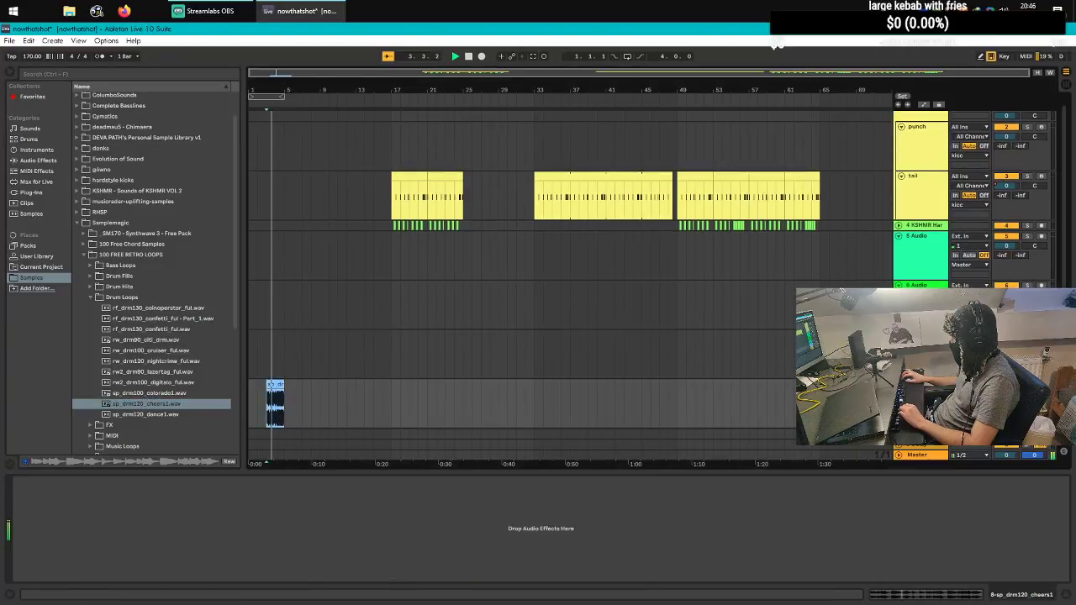
{"action": "scroll", "coordinate": [268, 397], "scroll_direction": "up", "scroll_amount": 5}
{"action": "key", "text": "space"}
Step: Open the drum loop in an enlarged clip view and add warp markers at 1.4, 1.4.3 and 2
{"action": "left_click", "coordinate": [355, 383]}
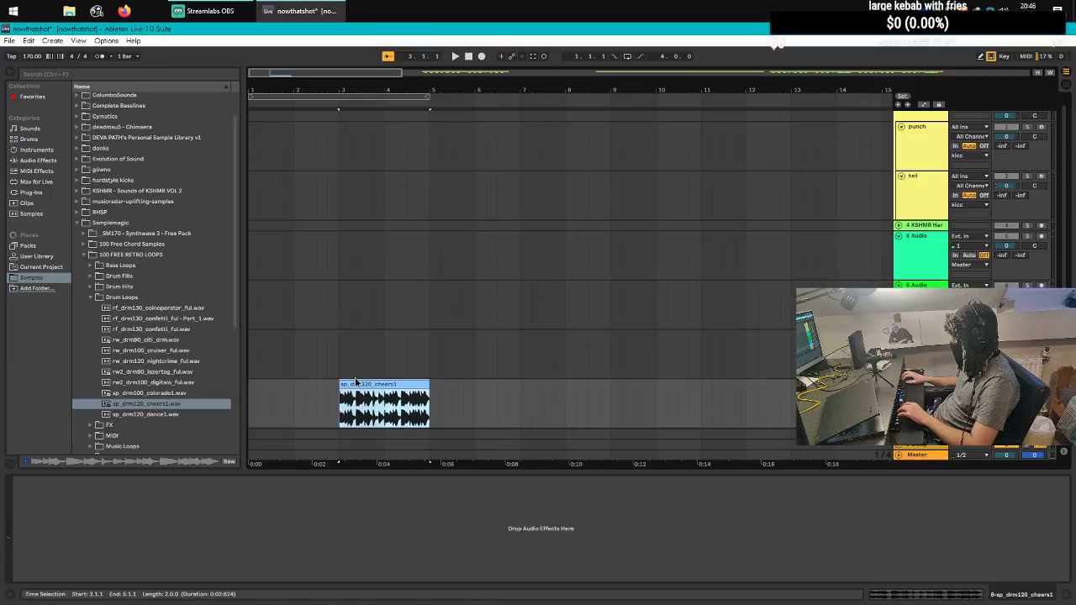
{"action": "double_click", "coordinate": [355, 383]}
{"action": "left_click_drag", "start_coordinate": [187, 471], "coordinate": [168, 148]}
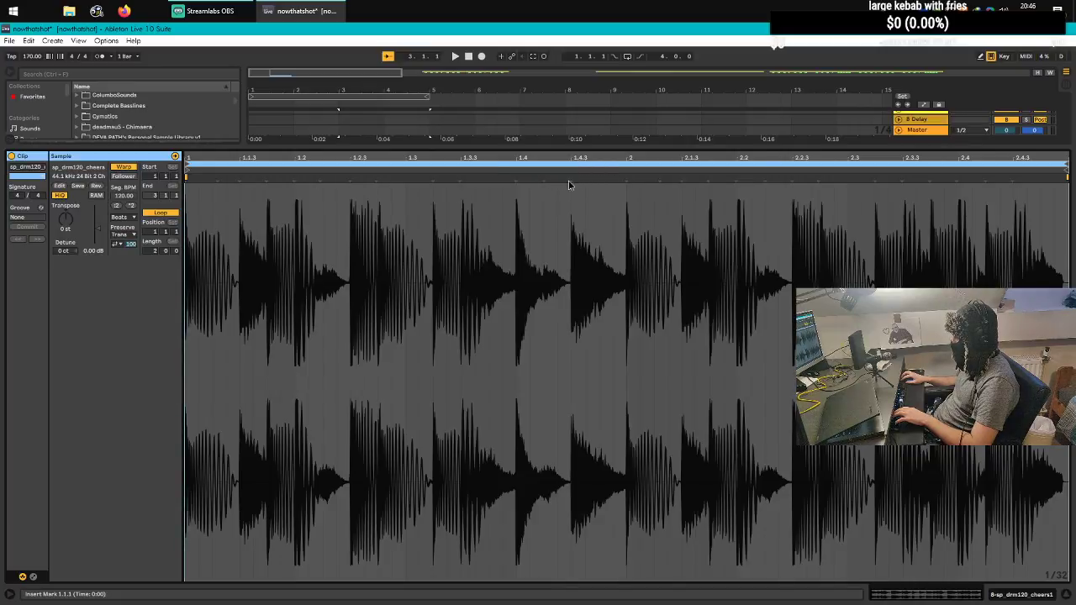
{"action": "mouse_move", "coordinate": [569, 180]}
{"action": "left_mouse_down"}
{"action": "mouse_move", "coordinate": [598, 180]}
{"action": "mouse_move", "coordinate": [575, 182]}
{"action": "left_mouse_up"}
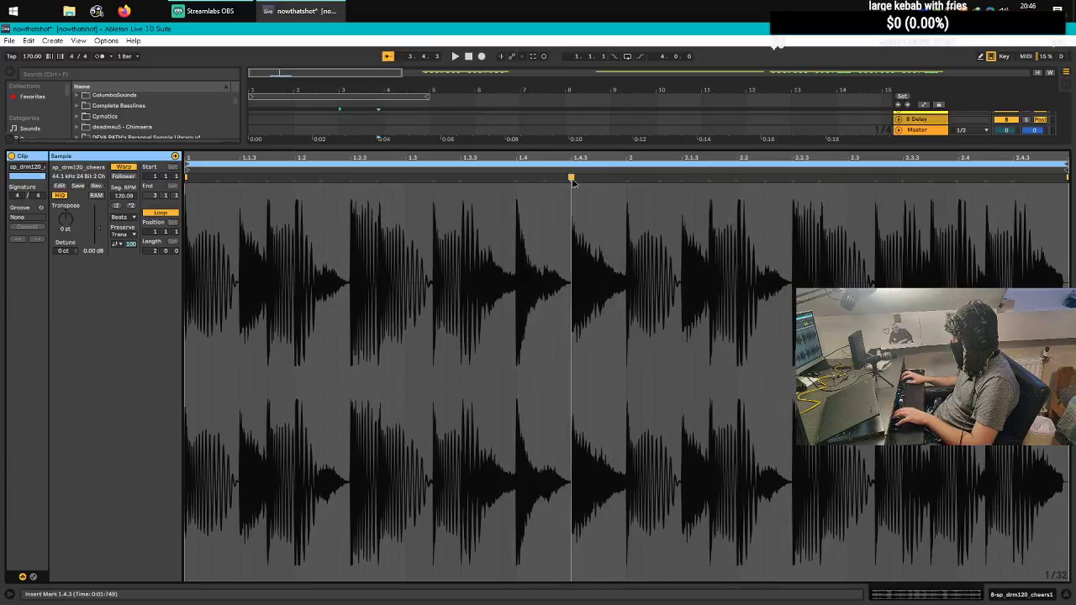
{"action": "double_click", "coordinate": [516, 180]}
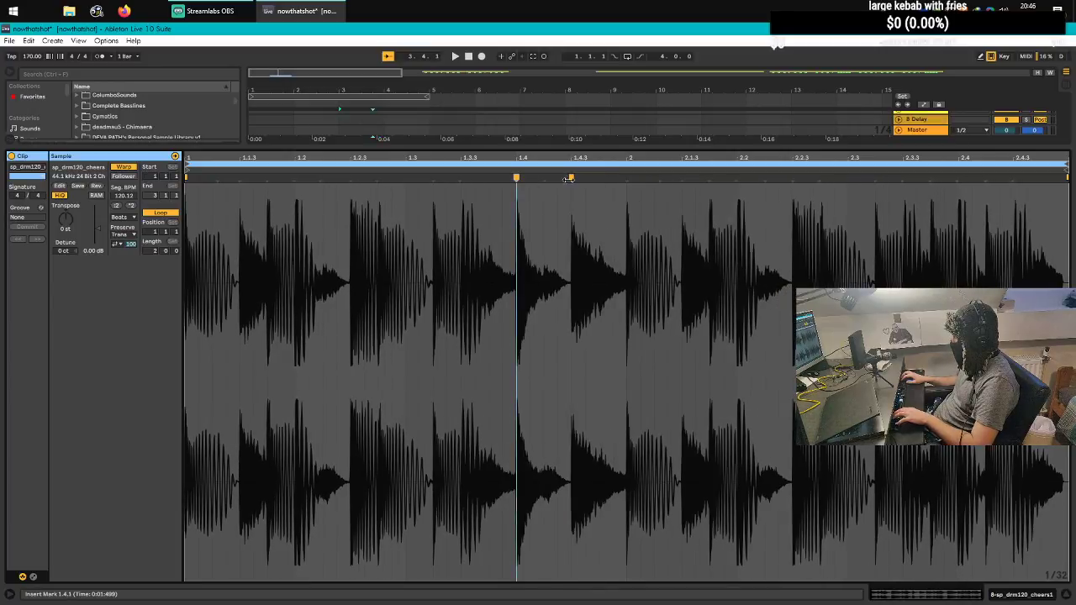
{"action": "double_click", "coordinate": [626, 180]}
Step: Move the 1.4.3 warp marker to just before beat 2 and play the stretched section
{"action": "left_click", "coordinate": [514, 225]}
{"action": "key", "text": "space"}
{"action": "key", "text": "space"}
{"action": "left_click_drag", "start_coordinate": [569, 178], "coordinate": [612, 178]}
{"action": "key", "text": "space"}
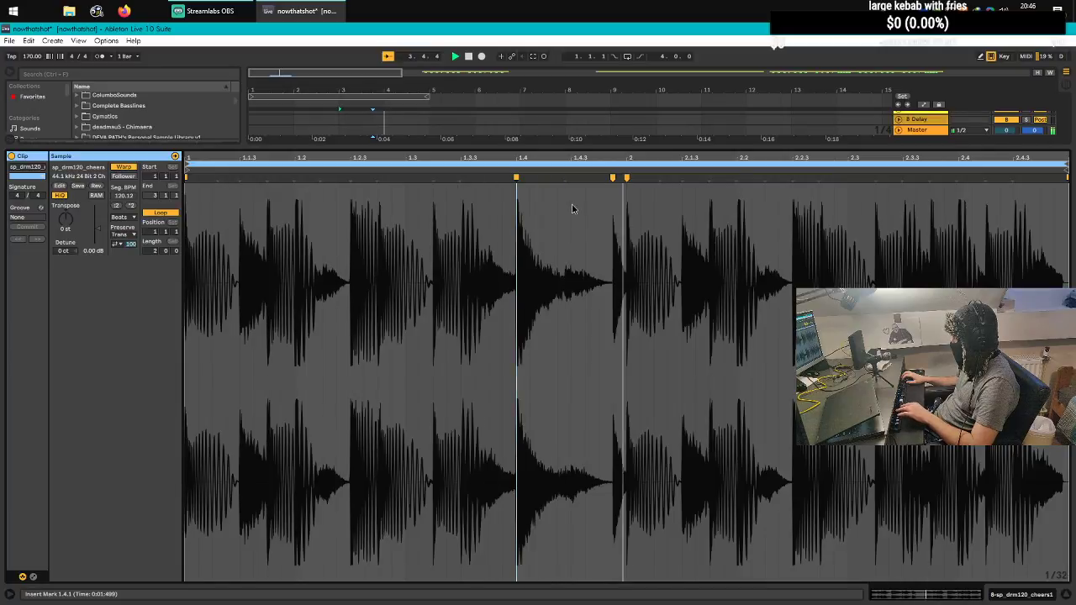
{"action": "key", "text": "space"}
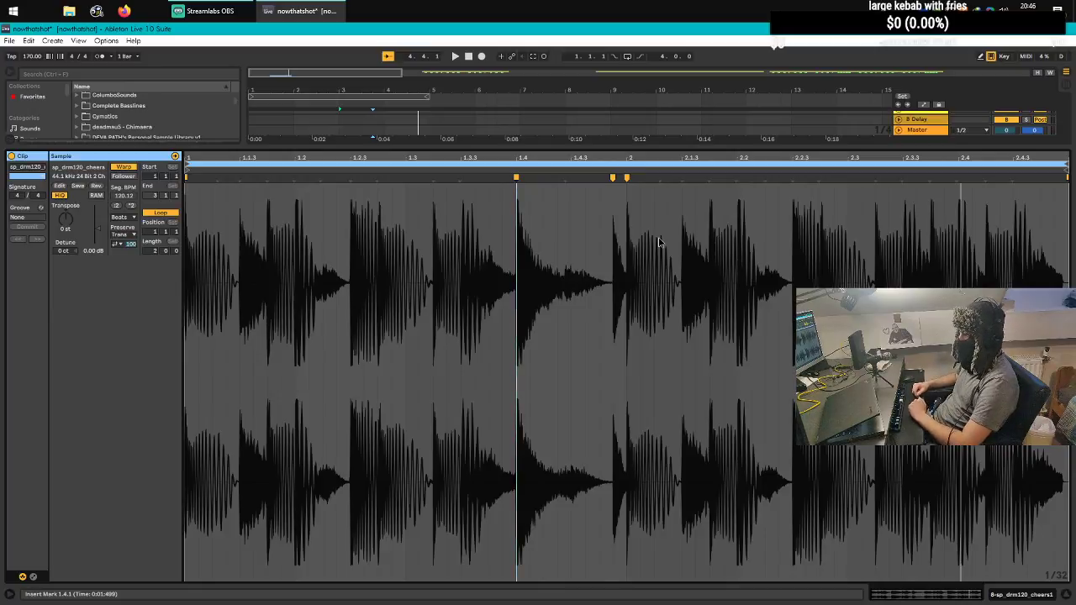
Step: Shrink the clip view, delete the drum loop with its track and go back to the kick clips at bar 17
{"action": "left_click_drag", "start_coordinate": [614, 146], "coordinate": [615, 445]}
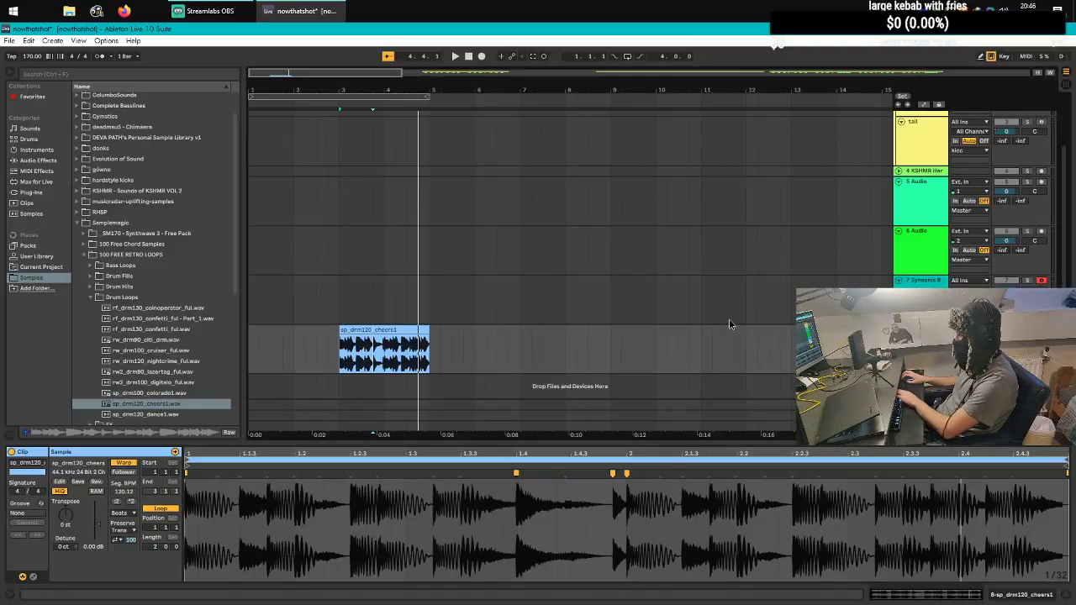
{"action": "key", "text": "Delete"}
{"action": "left_click", "coordinate": [508, 318]}
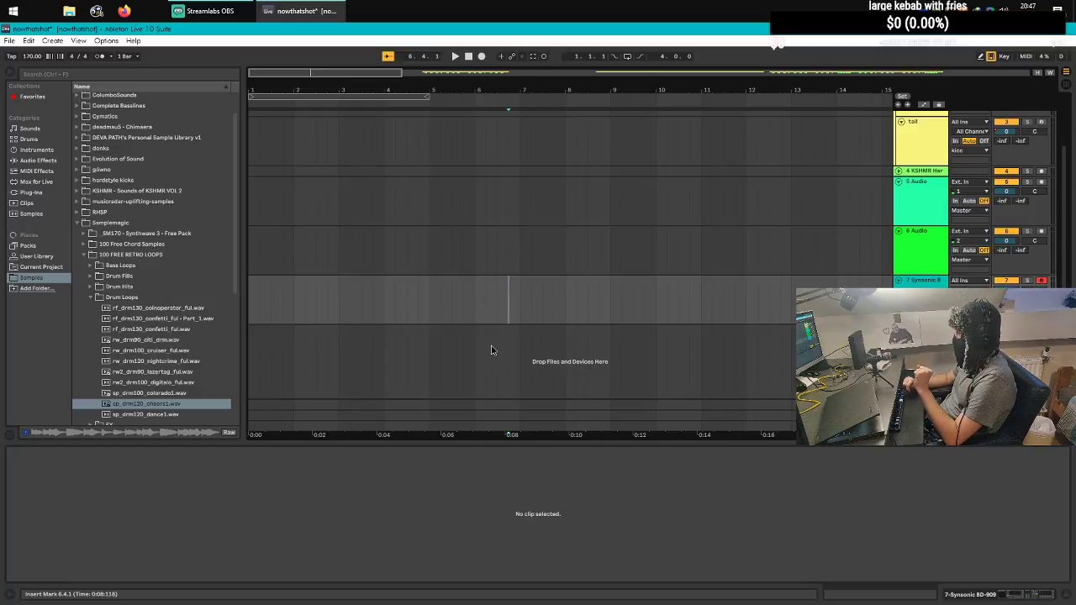
{"action": "scroll", "coordinate": [602, 221], "scroll_direction": "down", "scroll_amount": 4}
{"action": "scroll", "coordinate": [378, 150], "scroll_direction": "up", "scroll_amount": 2}
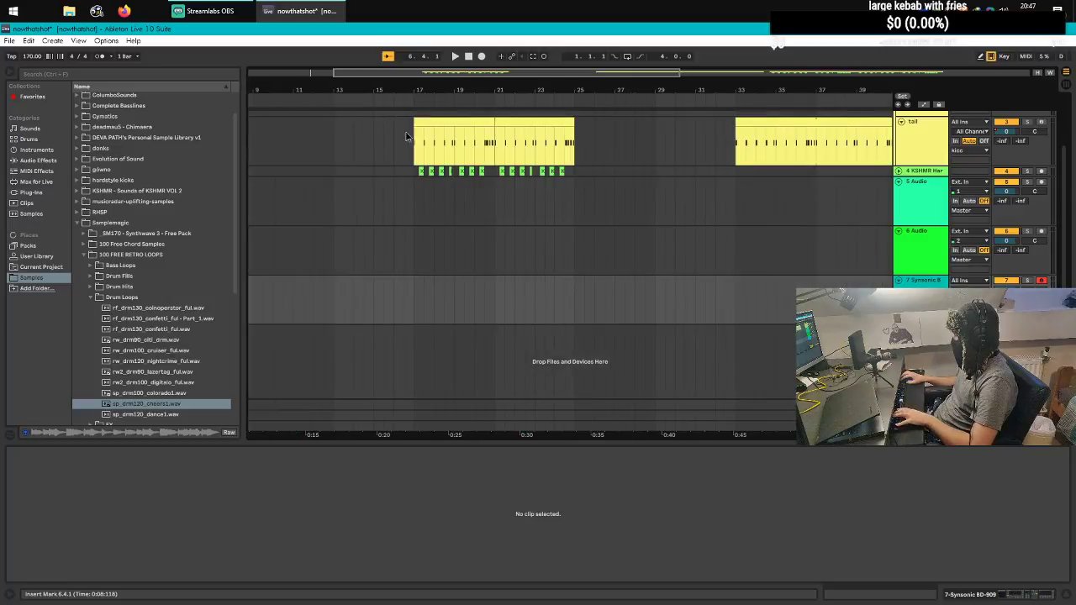
Step: Play the kick tail and snare clips from bar 17, and switch the audio engine off and back on
{"action": "left_click", "coordinate": [415, 134]}
{"action": "key", "text": "space"}
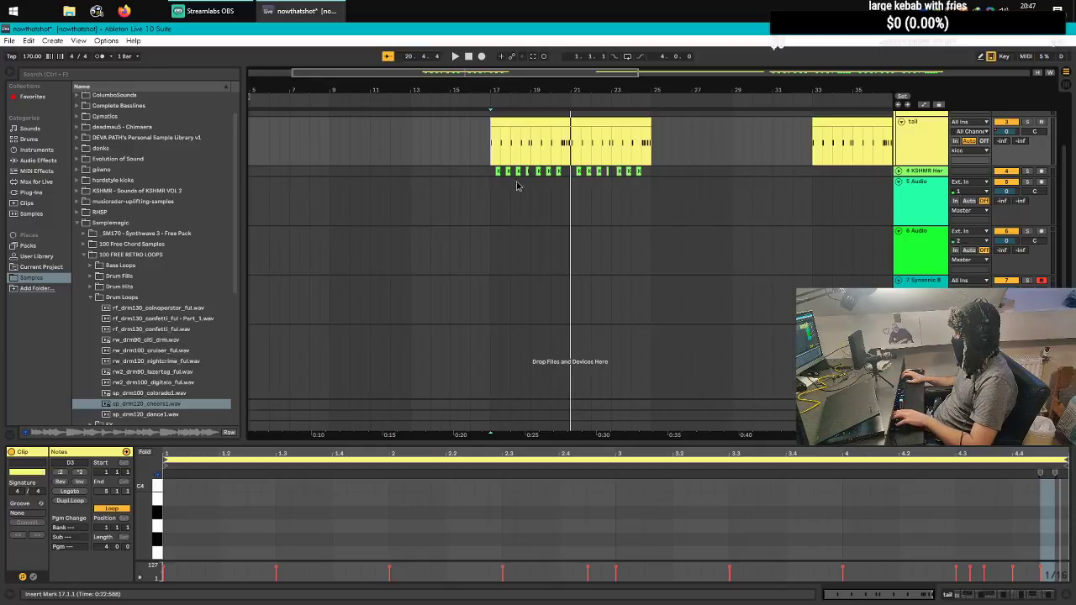
{"action": "scroll", "coordinate": [656, 170], "scroll_direction": "down", "scroll_amount": 3}
{"action": "scroll", "coordinate": [464, 151], "scroll_direction": "up", "scroll_amount": 2}
{"action": "scroll", "coordinate": [543, 181], "scroll_direction": "down", "scroll_amount": 2}
{"action": "scroll", "coordinate": [377, 143], "scroll_direction": "up", "scroll_amount": 2}
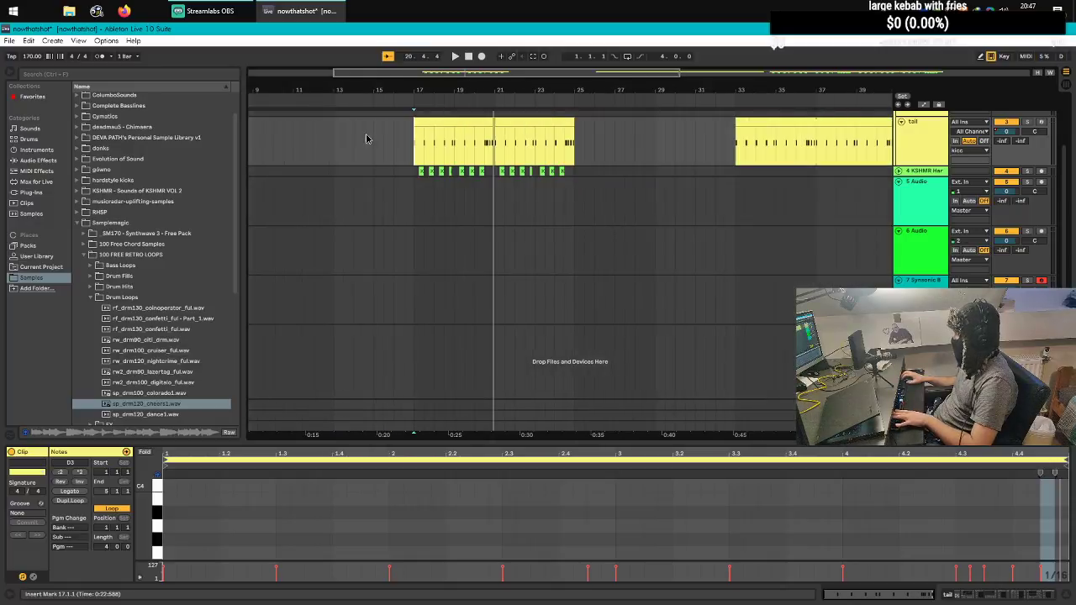
{"action": "left_click", "coordinate": [1050, 57]}
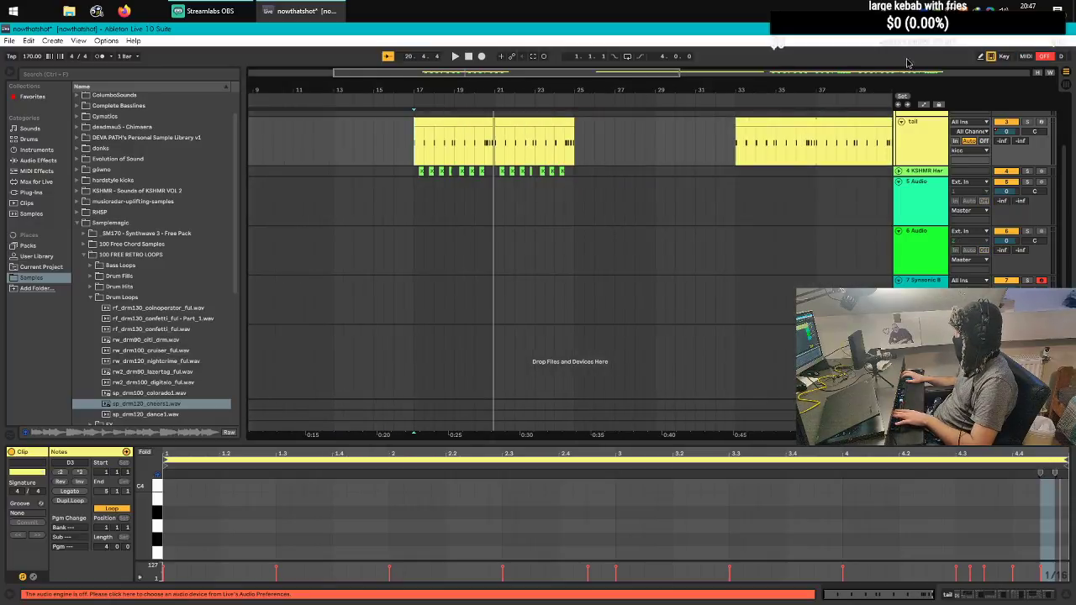
{"action": "left_click", "coordinate": [1050, 57]}
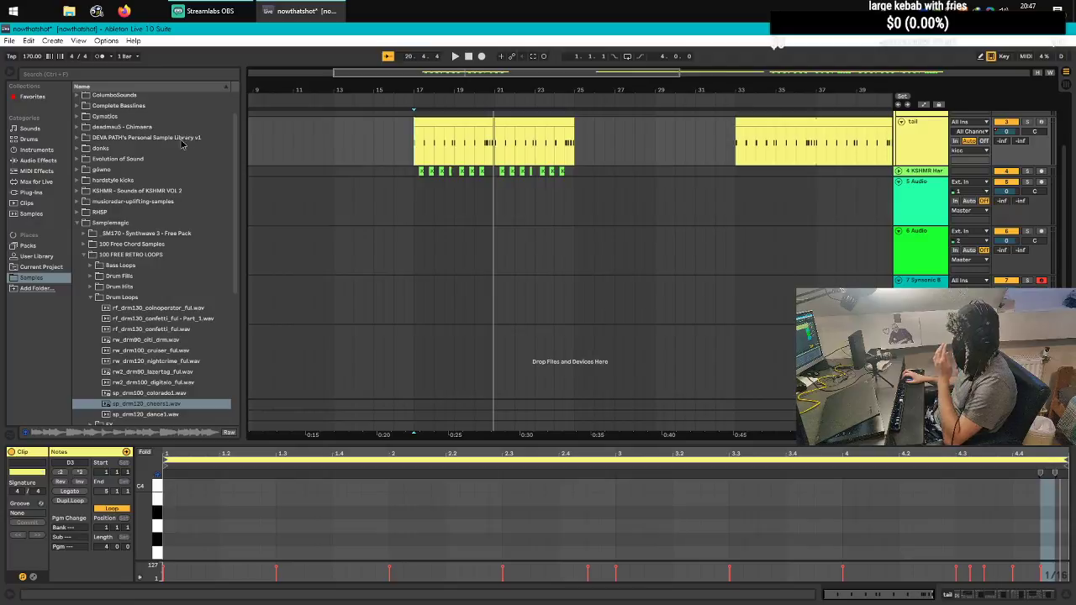
{"action": "left_click", "coordinate": [416, 178]}
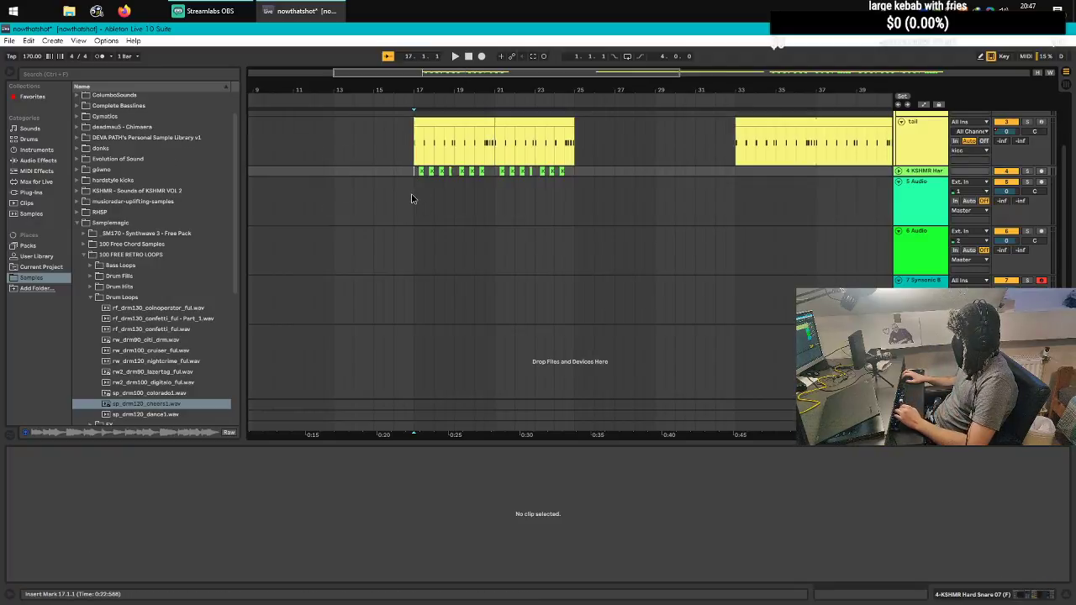
{"action": "left_click", "coordinate": [412, 198]}
{"action": "left_click", "coordinate": [409, 194]}
{"action": "left_click_drag", "start_coordinate": [405, 196], "coordinate": [590, 249]}
{"action": "left_click_drag", "start_coordinate": [636, 261], "coordinate": [538, 257]}
{"action": "left_click_drag", "start_coordinate": [561, 265], "coordinate": [743, 300]}
{"action": "left_click_drag", "start_coordinate": [767, 301], "coordinate": [326, 299]}
{"action": "left_click", "coordinate": [495, 299]}
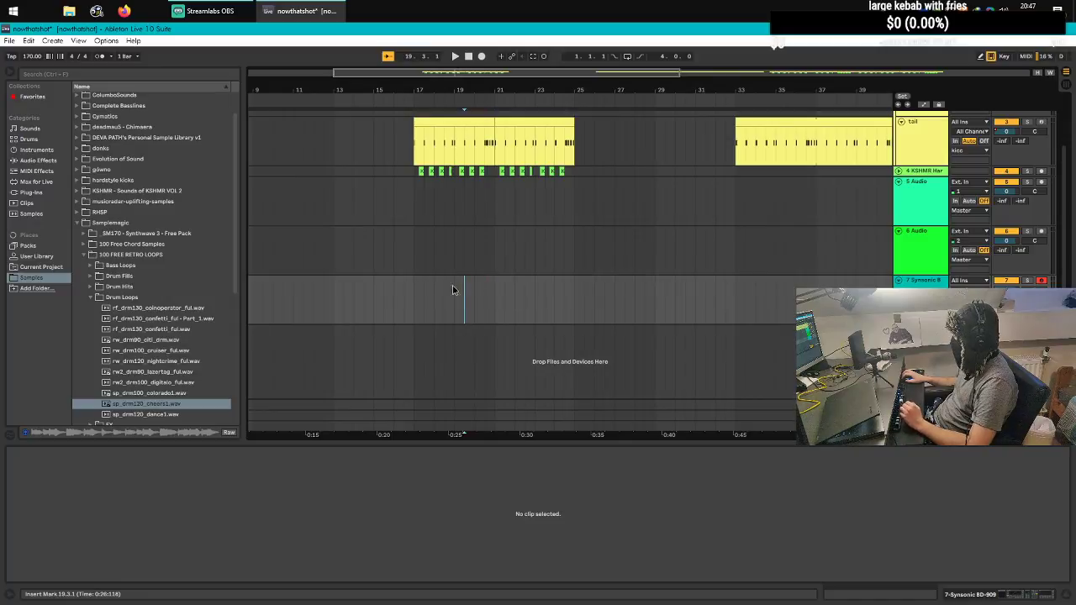
{"action": "left_click", "coordinate": [492, 294]}
{"action": "left_click", "coordinate": [474, 293]}
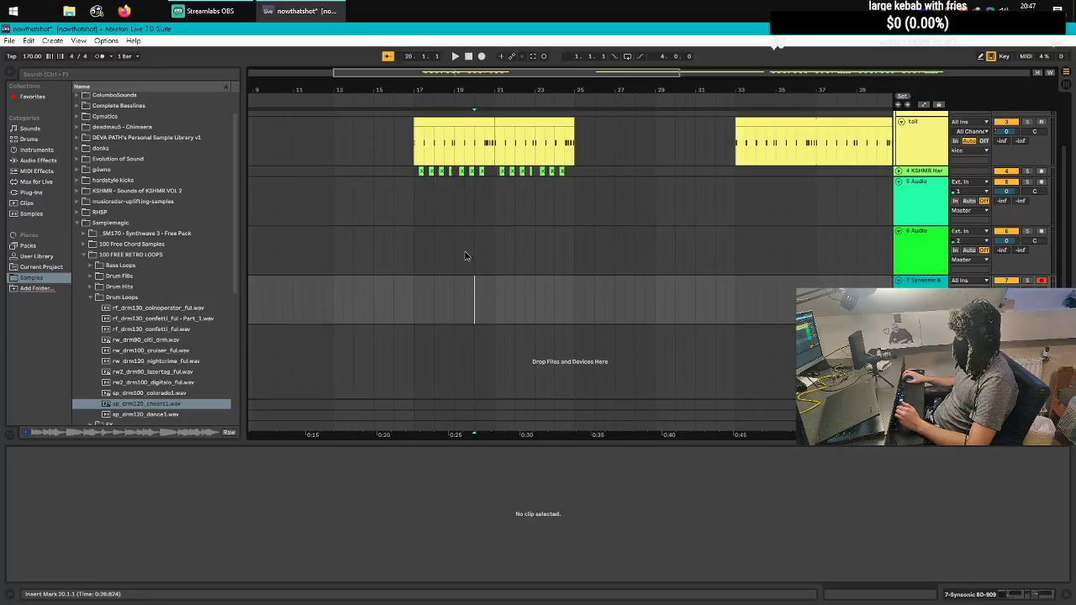
{"action": "scroll", "coordinate": [504, 248], "scroll_direction": "up", "scroll_amount": 2}
{"action": "scroll", "coordinate": [555, 189], "scroll_direction": "right", "scroll_amount": 3}
{"action": "scroll", "coordinate": [560, 185], "scroll_direction": "right", "scroll_amount": 10}
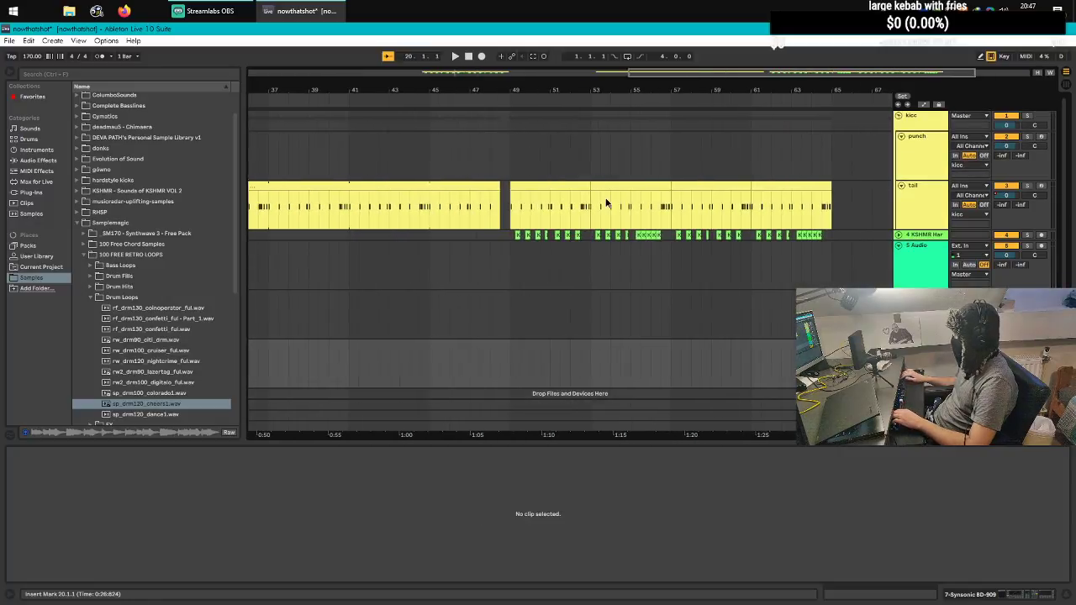
{"action": "scroll", "coordinate": [597, 177], "scroll_direction": "left", "scroll_amount": 12}
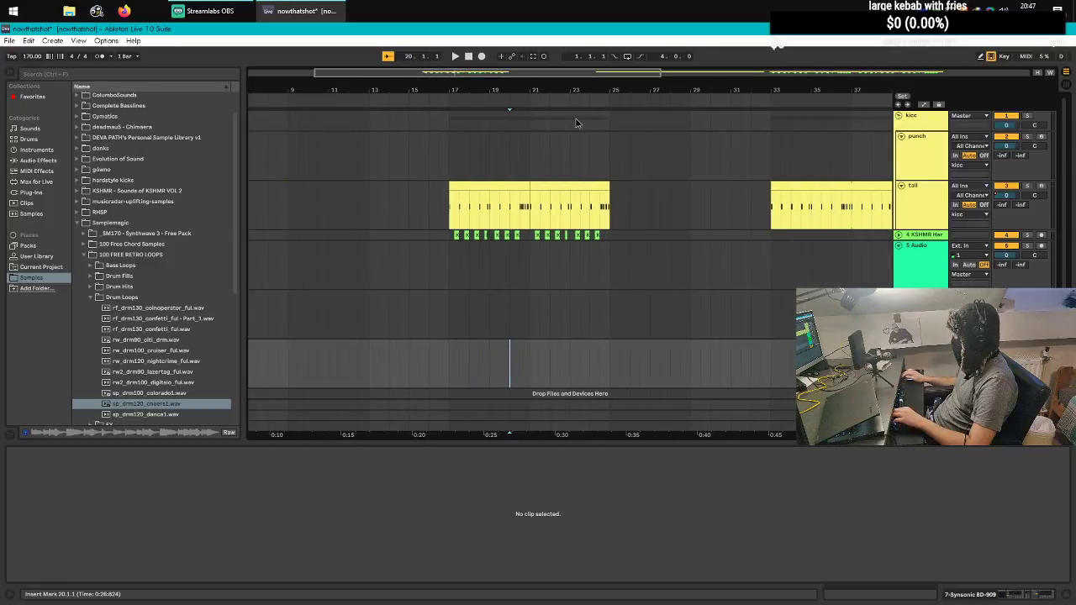
Step: Browse the VST plug-ins and expand the Bitsonic folder
{"action": "scroll", "coordinate": [575, 123], "scroll_direction": "left", "scroll_amount": 1}
{"action": "left_click", "coordinate": [541, 159]}
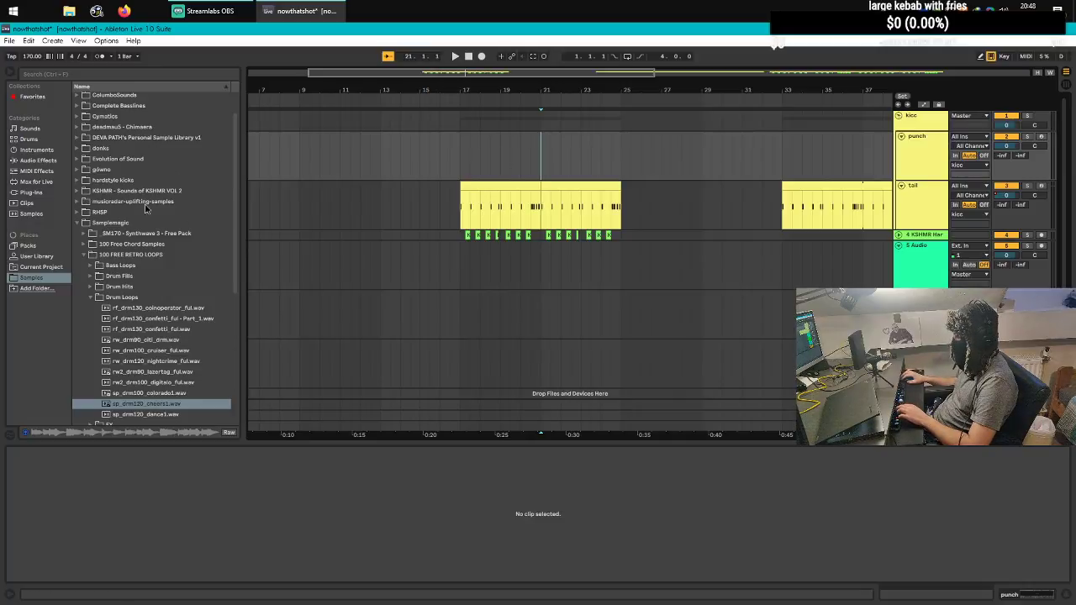
{"action": "left_click", "coordinate": [37, 214]}
{"action": "left_click", "coordinate": [32, 193]}
{"action": "scroll", "coordinate": [131, 148], "scroll_direction": "up", "scroll_amount": 10}
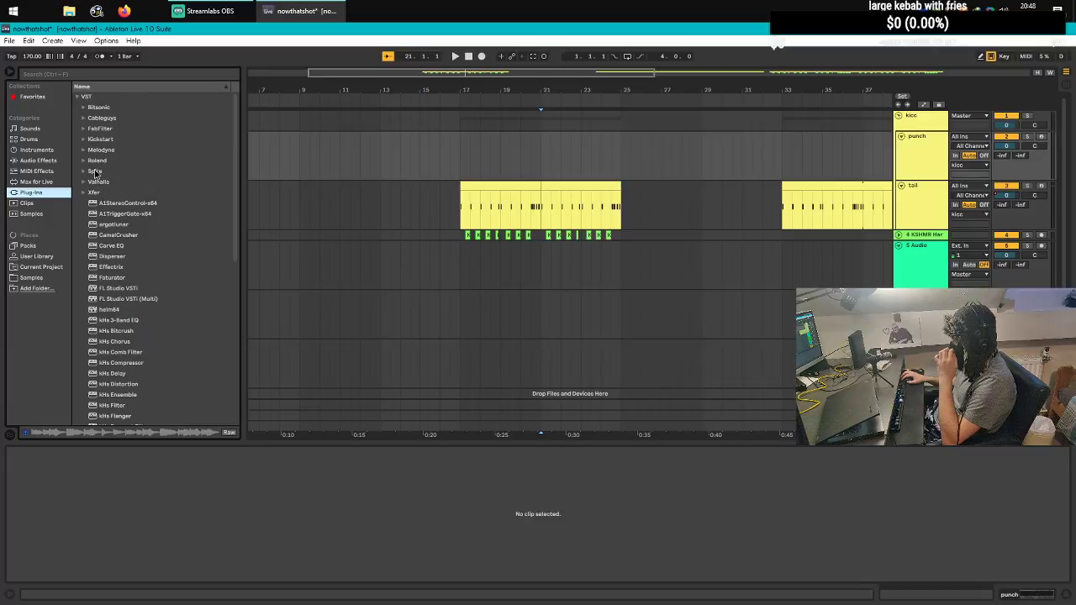
{"action": "left_click", "coordinate": [100, 108]}
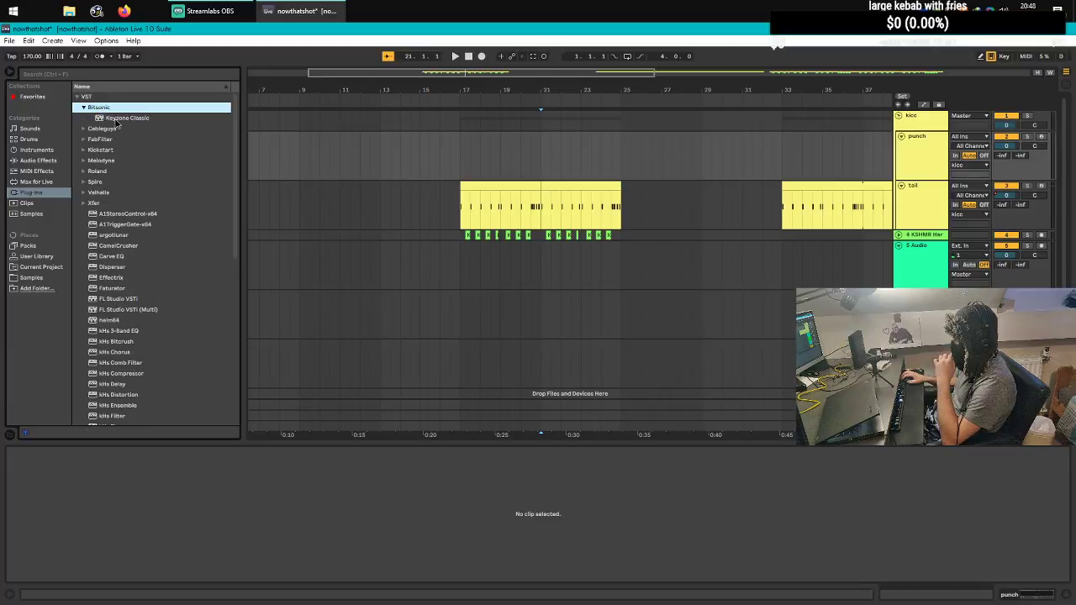
{"action": "double_click", "coordinate": [122, 118]}
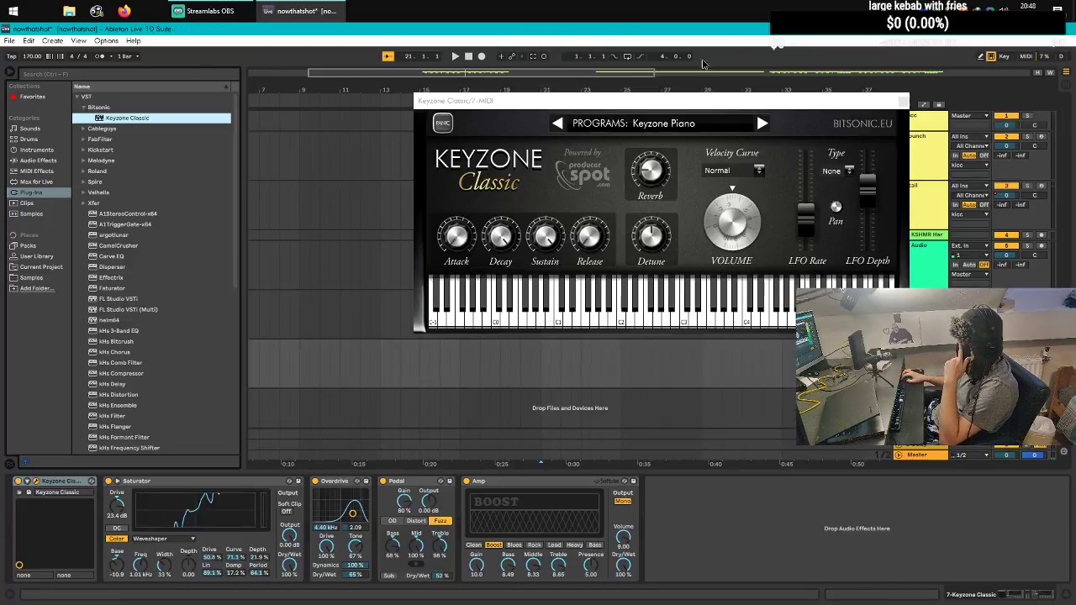
{"action": "left_click_drag", "start_coordinate": [734, 103], "coordinate": [540, 157]}
{"action": "left_click", "coordinate": [712, 156]}
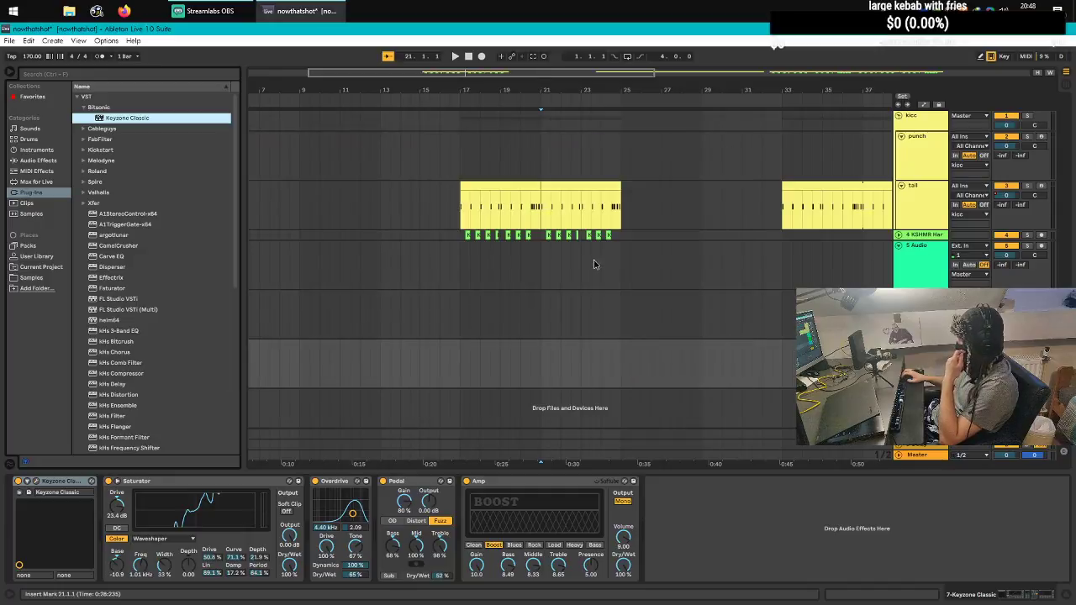
{"action": "key", "text": "ctrl+z"}
Step: Add the Keyzone Classic instrument on a new MIDI track and choose its Yamaha Grand Piano program
{"action": "left_click_drag", "start_coordinate": [131, 117], "coordinate": [452, 422]}
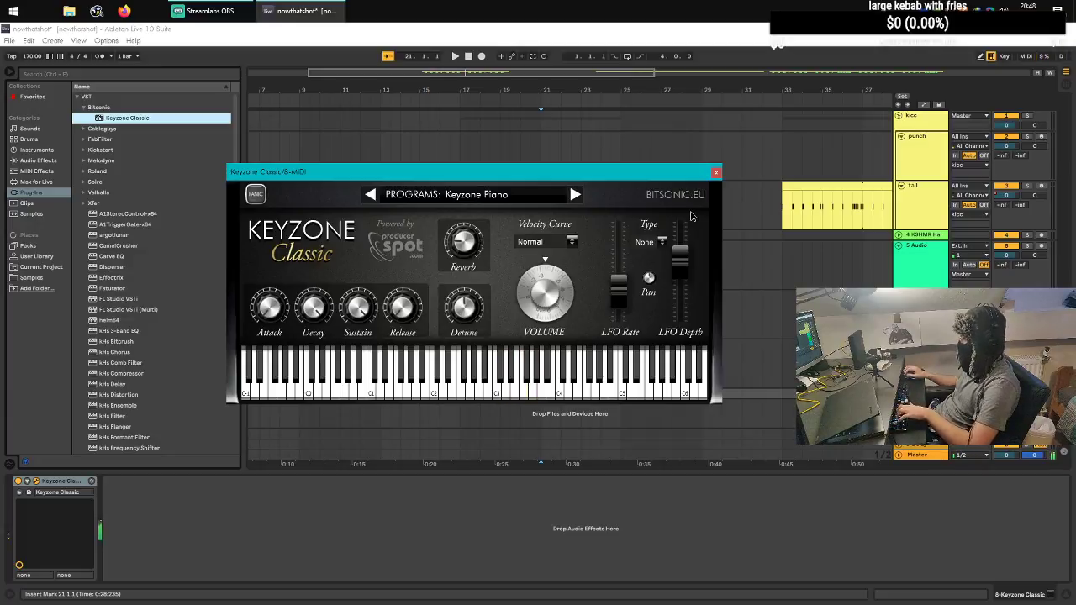
{"action": "left_click", "coordinate": [479, 195]}
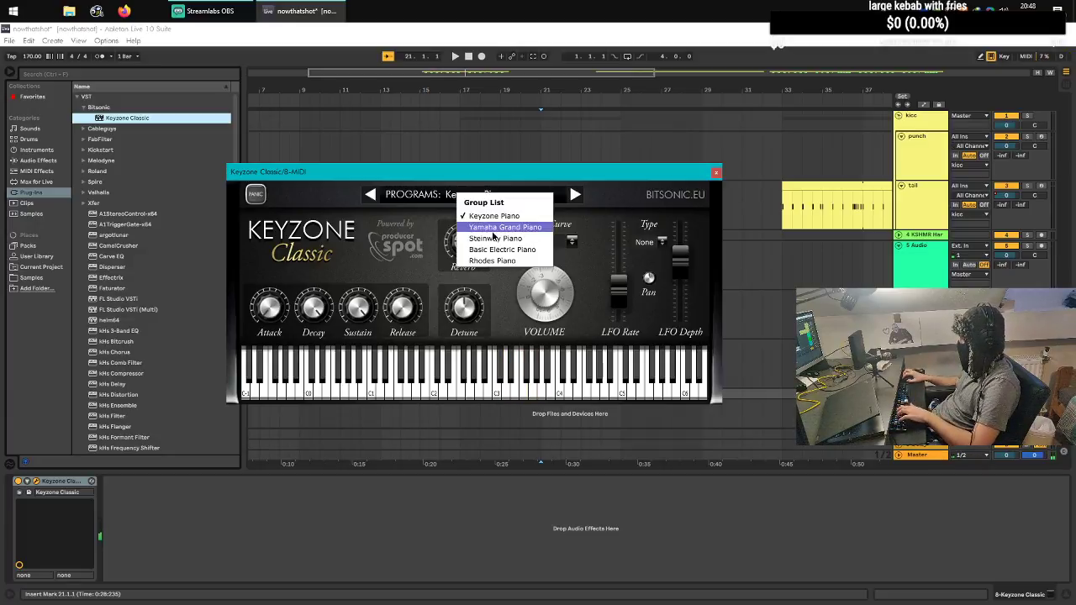
{"action": "left_click", "coordinate": [494, 228]}
Step: Audition Keyzone Classic's other piano programs with a few test notes, ending on Yamaha Grand Piano
{"action": "left_click", "coordinate": [575, 195]}
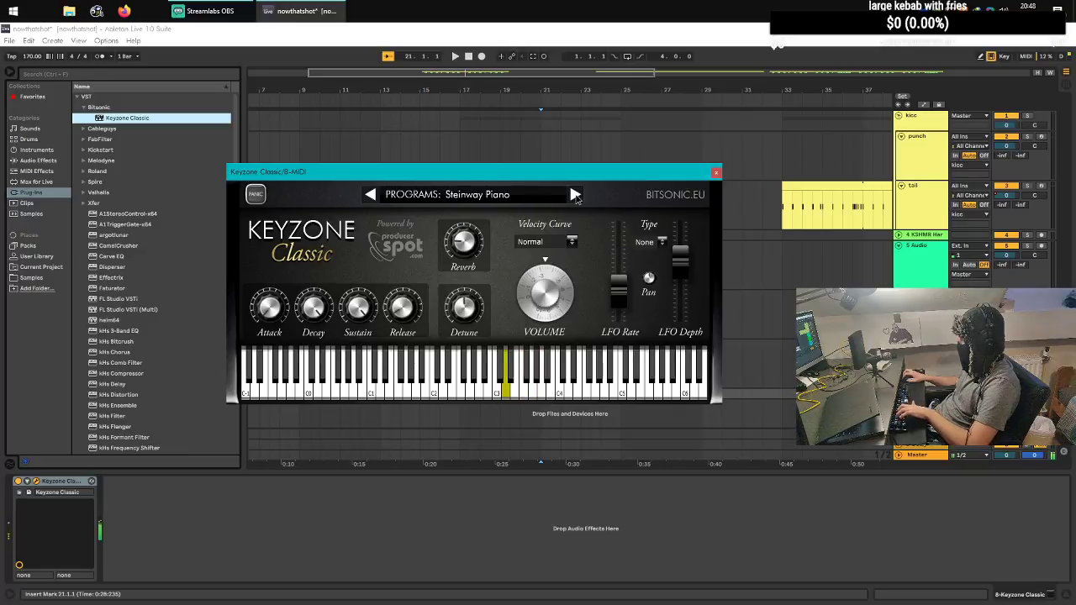
{"action": "left_click", "coordinate": [575, 195]}
{"action": "left_click", "coordinate": [575, 195]}
{"action": "left_click", "coordinate": [371, 196]}
{"action": "left_click", "coordinate": [371, 196]}
{"action": "left_click", "coordinate": [375, 199]}
{"action": "left_click", "coordinate": [375, 199]}
{"action": "key", "text": "h"}
{"action": "key", "text": "f"}
{"action": "key", "text": "h"}
{"action": "left_click", "coordinate": [576, 198]}
Step: Play test notes on the Yamaha Grand Piano, centring on D3
{"action": "key", "text": "f"}
{"action": "key", "text": "s"}
{"action": "key", "text": "h"}
{"action": "key", "text": "s"}
{"action": "key", "text": "s"}
{"action": "key", "text": "f"}
{"action": "key", "text": "h"}
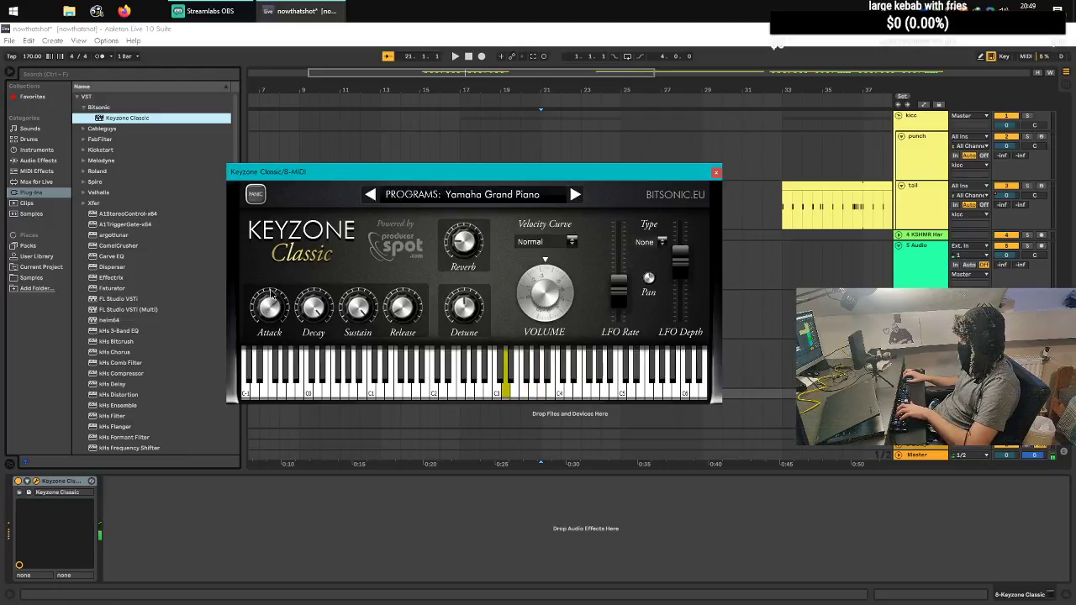
{"action": "key", "text": "s"}
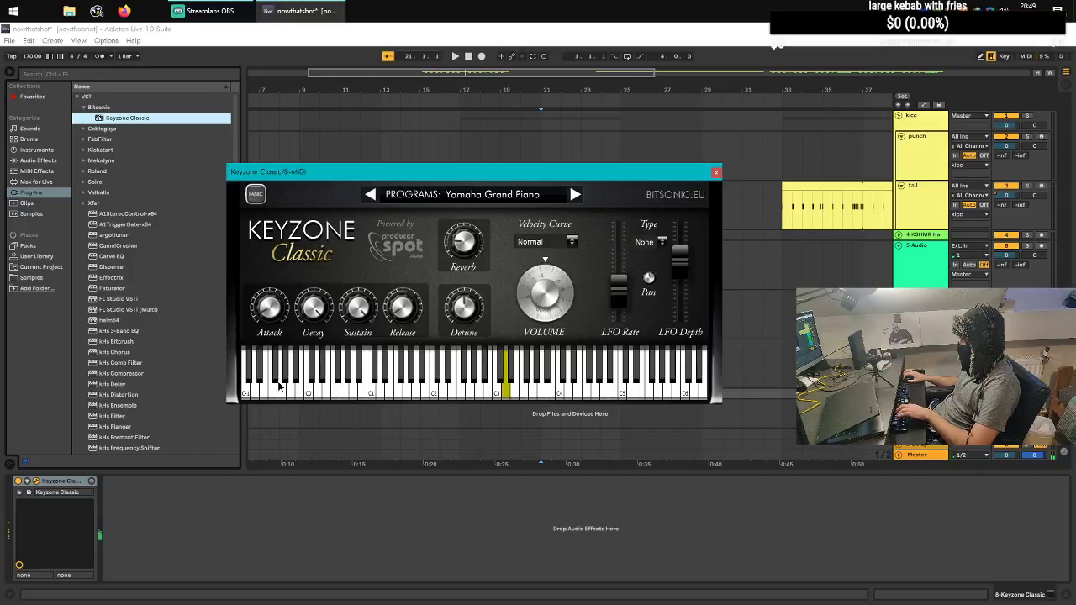
{"action": "key", "text": "s"}
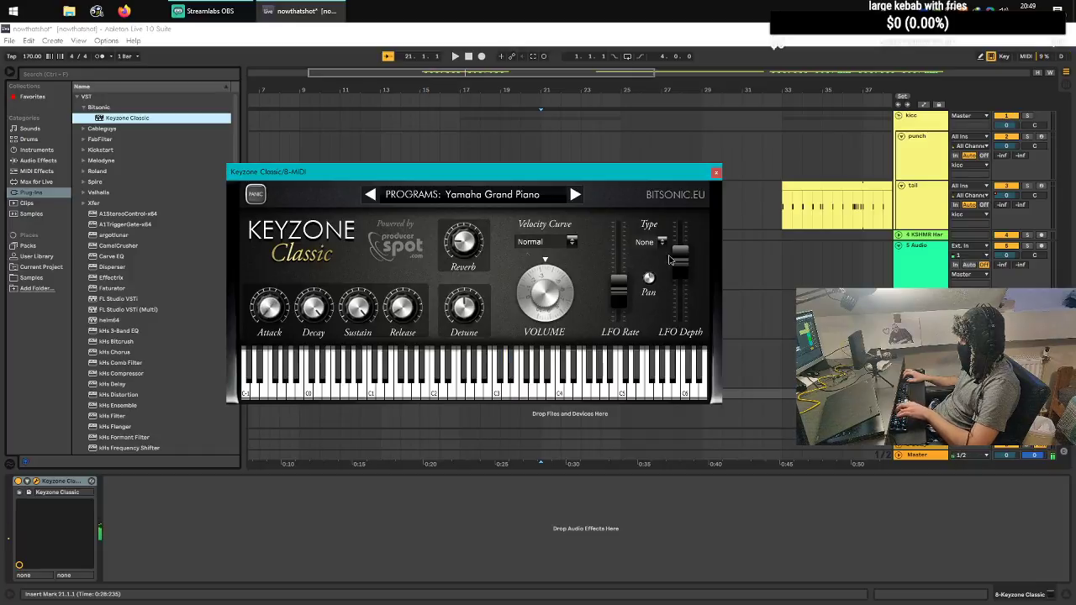
{"action": "key", "text": "s"}
{"action": "key", "text": "s"}
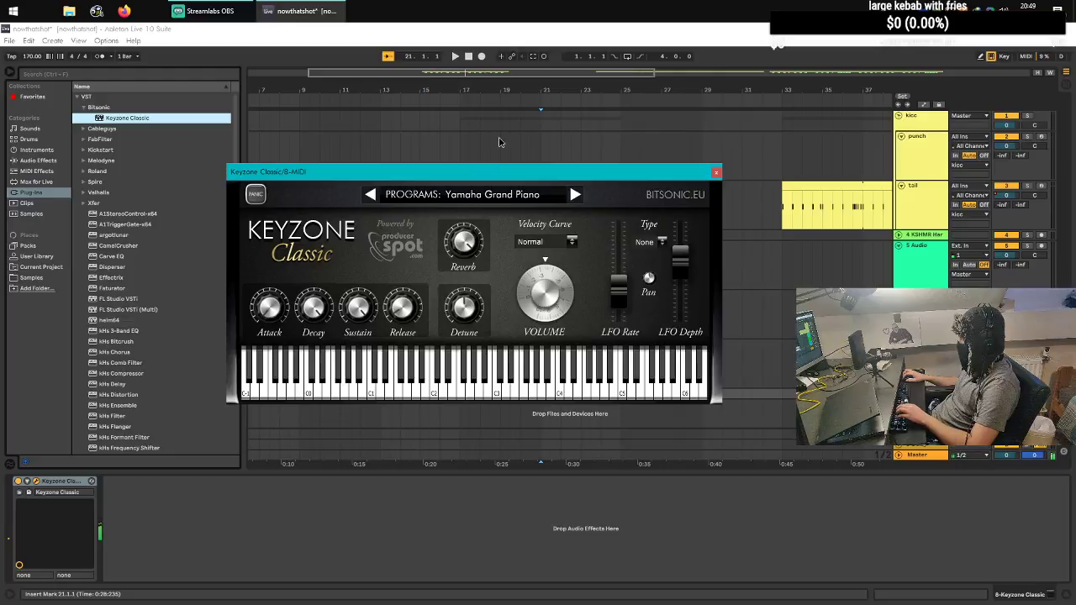
{"action": "key", "text": "s"}
{"action": "key", "text": "s"}
{"action": "key", "text": "s"}
{"action": "key", "text": "s"}
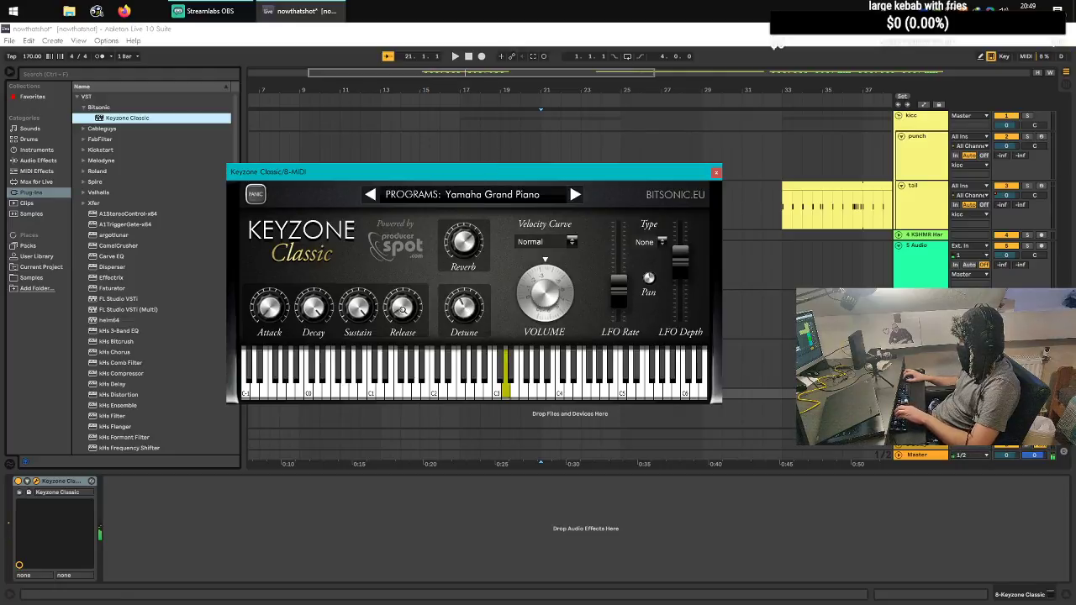
{"action": "key", "text": "s"}
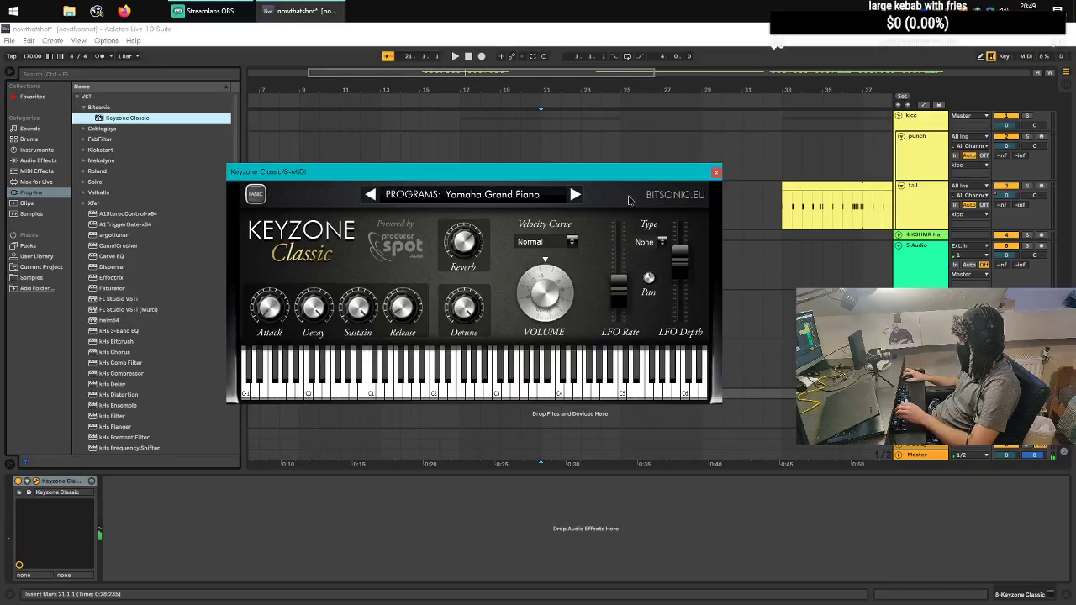
Step: Close the Keyzone Classic window and delete its track, returning to the Synsonic BD-909 track
{"action": "left_click", "coordinate": [716, 172]}
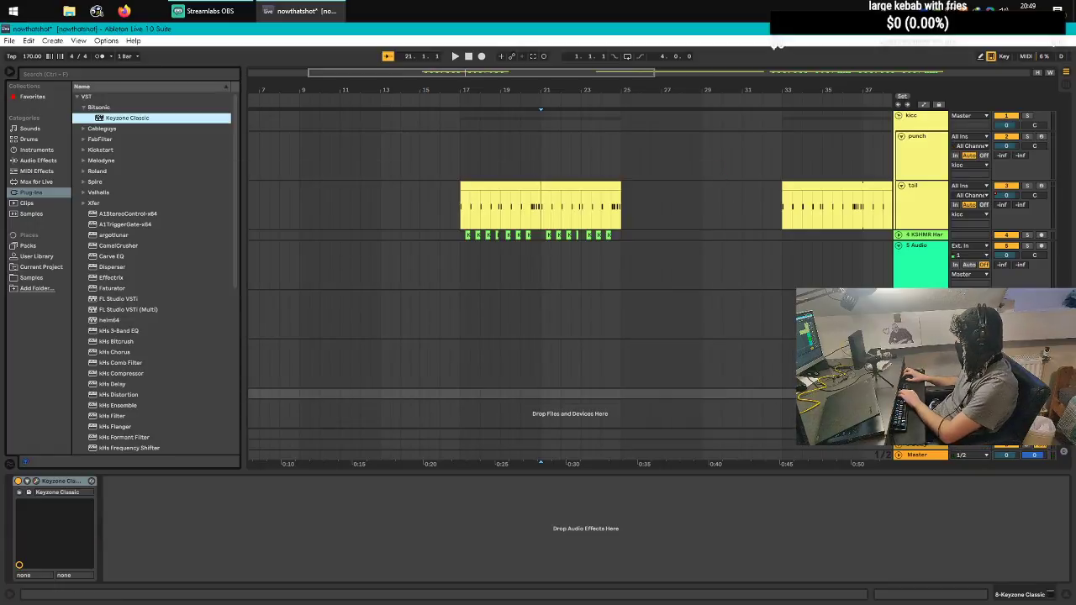
{"action": "left_click", "coordinate": [920, 393]}
{"action": "left_click", "coordinate": [550, 361]}
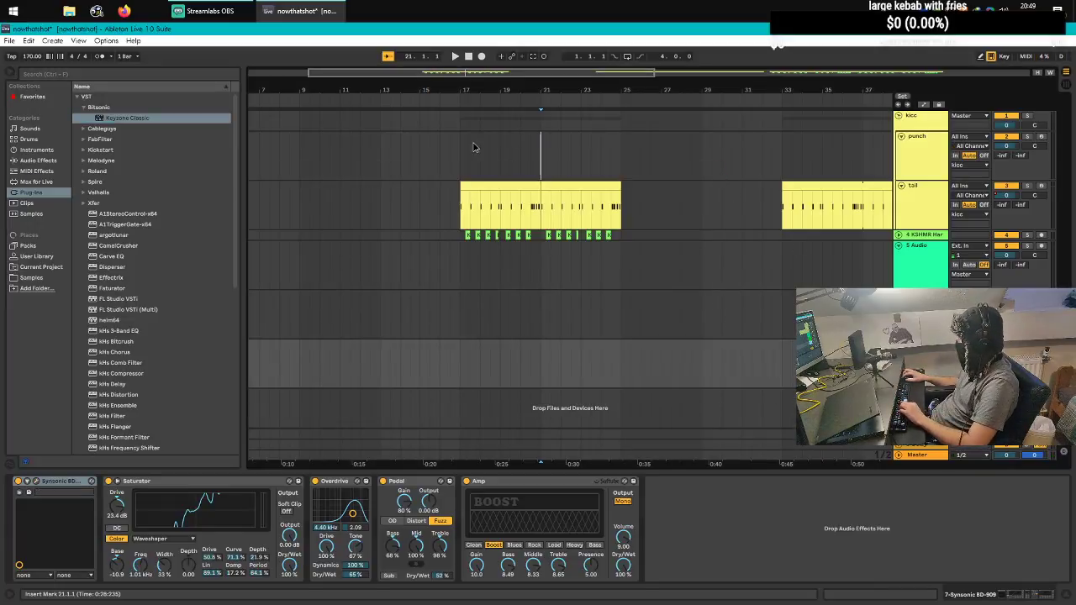
Step: Play the arrangement from just before bar 17 and check the punch track's devices
{"action": "key", "text": "space"}
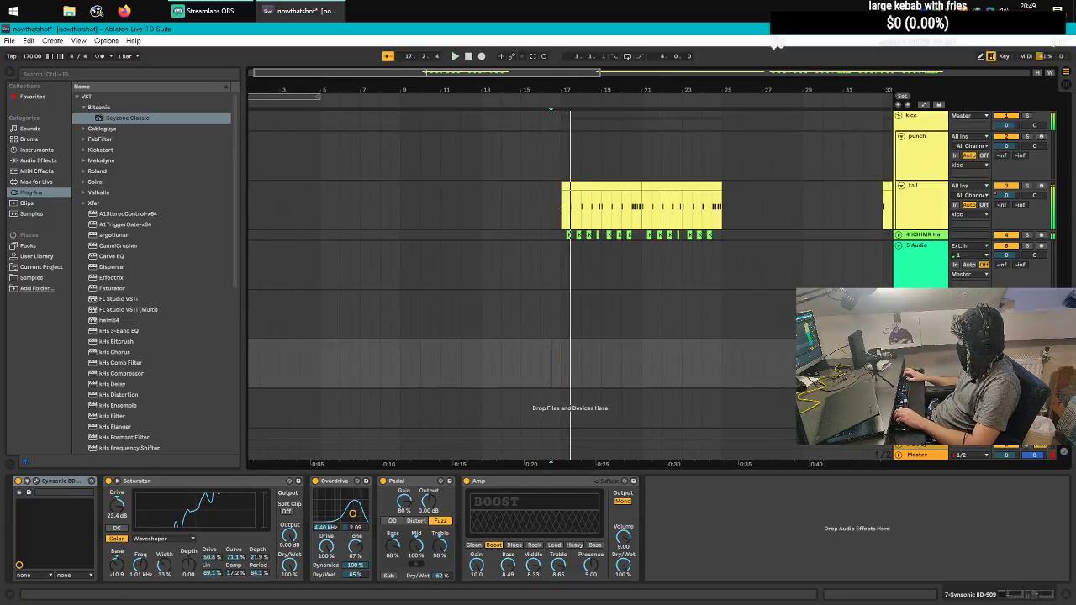
{"action": "left_click", "coordinate": [1043, 137]}
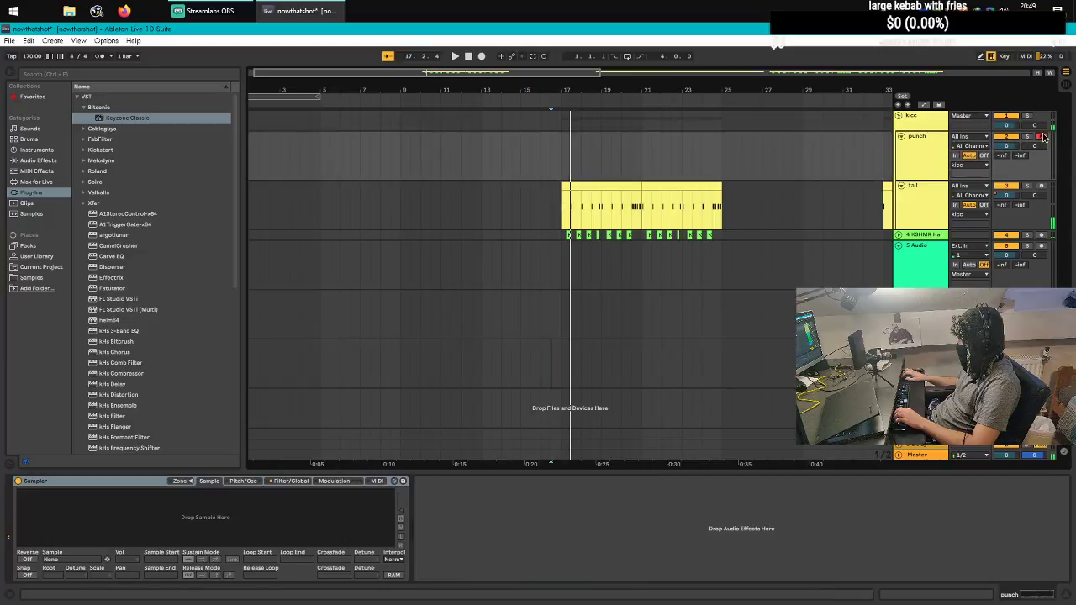
{"action": "left_click", "coordinate": [1042, 137]}
Step: Move the Synsonic BD-909 track into the kicc group and delete the punch track
{"action": "left_click", "coordinate": [920, 152]}
{"action": "left_click_drag", "start_coordinate": [918, 348], "coordinate": [920, 178]}
{"action": "left_click", "coordinate": [928, 149]}
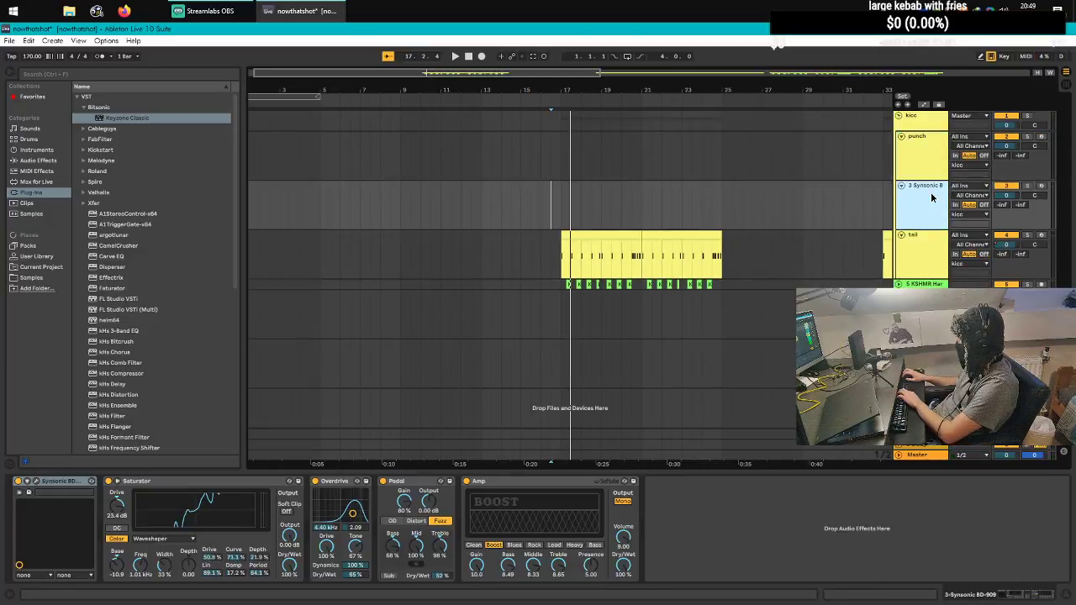
{"action": "key", "text": "Delete"}
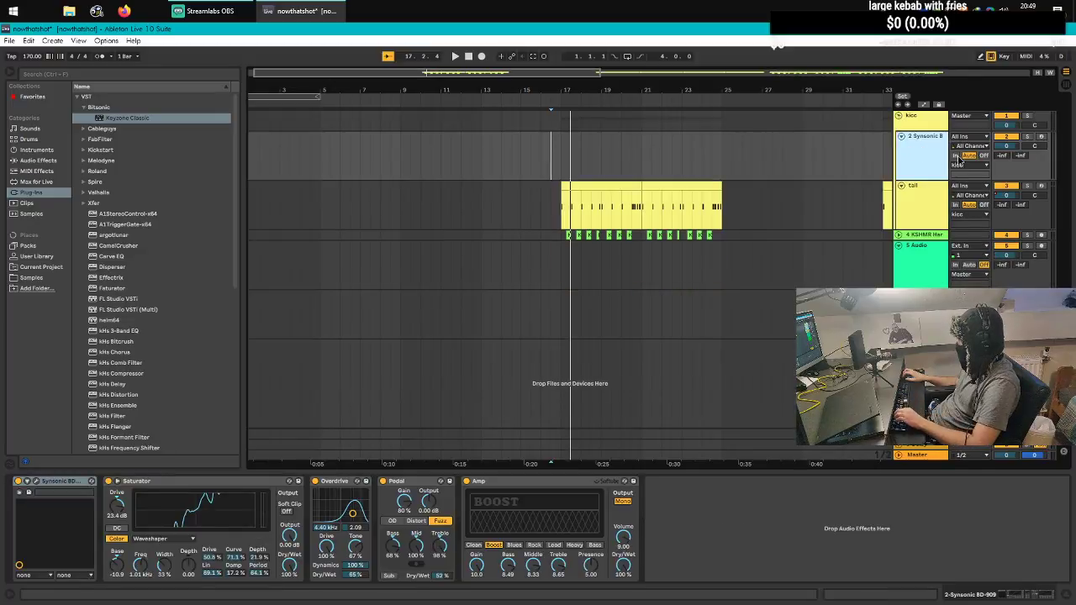
Step: Arm the Synsonic BD-909 track and copy the tail track's MIDI clips onto it across bars 17 to 25
{"action": "left_click", "coordinate": [1041, 138]}
{"action": "left_click", "coordinate": [585, 191]}
{"action": "left_click_drag", "start_coordinate": [588, 186], "coordinate": [593, 156]}
{"action": "key", "text": "ctrl+d"}
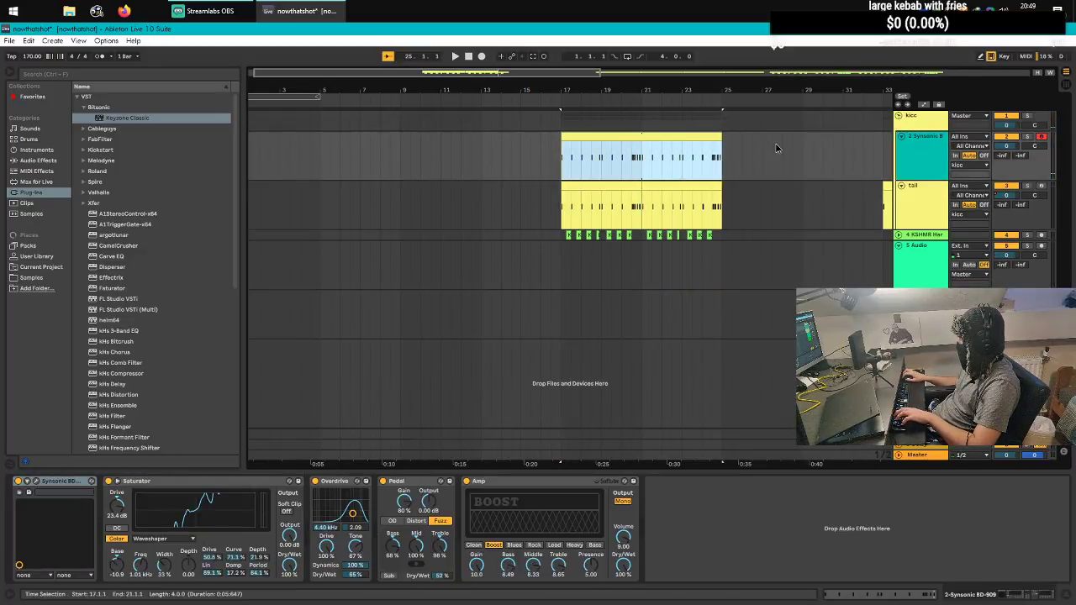
Step: Solo the Synsonic BD-909 track and play it from bar 17
{"action": "left_click", "coordinate": [1029, 137]}
{"action": "left_click", "coordinate": [564, 147]}
{"action": "key", "text": "space"}
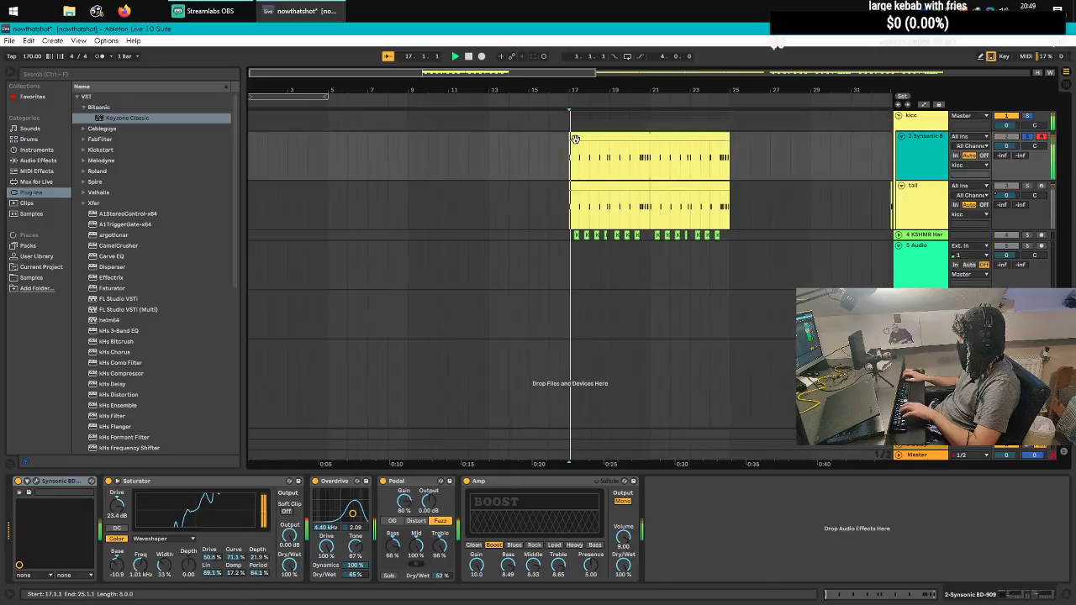
Step: Open the first Synsonic BD-909 clip in an enlarged note editor and transpose all its notes down three octaves to D0
{"action": "double_click", "coordinate": [576, 137]}
{"action": "left_click_drag", "start_coordinate": [483, 447], "coordinate": [475, 136]}
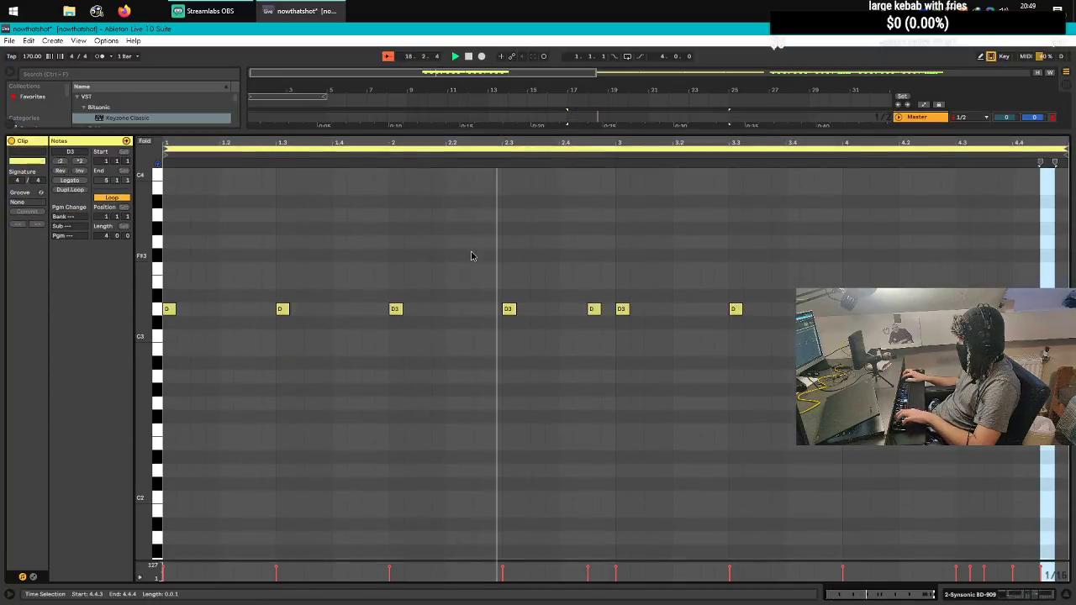
{"action": "left_click", "coordinate": [473, 256]}
{"action": "key", "text": "ctrl+a"}
{"action": "key", "text": "shift+Down"}
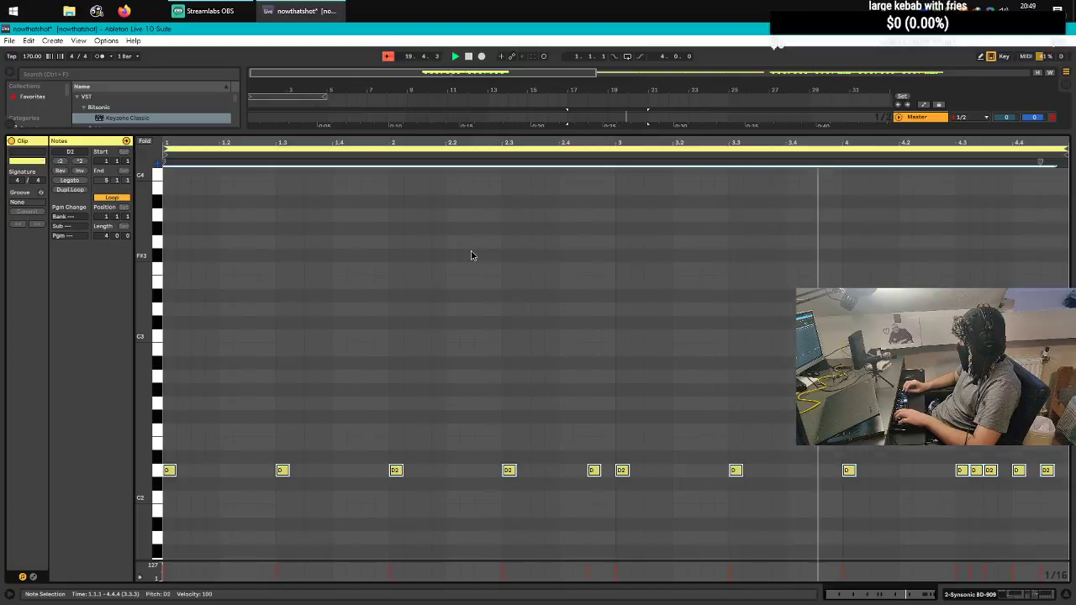
{"action": "key", "text": "shift+Down"}
{"action": "key", "text": "shift+Down"}
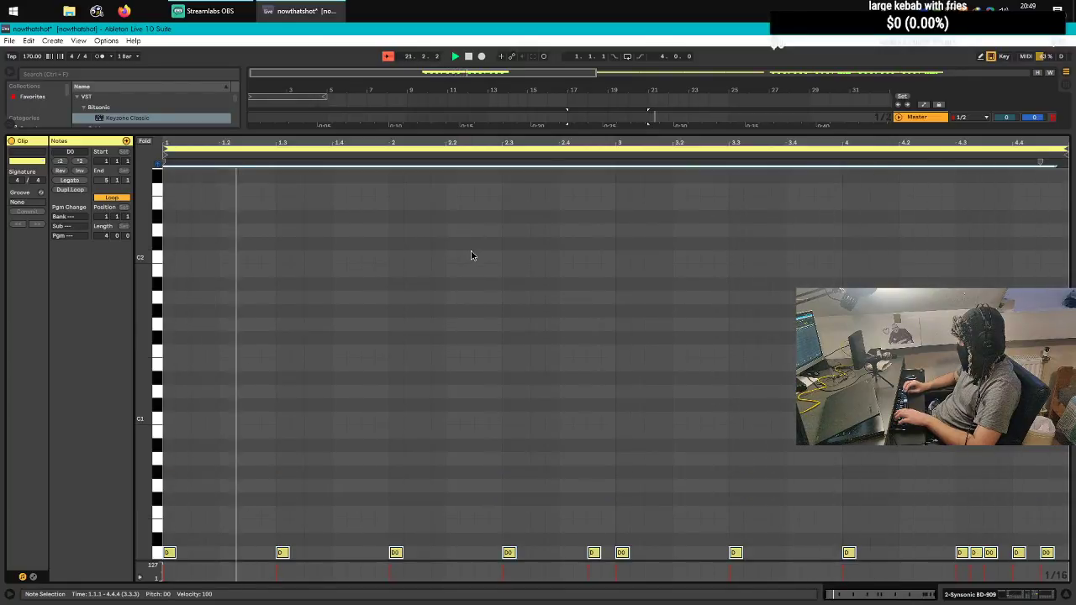
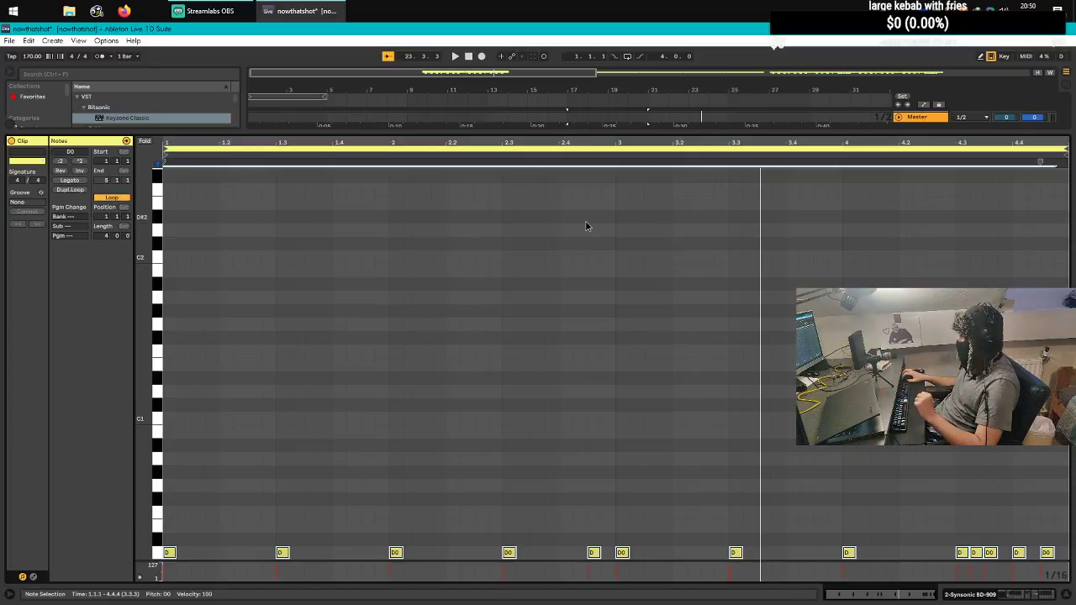
{"action": "scroll", "coordinate": [560, 349], "scroll_direction": "up", "scroll_amount": 5, "text": "ctrl"}
{"action": "scroll", "coordinate": [560, 350], "scroll_direction": "down", "scroll_amount": 5}
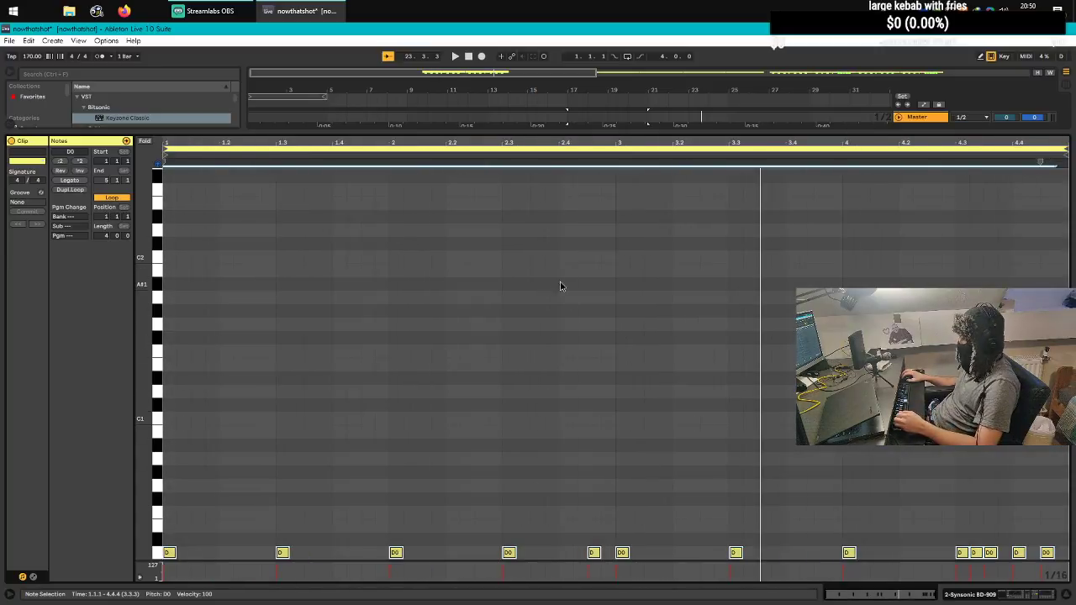
{"action": "scroll", "coordinate": [551, 287], "scroll_direction": "down", "scroll_amount": 6}
{"action": "scroll", "coordinate": [574, 272], "scroll_direction": "up", "scroll_amount": 4}
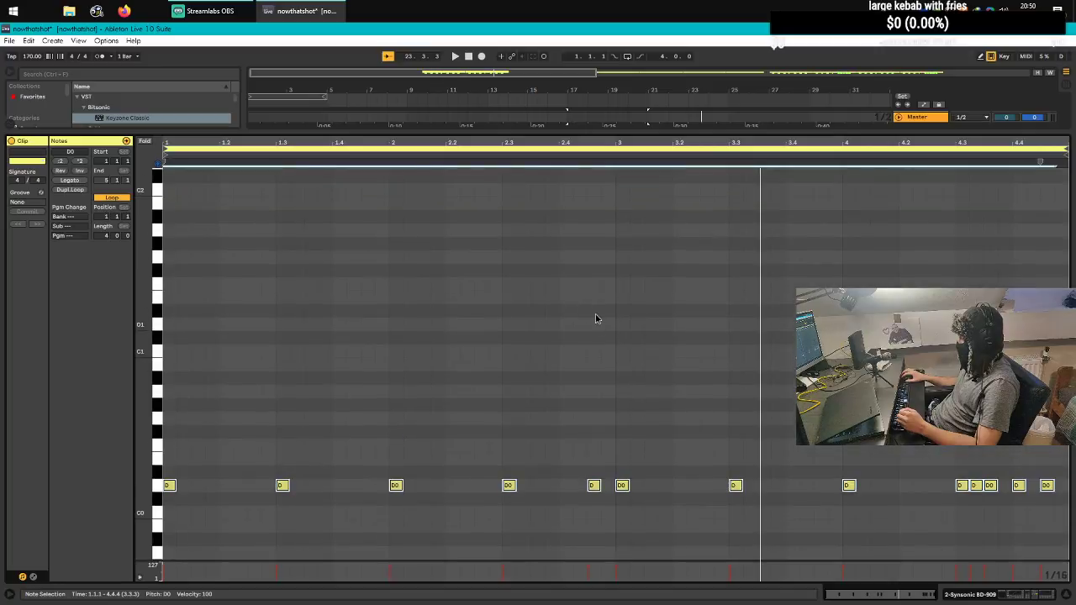
{"action": "scroll", "coordinate": [600, 319], "scroll_direction": "up", "scroll_amount": 1}
{"action": "scroll", "coordinate": [538, 322], "scroll_direction": "down", "scroll_amount": 2}
{"action": "left_click", "coordinate": [342, 331]}
{"action": "mouse_move", "coordinate": [311, 315]}
{"action": "left_mouse_down"}
{"action": "mouse_move", "coordinate": [316, 352]}
{"action": "mouse_move", "coordinate": [363, 341]}
{"action": "left_mouse_up"}
{"action": "left_click", "coordinate": [332, 356]}
{"action": "left_click", "coordinate": [418, 317]}
{"action": "left_click_drag", "start_coordinate": [406, 303], "coordinate": [503, 353]}
{"action": "mouse_move", "coordinate": [629, 375]}
{"action": "left_mouse_down"}
{"action": "mouse_move", "coordinate": [432, 327]}
{"action": "mouse_move", "coordinate": [474, 331]}
{"action": "mouse_move", "coordinate": [435, 316]}
{"action": "mouse_move", "coordinate": [644, 337]}
{"action": "left_mouse_up"}
{"action": "left_click", "coordinate": [431, 296]}
{"action": "left_click_drag", "start_coordinate": [415, 333], "coordinate": [648, 338]}
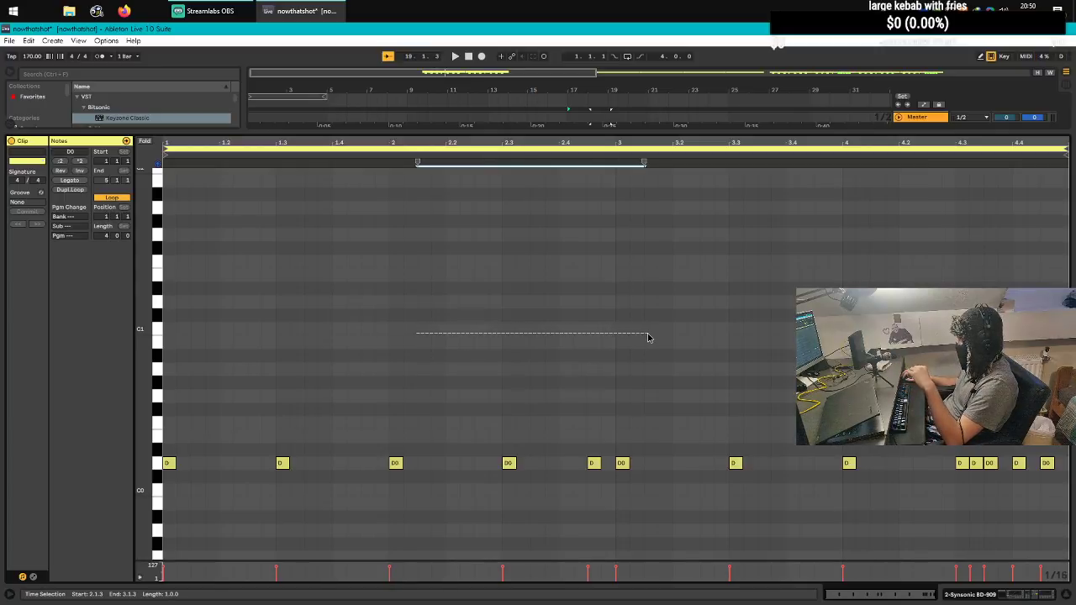
{"action": "left_click_drag", "start_coordinate": [649, 337], "coordinate": [829, 334]}
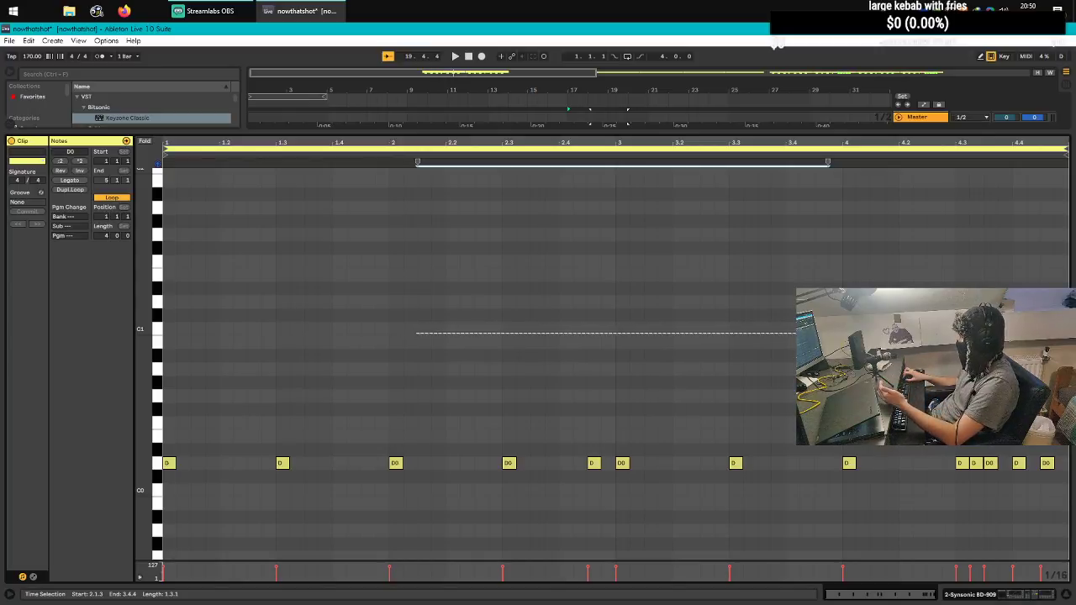
{"action": "left_click_drag", "start_coordinate": [417, 333], "coordinate": [829, 333]}
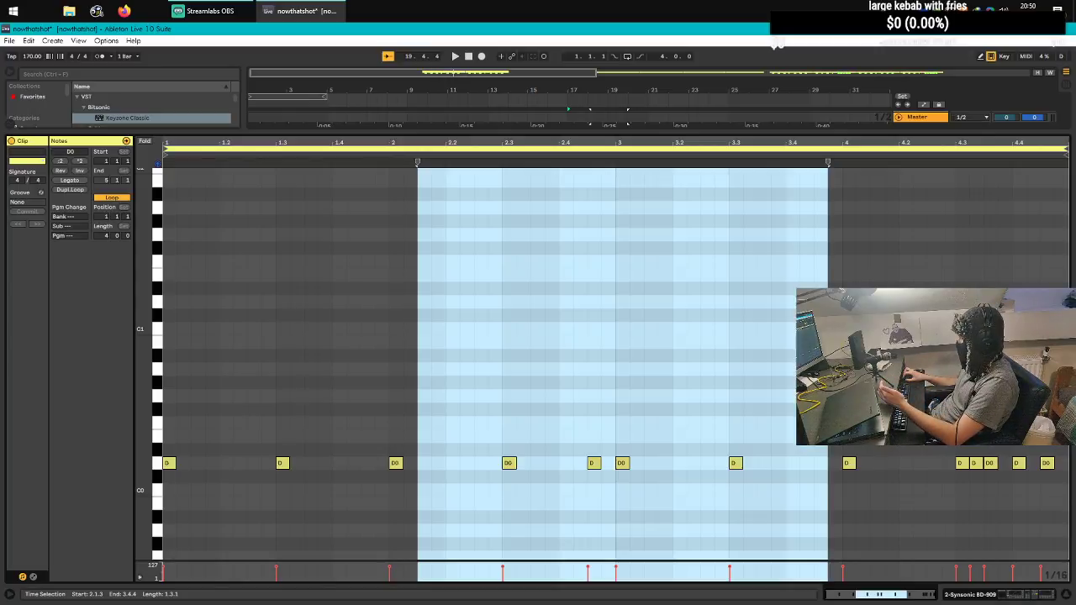
{"action": "left_click", "coordinate": [757, 297]}
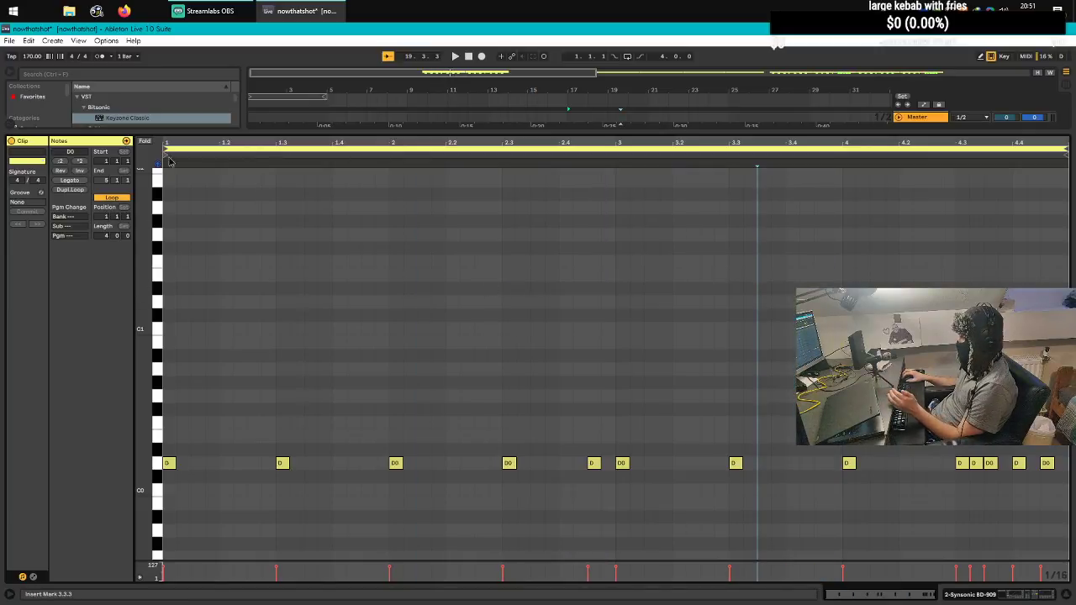
{"action": "left_click", "coordinate": [157, 238]}
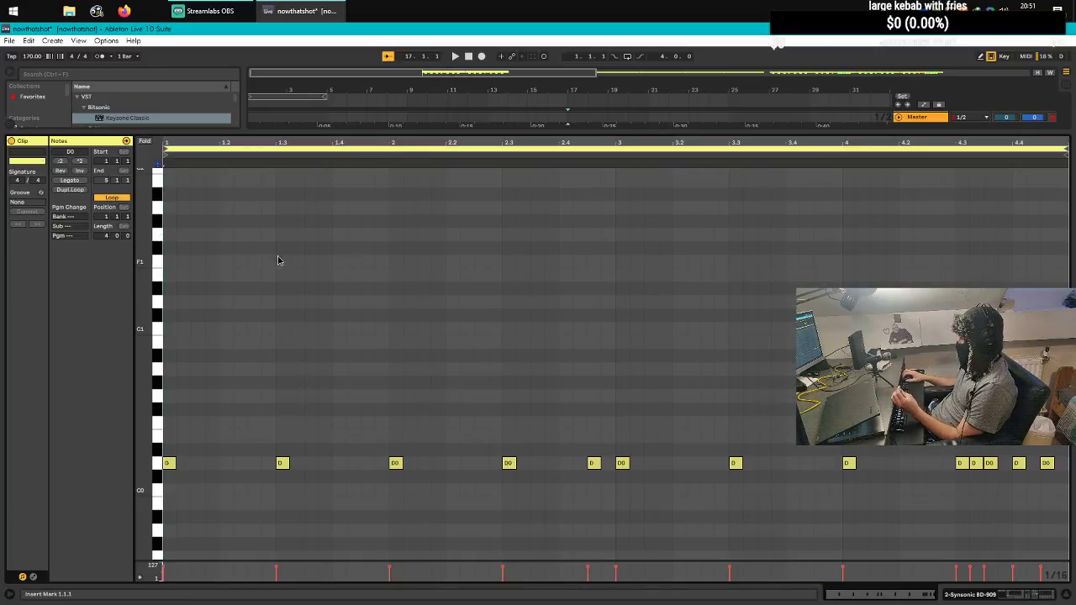
Step: Shrink the note editor to bring the arrangement around bars 17 to 25 back into view
{"action": "left_click_drag", "start_coordinate": [561, 129], "coordinate": [545, 484]}
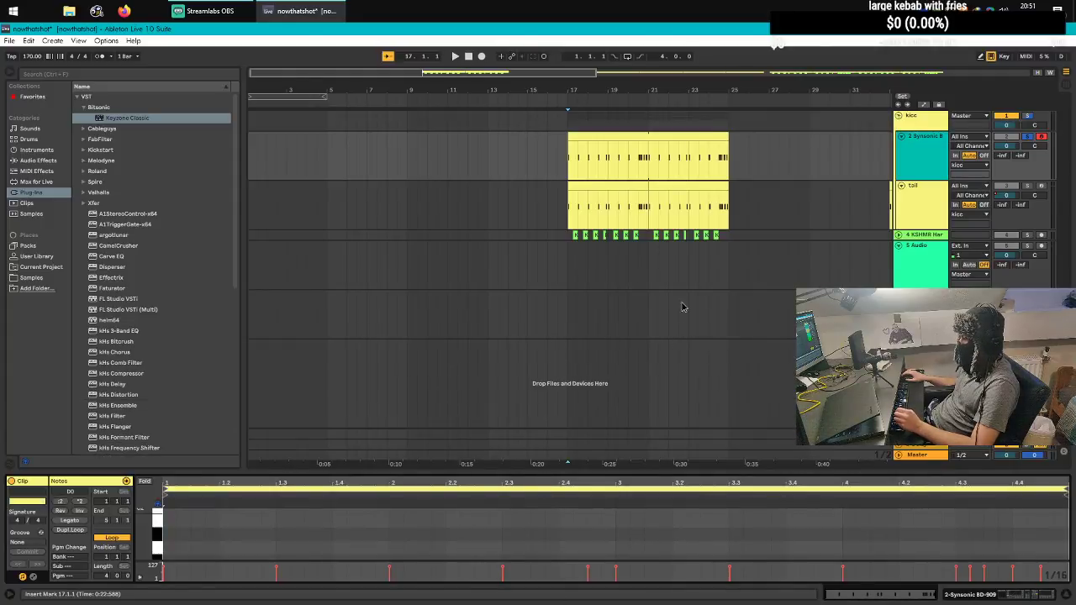
{"action": "scroll", "coordinate": [613, 281], "scroll_direction": "right", "scroll_amount": 5}
{"action": "scroll", "coordinate": [552, 262], "scroll_direction": "left", "scroll_amount": 2}
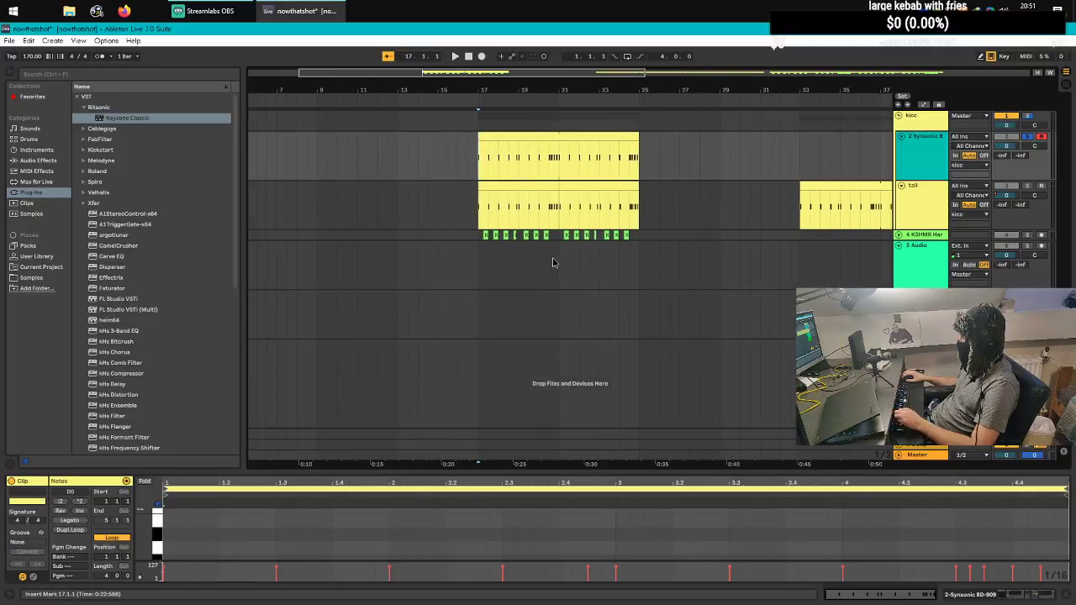
{"action": "right_click", "coordinate": [485, 183]}
{"action": "right_click", "coordinate": [476, 191]}
{"action": "right_click", "coordinate": [468, 202]}
{"action": "right_click", "coordinate": [477, 197]}
{"action": "right_click", "coordinate": [469, 218]}
{"action": "right_click", "coordinate": [694, 222]}
{"action": "right_click", "coordinate": [687, 221]}
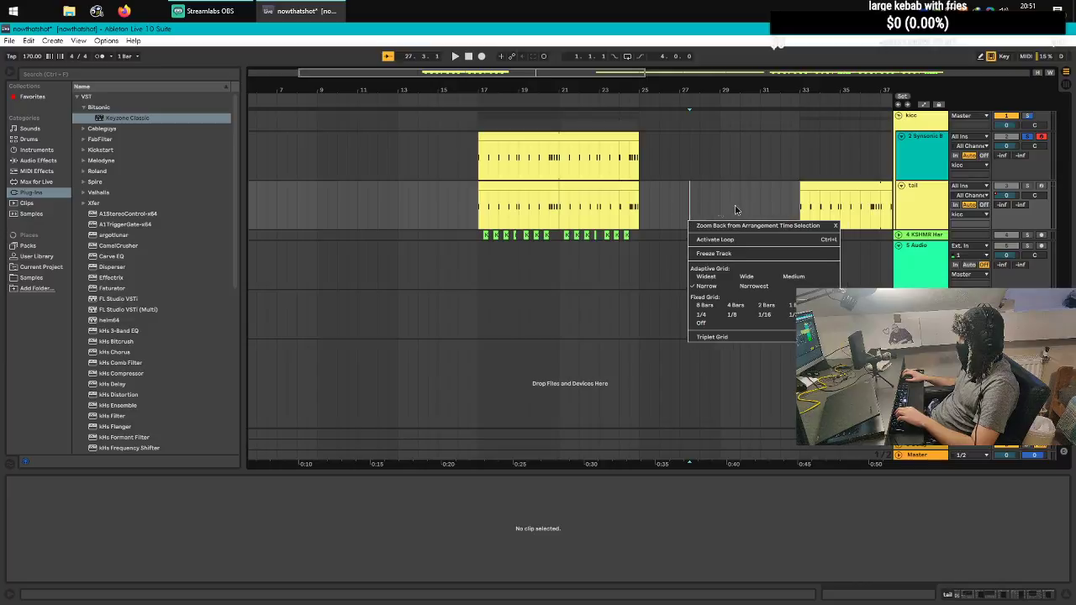
{"action": "left_click", "coordinate": [700, 209]}
{"action": "left_click", "coordinate": [694, 209]}
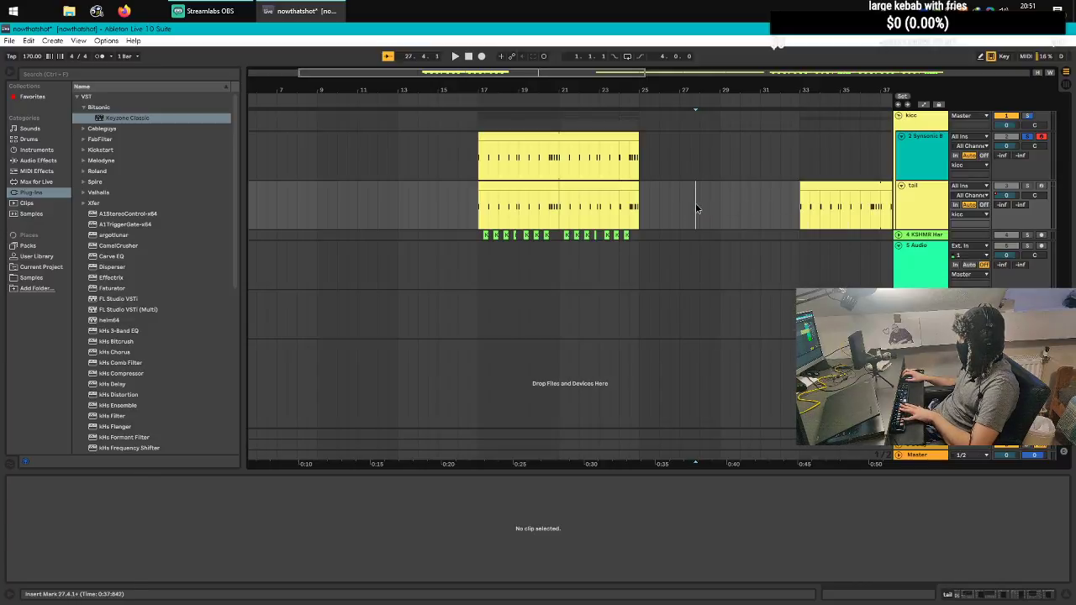
{"action": "double_click", "coordinate": [696, 206]}
{"action": "left_click", "coordinate": [701, 184]}
{"action": "key", "text": "Delete"}
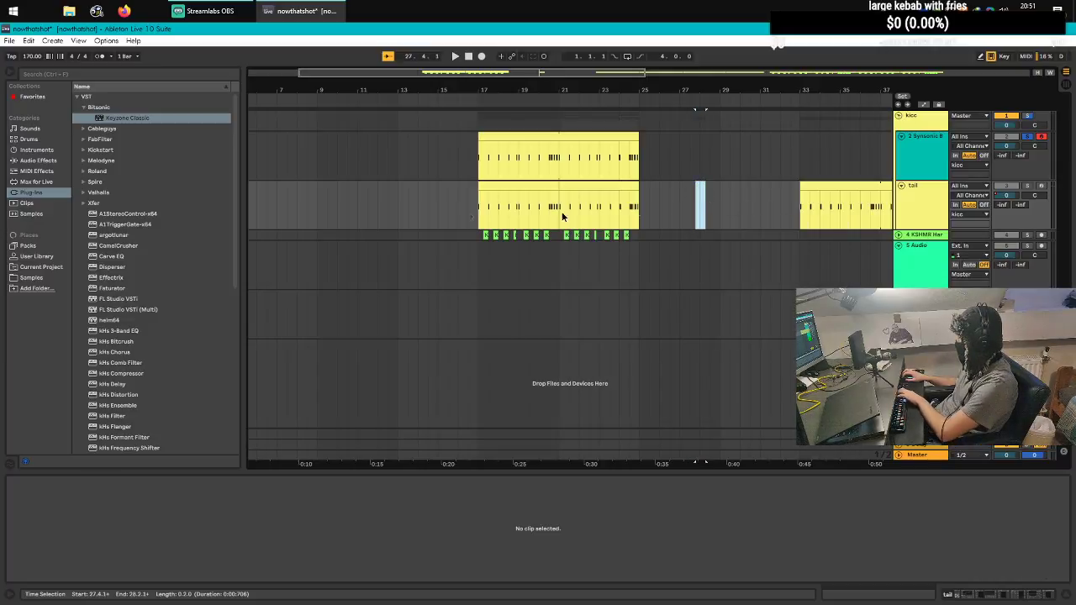
Step: Play from bar 17 and, in the Synsonic BD-909 track's Saturator, turn Color off and DC on
{"action": "left_click", "coordinate": [476, 210]}
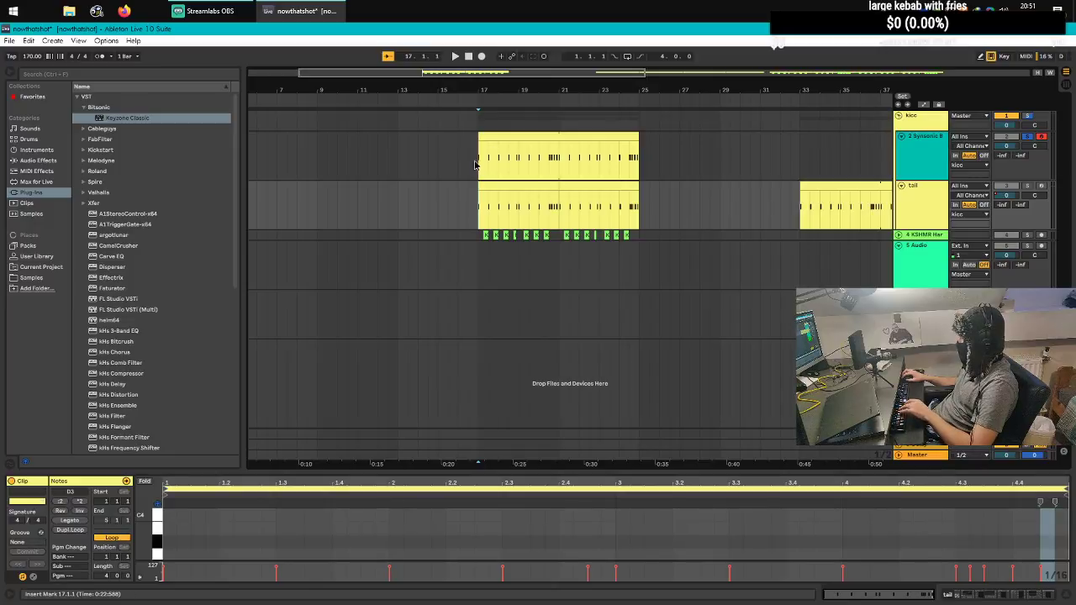
{"action": "key", "text": "space"}
{"action": "left_click", "coordinate": [919, 148]}
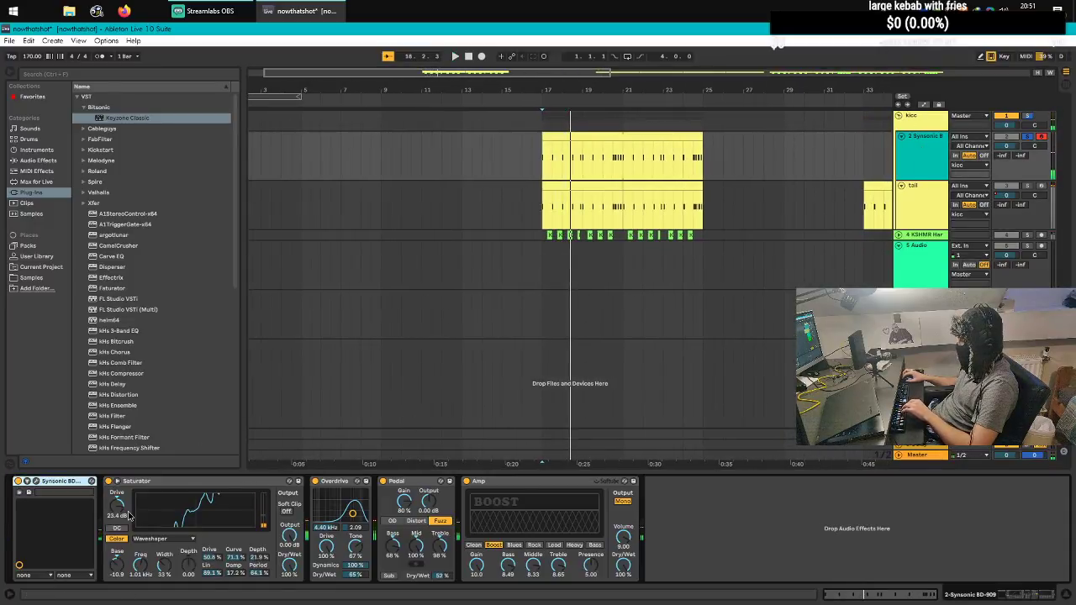
{"action": "key", "text": "space"}
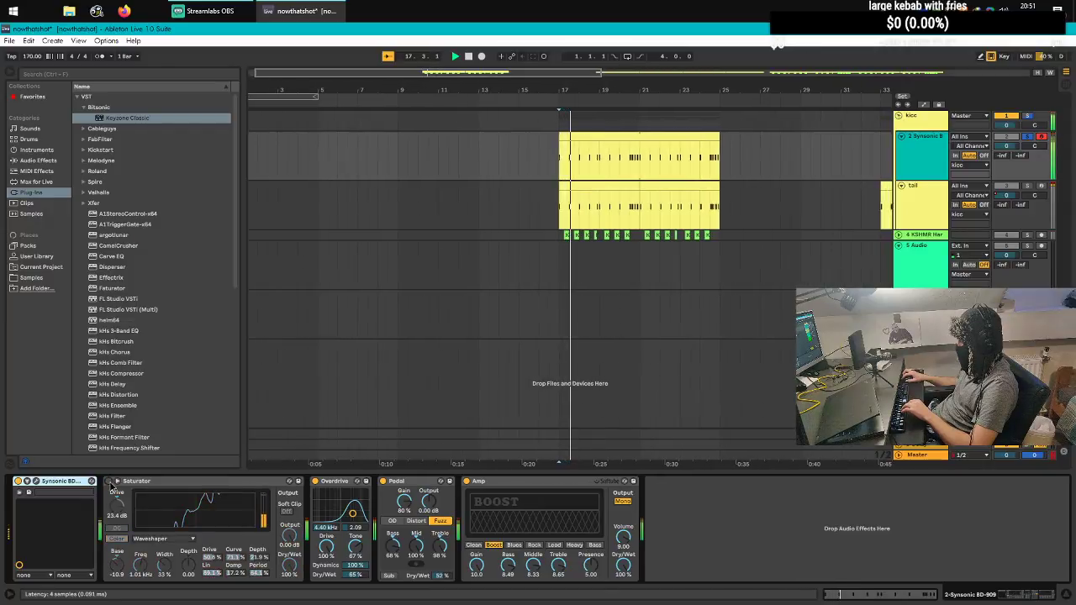
{"action": "left_click", "coordinate": [117, 540]}
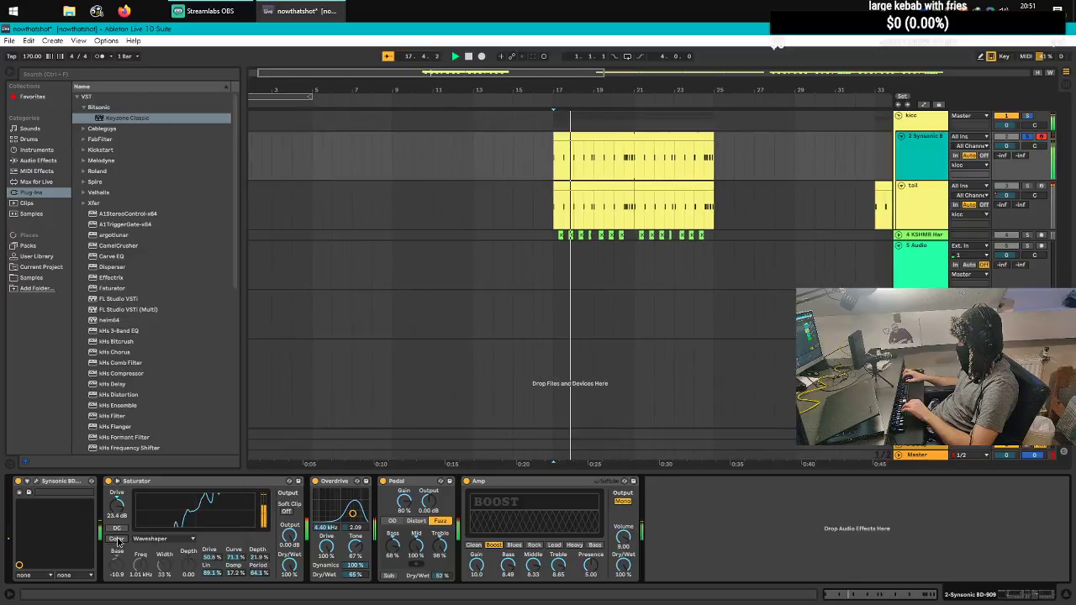
{"action": "left_click", "coordinate": [118, 529]}
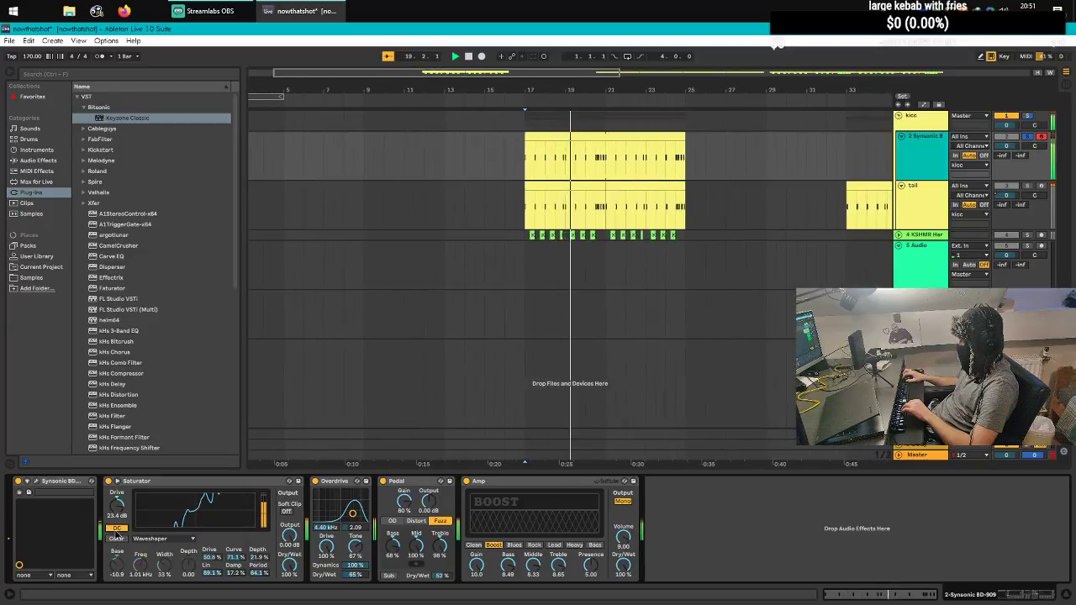
Step: Set the Saturator's waveshaper to Drive 53.1%, Curve 22.7%, Depth 33.6%, Lin 100%, Damp 0% and Period 100% while replaying from bar 17
{"action": "left_click_drag", "start_coordinate": [237, 558], "coordinate": [237, 523]}
{"action": "left_click_drag", "start_coordinate": [239, 568], "coordinate": [239, 601]}
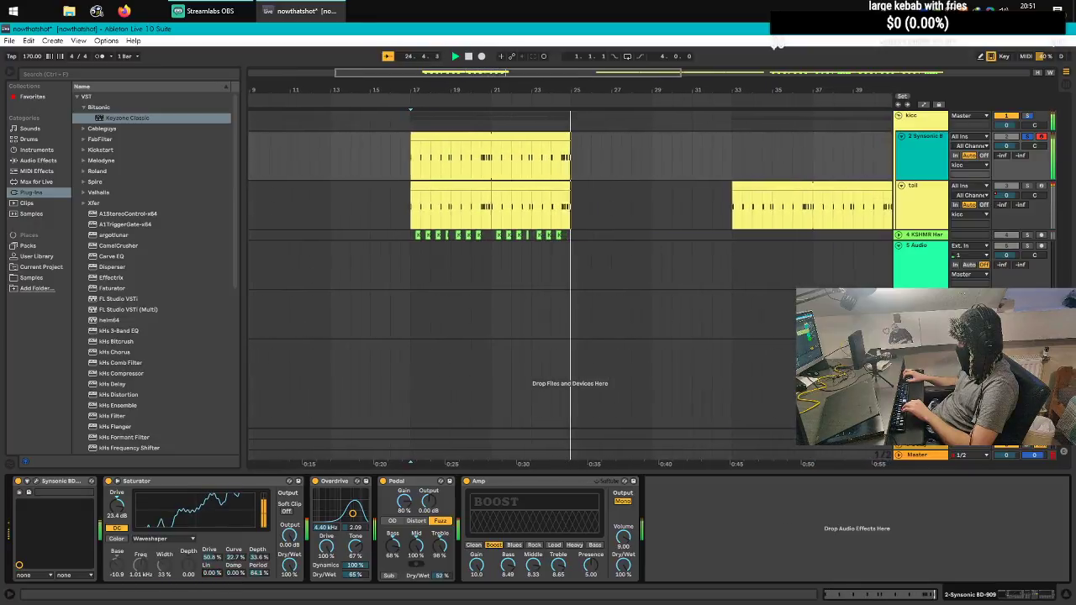
{"action": "key", "text": "space"}
{"action": "key", "text": "space"}
{"action": "left_click_drag", "start_coordinate": [212, 576], "coordinate": [212, 540]}
{"action": "left_click_drag", "start_coordinate": [259, 574], "coordinate": [212, 521]}
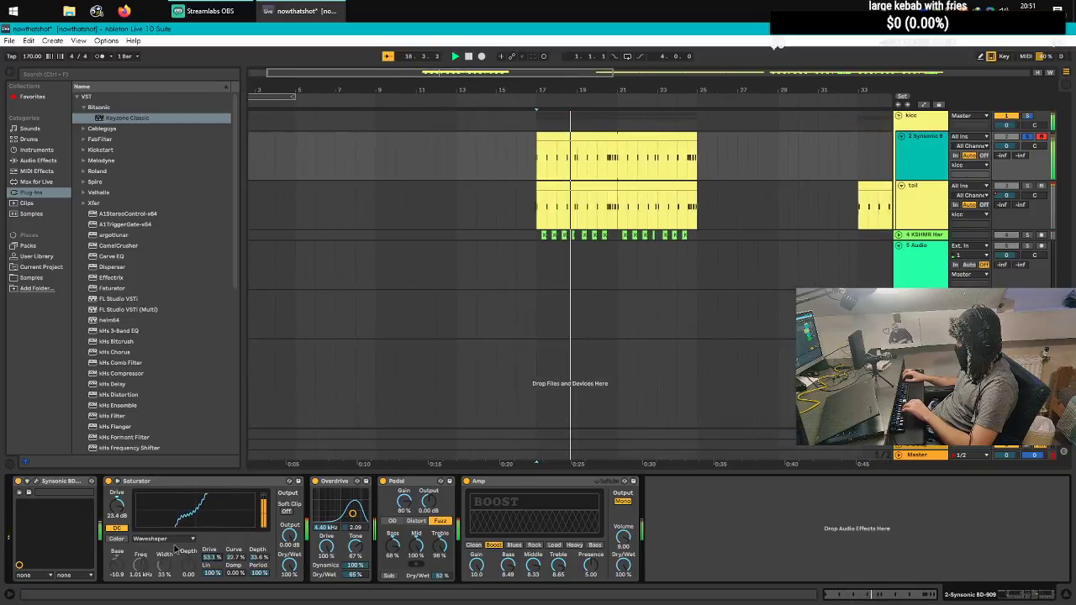
Step: Lower the Saturator's input drive to 16.0 dB and its dry/wet mix to about 37% during playback
{"action": "left_click", "coordinate": [116, 539]}
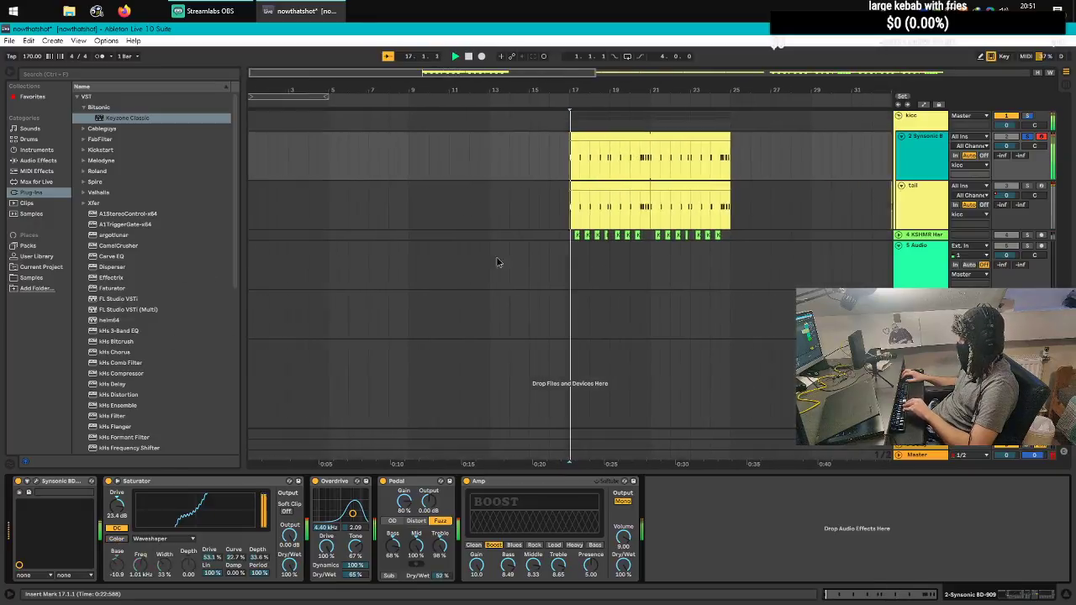
{"action": "key", "text": "space"}
{"action": "mouse_move", "coordinate": [117, 505]}
{"action": "left_mouse_down"}
{"action": "mouse_move", "coordinate": [117, 471]}
{"action": "mouse_move", "coordinate": [117, 559]}
{"action": "mouse_move", "coordinate": [117, 513]}
{"action": "left_mouse_up"}
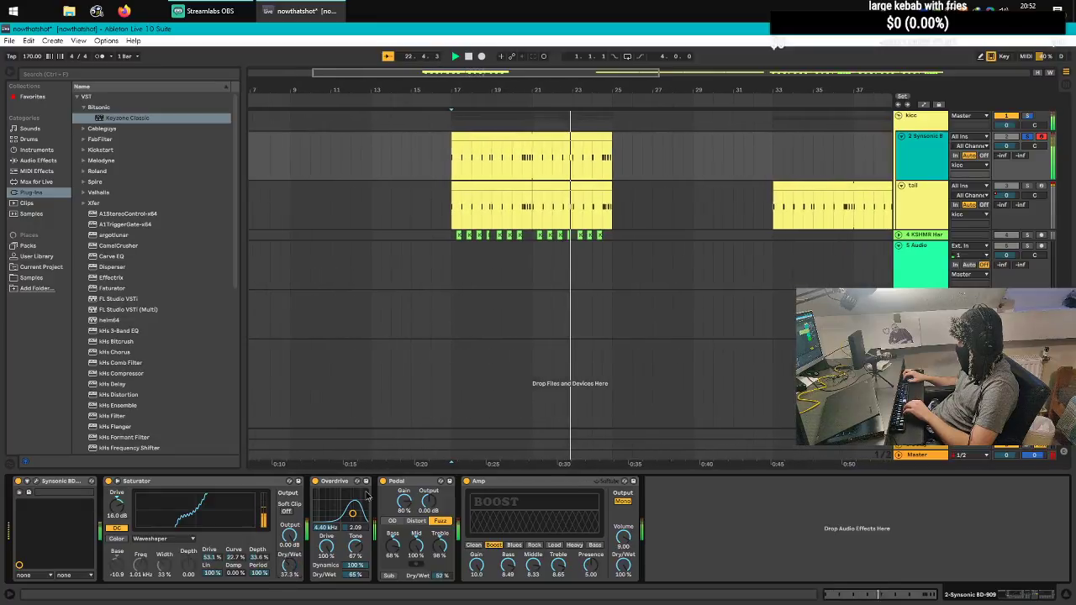
Step: Add the Snap Heap plug-in after the Amp on the Synsonic BD-909 track and move its window clear of the plug-in browser
{"action": "left_click", "coordinate": [38, 181]}
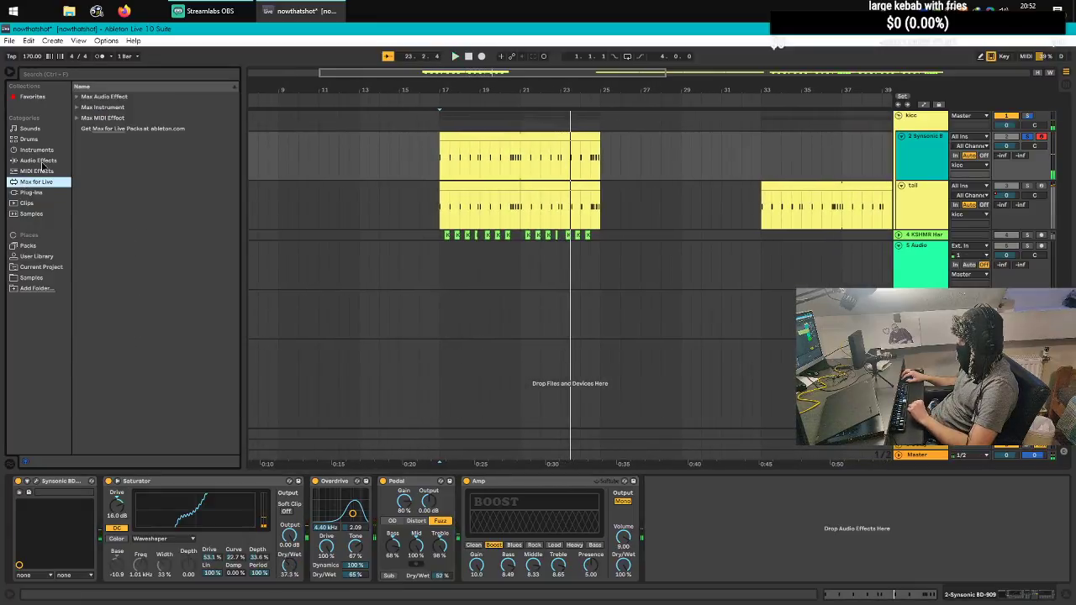
{"action": "left_click", "coordinate": [40, 161]}
{"action": "left_click", "coordinate": [32, 192]}
{"action": "scroll", "coordinate": [132, 404], "scroll_direction": "down", "scroll_amount": 15}
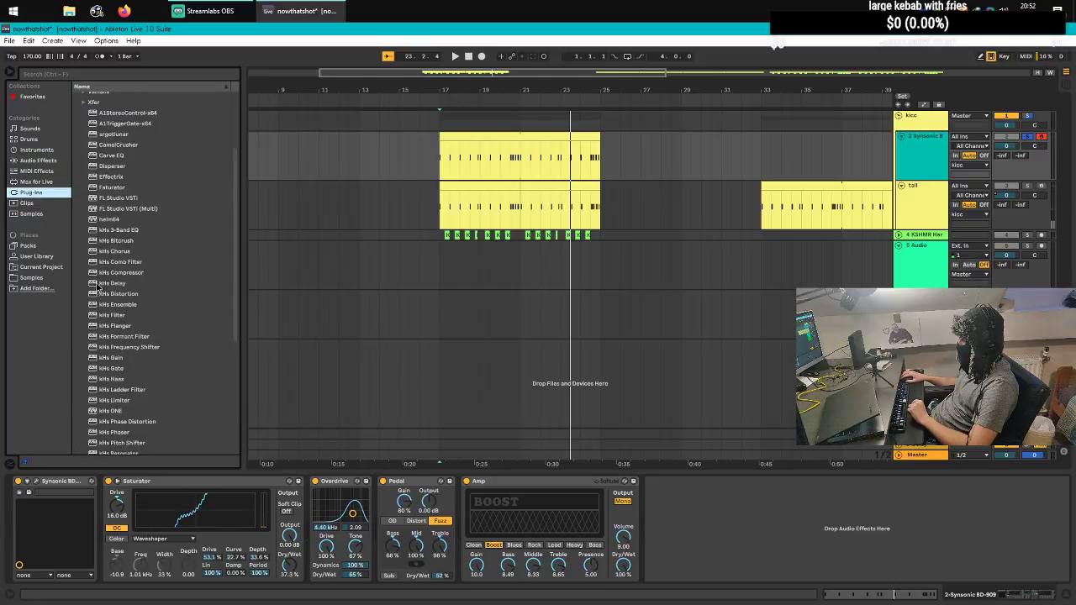
{"action": "left_click_drag", "start_coordinate": [115, 416], "coordinate": [768, 499]}
{"action": "left_click_drag", "start_coordinate": [384, 71], "coordinate": [596, 44]}
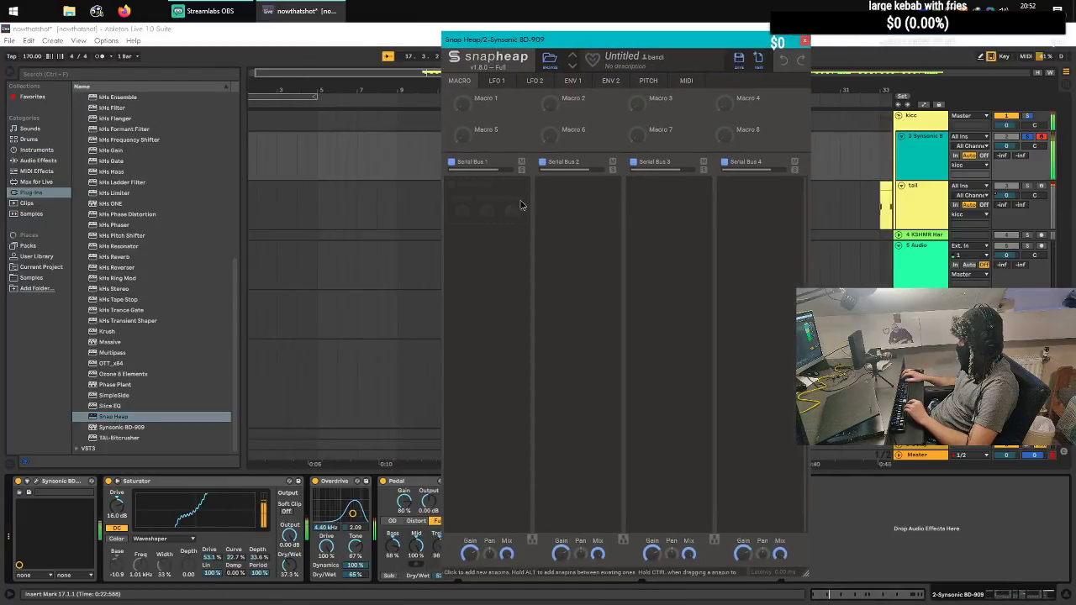
Step: Add a Faturator to Snap Heap's Serial Bus 1, raise its drive and fuzz, and lower its color
{"action": "left_click", "coordinate": [515, 204]}
{"action": "left_click", "coordinate": [550, 328]}
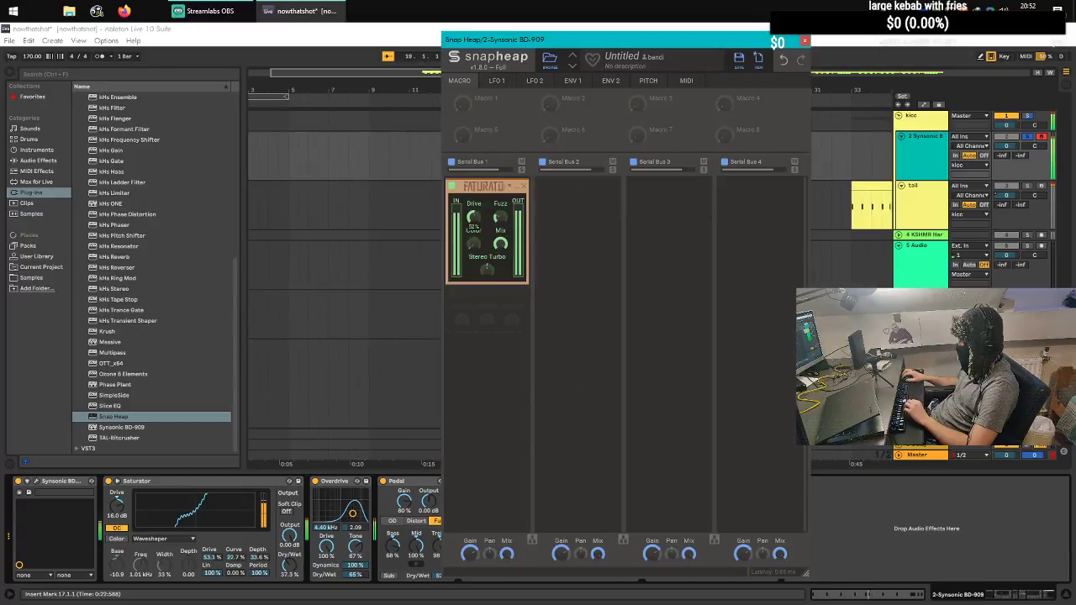
{"action": "left_click_drag", "start_coordinate": [474, 243], "coordinate": [474, 278]}
{"action": "left_click_drag", "start_coordinate": [500, 217], "coordinate": [500, 159]}
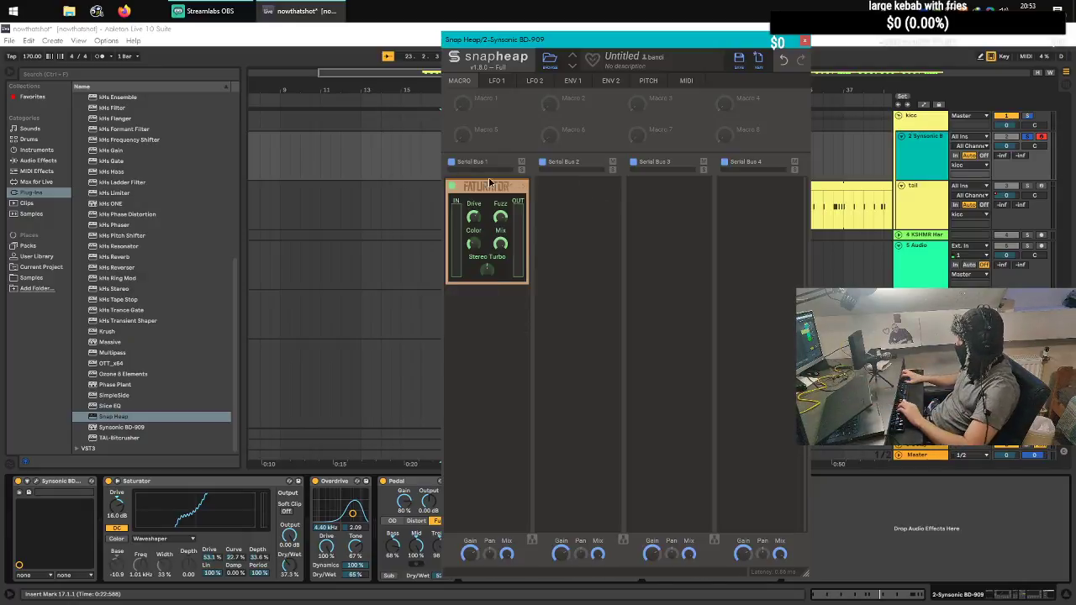
{"action": "key", "text": "space"}
{"action": "left_click_drag", "start_coordinate": [474, 244], "coordinate": [474, 260]}
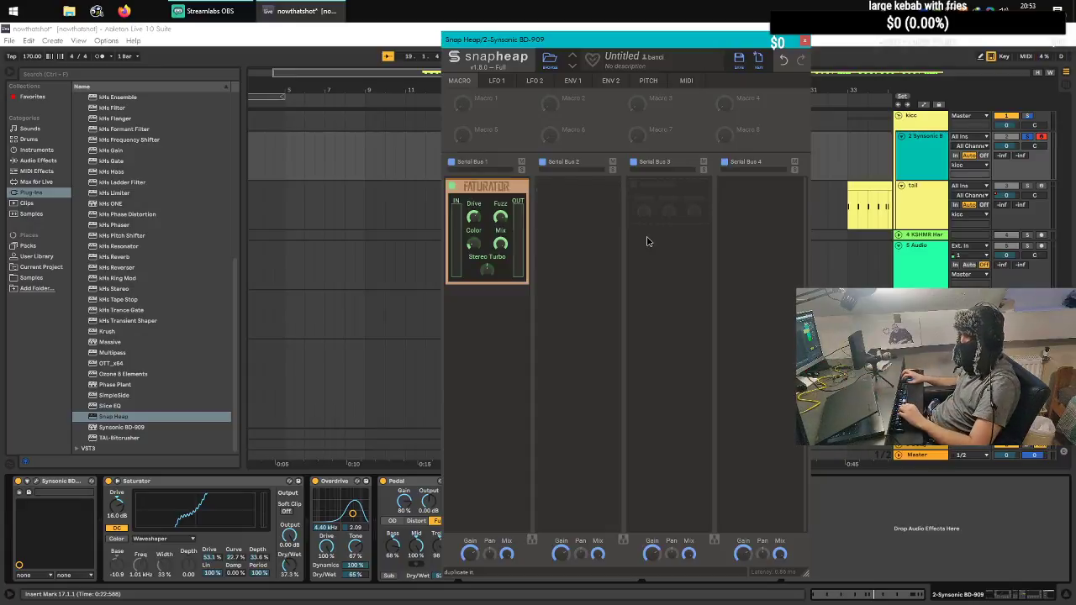
Step: Add a Distortion below the Faturator and choose the Saturate type after trying other types
{"action": "left_click", "coordinate": [515, 303]}
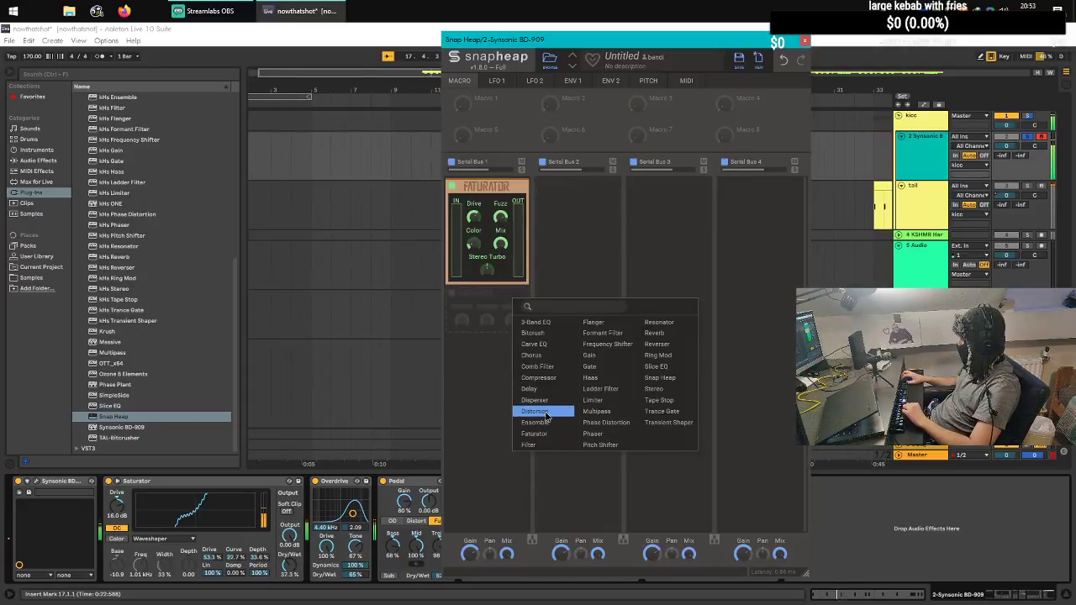
{"action": "left_click", "coordinate": [546, 412]}
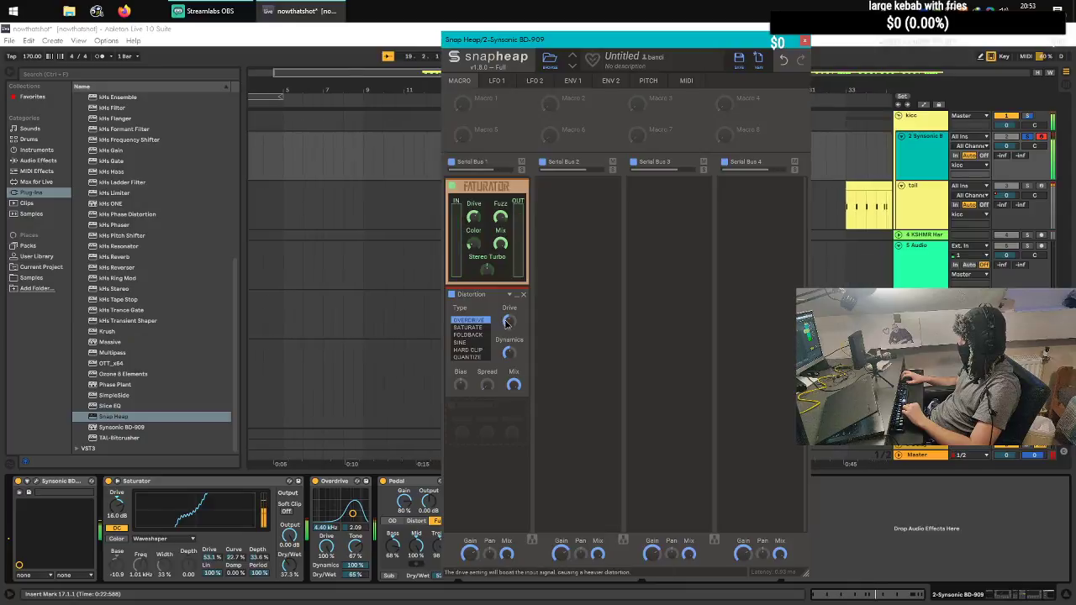
{"action": "left_click", "coordinate": [473, 351]}
{"action": "left_click", "coordinate": [475, 335]}
{"action": "left_click", "coordinate": [475, 328]}
Step: Adjust the Distortion's spread and try a 100% bias during playback, returning the bias to centre
{"action": "left_click_drag", "start_coordinate": [487, 384], "coordinate": [487, 412]}
{"action": "key", "text": "space"}
{"action": "key", "text": "space"}
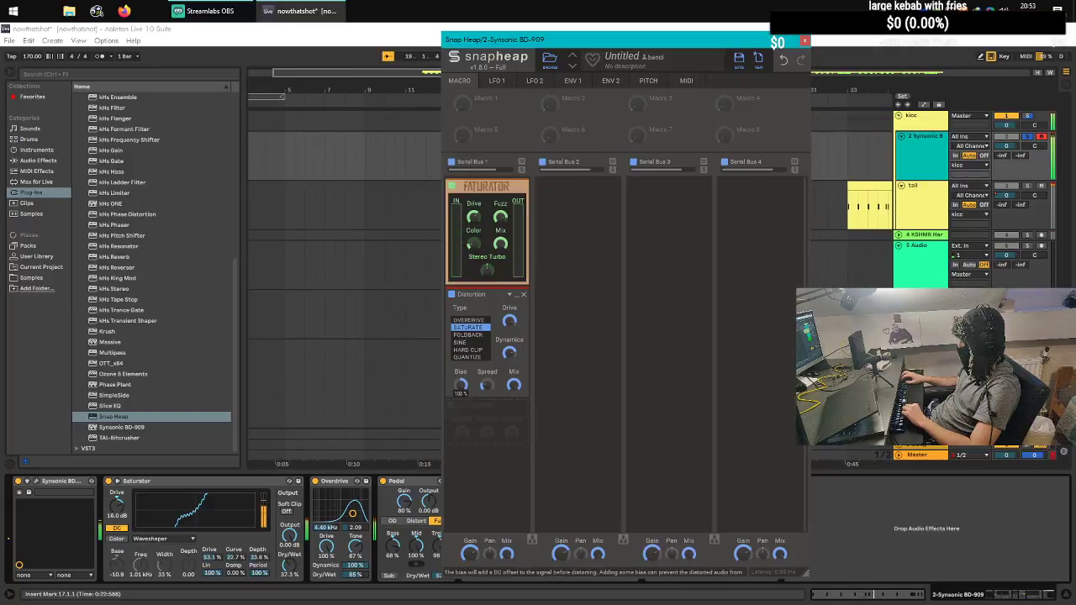
{"action": "left_click_drag", "start_coordinate": [460, 384], "coordinate": [460, 416]}
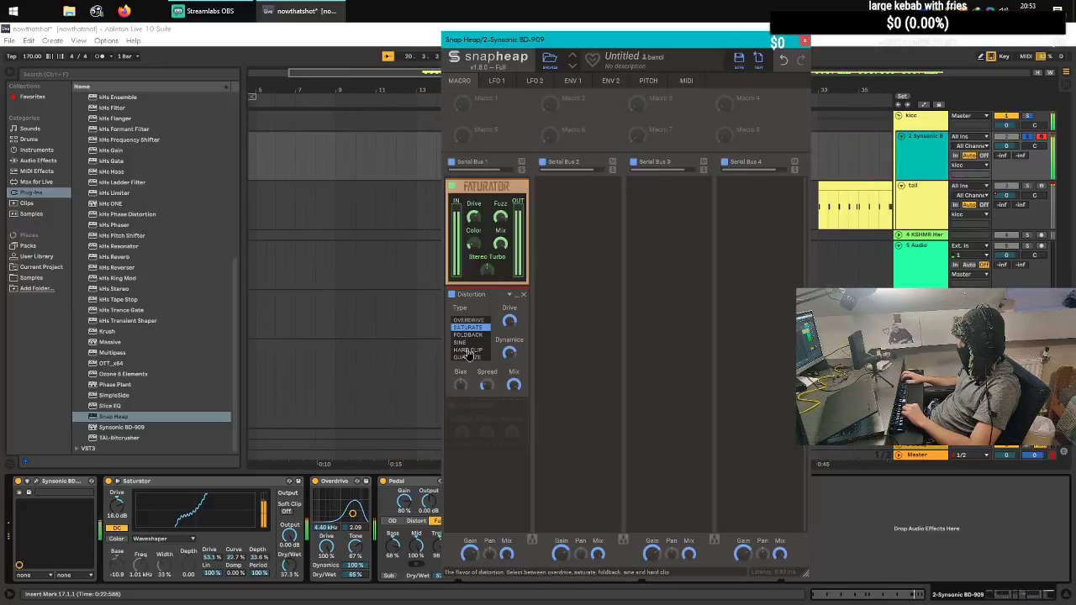
Step: Add a Ring Mod below the Distortion in Serial Bus 1 and adjust its bias, rectify and spread
{"action": "left_click", "coordinate": [497, 442]}
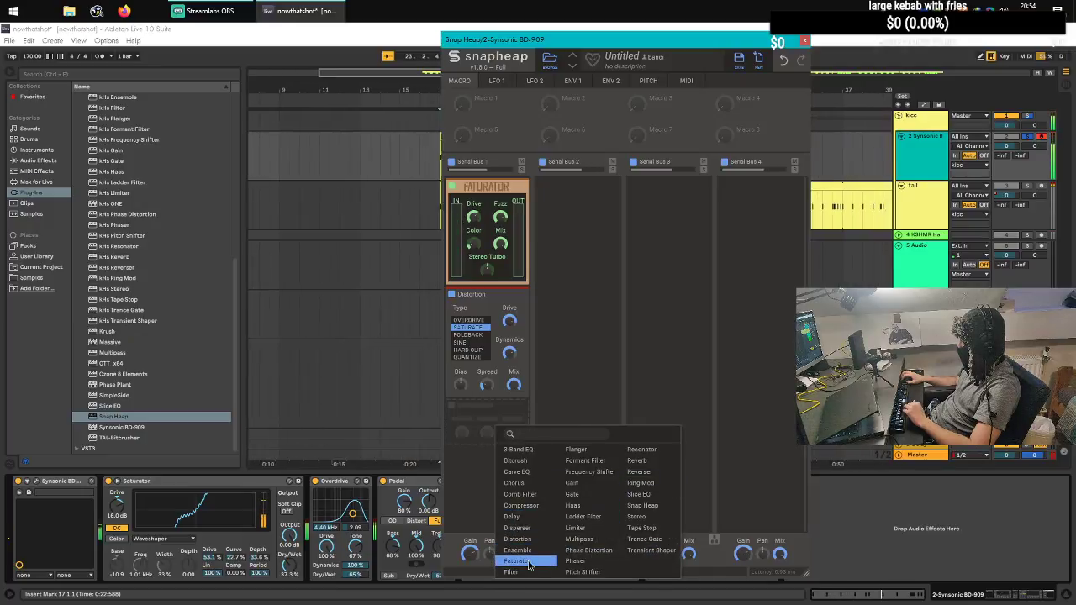
{"action": "left_click", "coordinate": [641, 482]}
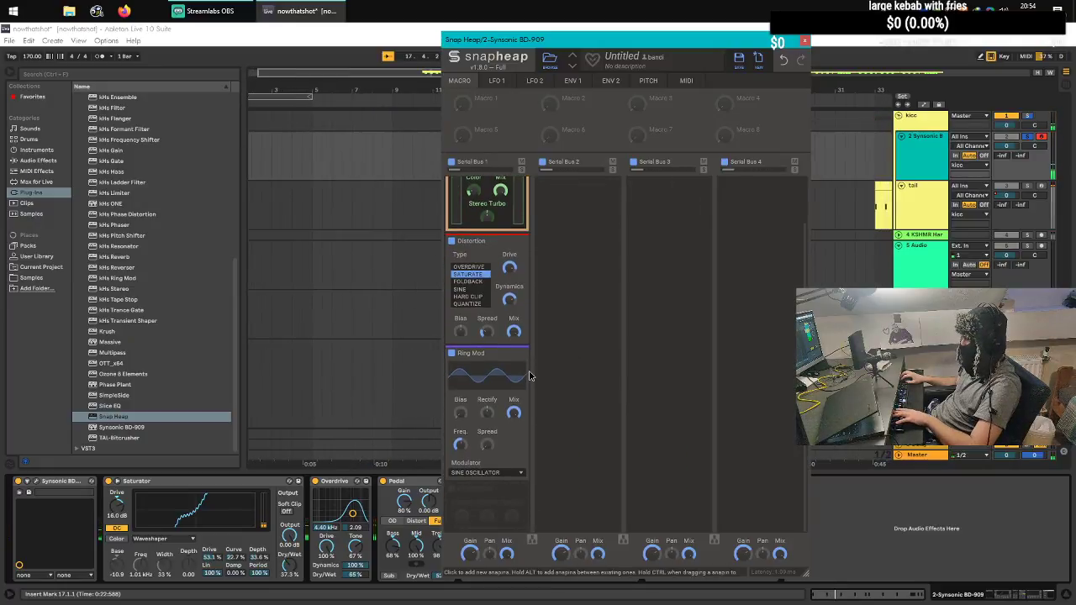
{"action": "scroll", "coordinate": [468, 417], "scroll_direction": "down", "scroll_amount": 1}
{"action": "left_click_drag", "start_coordinate": [461, 414], "coordinate": [488, 336]}
{"action": "left_click_drag", "start_coordinate": [487, 445], "coordinate": [488, 415]}
Step: Try Self as the Ring Mod's modulator, settle on Band-Pass Noise and adjust the spread
{"action": "left_click", "coordinate": [488, 473]}
{"action": "left_click", "coordinate": [488, 458]}
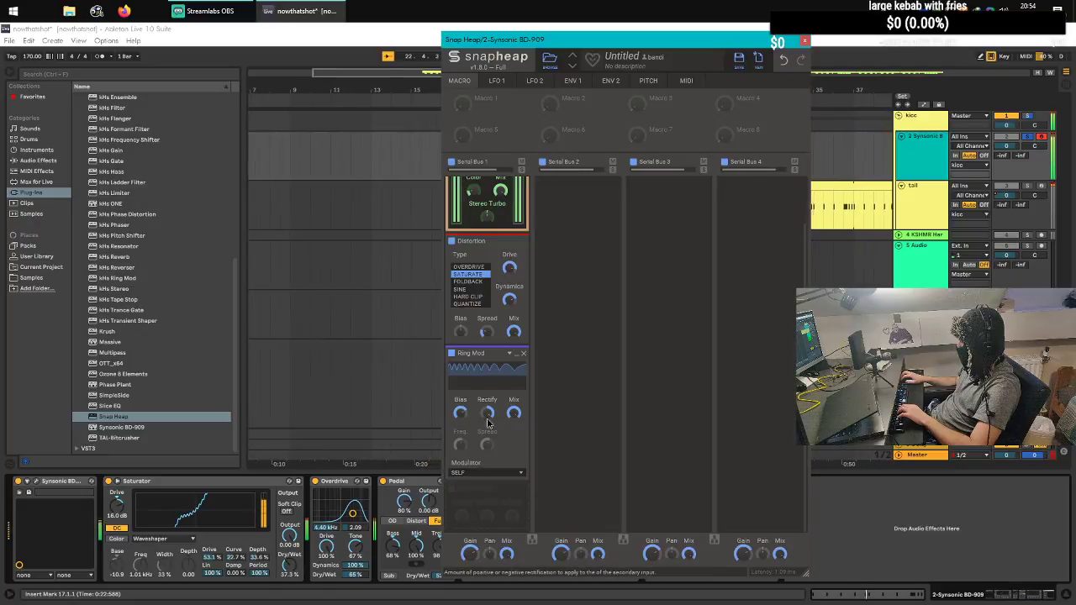
{"action": "left_click", "coordinate": [488, 472]}
{"action": "left_click", "coordinate": [486, 444]}
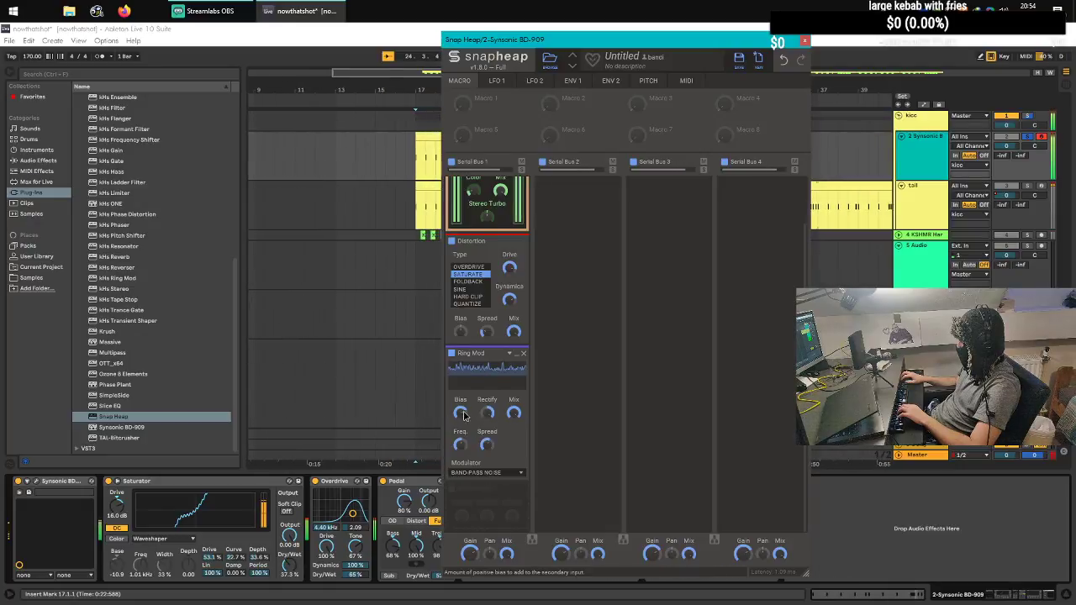
Step: Replay the part and fine-tune the Ring Mod's bias, rectify, spread and frequency
{"action": "key", "text": "space"}
{"action": "key", "text": "space"}
{"action": "left_click_drag", "start_coordinate": [460, 414], "coordinate": [487, 392]}
{"action": "left_click_drag", "start_coordinate": [487, 444], "coordinate": [460, 455]}
{"action": "scroll", "coordinate": [591, 235], "scroll_direction": "up", "scroll_amount": 2}
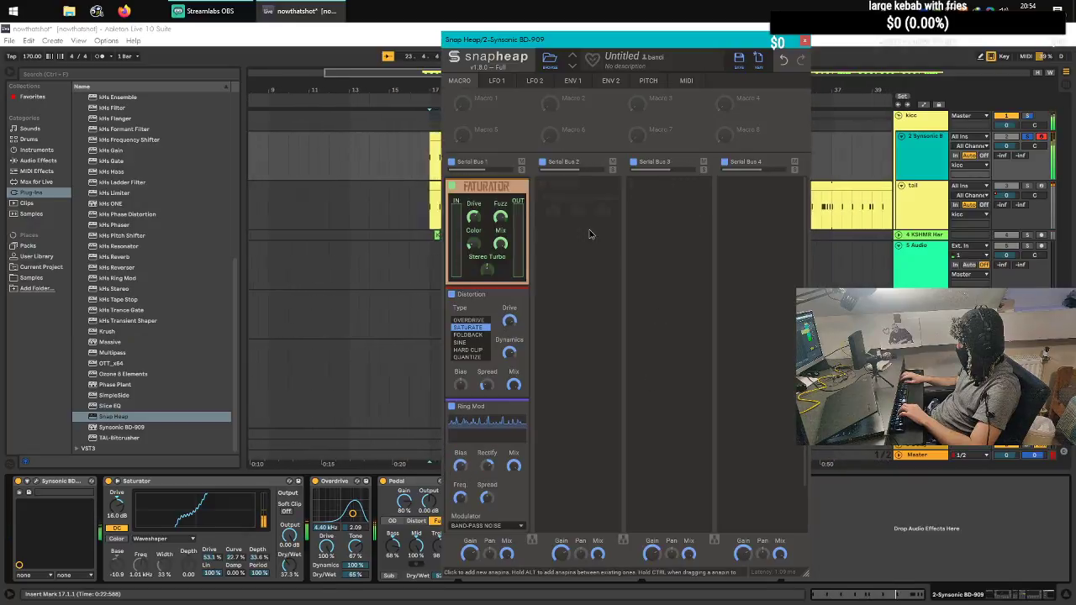
Step: Add a Phase Distortion to Snap Heap's Serial Bus 2 and adjust its drive, normalize, tone and bias
{"action": "left_click", "coordinate": [569, 194]}
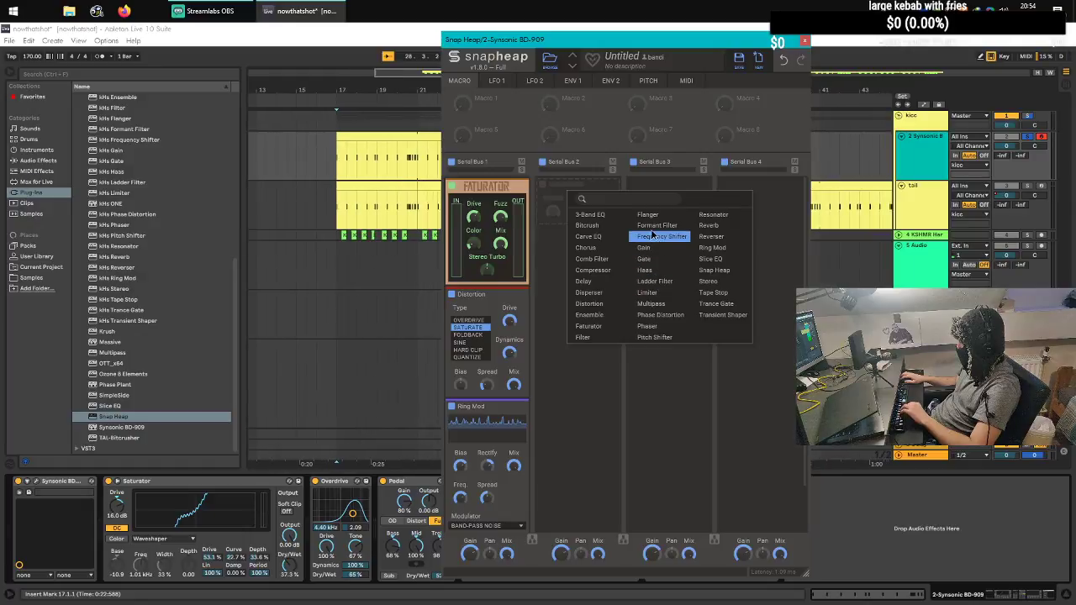
{"action": "left_click", "coordinate": [660, 315]}
{"action": "left_click_drag", "start_coordinate": [551, 213], "coordinate": [603, 232]}
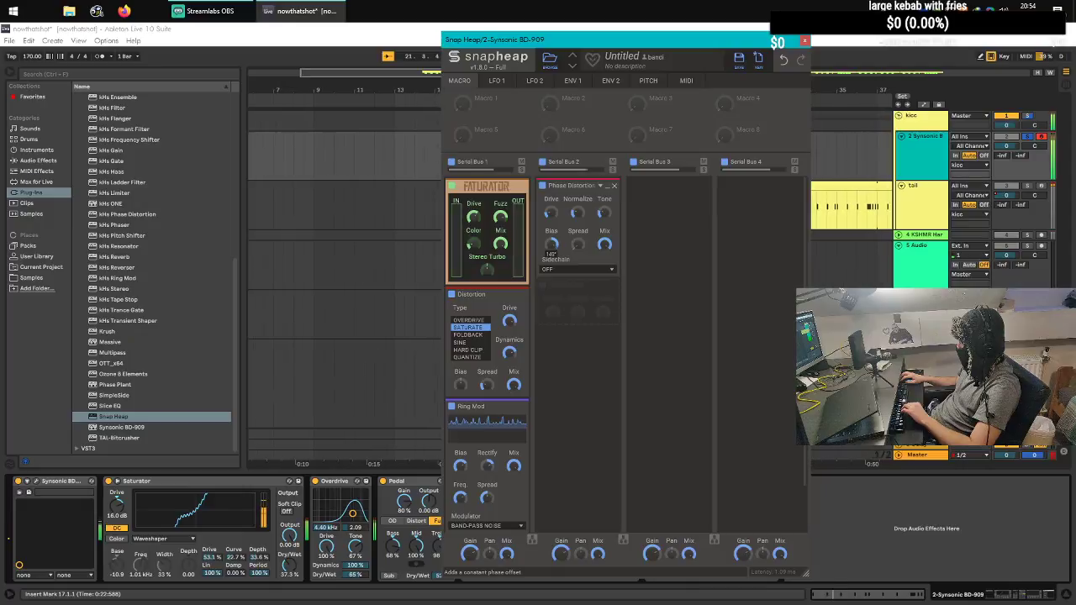
Step: Try a Disperser below the Phase Distortion in Serial Bus 2 and remove it again
{"action": "left_click", "coordinate": [580, 313]}
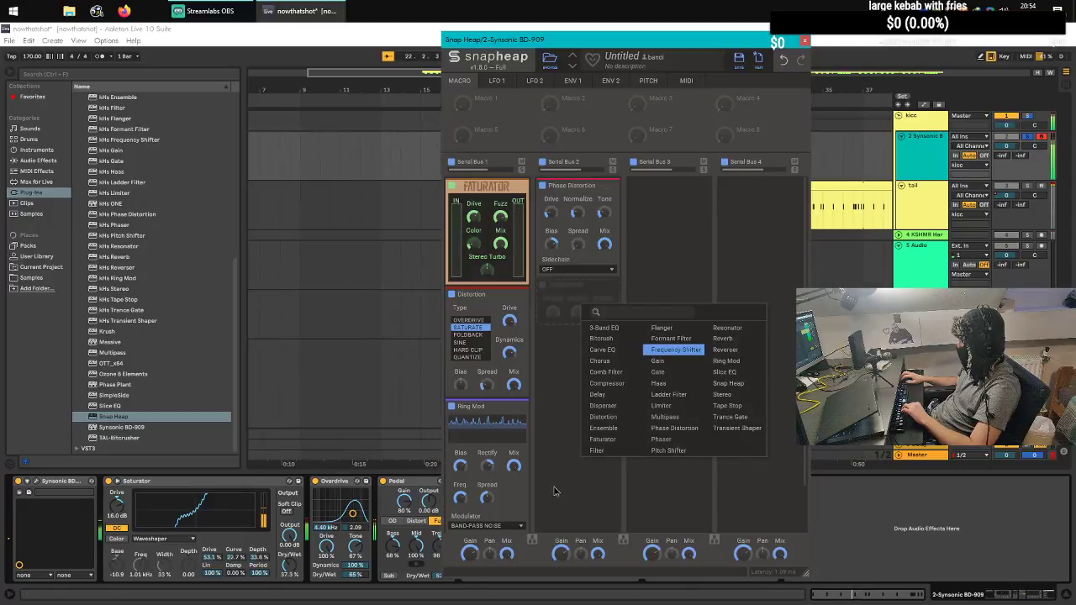
{"action": "left_click", "coordinate": [612, 405]}
{"action": "left_click_drag", "start_coordinate": [568, 335], "coordinate": [573, 346]}
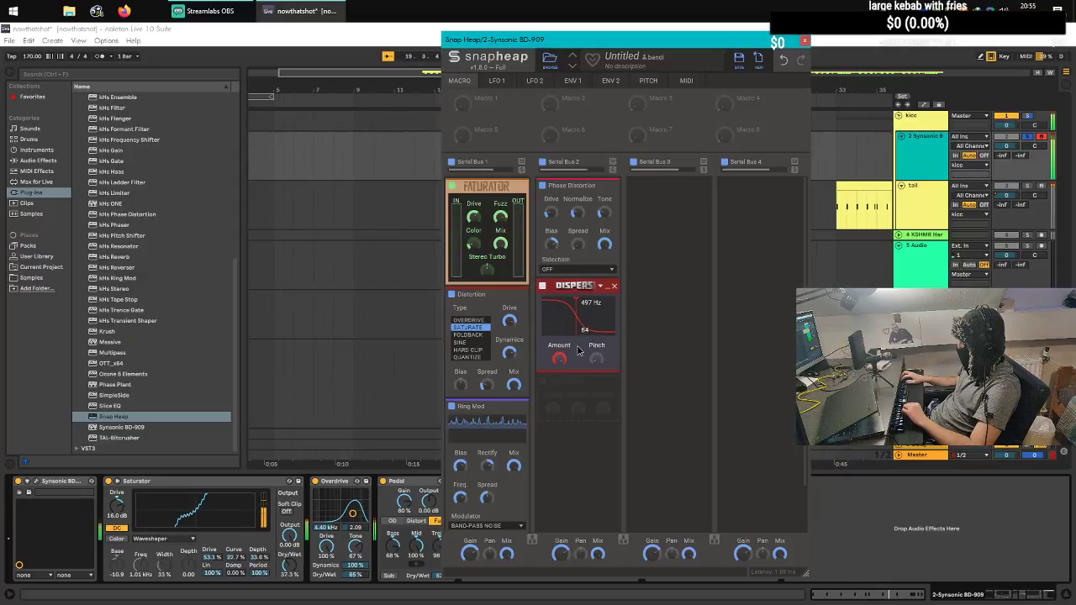
{"action": "left_click", "coordinate": [615, 288]}
{"action": "left_click", "coordinate": [601, 321]}
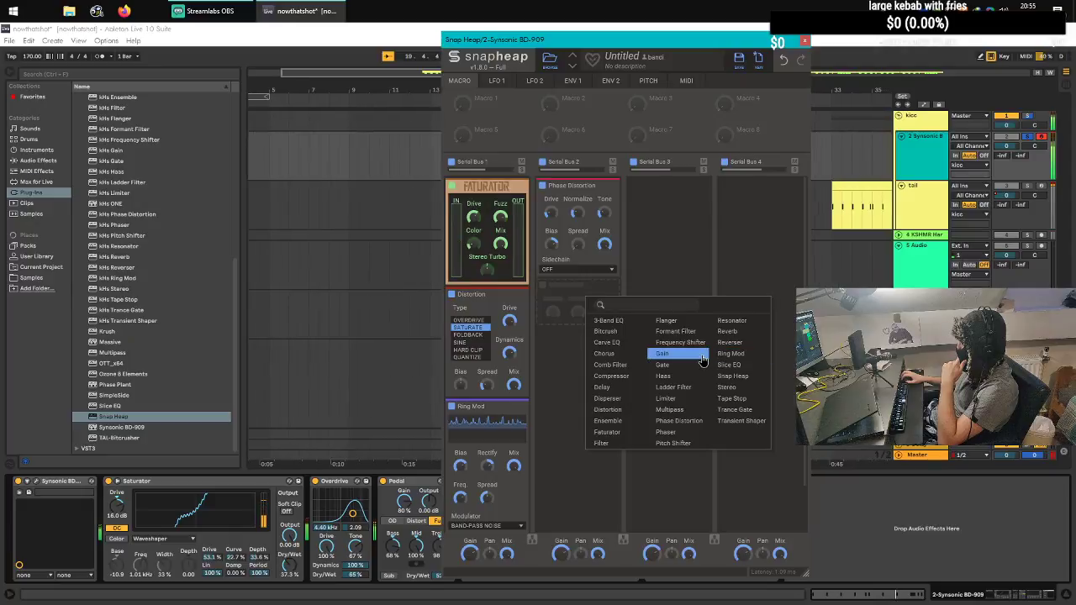
{"action": "left_click", "coordinate": [685, 233]}
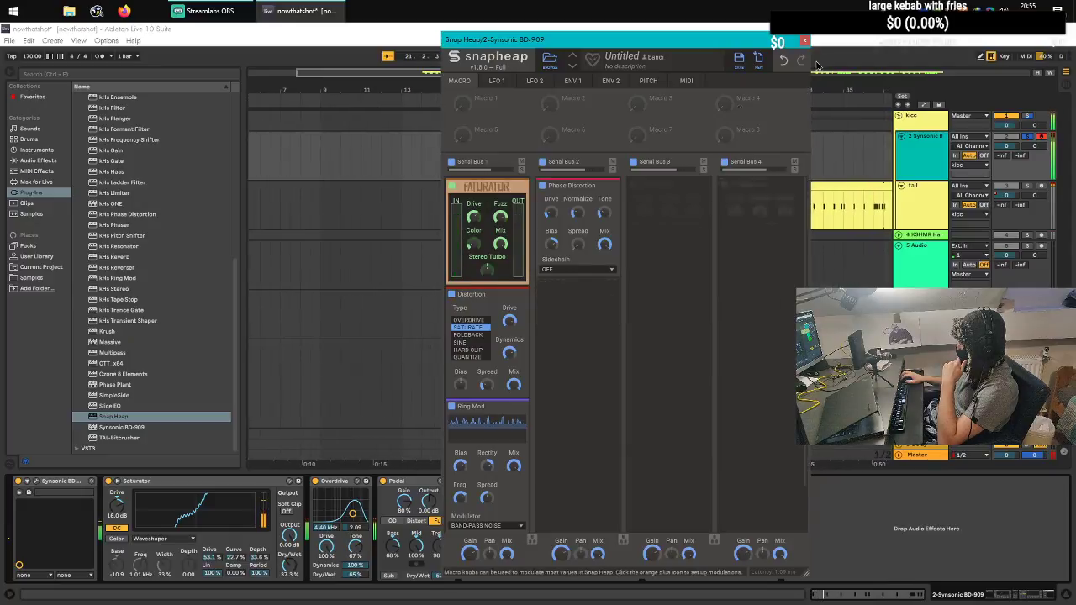
Step: Close the Snap Heap window, stop playback and go back through the list of plug-ins
{"action": "left_click", "coordinate": [804, 40]}
{"action": "key", "text": "space"}
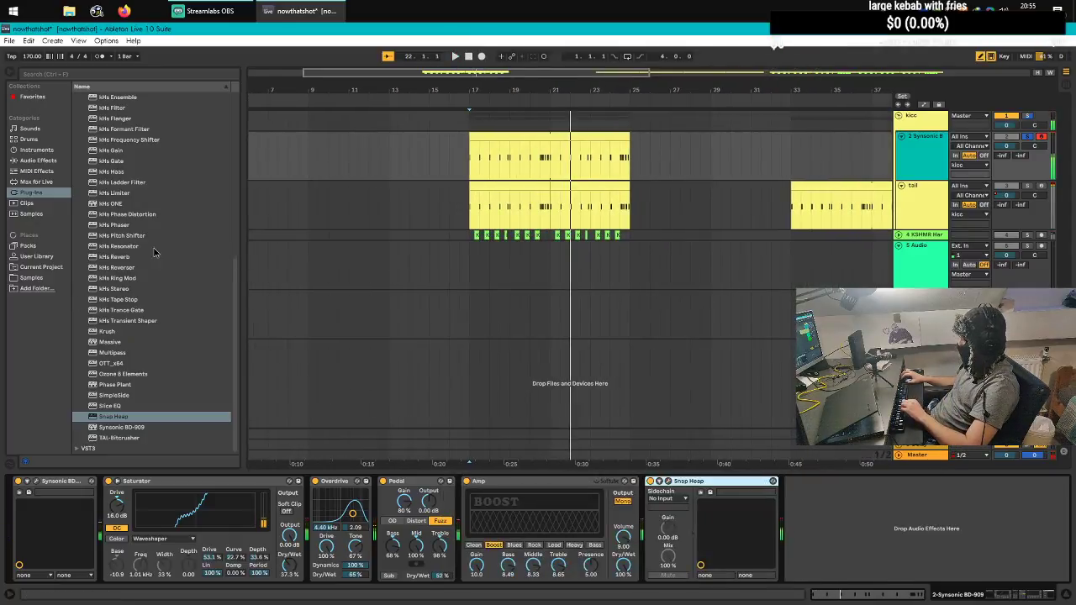
{"action": "scroll", "coordinate": [154, 254], "scroll_direction": "up", "scroll_amount": 9}
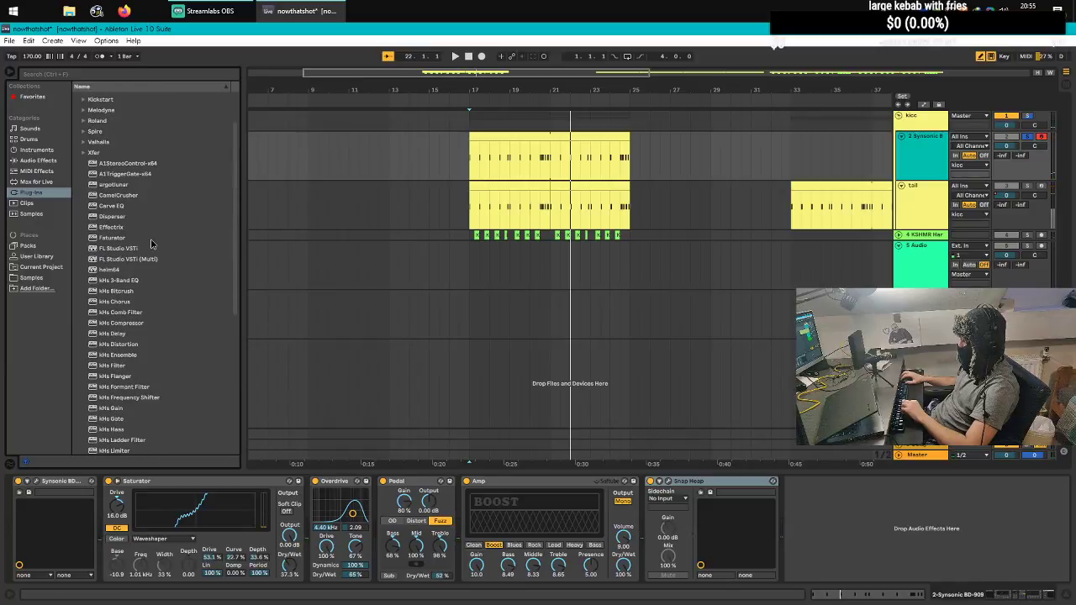
Step: Look through the plug-in list and add Nimble Tools' Misstortion 2 after Snap Heap on the Synsonic BD-909 track
{"action": "scroll", "coordinate": [152, 113], "scroll_direction": "up", "scroll_amount": 2}
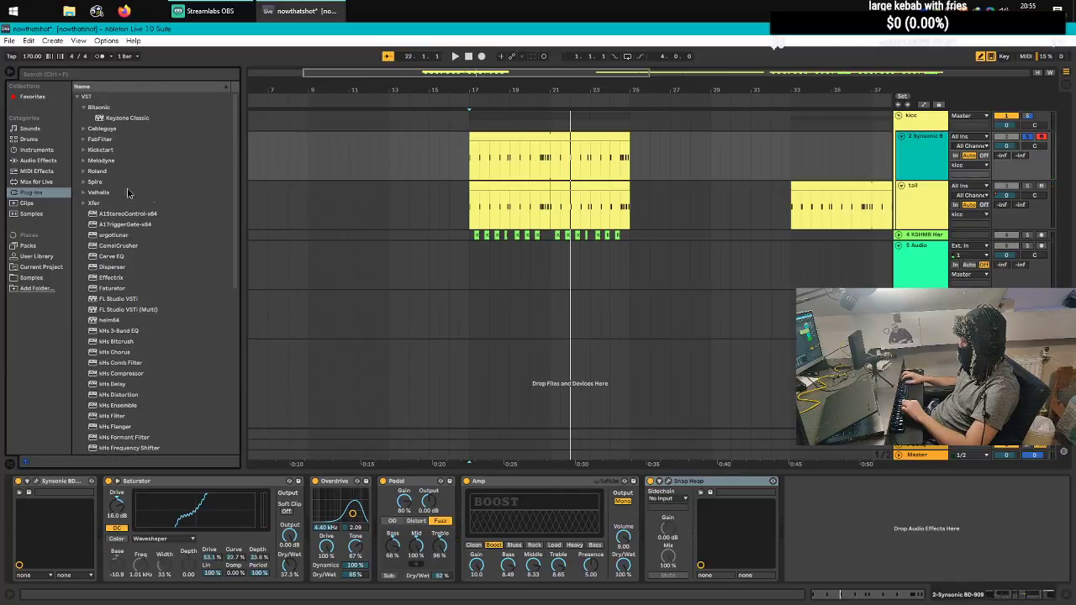
{"action": "left_click", "coordinate": [109, 139]}
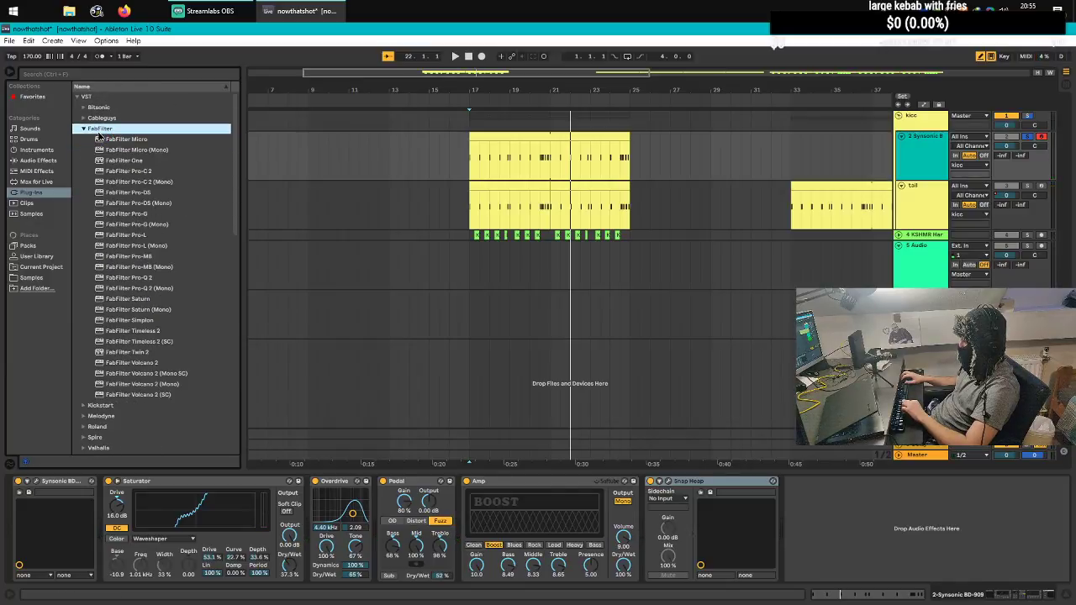
{"action": "left_click", "coordinate": [100, 129]}
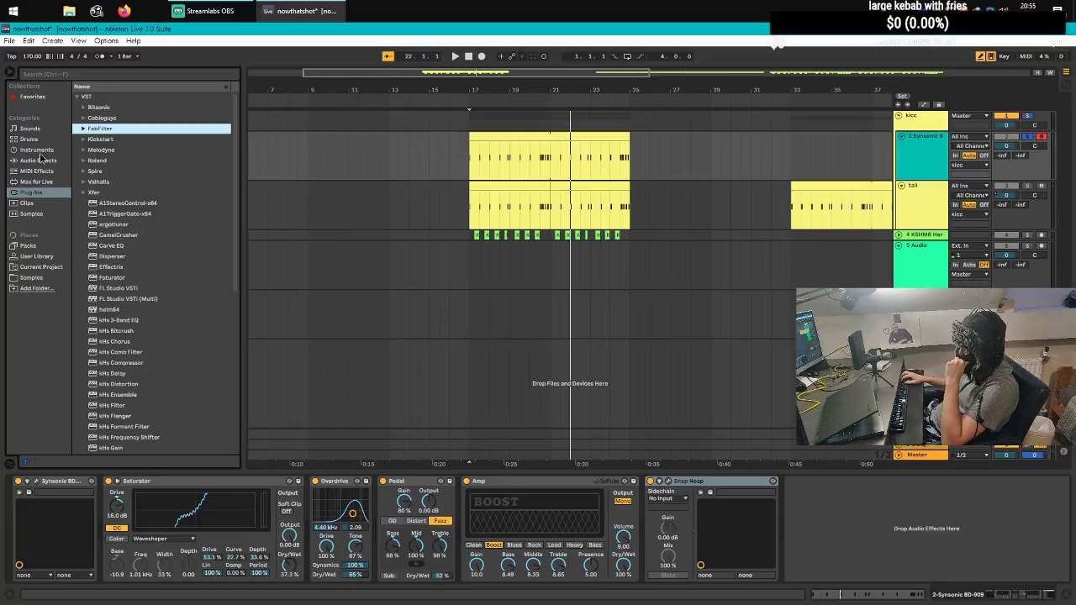
{"action": "left_click", "coordinate": [77, 98]}
{"action": "left_click", "coordinate": [78, 107]}
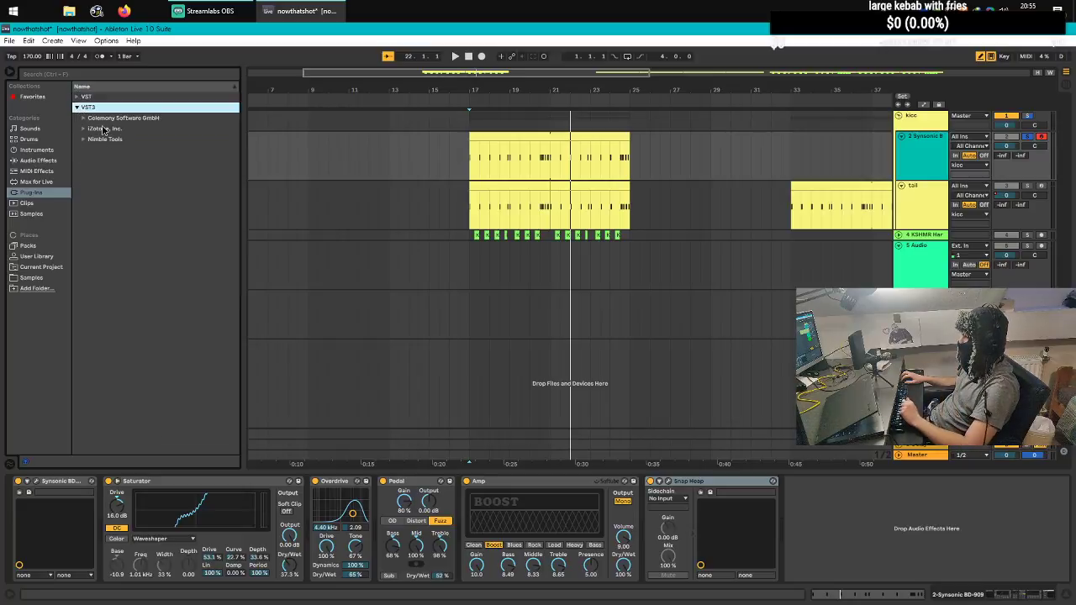
{"action": "left_click", "coordinate": [100, 122]}
{"action": "double_click", "coordinate": [106, 141]}
{"action": "left_click_drag", "start_coordinate": [105, 150], "coordinate": [866, 533]}
{"action": "left_click_drag", "start_coordinate": [93, 68], "coordinate": [415, 211]}
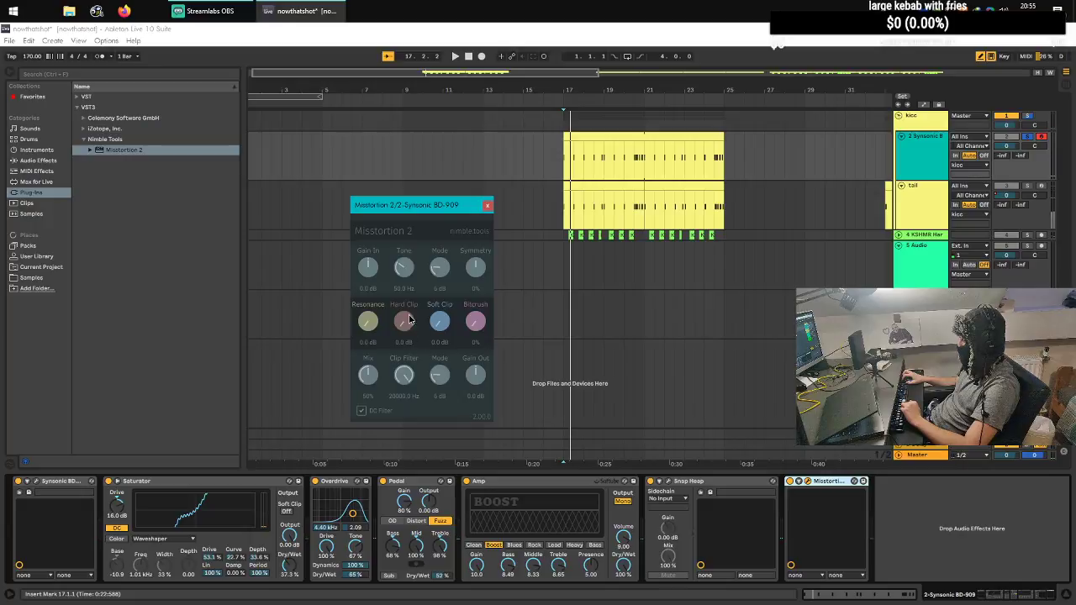
Step: Play the part and dial in Misstortion 2's gain in, tone, hard clip, soft clip of 24.6 dB and bitcrush of 17%
{"action": "key", "text": "space"}
{"action": "left_click_drag", "start_coordinate": [405, 328], "coordinate": [423, 238]}
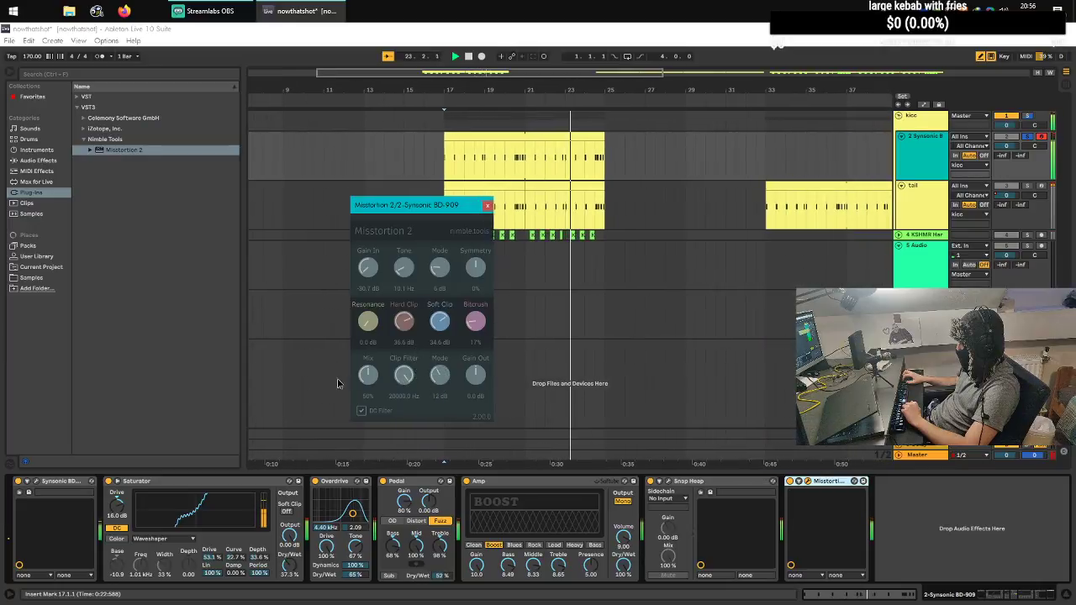
{"action": "left_click_drag", "start_coordinate": [399, 378], "coordinate": [407, 347]}
{"action": "key", "text": "space"}
{"action": "key", "text": "space"}
Step: Set Misstortion 2's mix to 62%, the clip filter mode to 6 dB and the gain out to 7.8 dB
{"action": "left_click_drag", "start_coordinate": [368, 375], "coordinate": [375, 352]}
{"action": "left_click_drag", "start_coordinate": [442, 377], "coordinate": [437, 345]}
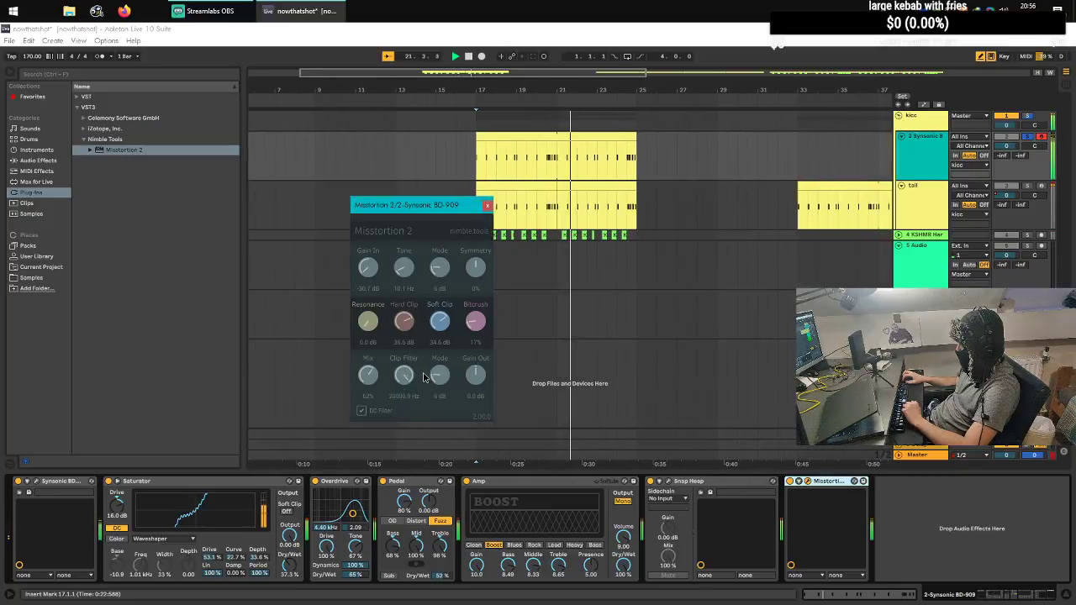
{"action": "left_click_drag", "start_coordinate": [479, 383], "coordinate": [479, 353]}
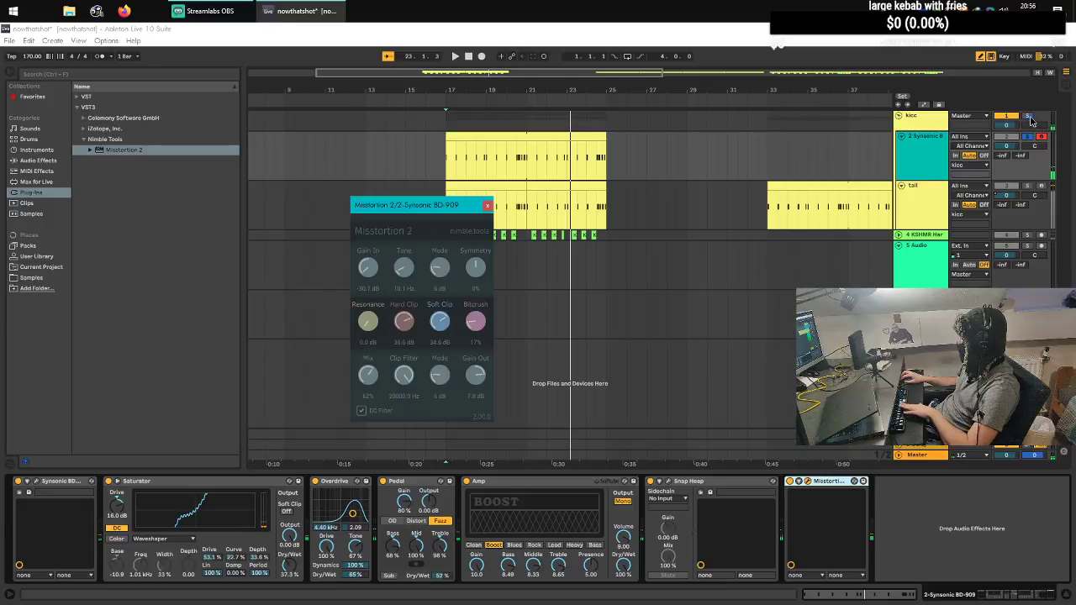
Step: Solo the whole kicc group, stop playback and close the Misstortion 2 window
{"action": "left_click", "coordinate": [1029, 116]}
{"action": "key", "text": "space"}
{"action": "left_click", "coordinate": [488, 205]}
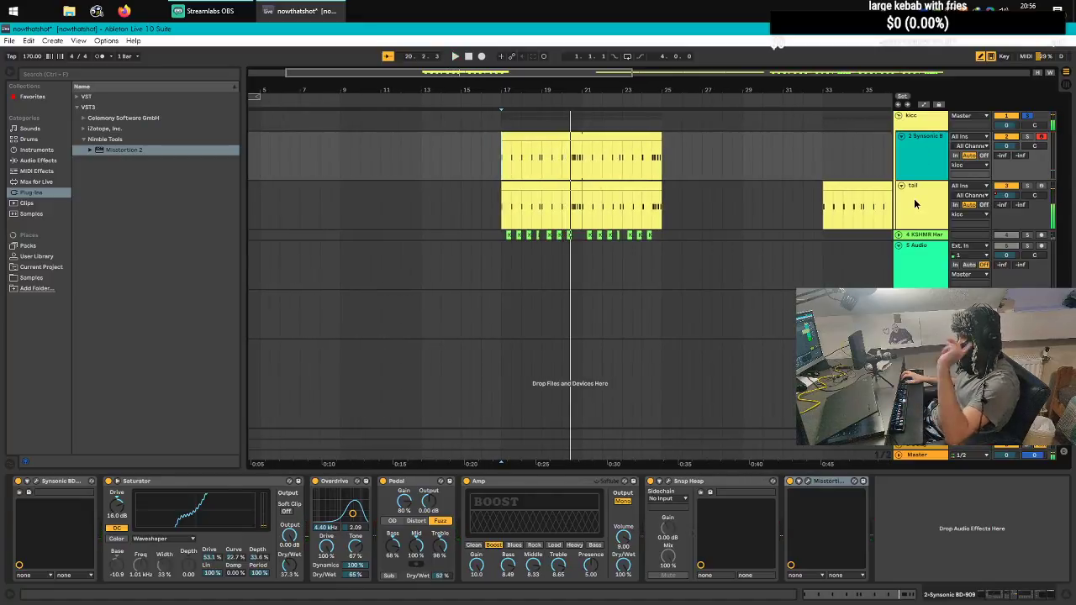
Step: Insert a second Compressor on the tail track between the existing Compressor and the Auto Filter
{"action": "left_click", "coordinate": [915, 203]}
{"action": "left_click", "coordinate": [43, 172]}
{"action": "left_click", "coordinate": [36, 153]}
{"action": "left_click", "coordinate": [42, 161]}
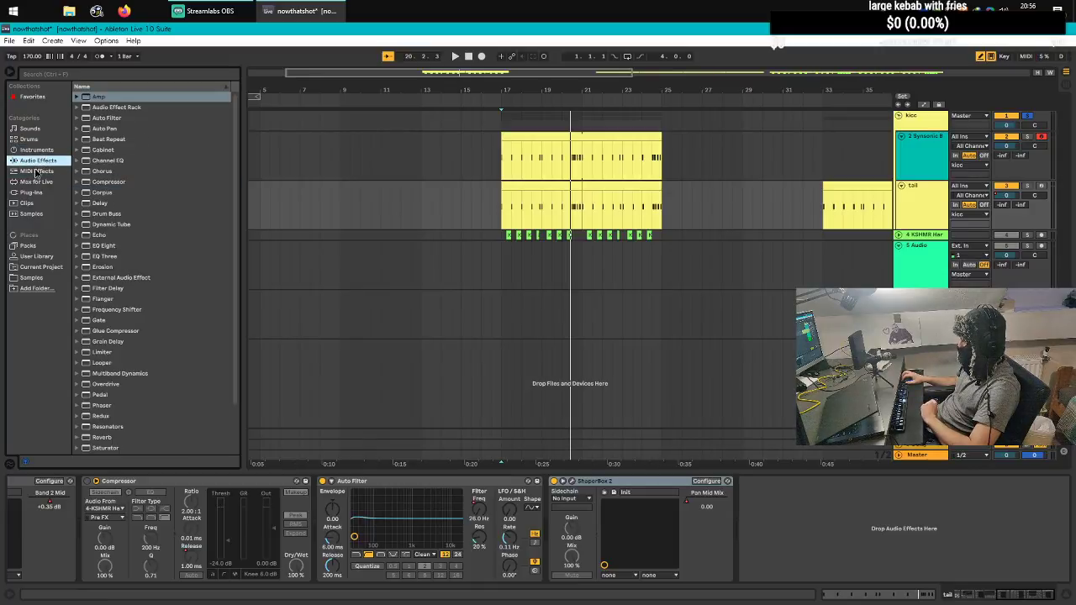
{"action": "scroll", "coordinate": [112, 138], "scroll_direction": "down", "scroll_amount": 2}
{"action": "left_click", "coordinate": [109, 149]}
{"action": "left_click_drag", "start_coordinate": [453, 400], "coordinate": [311, 535]}
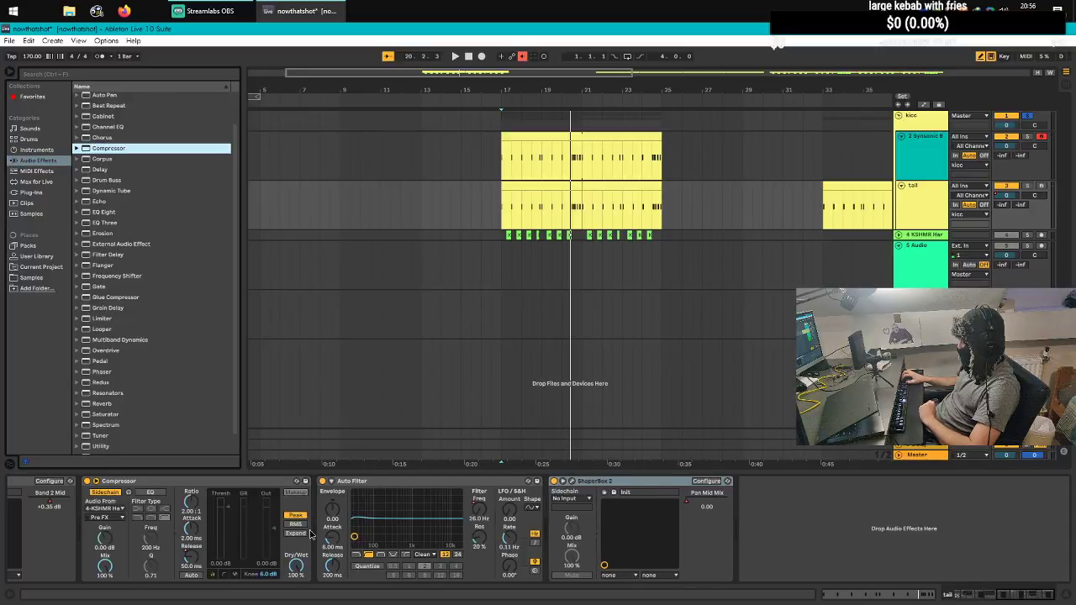
{"action": "left_click_drag", "start_coordinate": [112, 149], "coordinate": [316, 521]}
Step: Play the tail and set its first Compressor to a -37.6 dB threshold, 0.01 ms attack and 1.00 ms release
{"action": "key", "text": "space"}
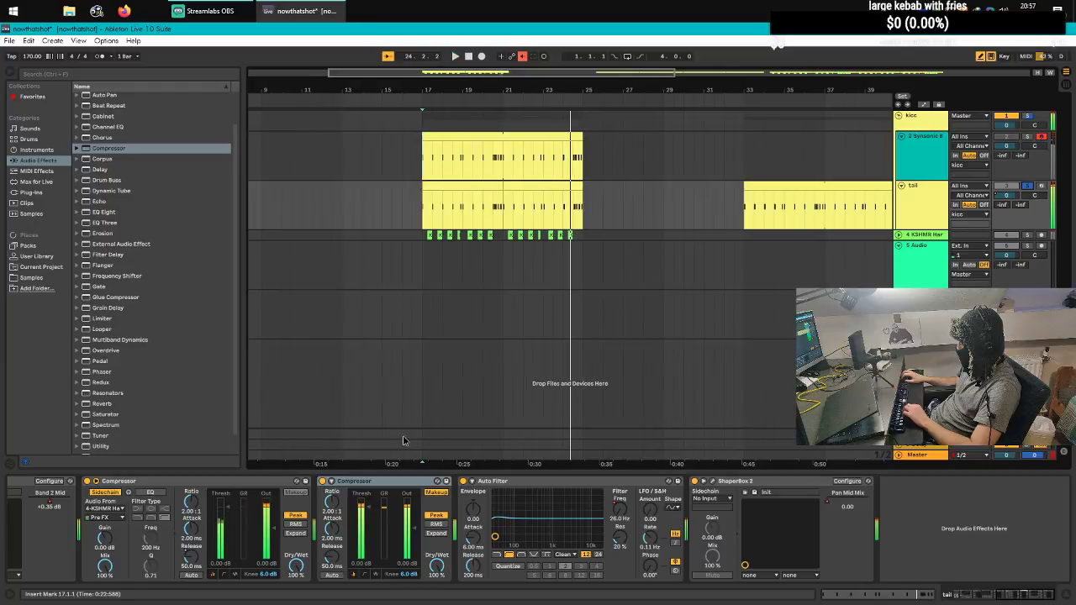
{"action": "left_click", "coordinate": [124, 482]}
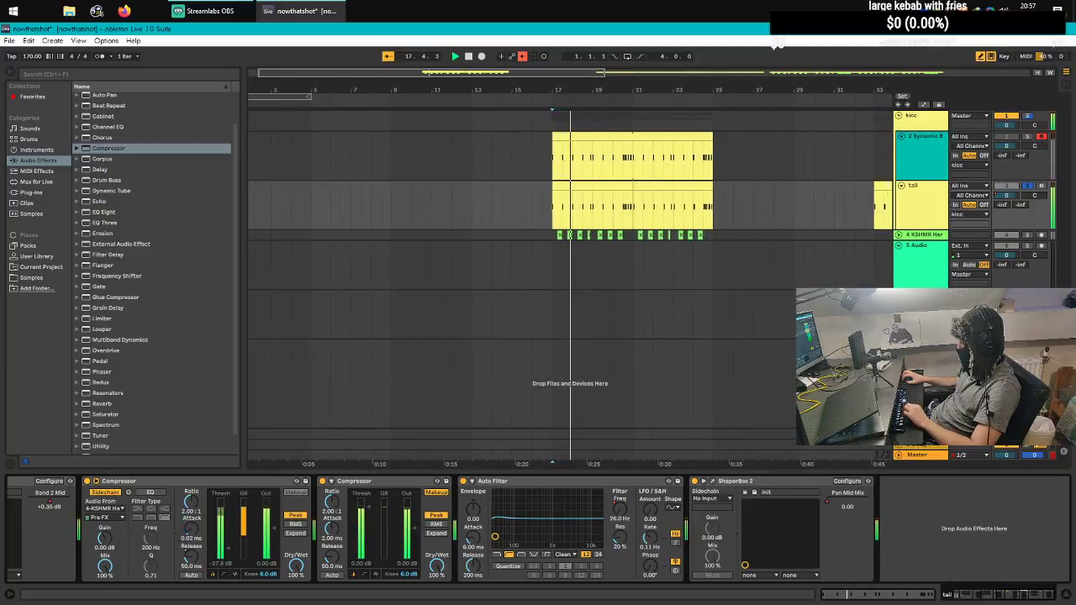
{"action": "left_click_drag", "start_coordinate": [190, 555], "coordinate": [190, 599]}
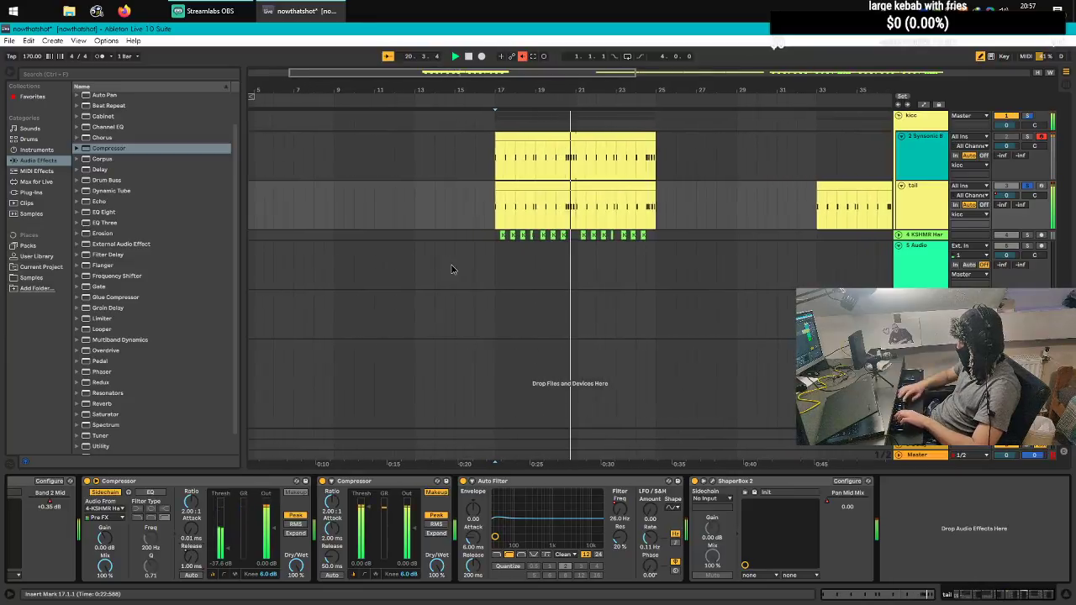
Step: Show the tail's Compressor Release automation and examine it while playing the section from bar 49
{"action": "key", "text": "a"}
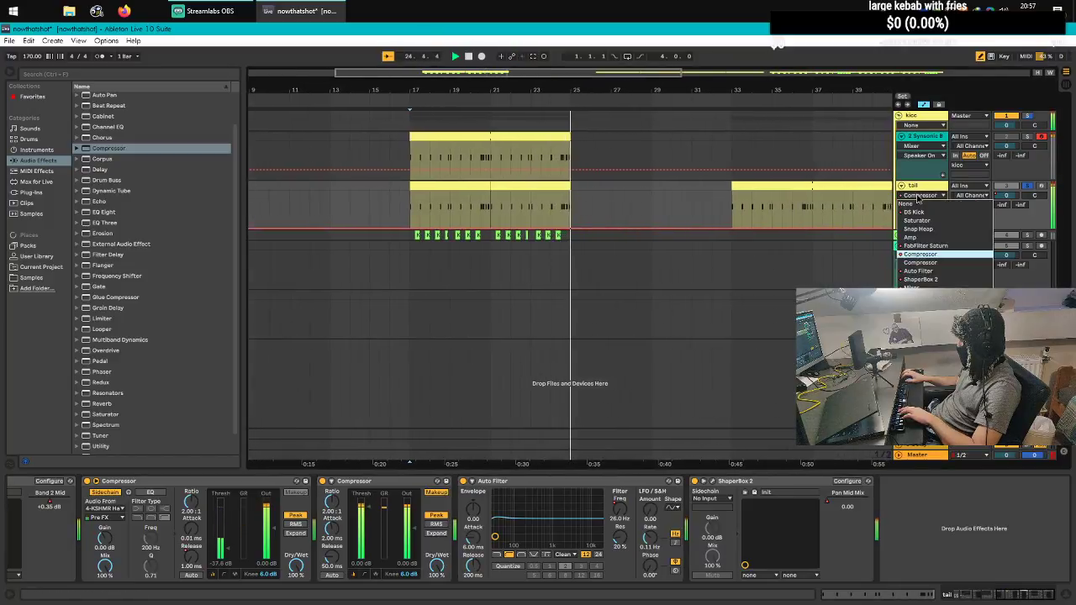
{"action": "key", "text": "w"}
{"action": "key", "text": "space"}
{"action": "key", "text": "space"}
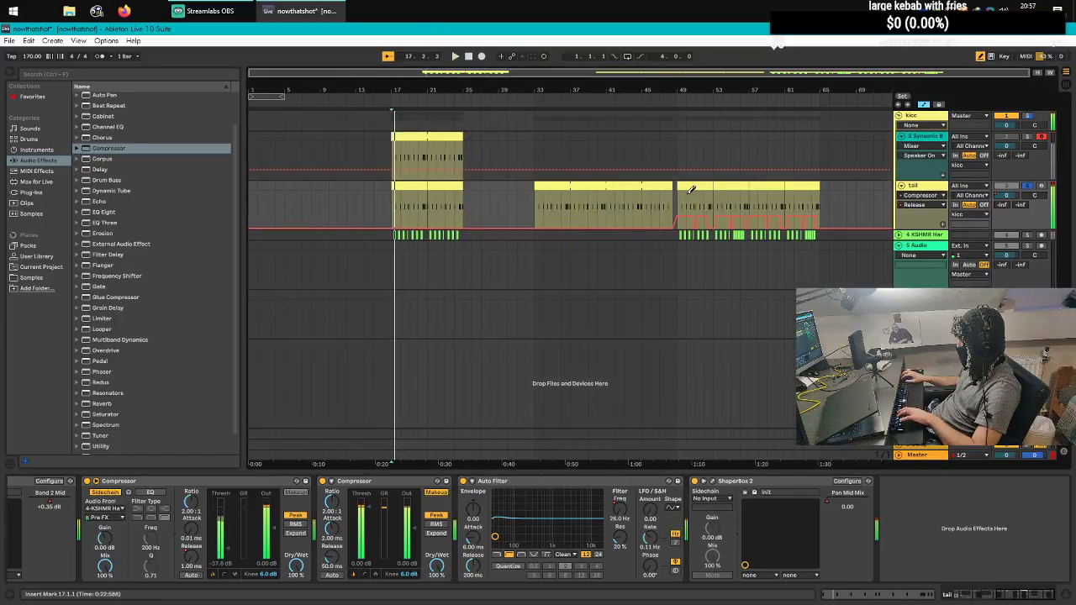
{"action": "left_click", "coordinate": [684, 201]}
{"action": "key", "text": "space"}
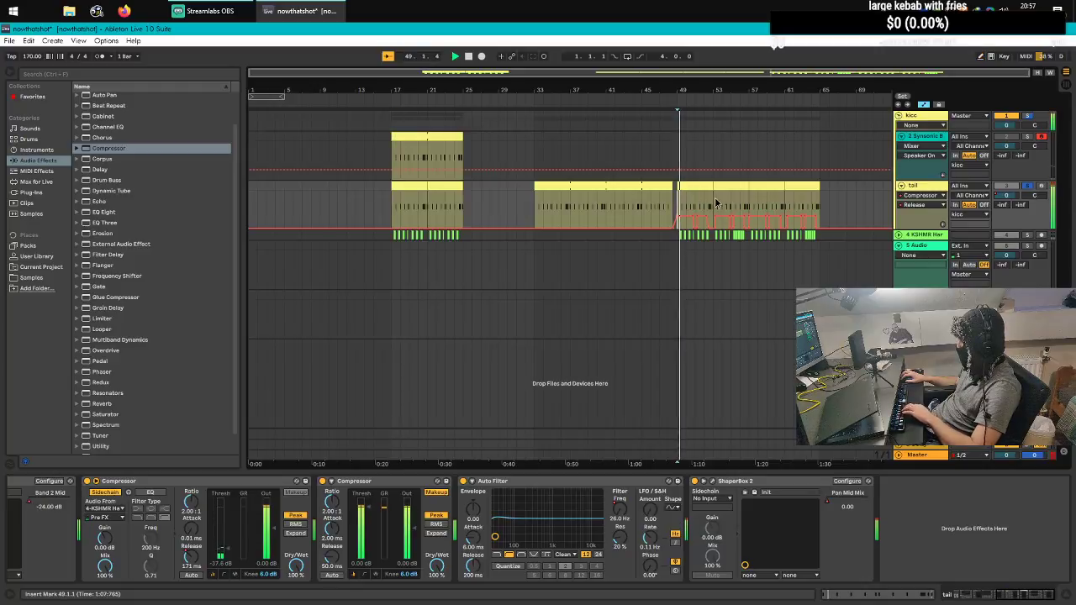
{"action": "scroll", "coordinate": [727, 199], "scroll_direction": "up", "scroll_amount": 6}
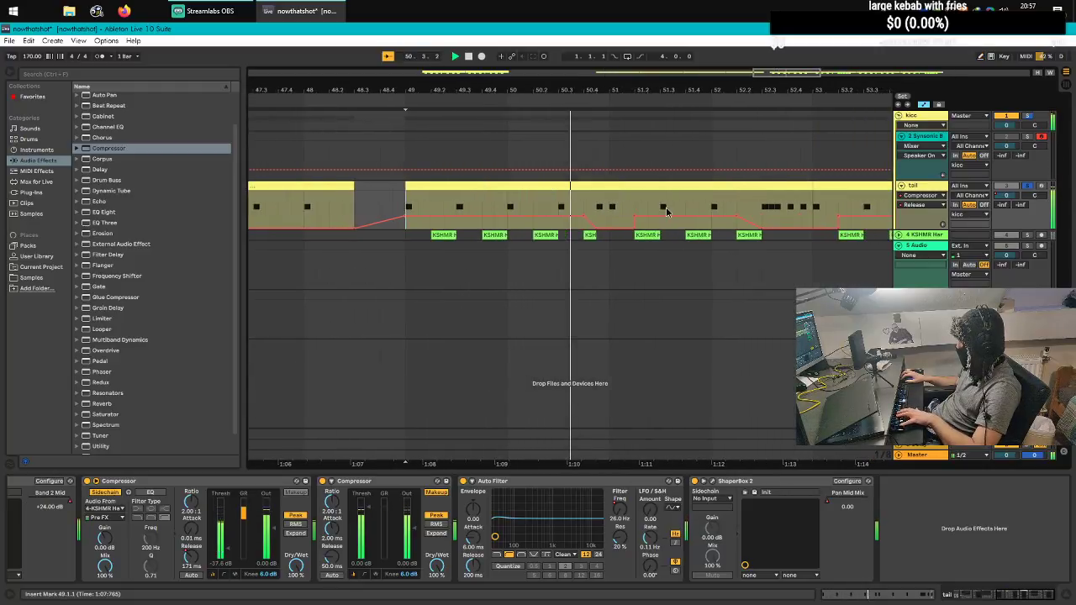
{"action": "scroll", "coordinate": [679, 210], "scroll_direction": "down", "scroll_amount": 6}
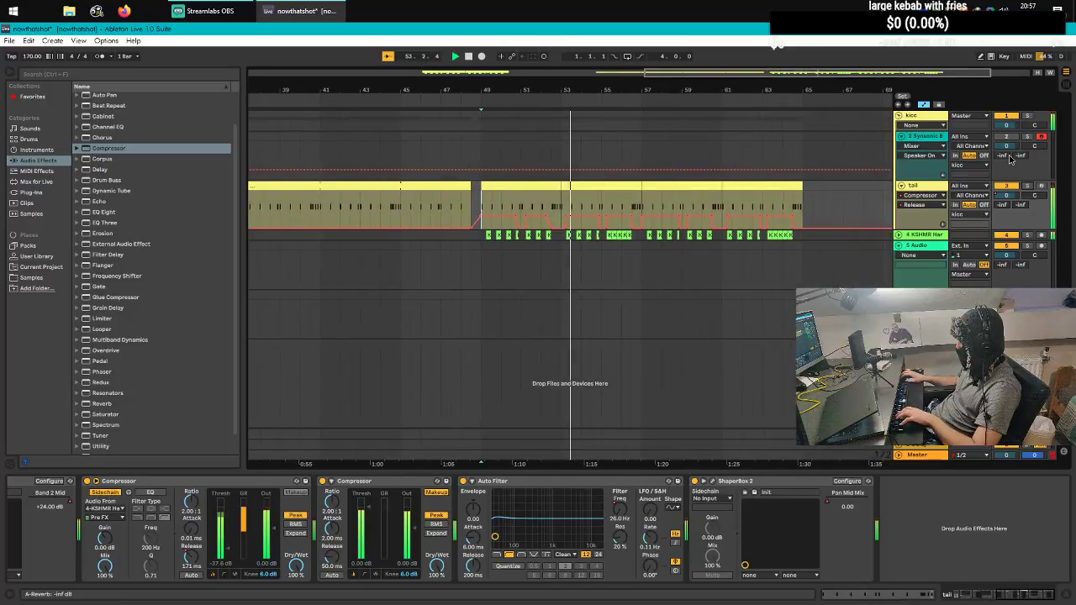
Step: Play the full pattern from bar 17 and switch the Synsonic BD-909 track back on
{"action": "scroll", "coordinate": [393, 203], "scroll_direction": "down", "scroll_amount": 5}
{"action": "left_click", "coordinate": [393, 198]}
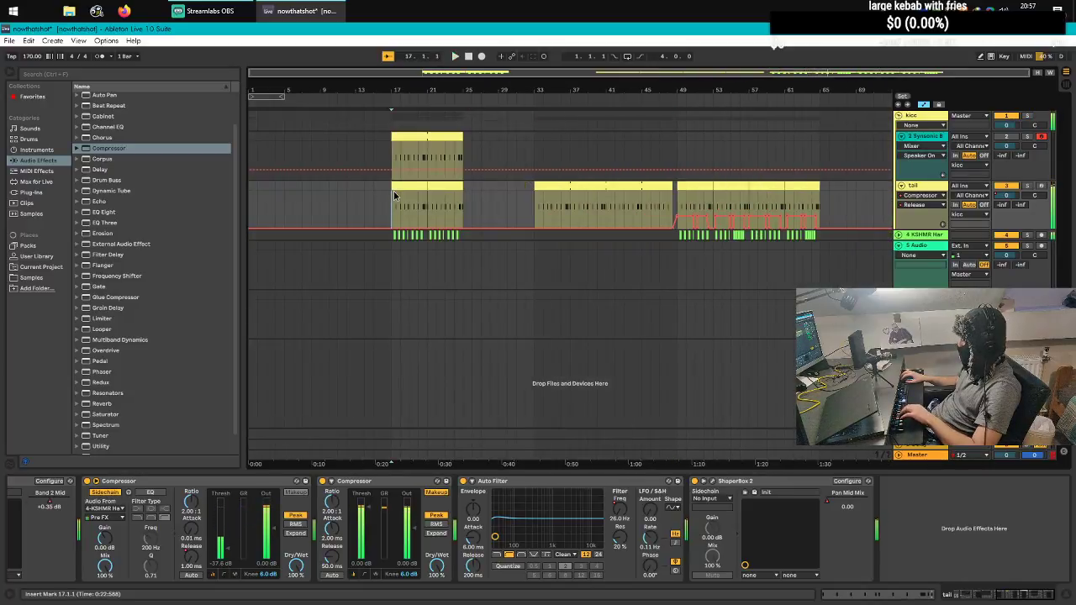
{"action": "key", "text": "space"}
{"action": "scroll", "coordinate": [393, 191], "scroll_direction": "up", "scroll_amount": 6}
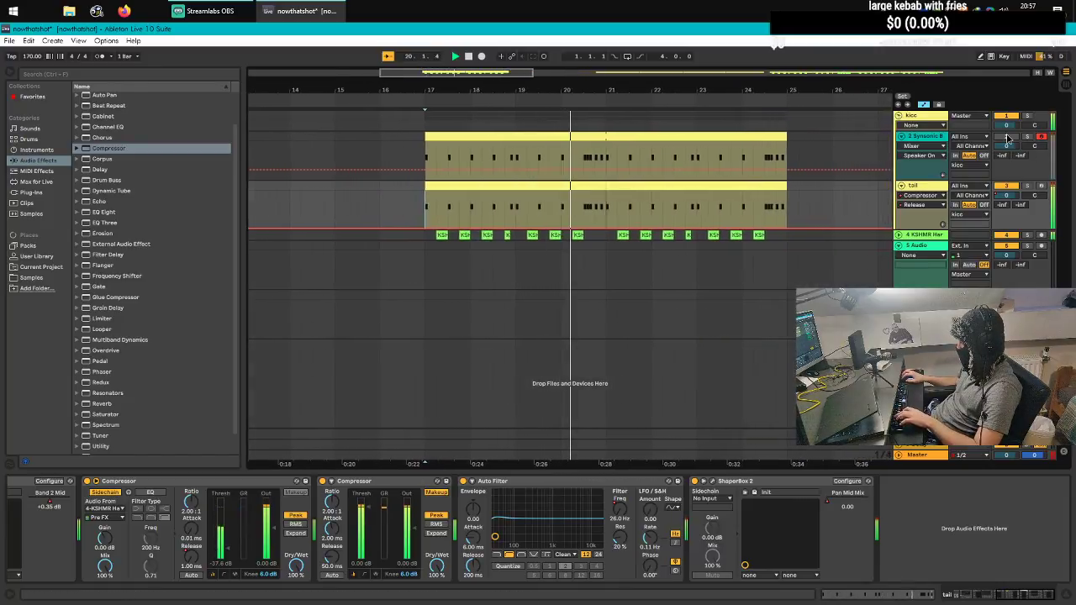
Step: Sidechain the tail's second Compressor from 2-Synsonic BD-909, taking the signal Pre FX
{"action": "left_click", "coordinate": [102, 150]}
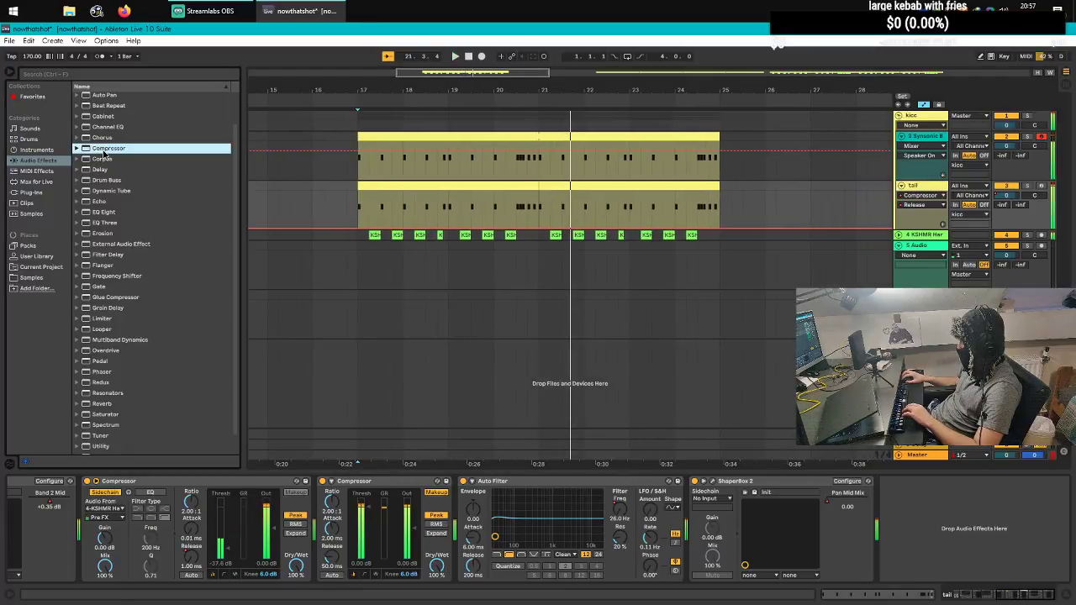
{"action": "left_click", "coordinate": [322, 490]}
{"action": "left_click", "coordinate": [337, 510]}
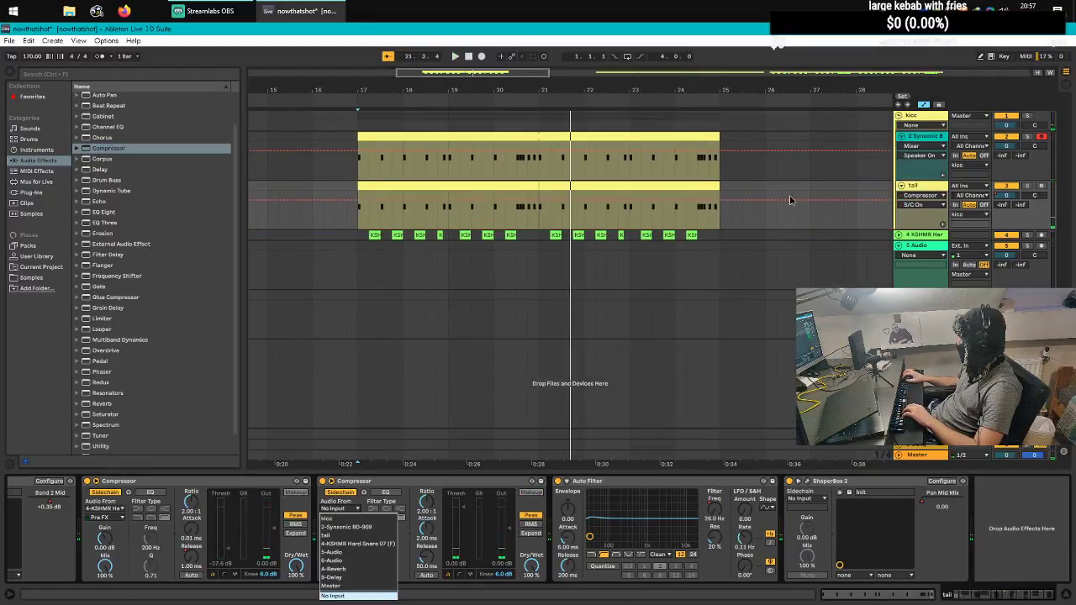
{"action": "left_click", "coordinate": [346, 527]}
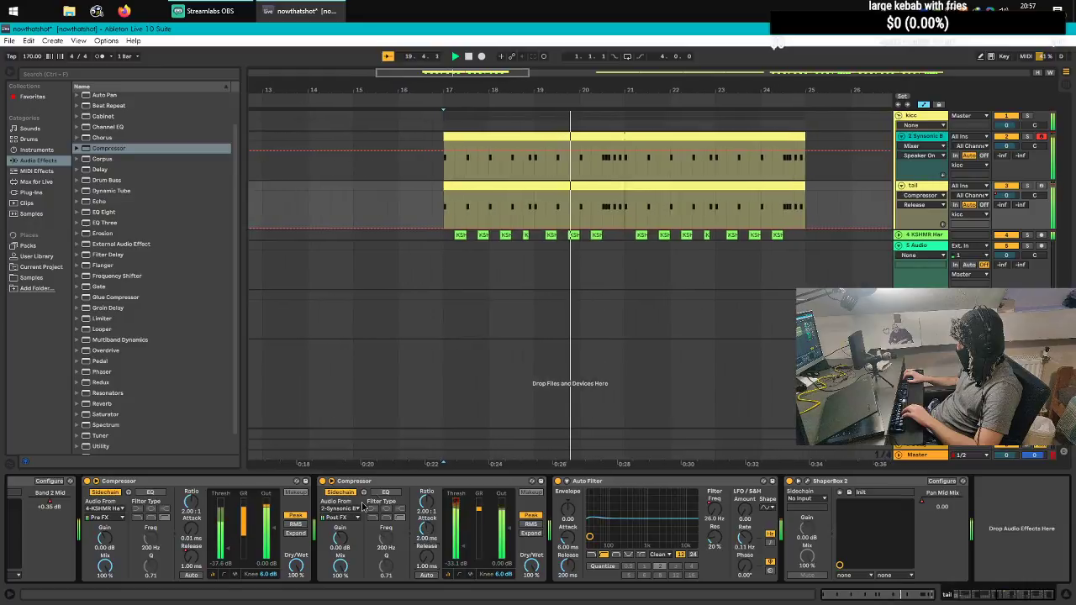
{"action": "left_click", "coordinate": [340, 517]}
{"action": "left_click", "coordinate": [336, 526]}
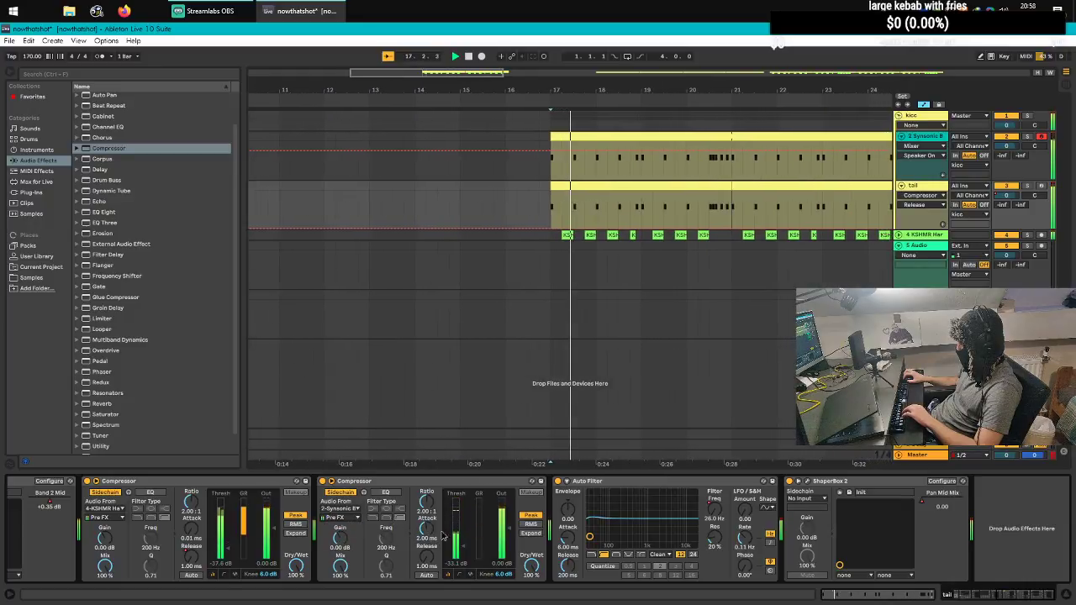
Step: Set the second Compressor's threshold to -inf dB and its release to 22.2 ms, auditioning the tail in solo
{"action": "left_click_drag", "start_coordinate": [460, 548], "coordinate": [459, 562]}
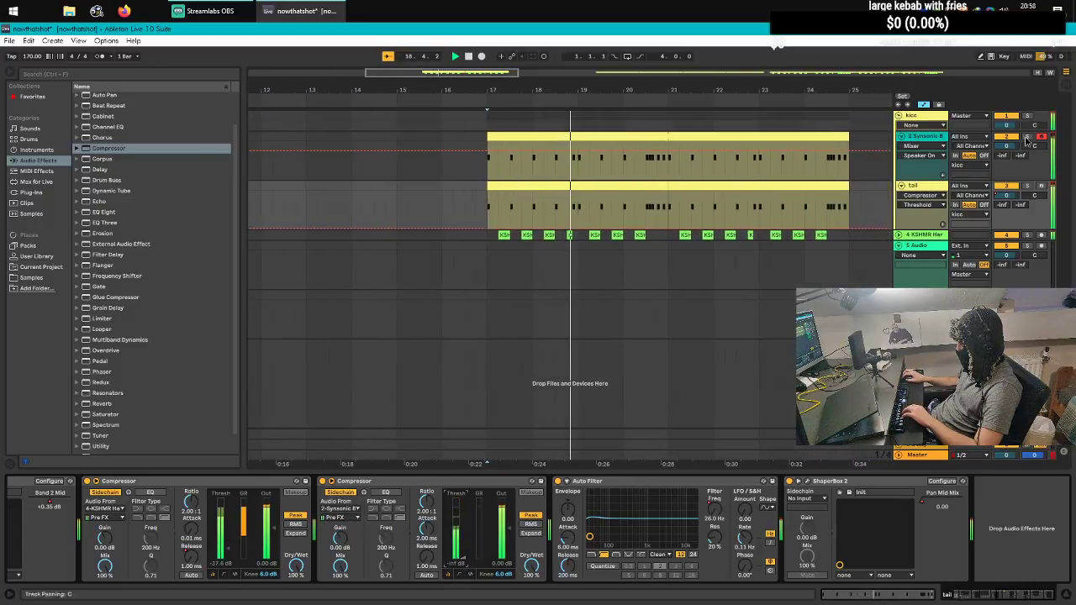
{"action": "left_click", "coordinate": [1028, 186]}
{"action": "mouse_move", "coordinate": [427, 556]}
{"action": "left_mouse_down"}
{"action": "mouse_move", "coordinate": [427, 525]}
{"action": "mouse_move", "coordinate": [428, 553]}
{"action": "left_mouse_up"}
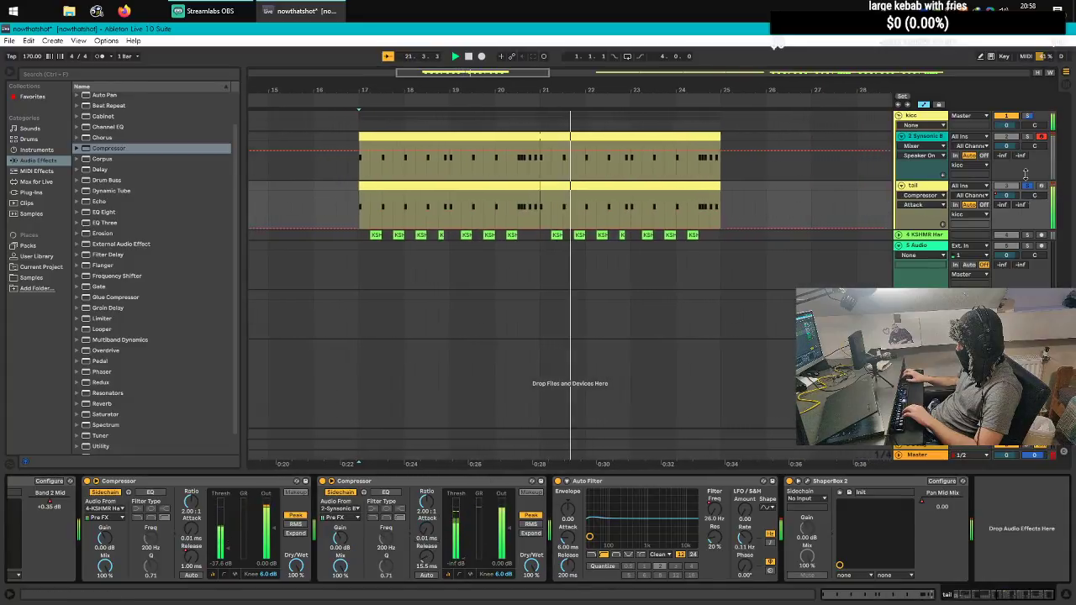
{"action": "left_click_drag", "start_coordinate": [427, 559], "coordinate": [463, 563]}
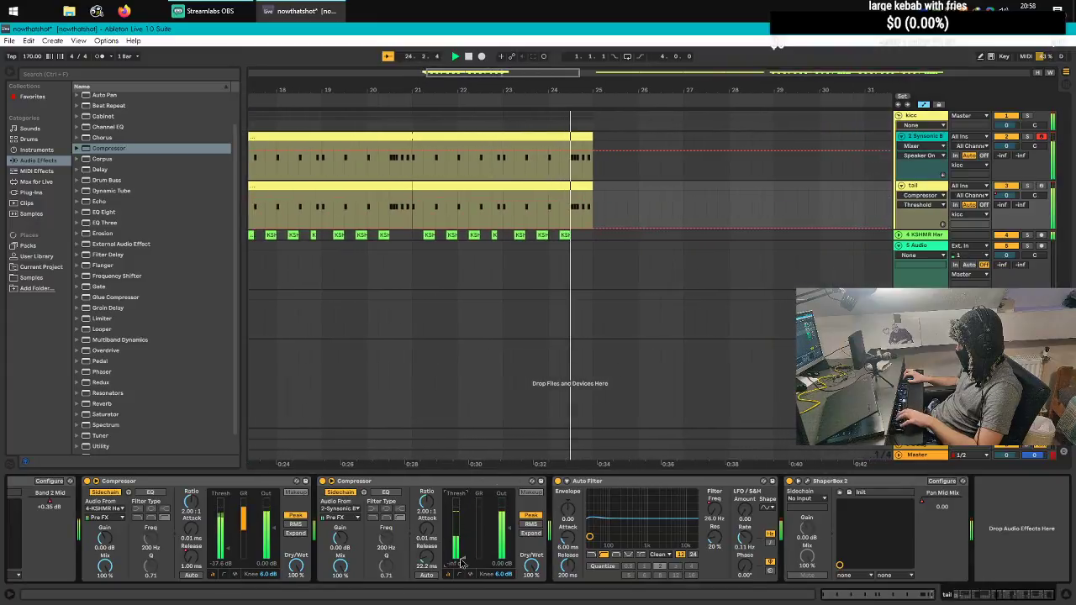
Step: Replay the pattern from bar 17 to judge the kick and tail together with the new sidechain compression
{"action": "scroll", "coordinate": [586, 190], "scroll_direction": "down", "scroll_amount": 2}
{"action": "key", "text": "space"}
{"action": "key", "text": "space"}
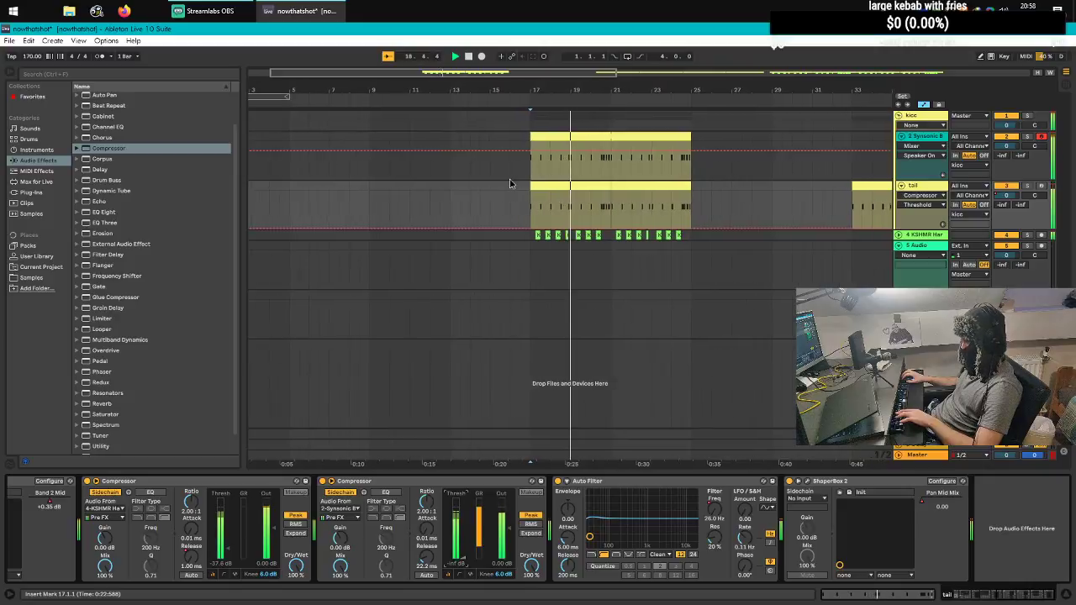
{"action": "scroll", "coordinate": [523, 170], "scroll_direction": "up", "scroll_amount": 4}
{"action": "scroll", "coordinate": [523, 170], "scroll_direction": "down", "scroll_amount": 5}
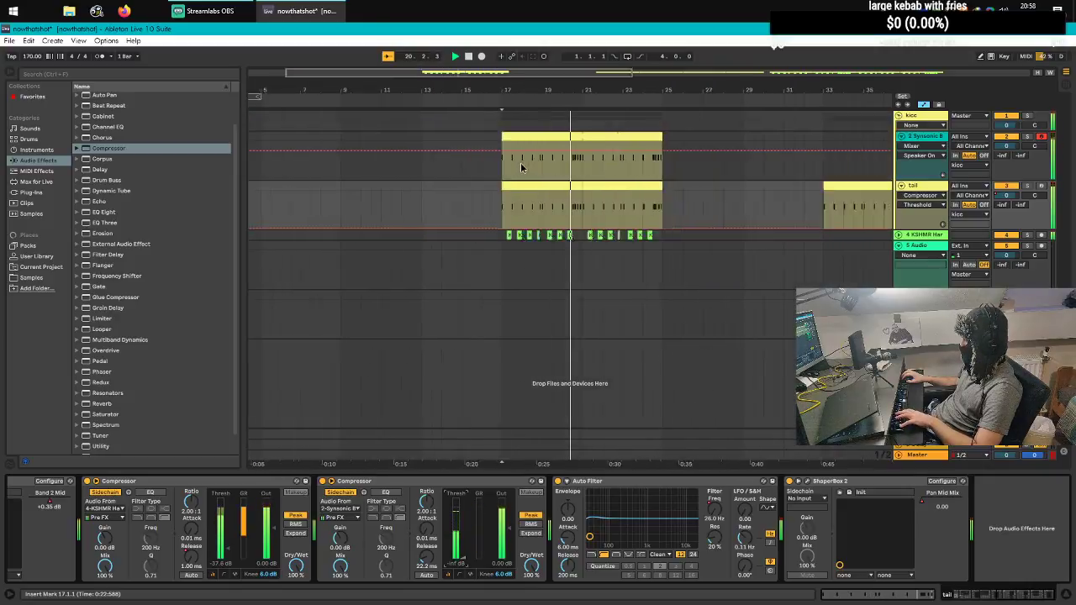
{"action": "key", "text": "space"}
{"action": "scroll", "coordinate": [486, 198], "scroll_direction": "down", "scroll_amount": 2}
{"action": "scroll", "coordinate": [412, 174], "scroll_direction": "up", "scroll_amount": 2}
Step: Hide the automation lanes and move the Synsonic BD-909 part from bar 17 to bar 49
{"action": "key", "text": "a"}
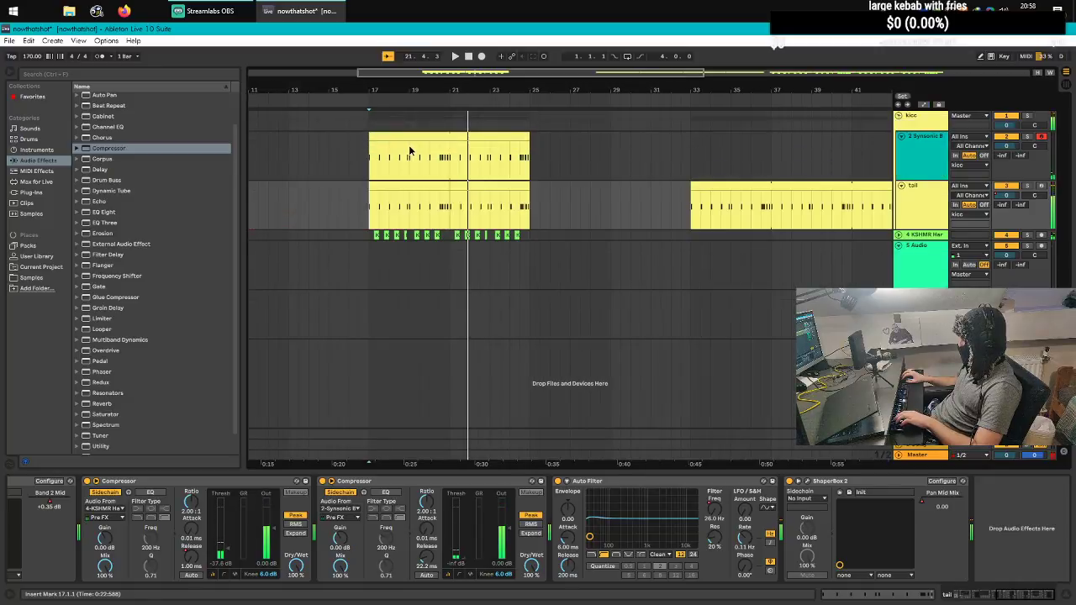
{"action": "scroll", "coordinate": [407, 150], "scroll_direction": "down", "scroll_amount": 3}
{"action": "left_click_drag", "start_coordinate": [407, 139], "coordinate": [677, 159]}
Step: Play the moved Synsonic part from bar 49 and compare it with the tail-only section at bar 33
{"action": "scroll", "coordinate": [674, 160], "scroll_direction": "up", "scroll_amount": 4}
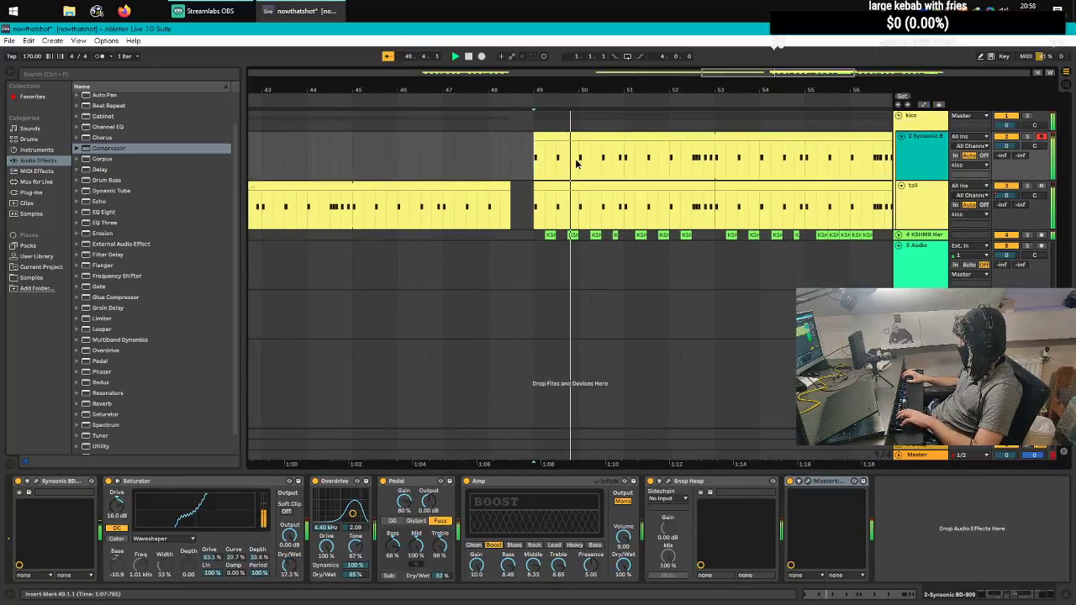
{"action": "scroll", "coordinate": [576, 163], "scroll_direction": "down", "scroll_amount": 4}
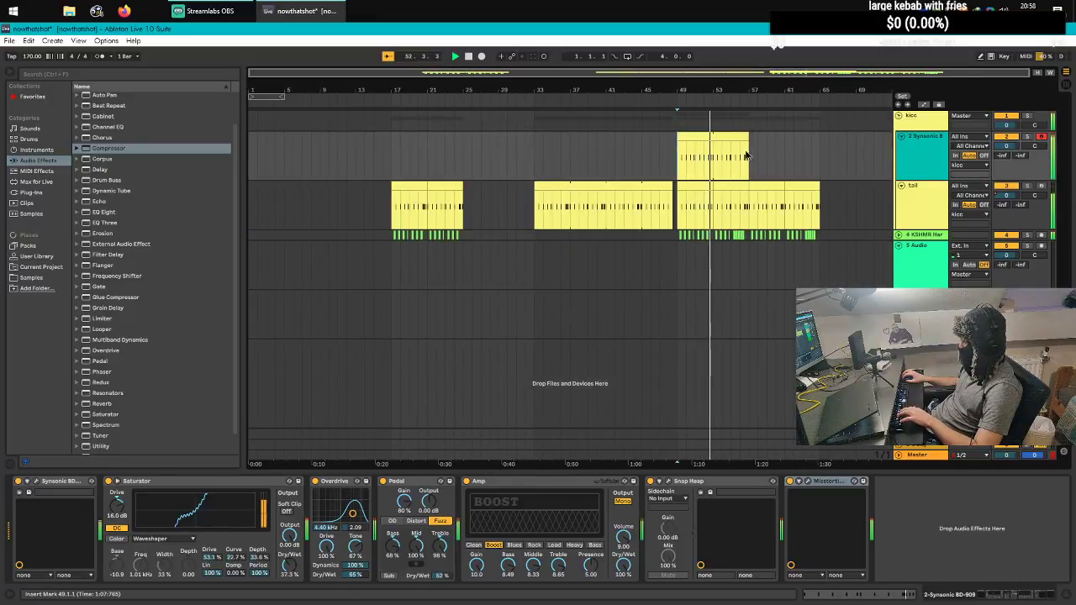
{"action": "left_click", "coordinate": [535, 158]}
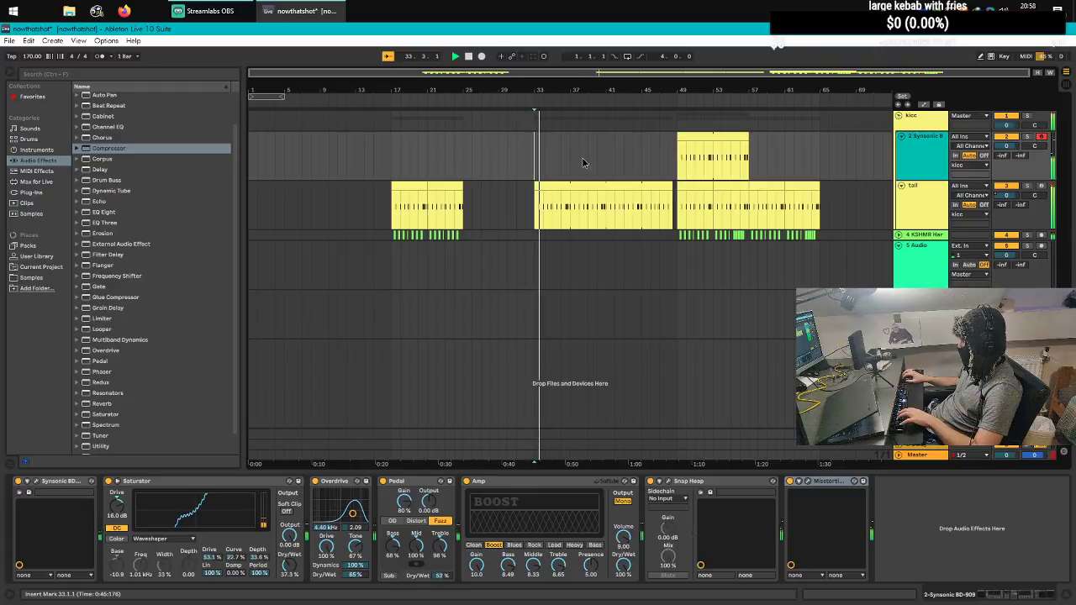
{"action": "left_click", "coordinate": [678, 160]}
{"action": "key", "text": "space"}
{"action": "key", "text": "space"}
{"action": "scroll", "coordinate": [736, 164], "scroll_direction": "up", "scroll_amount": 4}
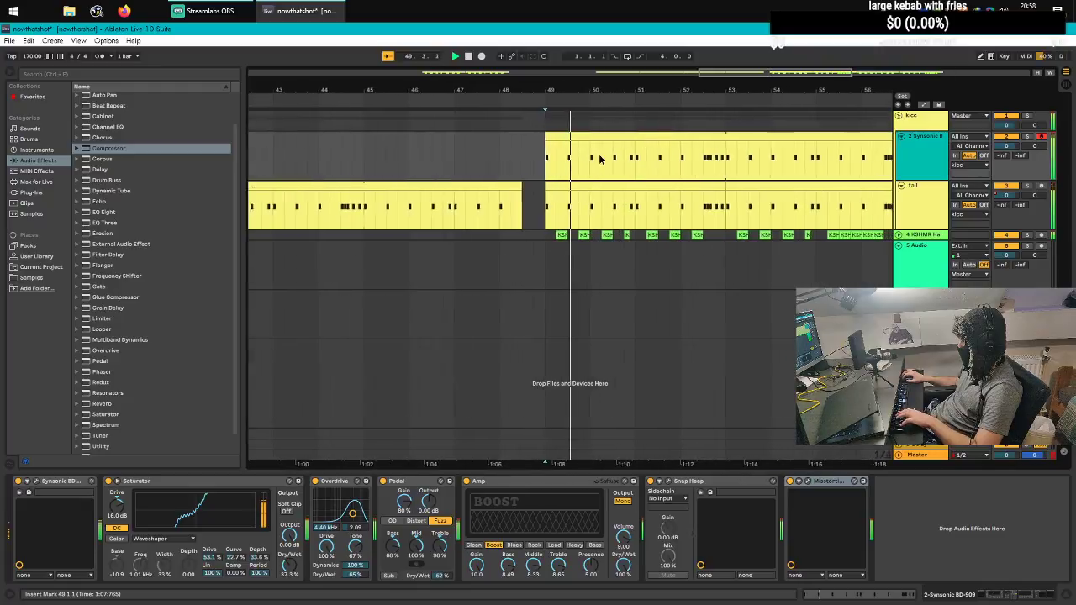
Step: Replay the Synsonic BD-909 part from bar 49 and check how the tail sounds alone after bar 57
{"action": "scroll", "coordinate": [613, 140], "scroll_direction": "down", "scroll_amount": 2}
{"action": "left_click", "coordinate": [696, 152]}
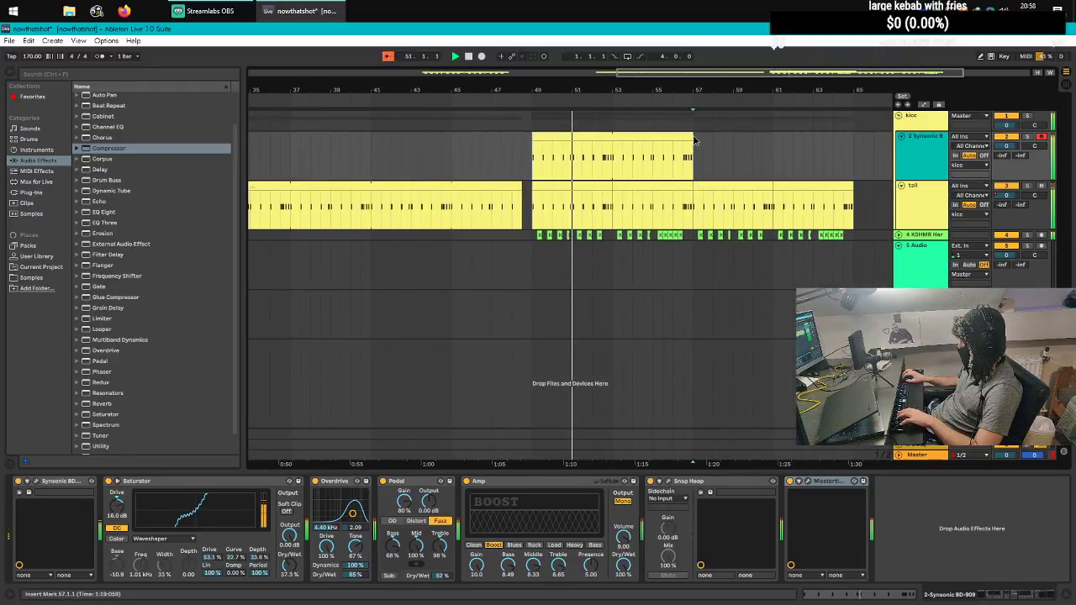
{"action": "scroll", "coordinate": [612, 157], "scroll_direction": "up", "scroll_amount": 2}
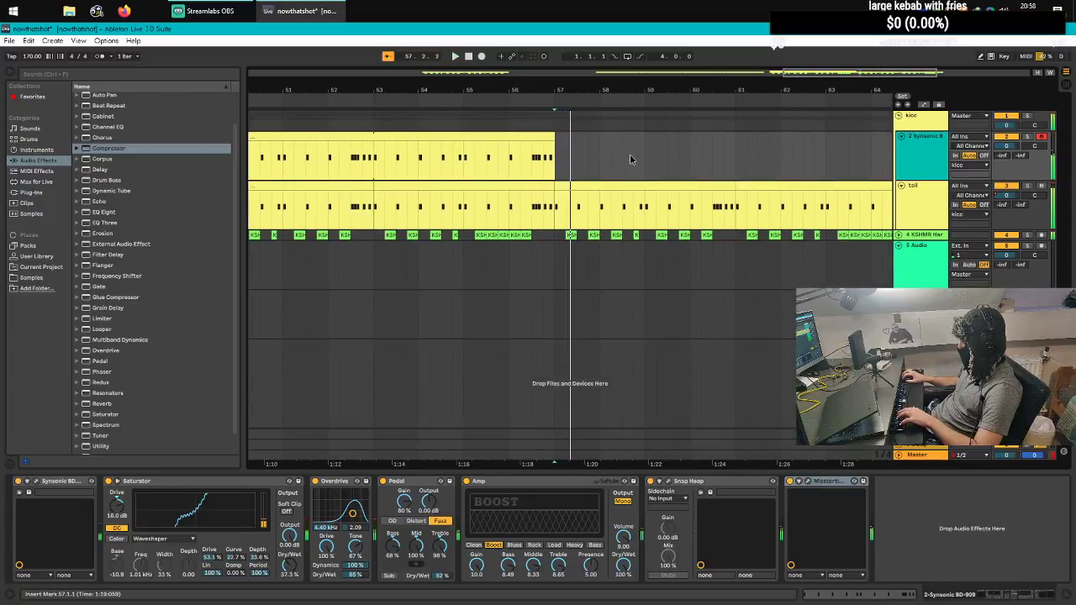
{"action": "scroll", "coordinate": [622, 156], "scroll_direction": "down", "scroll_amount": 4}
{"action": "scroll", "coordinate": [719, 164], "scroll_direction": "up", "scroll_amount": 4}
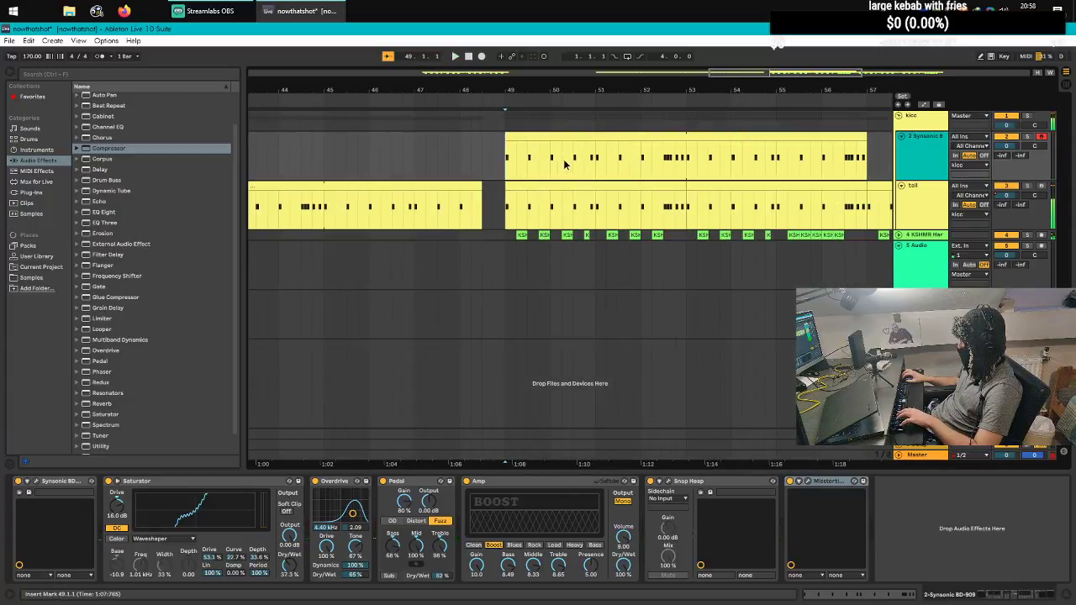
{"action": "key", "text": "space"}
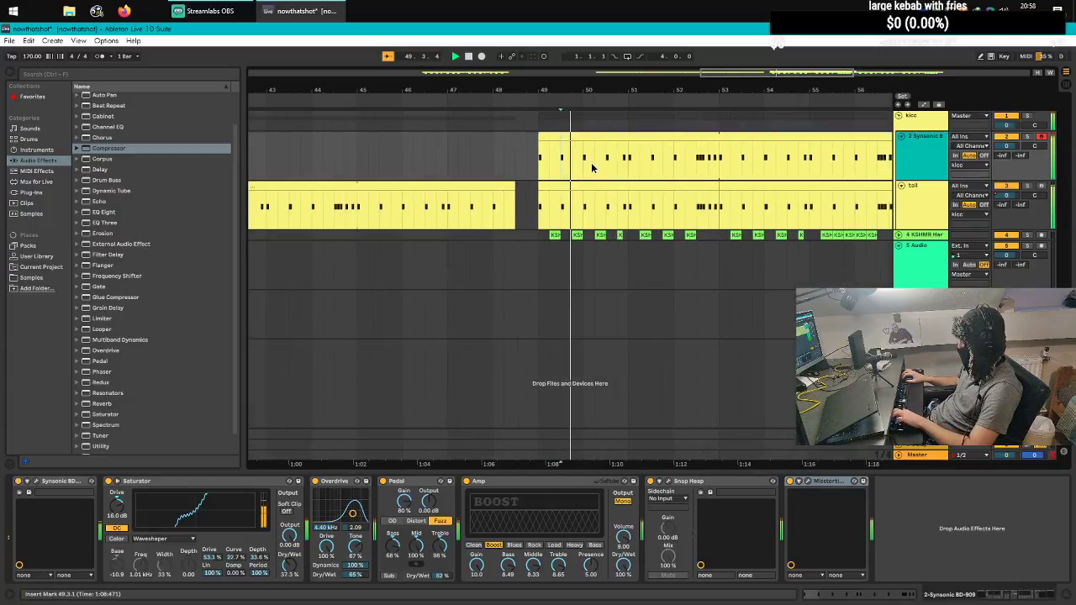
Step: Cut the section from 49.3.1 to 50.4.1 out of the Synsonic clip and play on from 51.2.1
{"action": "left_click", "coordinate": [573, 167]}
{"action": "key", "text": "ctrl+e"}
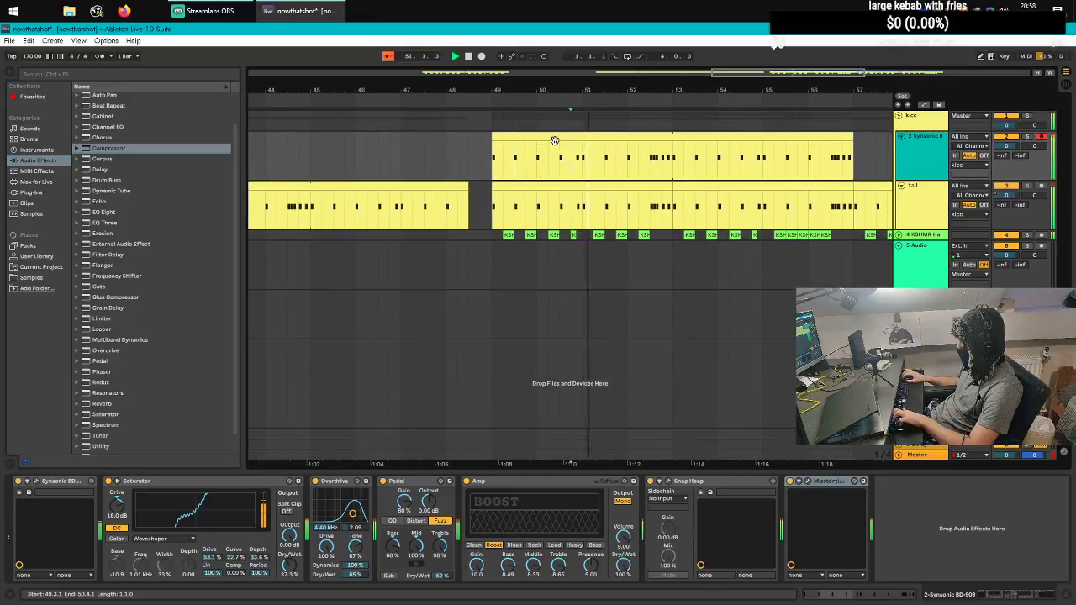
{"action": "left_click", "coordinate": [552, 137]}
{"action": "key", "text": "Delete"}
{"action": "left_click", "coordinate": [592, 153]}
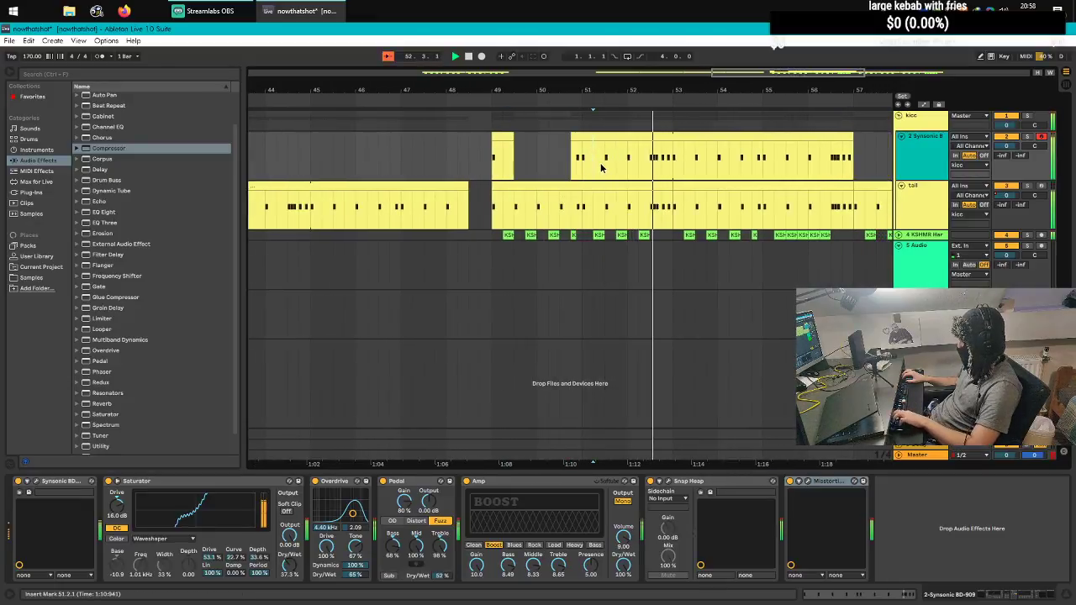
{"action": "key", "text": "space"}
{"action": "key", "text": "space"}
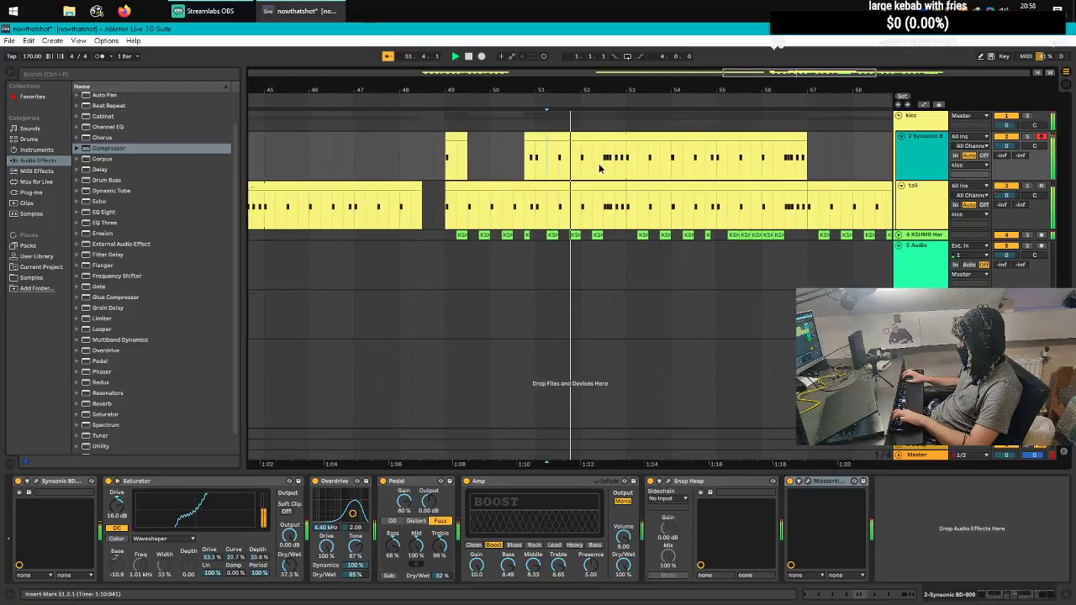
Step: Cut the section from 51.2.1 to 52.3.1 out of the Synsonic clip and replay from bar 49
{"action": "left_click", "coordinate": [554, 140]}
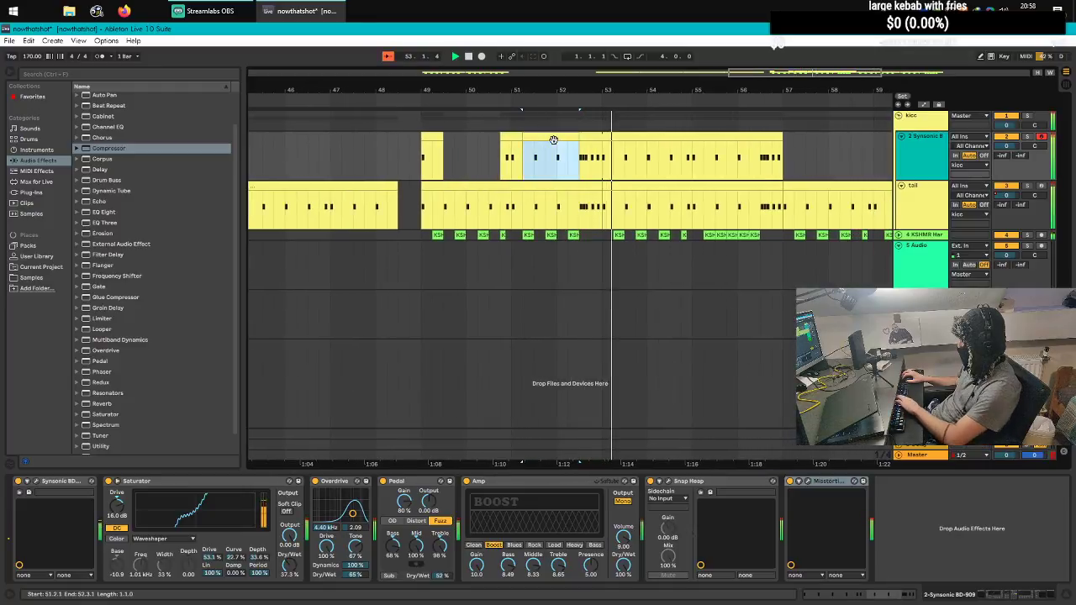
{"action": "key", "text": "Delete"}
{"action": "left_click", "coordinate": [425, 158]}
{"action": "key", "text": "space"}
{"action": "key", "text": "space"}
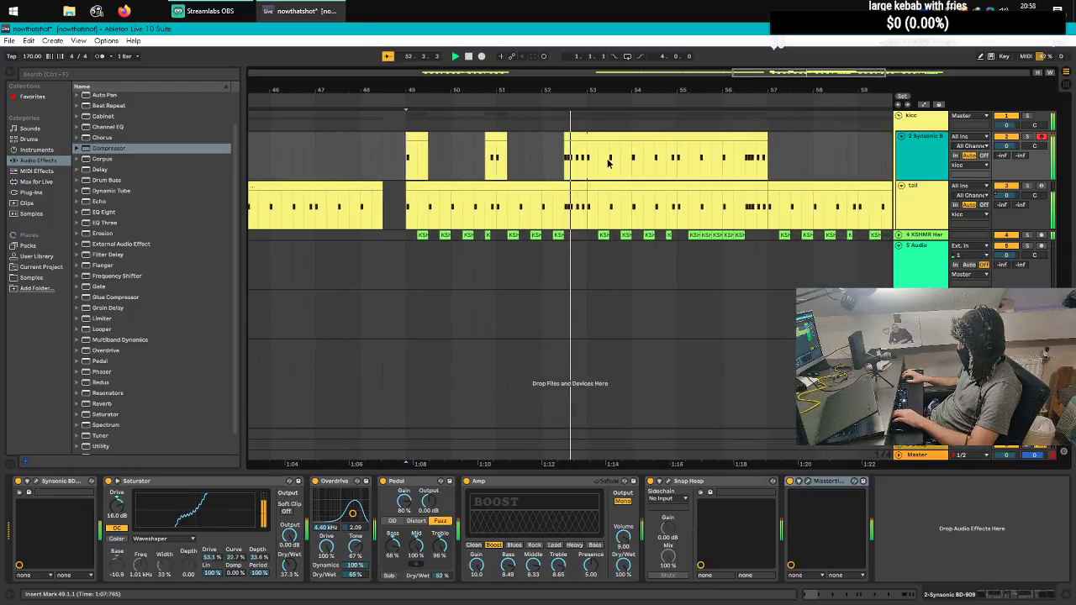
Step: Cut the section from 53.2.1 to 54.4.1 out of the Synsonic clip and play the result from 52.2.1
{"action": "left_click", "coordinate": [576, 163]}
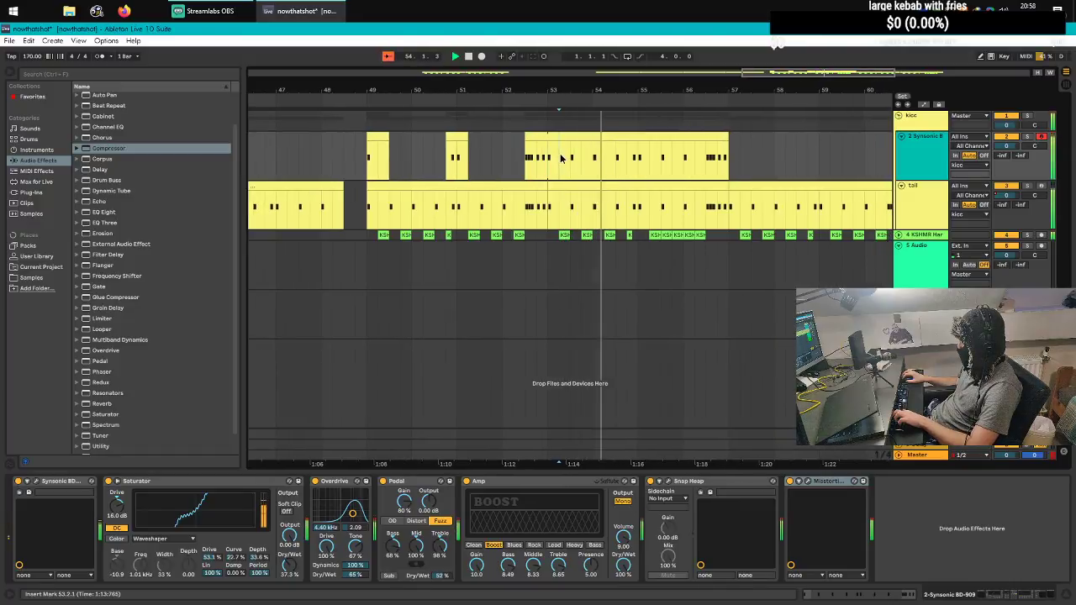
{"action": "left_click", "coordinate": [627, 166]}
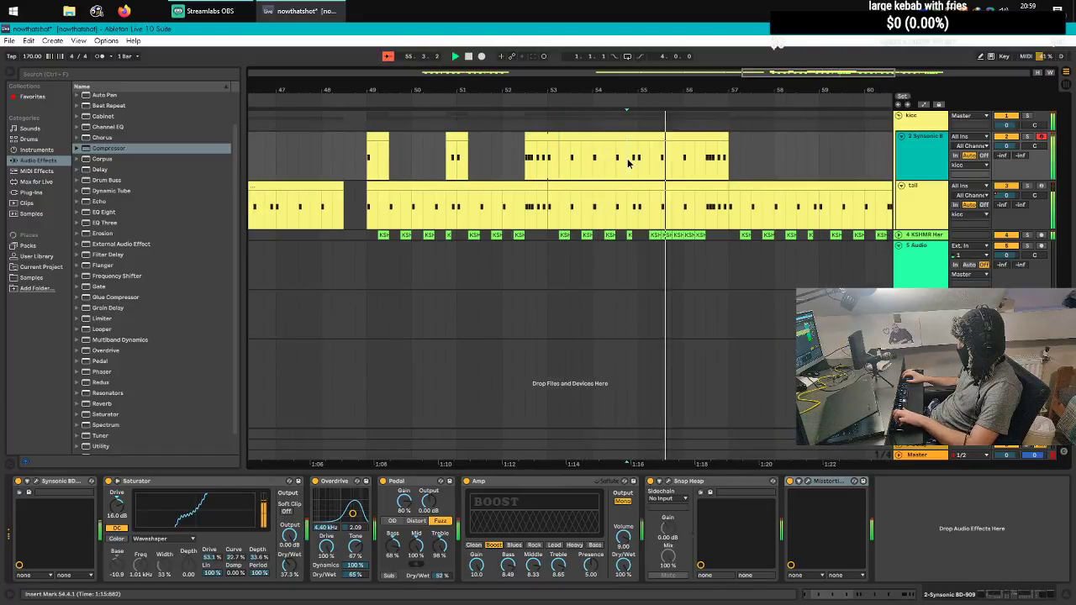
{"action": "left_click_drag", "start_coordinate": [626, 156], "coordinate": [567, 156]}
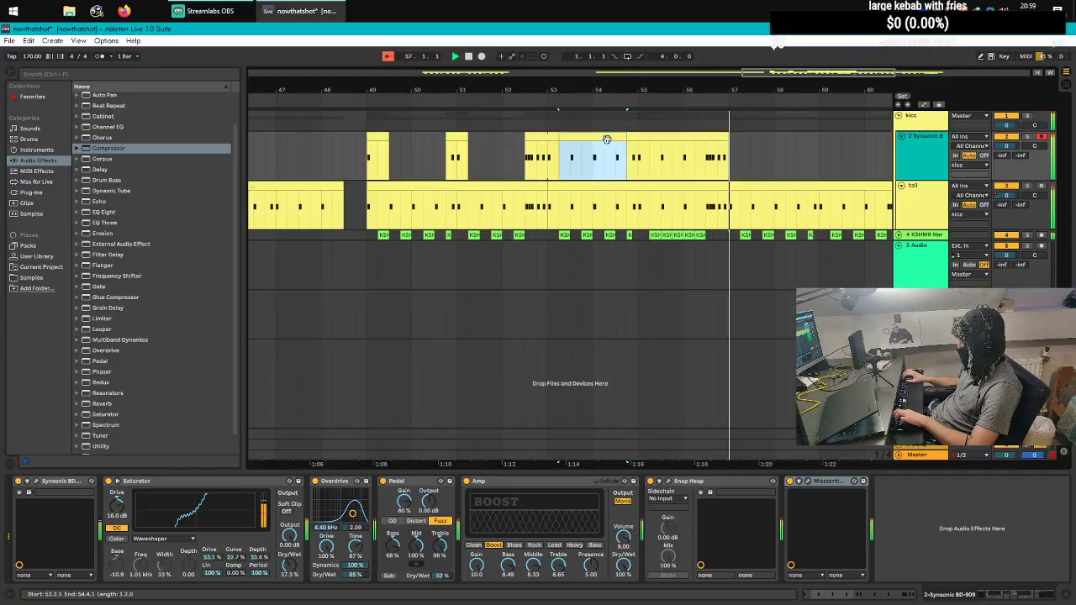
{"action": "key", "text": "Delete"}
{"action": "left_click", "coordinate": [518, 156]}
{"action": "key", "text": "space"}
{"action": "key", "text": "space"}
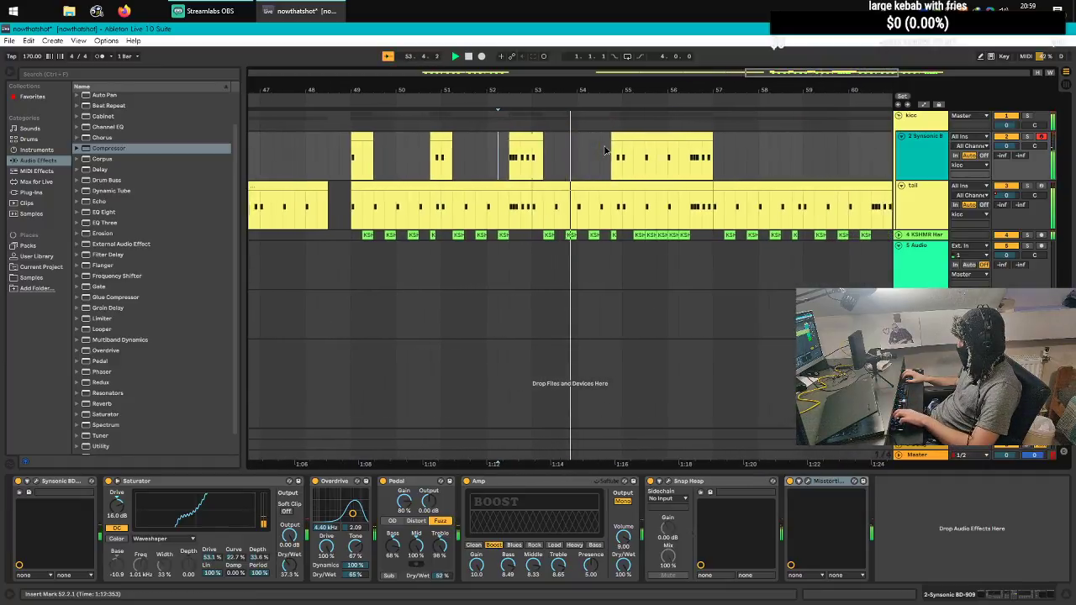
Step: Cut the section between about bars 55.2 and 56.3 out of the Synsonic clip and return to bar 49
{"action": "left_click", "coordinate": [567, 157]}
{"action": "key", "text": "ctrl+e"}
{"action": "left_click", "coordinate": [626, 161]}
{"action": "key", "text": "ctrl+e"}
{"action": "left_click", "coordinate": [601, 136]}
{"action": "key", "text": "Delete"}
{"action": "scroll", "coordinate": [633, 184], "scroll_direction": "down", "scroll_amount": 3}
{"action": "key", "text": "space"}
{"action": "left_click", "coordinate": [481, 173]}
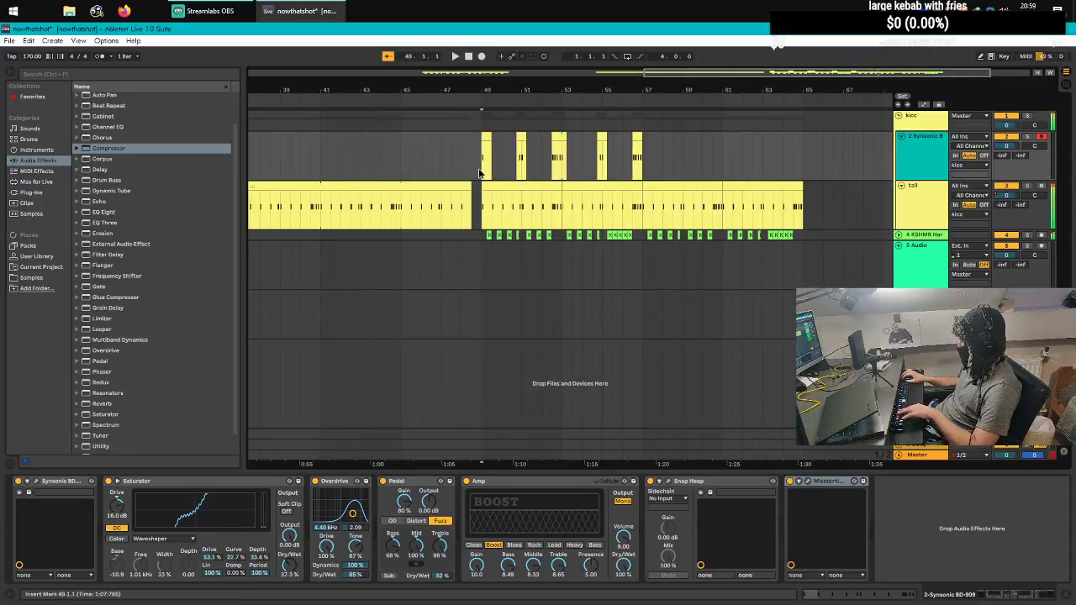
Step: Play the thinned-out Synsonic hits from bar 49 and view the tail track's device chain
{"action": "left_click", "coordinate": [935, 152]}
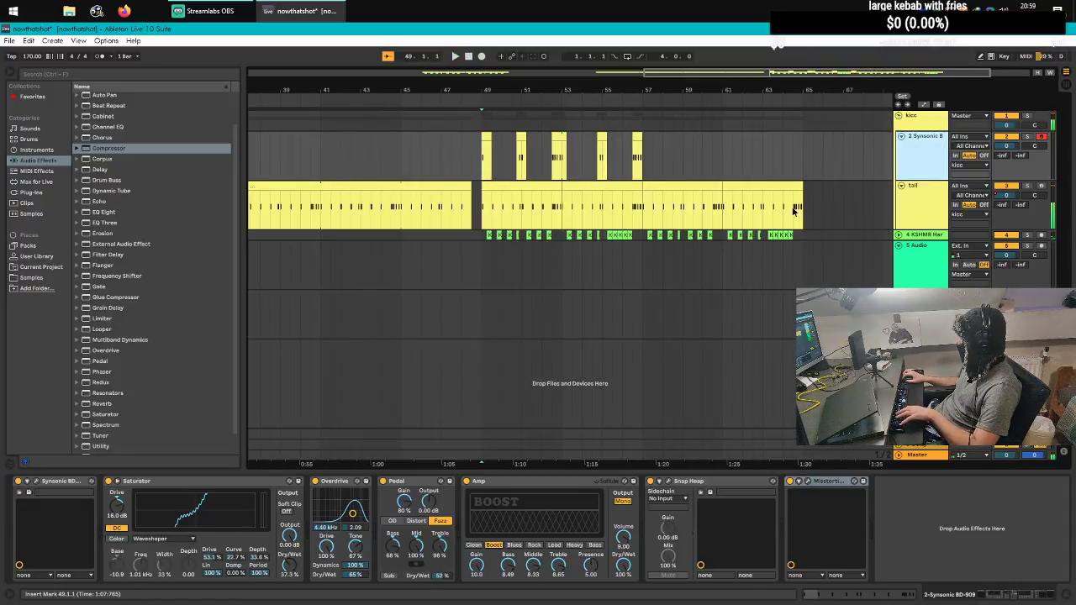
{"action": "key", "text": "space"}
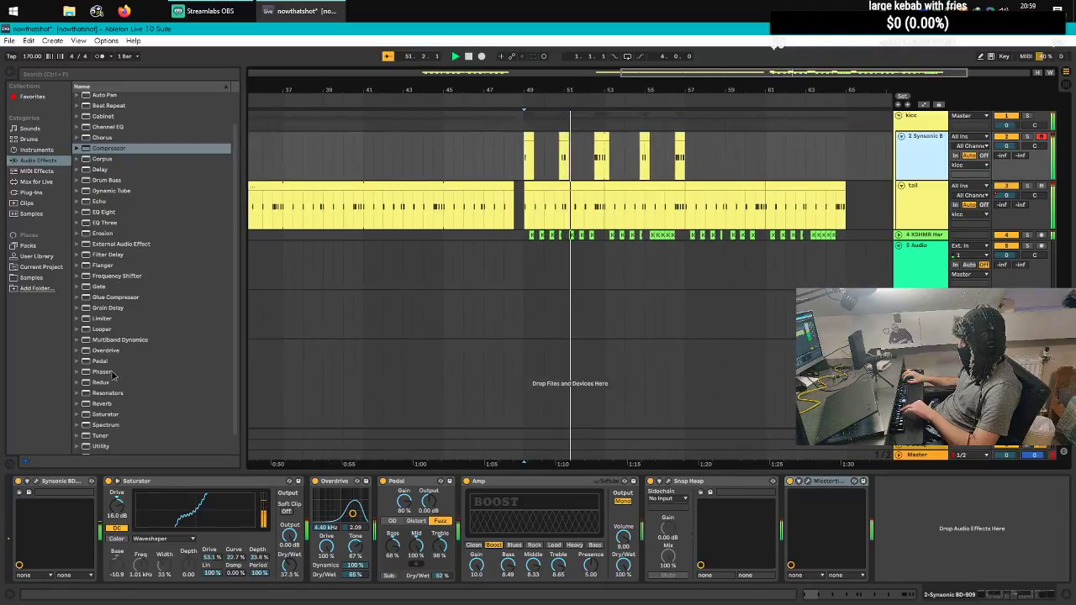
{"action": "scroll", "coordinate": [117, 410], "scroll_direction": "down", "scroll_amount": 2}
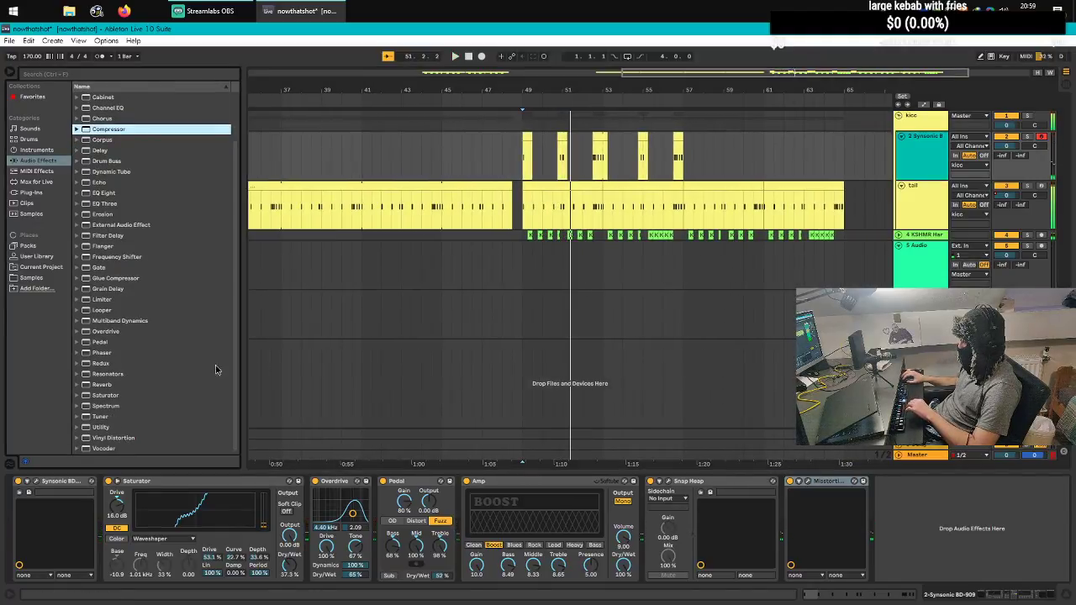
{"action": "left_click", "coordinate": [517, 199]}
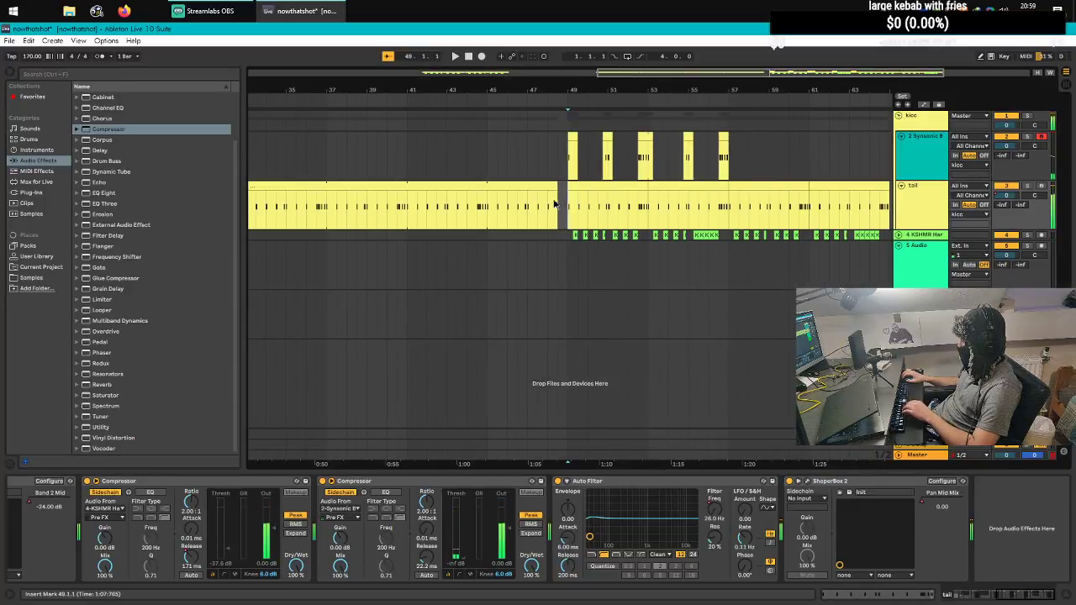
Step: Add the Multiband Dynamics preset Restore punch to the end of the Synsonic BD-909 chain and play from bar 49
{"action": "scroll", "coordinate": [136, 241], "scroll_direction": "up", "scroll_amount": 3}
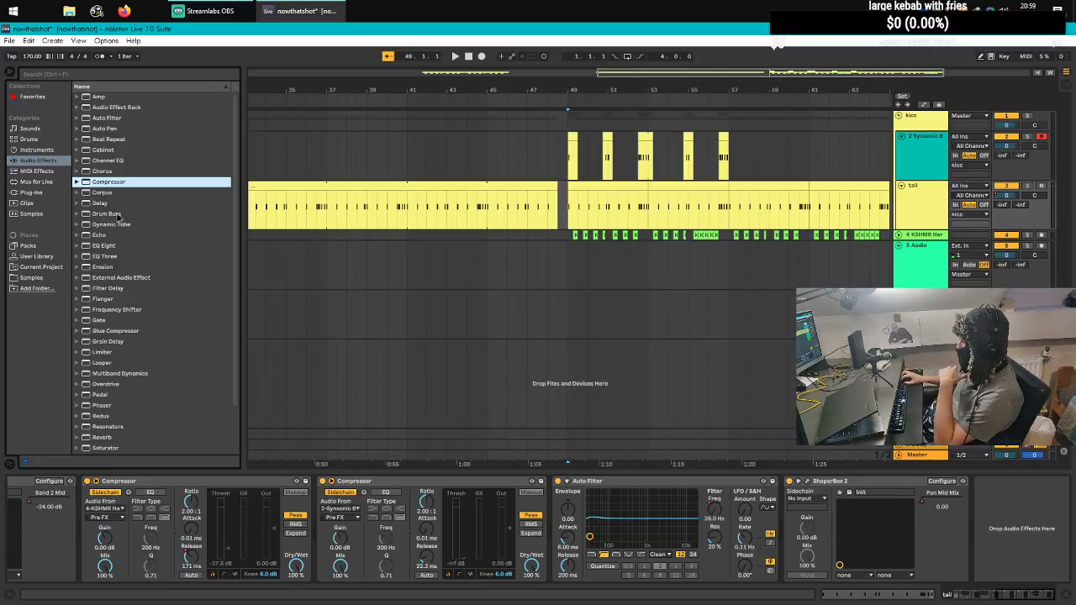
{"action": "scroll", "coordinate": [108, 202], "scroll_direction": "down", "scroll_amount": 3}
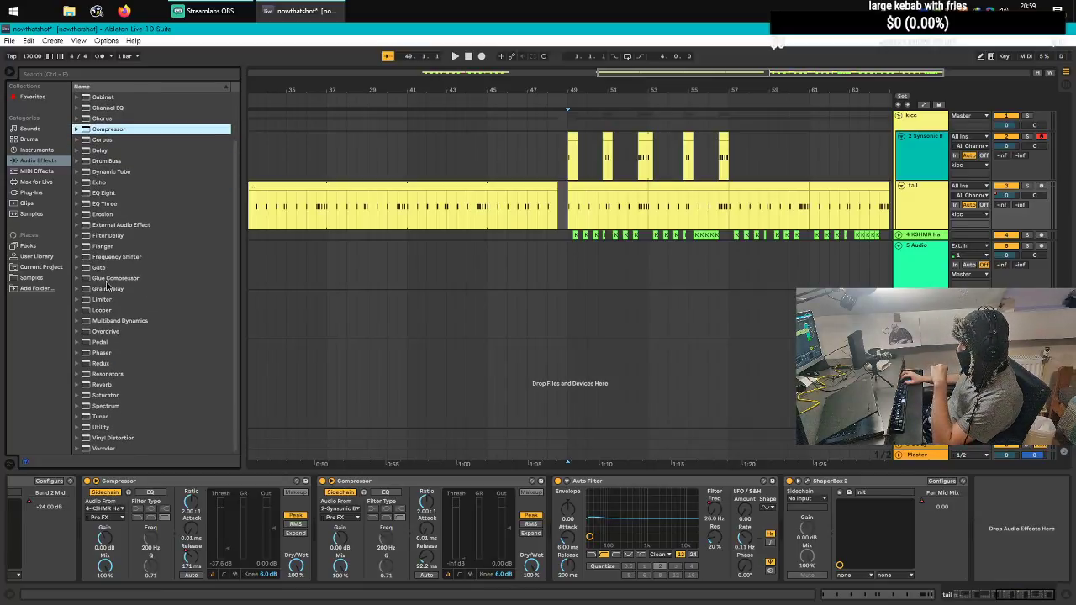
{"action": "scroll", "coordinate": [105, 370], "scroll_direction": "up", "scroll_amount": 2}
{"action": "scroll", "coordinate": [89, 380], "scroll_direction": "down", "scroll_amount": 2}
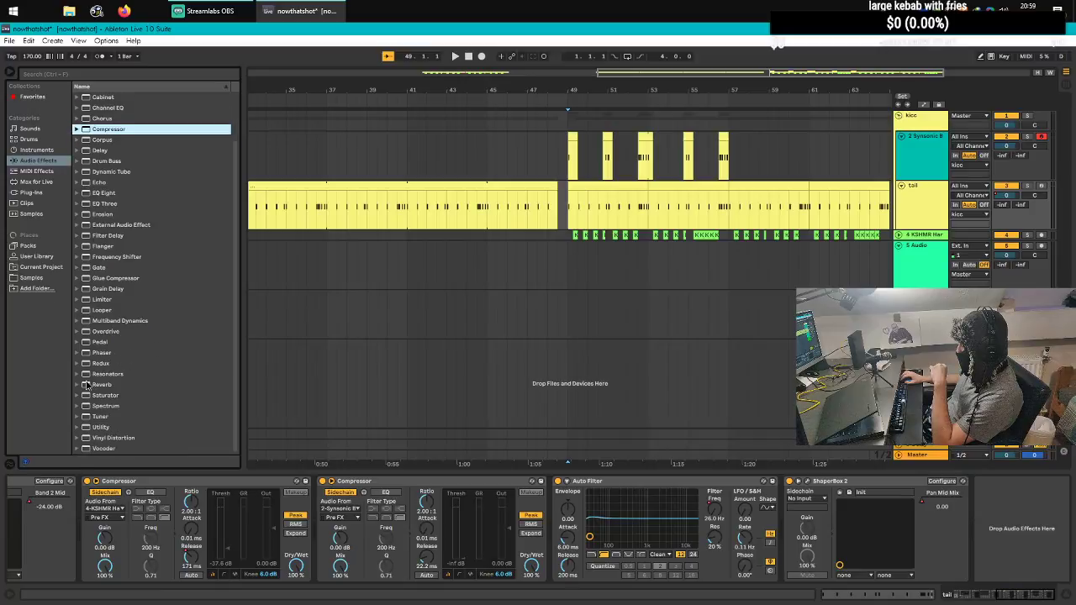
{"action": "left_click", "coordinate": [77, 321]}
{"action": "mouse_move", "coordinate": [116, 429]}
{"action": "left_mouse_down"}
{"action": "mouse_move", "coordinate": [778, 534]}
{"action": "mouse_move", "coordinate": [533, 536]}
{"action": "mouse_move", "coordinate": [251, 501]}
{"action": "mouse_move", "coordinate": [124, 509]}
{"action": "mouse_move", "coordinate": [530, 500]}
{"action": "mouse_move", "coordinate": [715, 187]}
{"action": "left_mouse_up"}
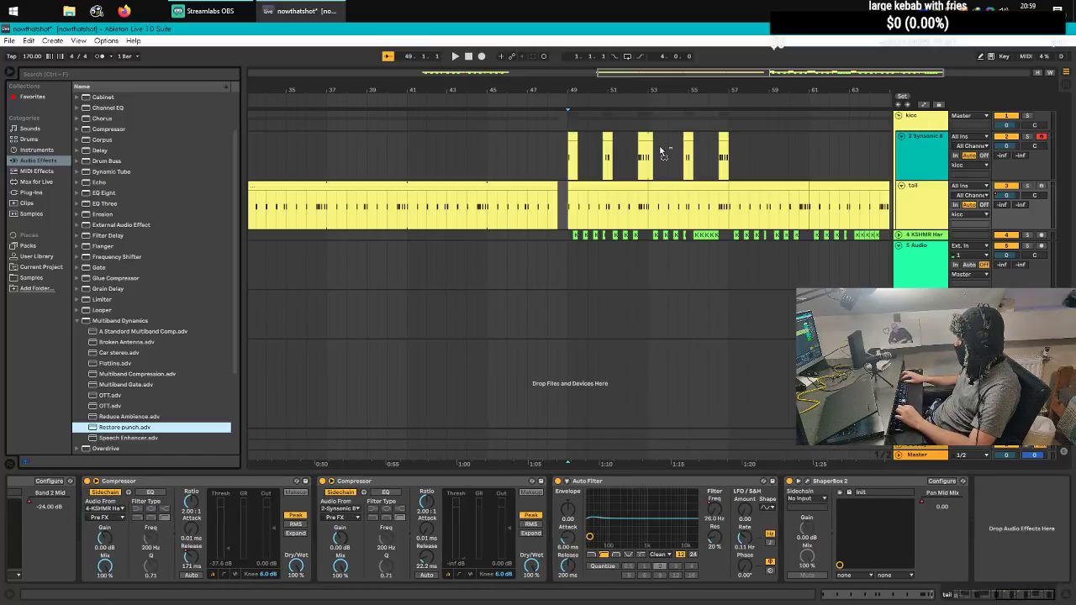
{"action": "left_click_drag", "start_coordinate": [533, 148], "coordinate": [538, 152]}
{"action": "key", "text": "space"}
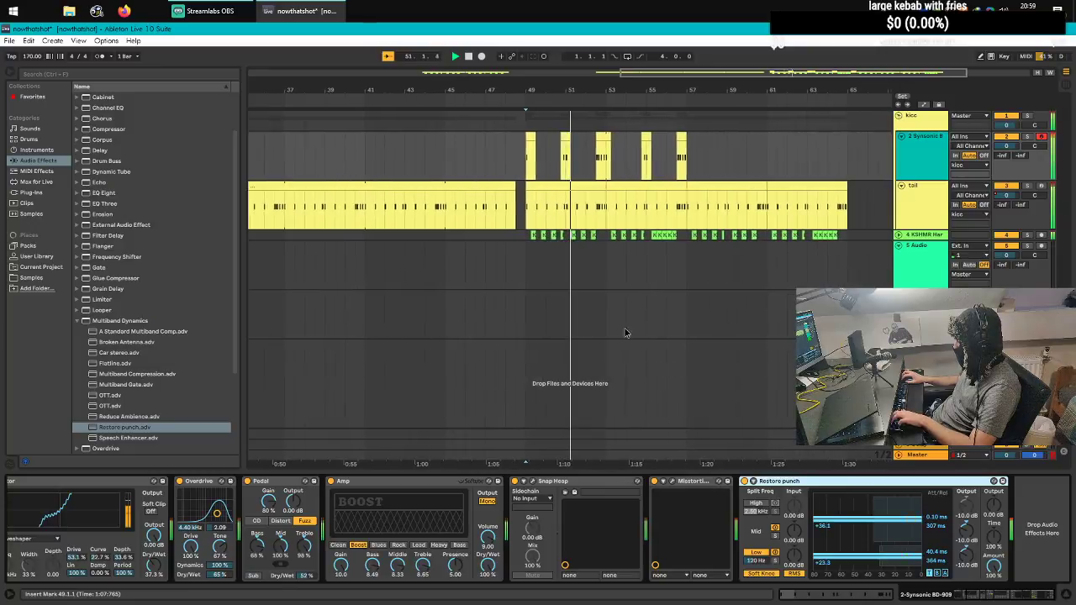
Step: In Restore punch, set the mid band's input to 4.50 dB and output to -2.90 dB, and the overall output to -12.1 dB
{"action": "left_click", "coordinate": [797, 574]}
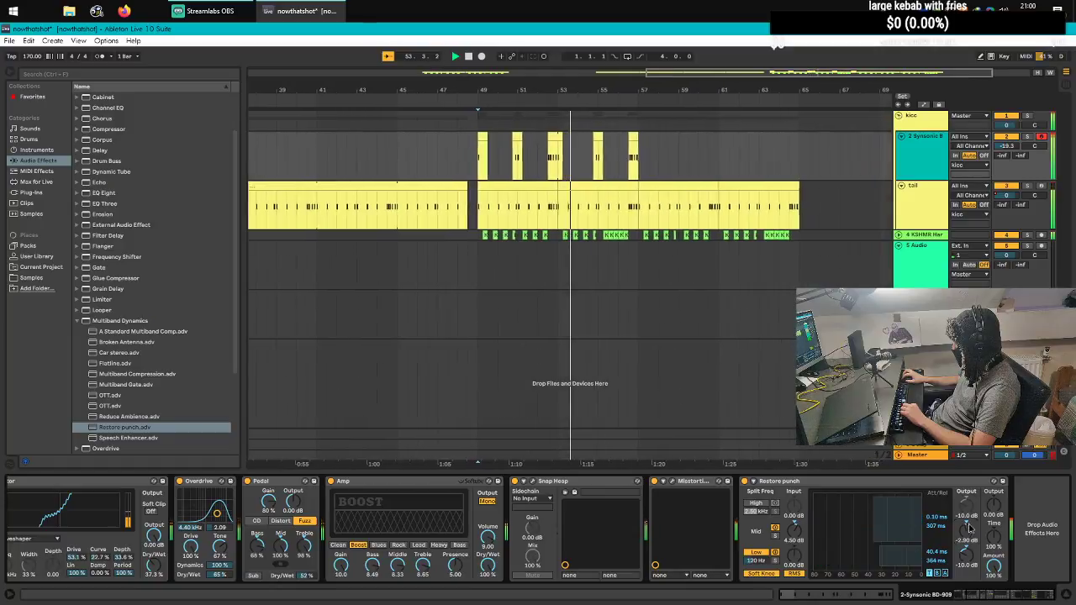
{"action": "key", "text": "space"}
{"action": "key", "text": "space"}
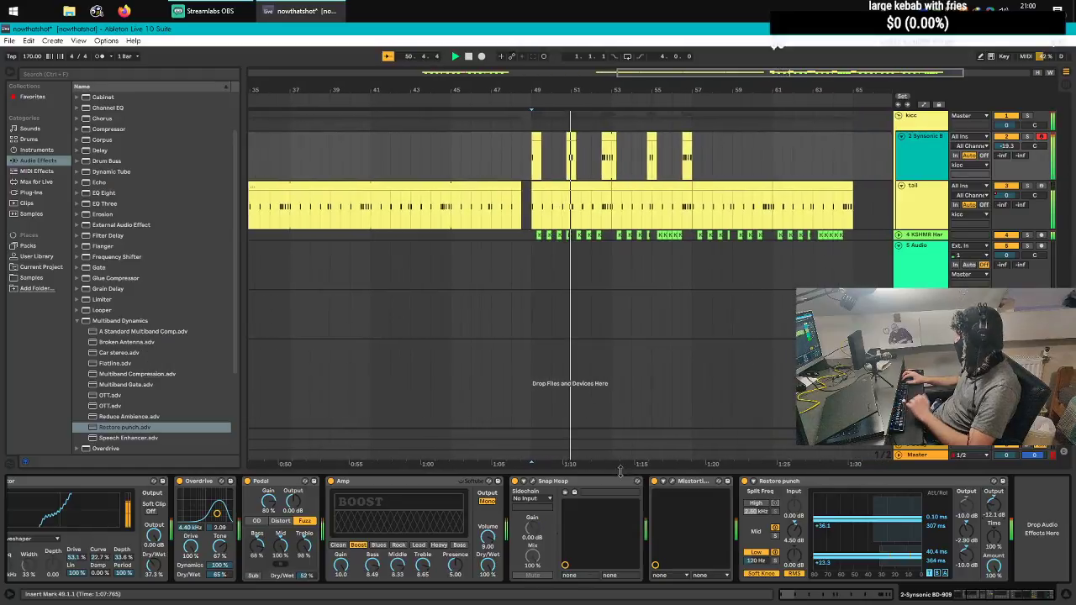
Step: Compare the kick with Restore punch bypassed and active, and set the Synsonic track volume to -9.0 dB during playback
{"action": "left_click", "coordinate": [744, 481]}
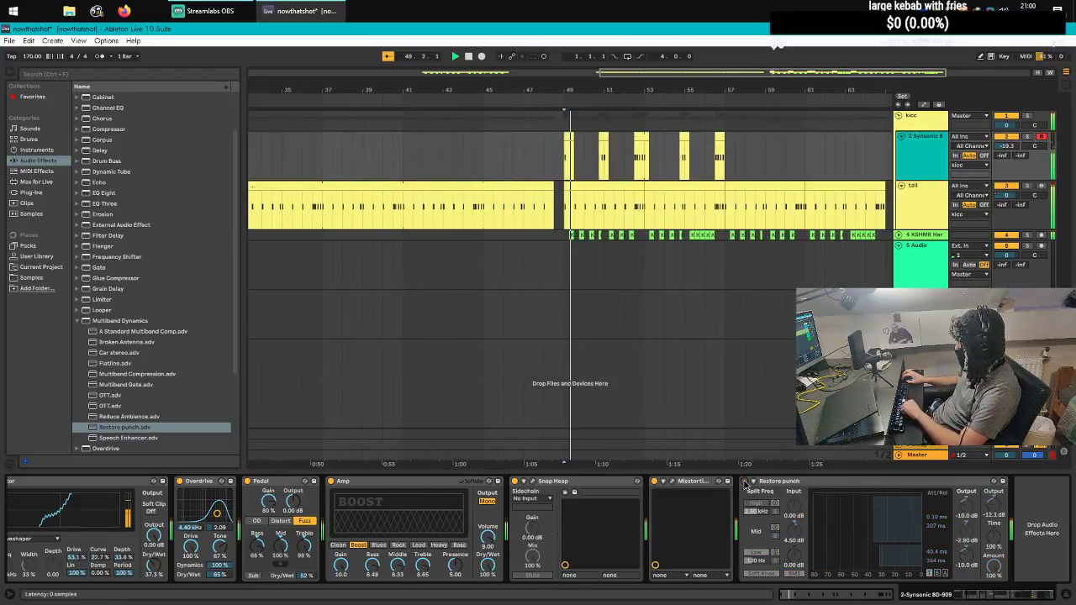
{"action": "key", "text": "Delete"}
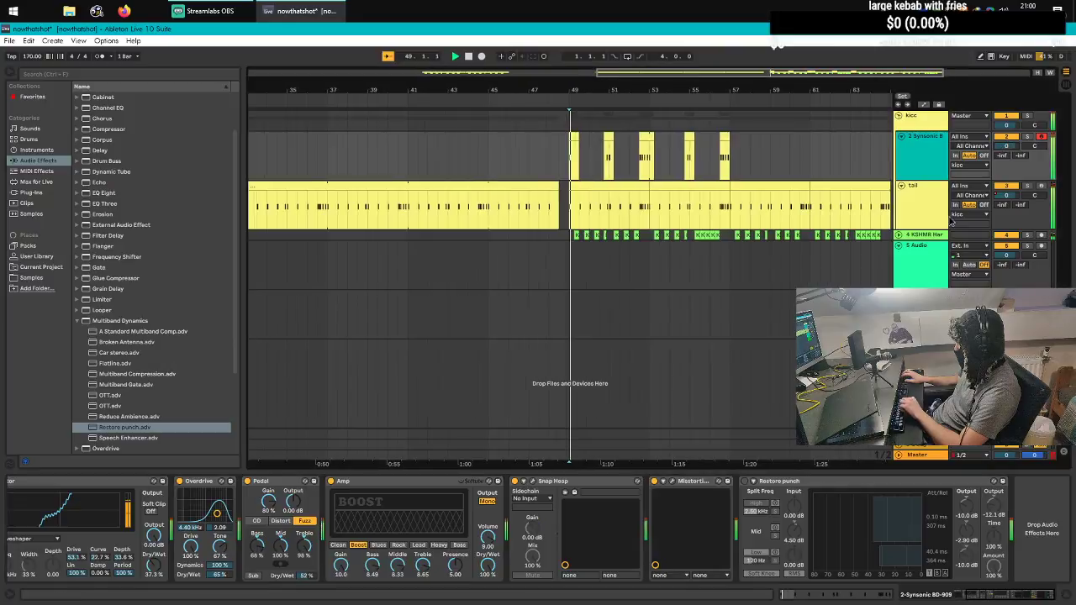
{"action": "left_click", "coordinate": [745, 482]}
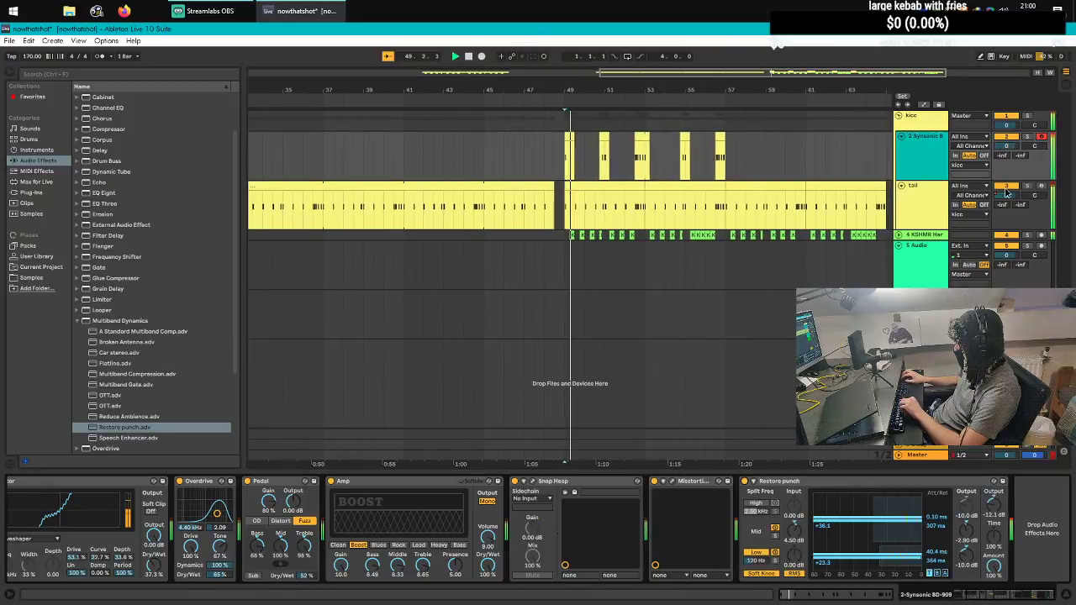
{"action": "left_click_drag", "start_coordinate": [1007, 146], "coordinate": [1006, 177]}
{"action": "key", "text": "space"}
{"action": "key", "text": "space"}
{"action": "key", "text": "space"}
{"action": "scroll", "coordinate": [133, 243], "scroll_direction": "up", "scroll_amount": 2}
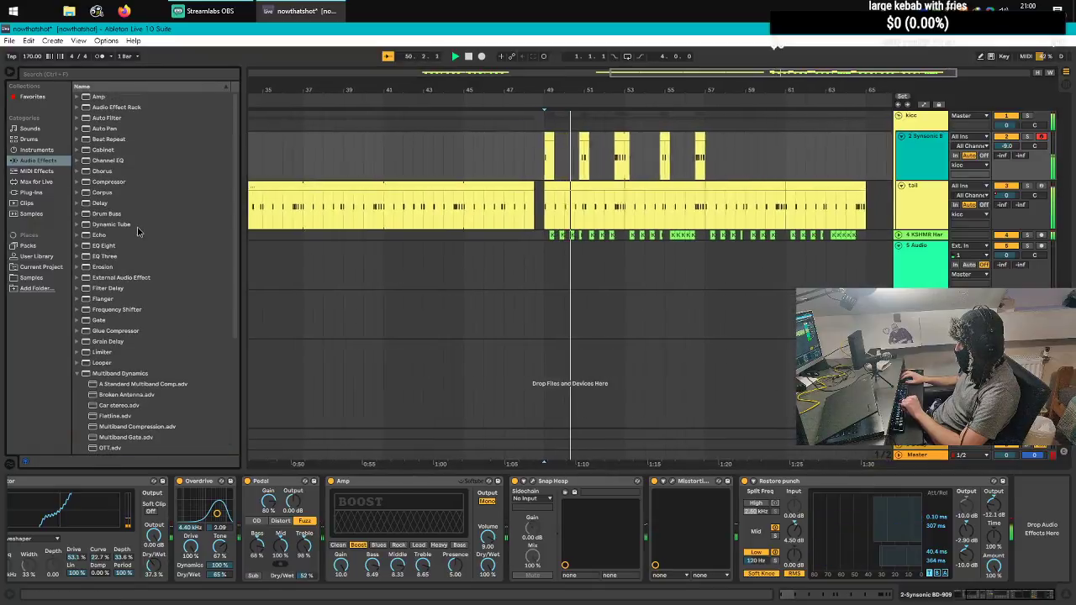
{"action": "scroll", "coordinate": [145, 321], "scroll_direction": "down", "scroll_amount": 2}
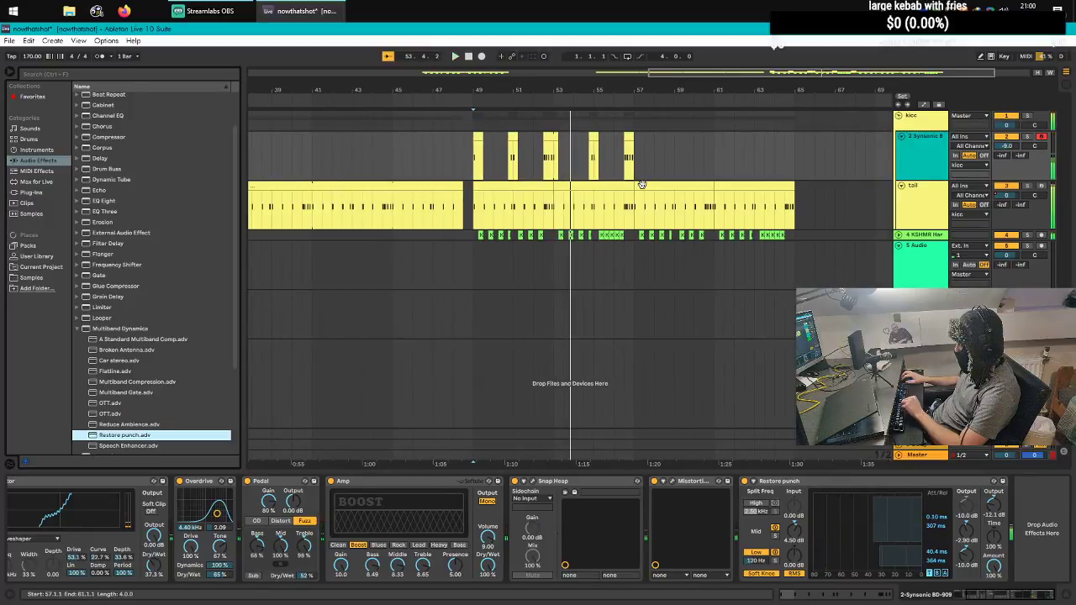
{"action": "key", "text": "space"}
Step: Examine how the tail pattern lines up with the Synsonic hits between bars 41 and 67
{"action": "left_click", "coordinate": [461, 173]}
{"action": "left_click", "coordinate": [314, 151]}
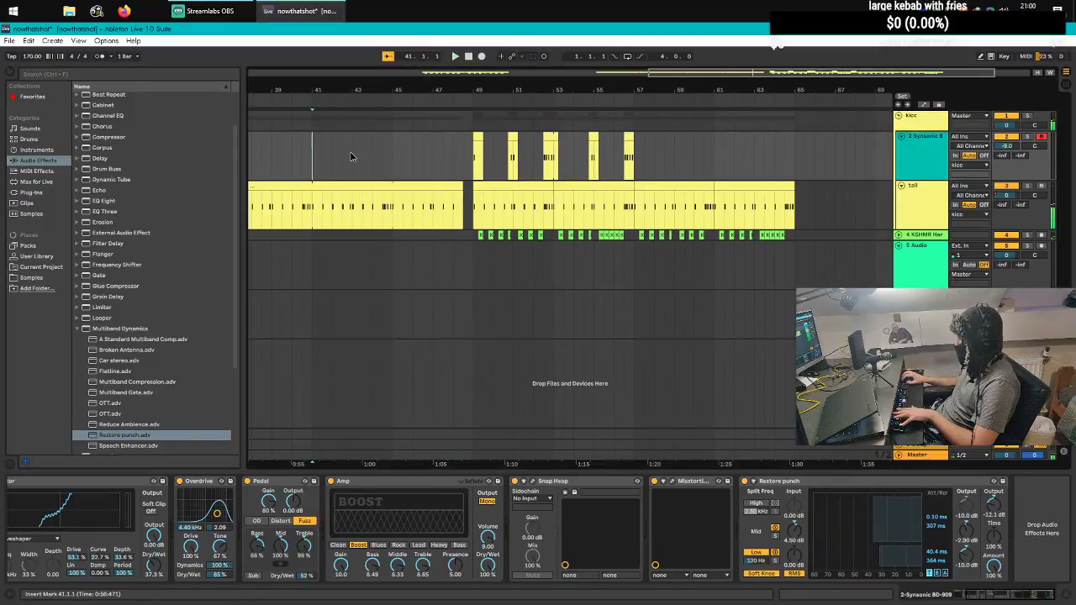
{"action": "left_click", "coordinate": [462, 205]}
{"action": "left_click", "coordinate": [835, 205]}
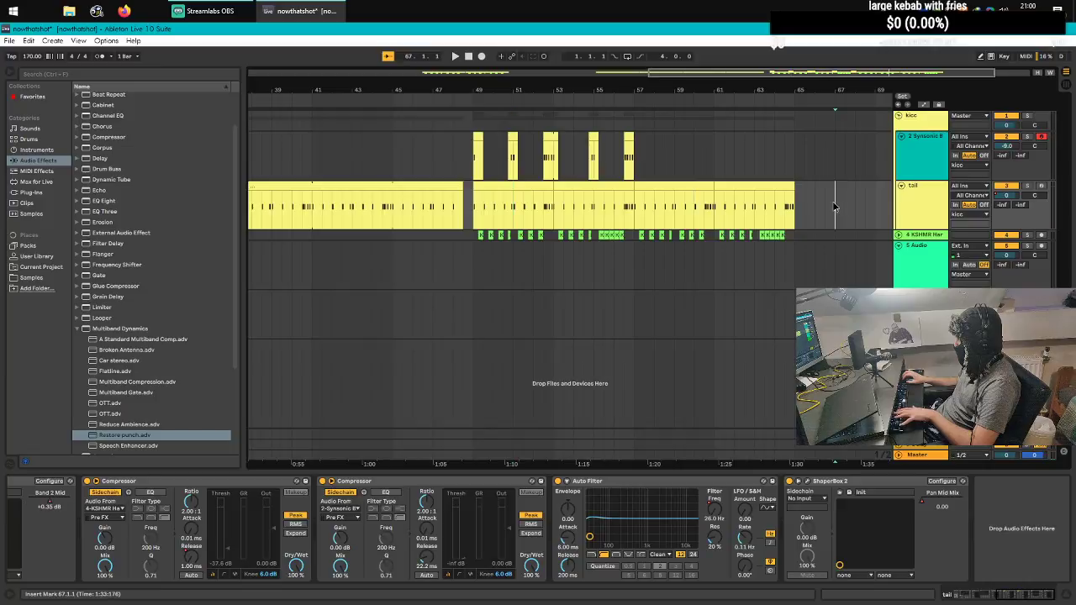
{"action": "left_click", "coordinate": [553, 208]}
{"action": "left_click_drag", "start_coordinate": [484, 211], "coordinate": [463, 210]}
{"action": "left_click_drag", "start_coordinate": [725, 208], "coordinate": [685, 209]}
{"action": "left_click_drag", "start_coordinate": [786, 210], "coordinate": [624, 209]}
{"action": "left_click_drag", "start_coordinate": [745, 213], "coordinate": [664, 216]}
{"action": "left_click_drag", "start_coordinate": [785, 215], "coordinate": [434, 219]}
{"action": "left_click_drag", "start_coordinate": [805, 216], "coordinate": [552, 216]}
{"action": "left_click", "coordinate": [592, 211]}
Step: Play the original tail pattern from bar 17 and compare it with the arranged sections
{"action": "scroll", "coordinate": [591, 211], "scroll_direction": "down", "scroll_amount": 3}
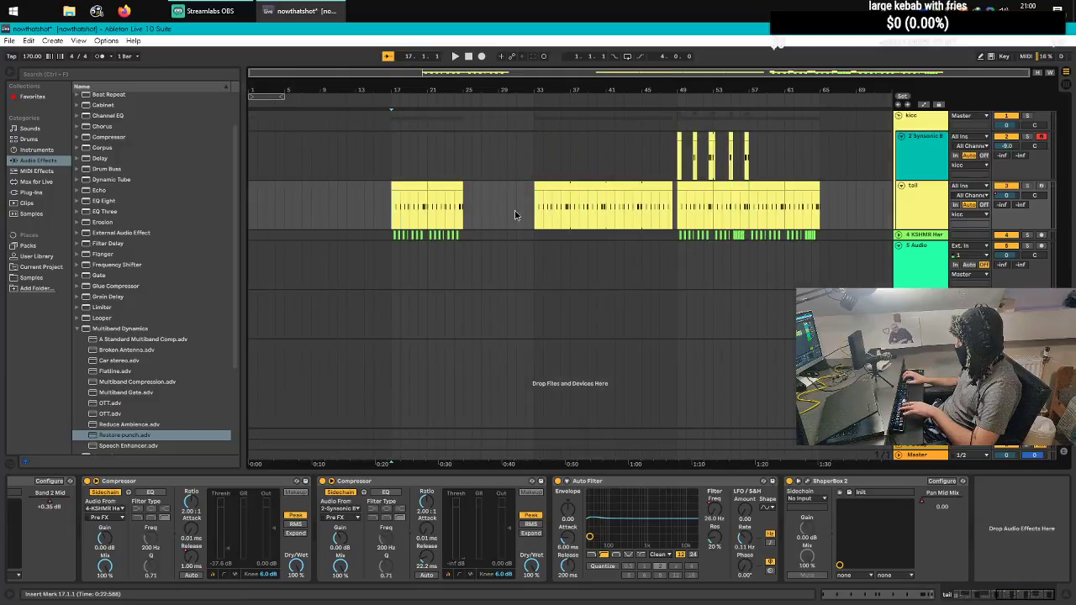
{"action": "key", "text": "space"}
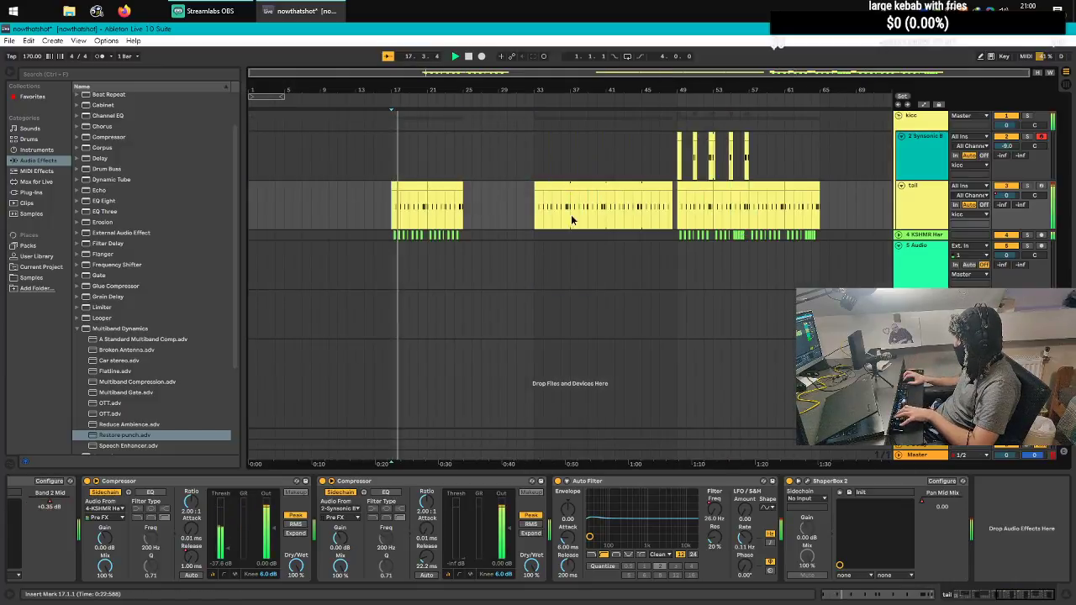
{"action": "scroll", "coordinate": [459, 202], "scroll_direction": "up", "scroll_amount": 4}
{"action": "scroll", "coordinate": [641, 217], "scroll_direction": "down", "scroll_amount": 2}
{"action": "key", "text": "space"}
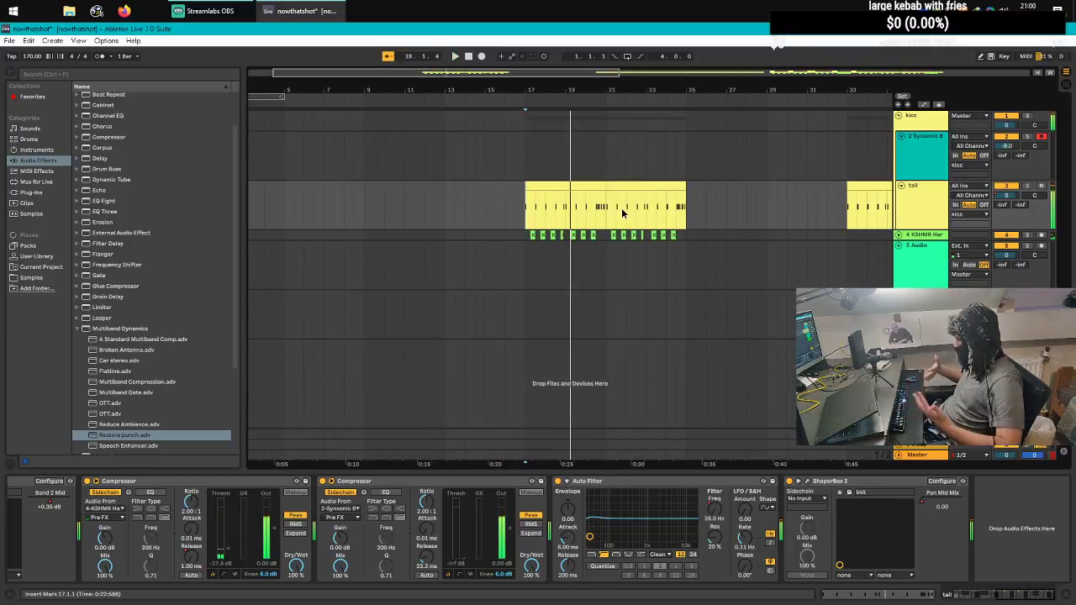
Step: Play the arranged kick section from bar 49
{"action": "scroll", "coordinate": [731, 199], "scroll_direction": "down", "scroll_amount": 2}
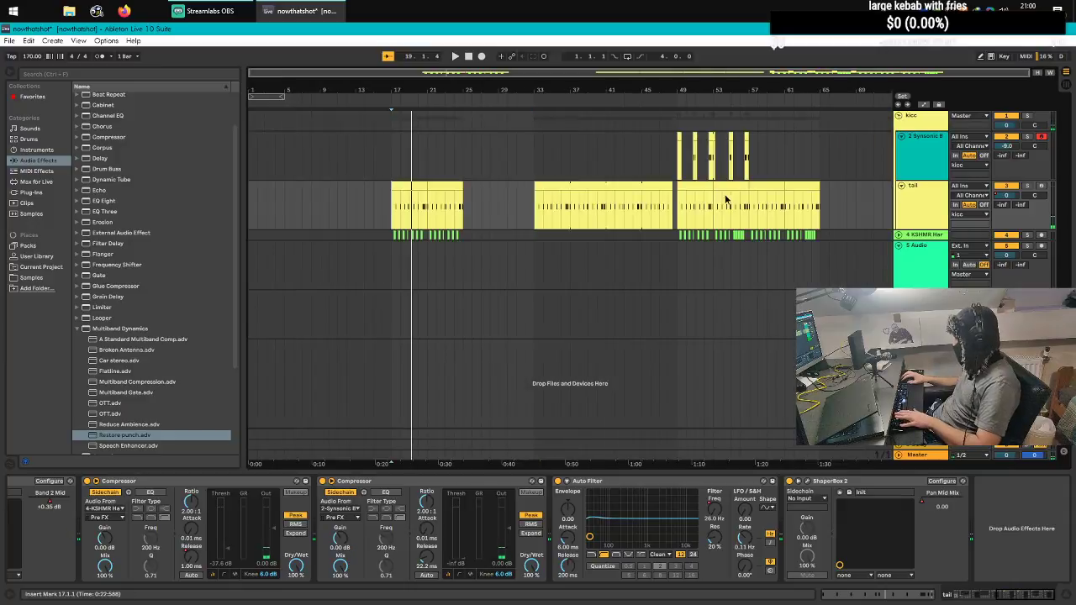
{"action": "left_click", "coordinate": [677, 202]}
{"action": "scroll", "coordinate": [743, 227], "scroll_direction": "up", "scroll_amount": 4}
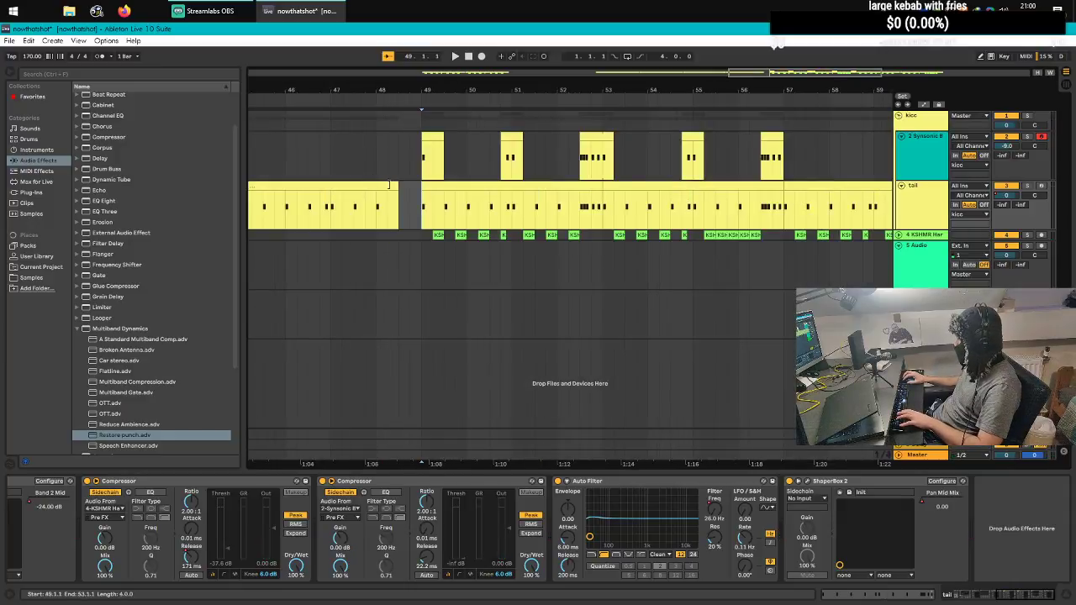
{"action": "key", "text": "space"}
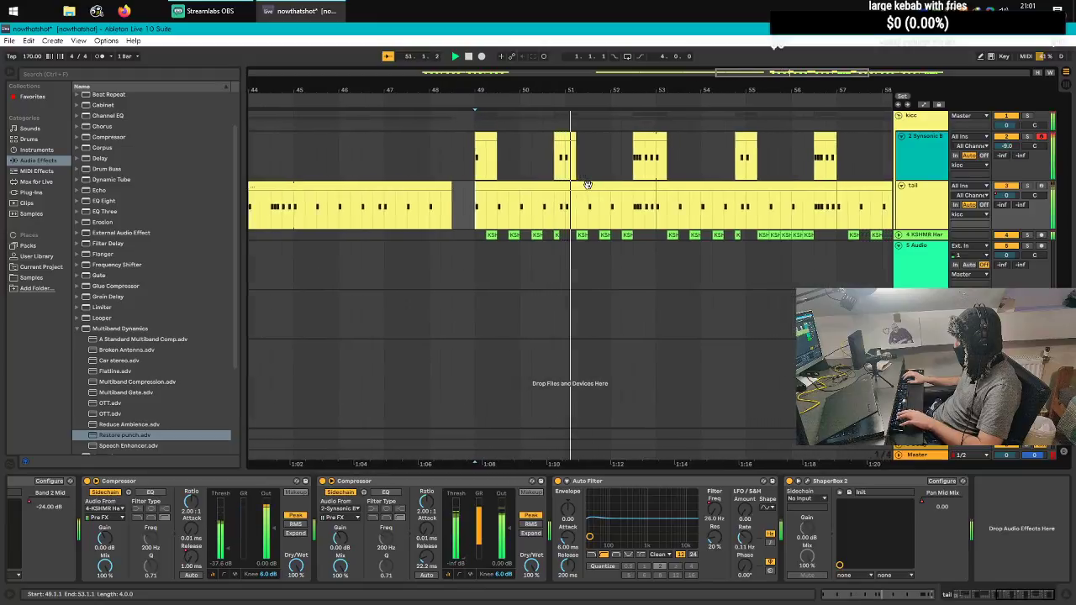
{"action": "left_click", "coordinate": [452, 168]}
{"action": "key", "text": "space"}
{"action": "key", "text": "space"}
{"action": "key", "text": "space"}
Step: Compare the Synsonic hits and the tail from bar 49 by soloing each track, and return to playback of both tracks
{"action": "left_click", "coordinate": [1028, 137]}
{"action": "key", "text": "space"}
{"action": "left_click", "coordinate": [1029, 187]}
{"action": "key", "text": "space"}
{"action": "key", "text": "space"}
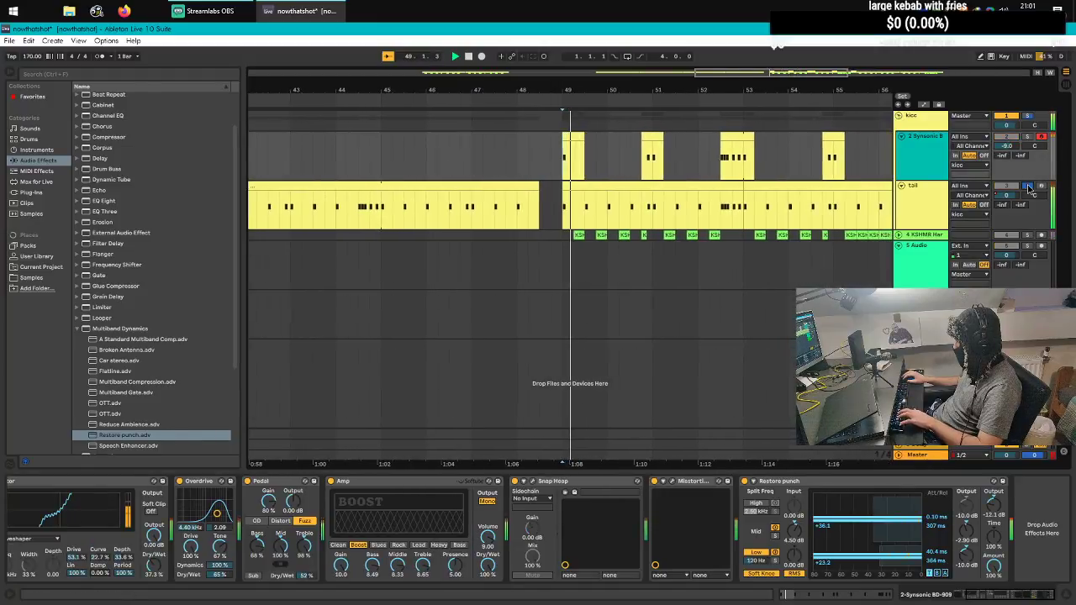
{"action": "left_click", "coordinate": [1029, 187]}
{"action": "key", "text": "space"}
{"action": "key", "text": "space"}
{"action": "left_click", "coordinate": [540, 207]}
{"action": "left_click", "coordinate": [572, 186]}
{"action": "key", "text": "space"}
{"action": "left_click", "coordinate": [547, 232]}
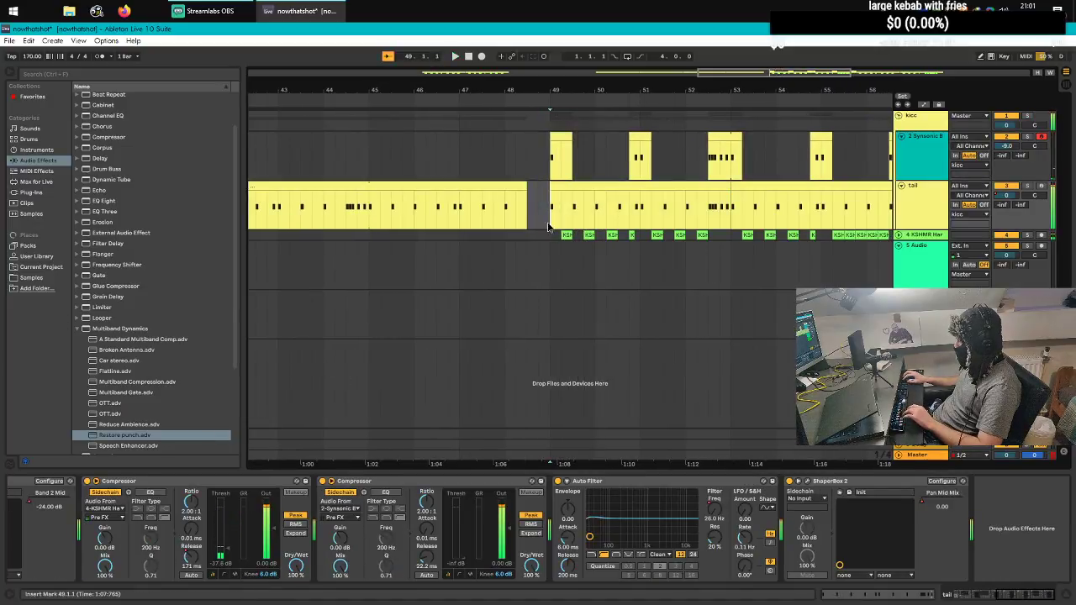
Step: Add the FabFilter Pro-Q 2 plug-in to the tail track between the second Compressor and Auto Filter
{"action": "left_click", "coordinate": [30, 192]}
{"action": "left_click", "coordinate": [94, 98]}
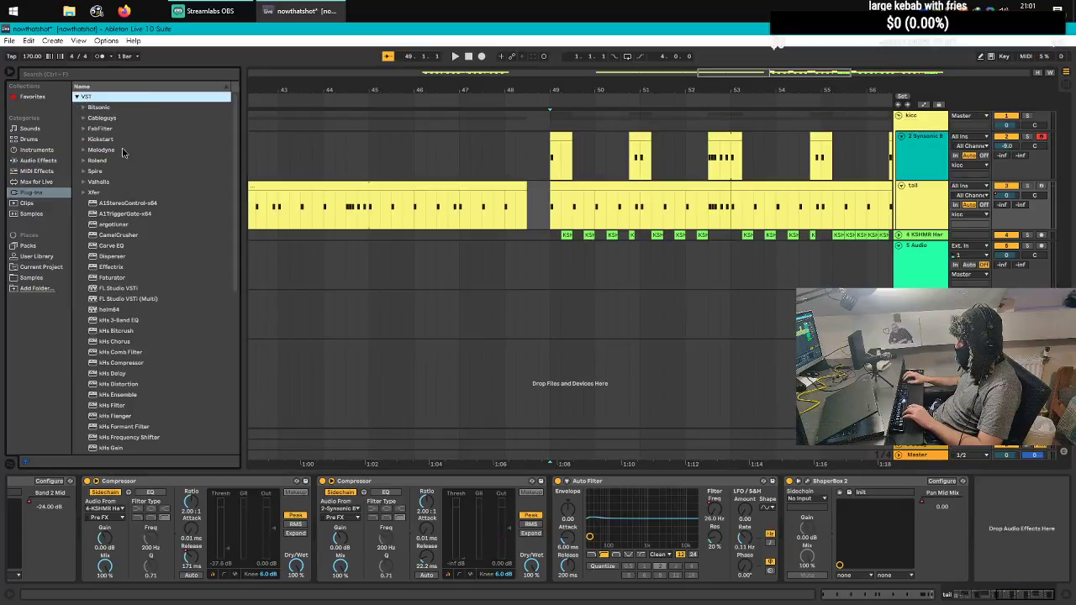
{"action": "left_click", "coordinate": [100, 128]}
{"action": "left_click_drag", "start_coordinate": [126, 278], "coordinate": [562, 507]}
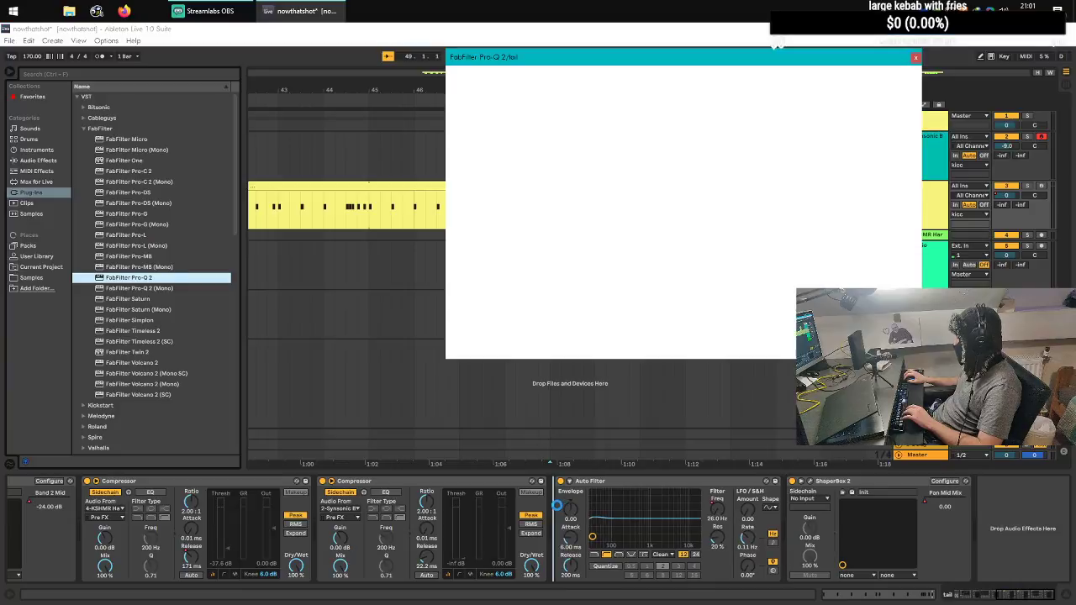
Step: Try a bell boost of about 5.5 dB on the tail's low end in Pro-Q 2, then remove the band
{"action": "left_click_drag", "start_coordinate": [548, 145], "coordinate": [544, 126]}
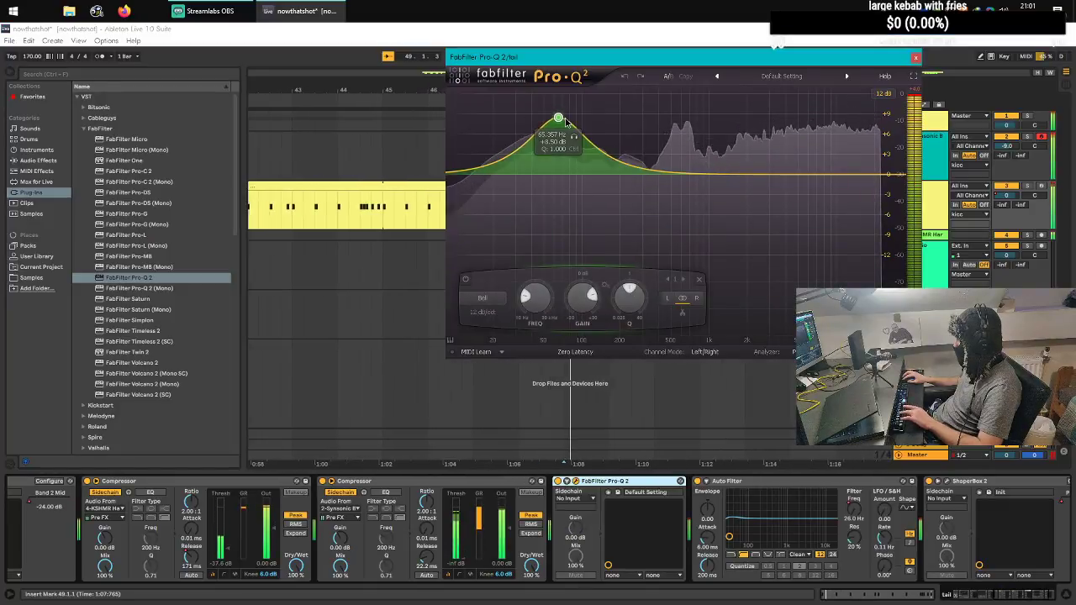
{"action": "left_click_drag", "start_coordinate": [546, 31], "coordinate": [545, 137]}
{"action": "scroll", "coordinate": [545, 127], "scroll_direction": "down", "scroll_amount": 2}
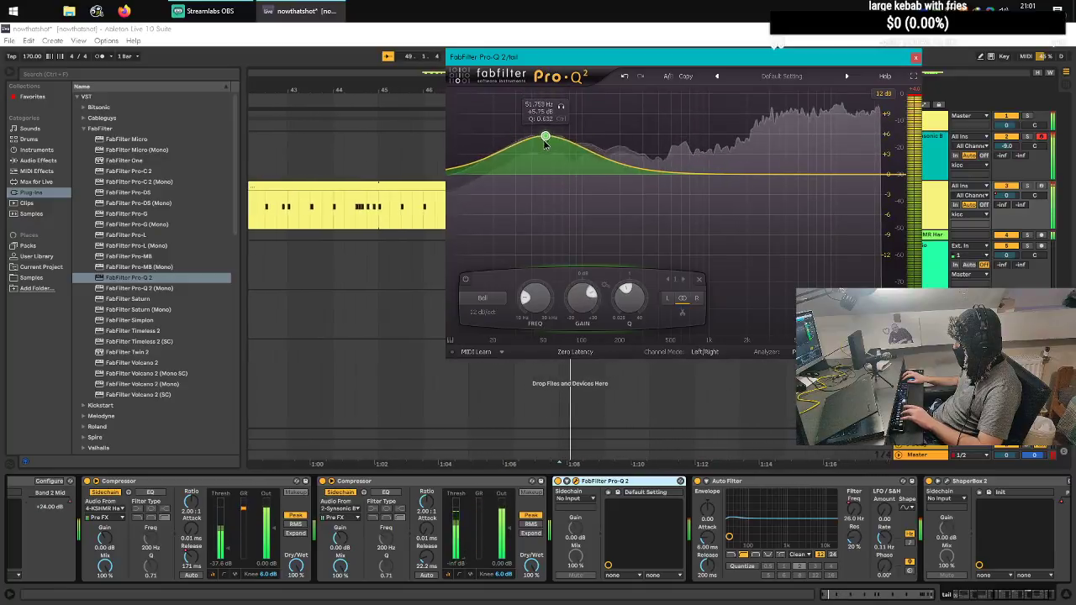
{"action": "scroll", "coordinate": [544, 137], "scroll_direction": "up", "scroll_amount": 3}
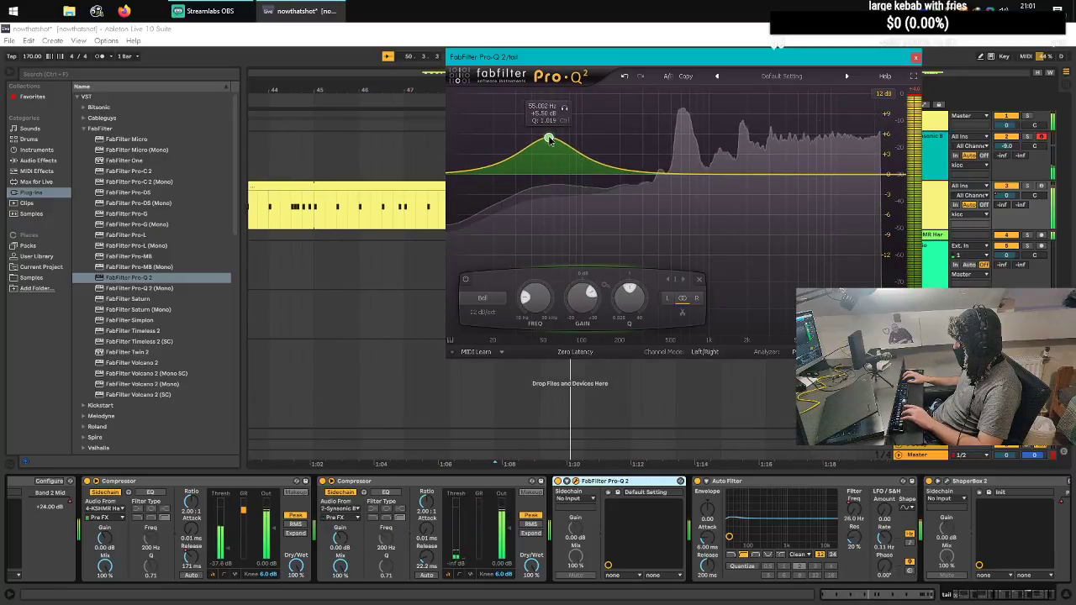
{"action": "left_click_drag", "start_coordinate": [543, 137], "coordinate": [503, 134]}
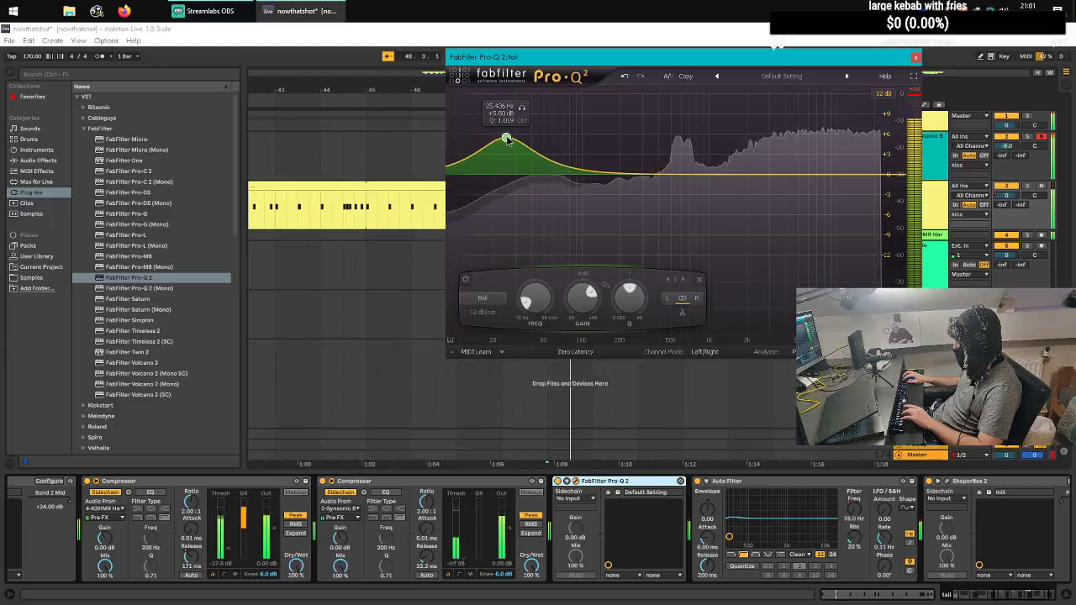
{"action": "left_click", "coordinate": [698, 280]}
Step: Add a low shelf boost of about 6.75 dB at about 77 Hz to the tail in Pro-Q 2 and close the plug-in
{"action": "left_click_drag", "start_coordinate": [482, 175], "coordinate": [568, 152]}
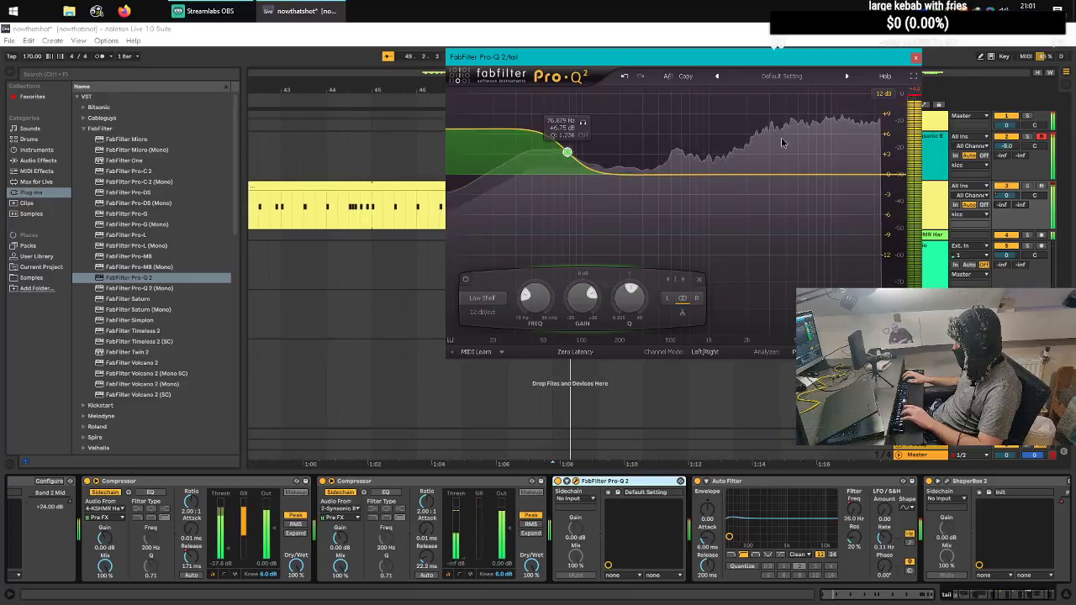
{"action": "left_click", "coordinate": [916, 57]}
{"action": "key", "text": "minus"}
{"action": "key", "text": "minus"}
{"action": "key", "text": "minus"}
{"action": "key", "text": "minus"}
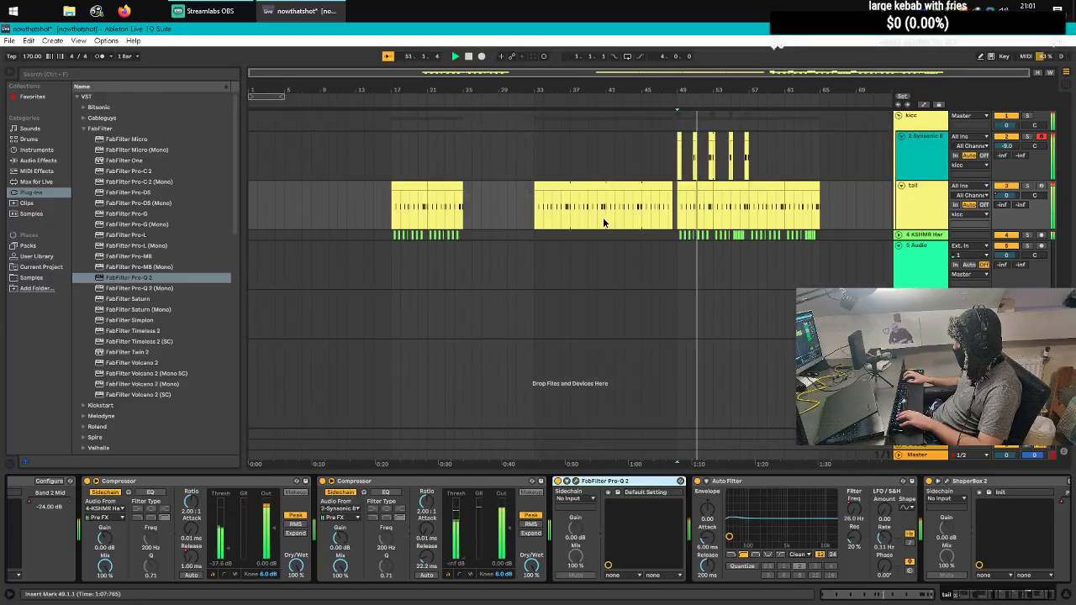
Step: Play the tail pattern from bar 33 to hear it with the equalizer
{"action": "key", "text": "space"}
{"action": "left_click", "coordinate": [546, 205]}
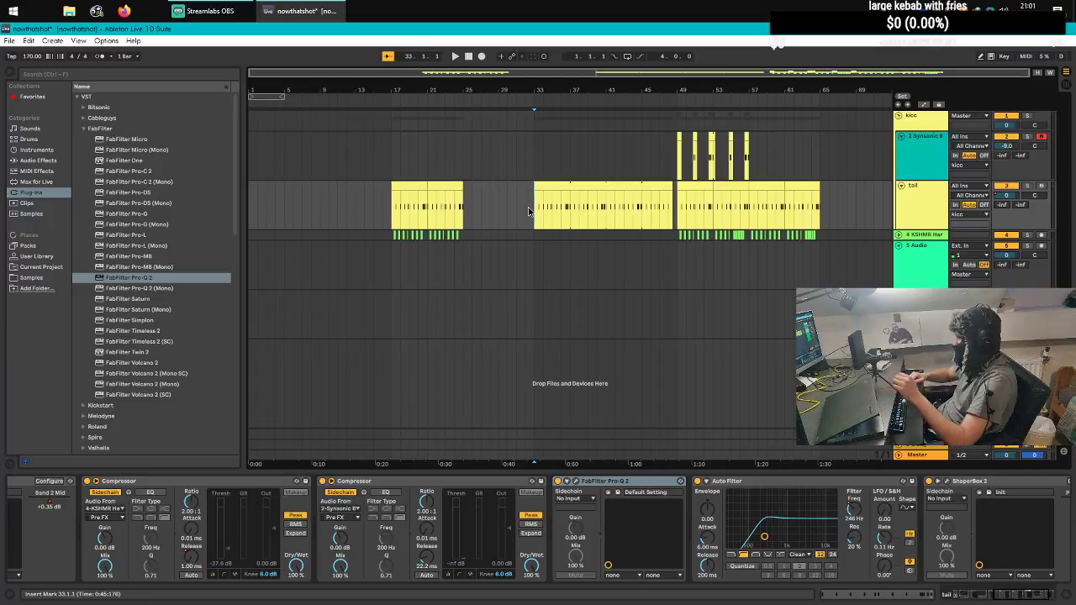
{"action": "key", "text": "space"}
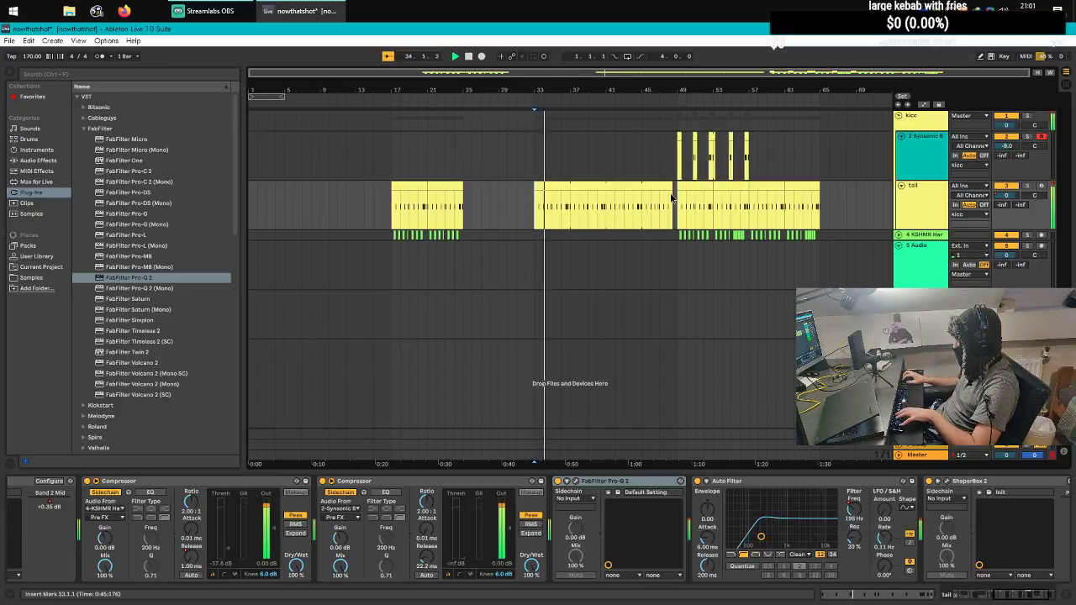
{"action": "scroll", "coordinate": [661, 216], "scroll_direction": "up", "scroll_amount": 6}
{"action": "scroll", "coordinate": [659, 214], "scroll_direction": "up", "scroll_amount": 8}
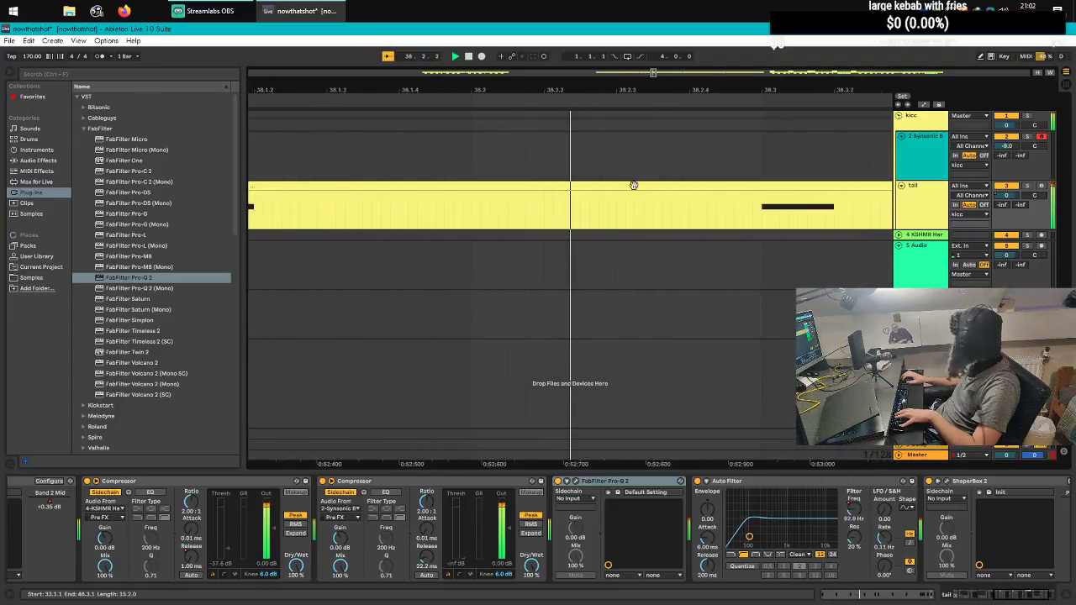
{"action": "scroll", "coordinate": [588, 223], "scroll_direction": "down", "scroll_amount": 6}
{"action": "scroll", "coordinate": [647, 241], "scroll_direction": "down", "scroll_amount": 5}
Step: Set the Synsonic track volume to -14.0 dB while replaying the first hit at bar 49
{"action": "left_click", "coordinate": [679, 195]}
{"action": "key", "text": "space"}
{"action": "key", "text": "space"}
{"action": "scroll", "coordinate": [681, 197], "scroll_direction": "up", "scroll_amount": 9}
{"action": "scroll", "coordinate": [677, 189], "scroll_direction": "up", "scroll_amount": 6}
{"action": "scroll", "coordinate": [664, 198], "scroll_direction": "down", "scroll_amount": 6}
{"action": "mouse_move", "coordinate": [1007, 146]}
{"action": "left_mouse_down"}
{"action": "mouse_move", "coordinate": [1006, 168]}
{"action": "mouse_move", "coordinate": [1006, 127]}
{"action": "mouse_move", "coordinate": [1006, 151]}
{"action": "left_mouse_up"}
{"action": "key", "text": "space"}
{"action": "key", "text": "space"}
{"action": "key", "text": "space"}
{"action": "key", "text": "space"}
{"action": "key", "text": "space"}
{"action": "key", "text": "space"}
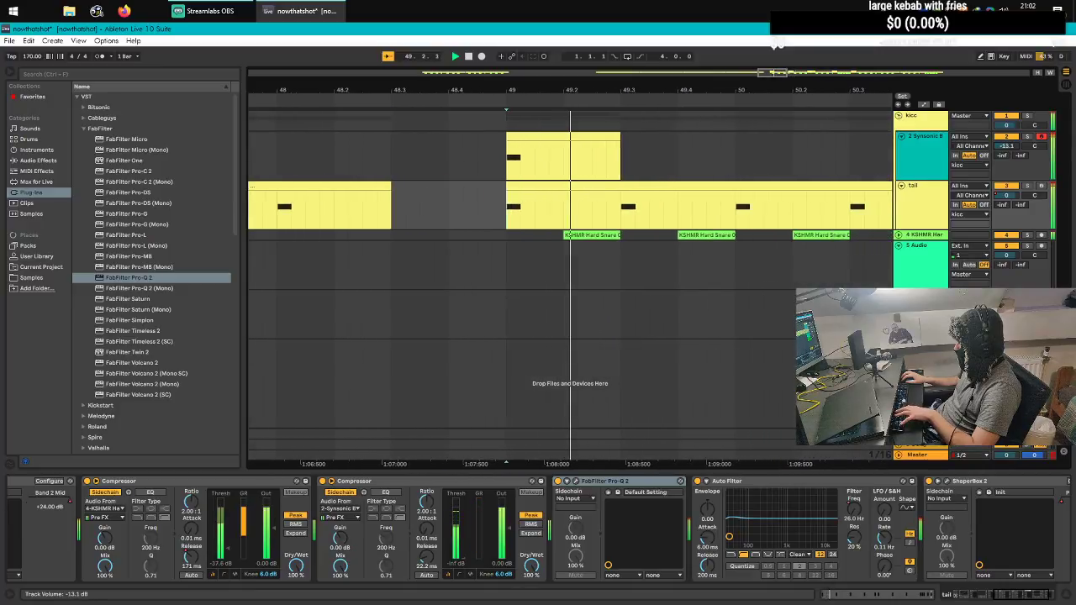
Step: Set the release of the tail's Synsonic-sidechained Compressor to 13.6 ms while replaying the hit at bar 49
{"action": "left_click", "coordinate": [943, 224]}
{"action": "key", "text": "space"}
{"action": "key", "text": "space"}
{"action": "key", "text": "space"}
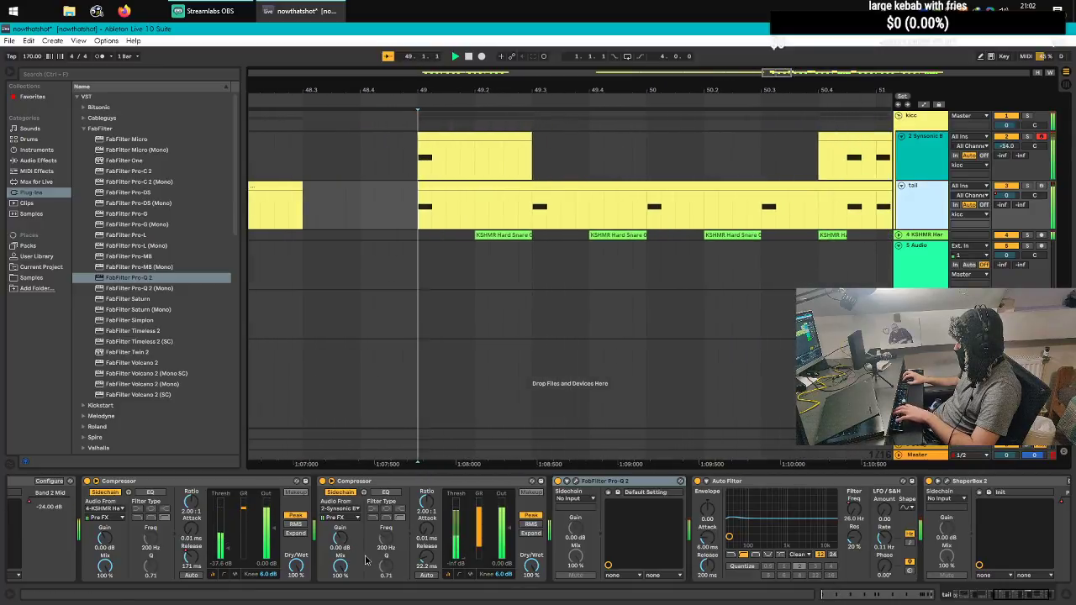
{"action": "key", "text": "space"}
{"action": "key", "text": "space"}
{"action": "key", "text": "space"}
{"action": "left_click_drag", "start_coordinate": [426, 558], "coordinate": [426, 593]}
{"action": "key", "text": "space"}
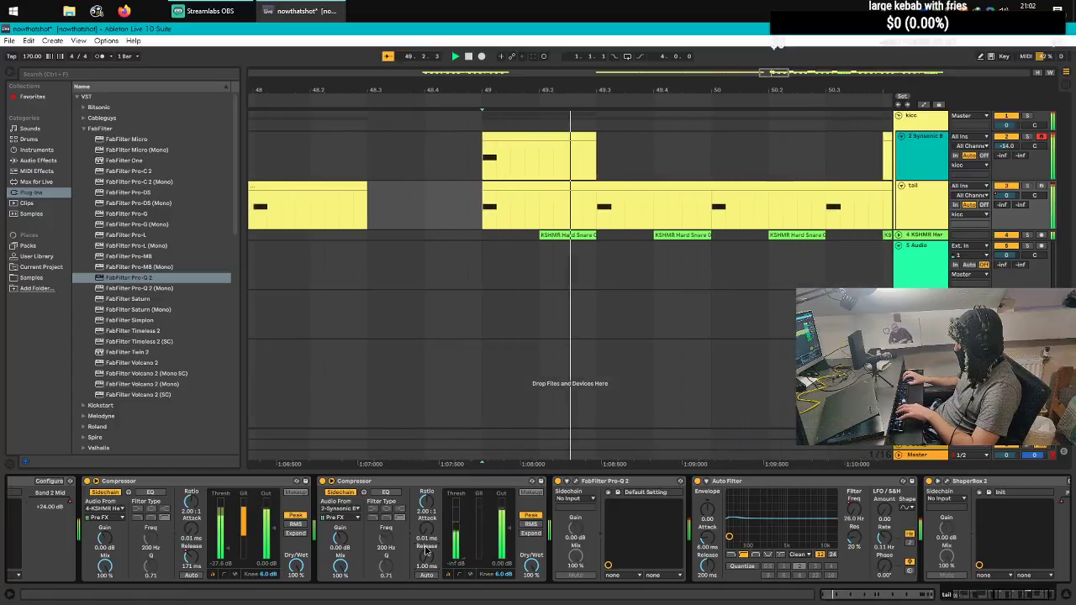
{"action": "key", "text": "space"}
{"action": "left_click", "coordinate": [445, 199]}
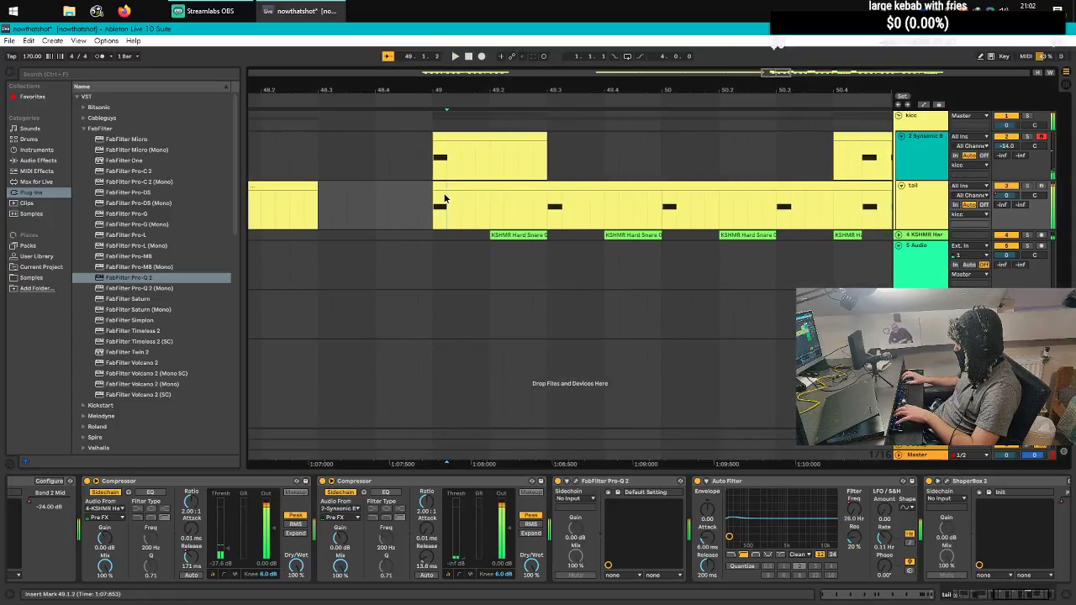
Step: Audition the soloed tail and set its Synsonic-sidechained Compressor to ratio 2.25:1, threshold -47.0 dB and release 11.8 ms
{"action": "left_click", "coordinate": [1041, 179]}
{"action": "key", "text": "space"}
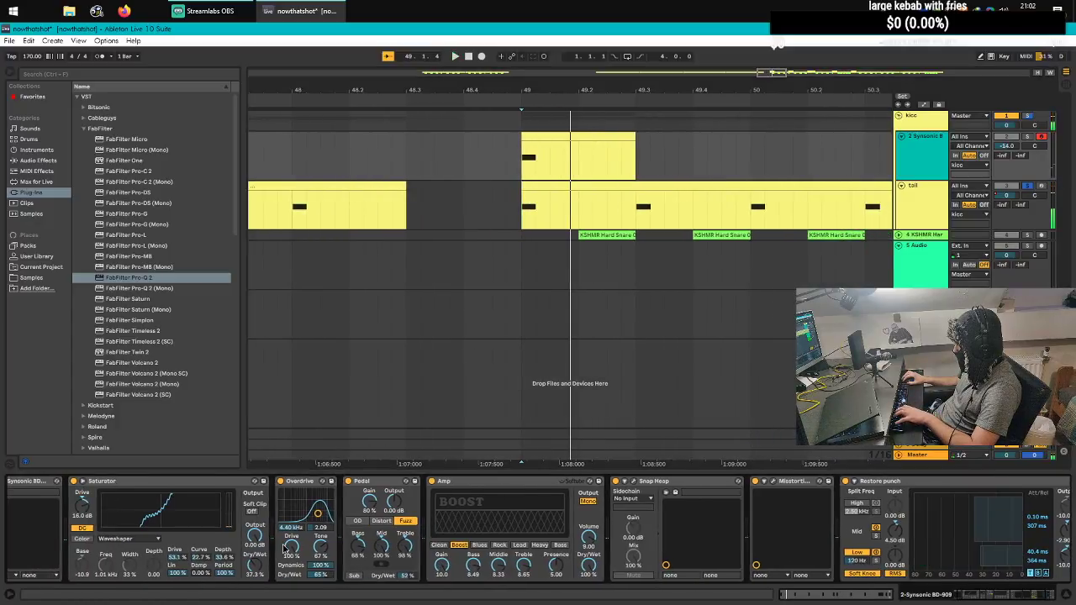
{"action": "left_click", "coordinate": [523, 205]}
{"action": "key", "text": "space"}
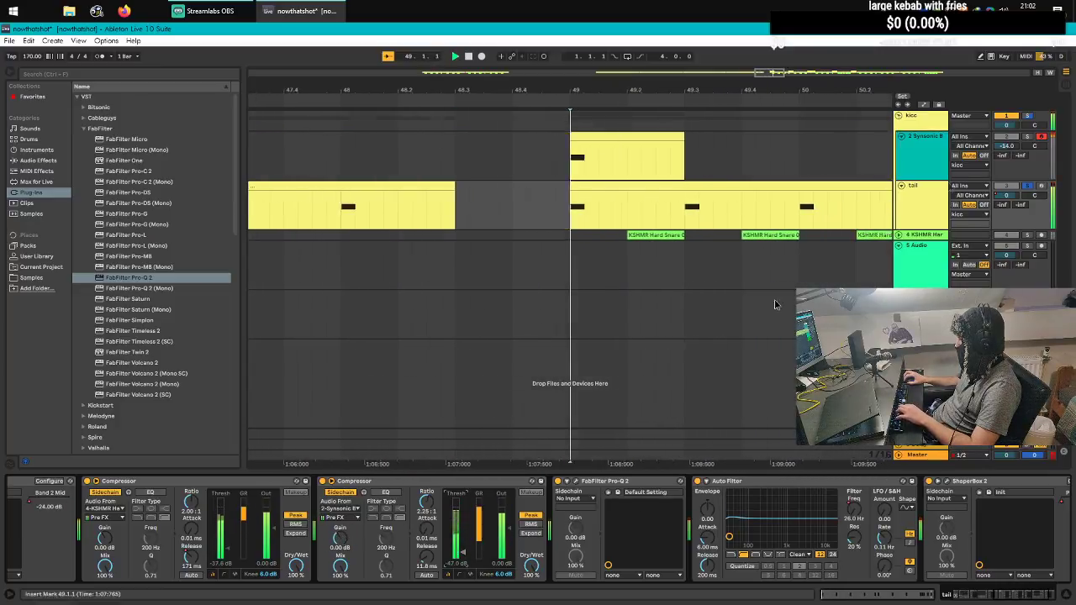
Step: Play the full kick arrangement from bar 49 to check how the tail ducks around the Synsonic hits
{"action": "key", "text": "space"}
{"action": "scroll", "coordinate": [485, 227], "scroll_direction": "down", "scroll_amount": 10}
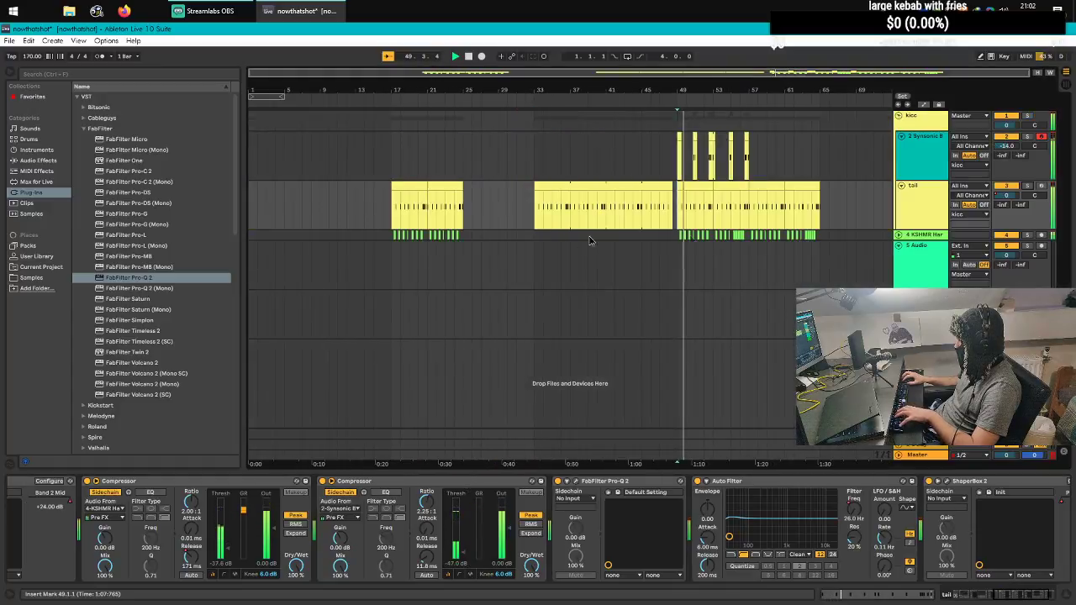
{"action": "scroll", "coordinate": [581, 238], "scroll_direction": "up", "scroll_amount": 6}
{"action": "scroll", "coordinate": [569, 202], "scroll_direction": "up", "scroll_amount": 4}
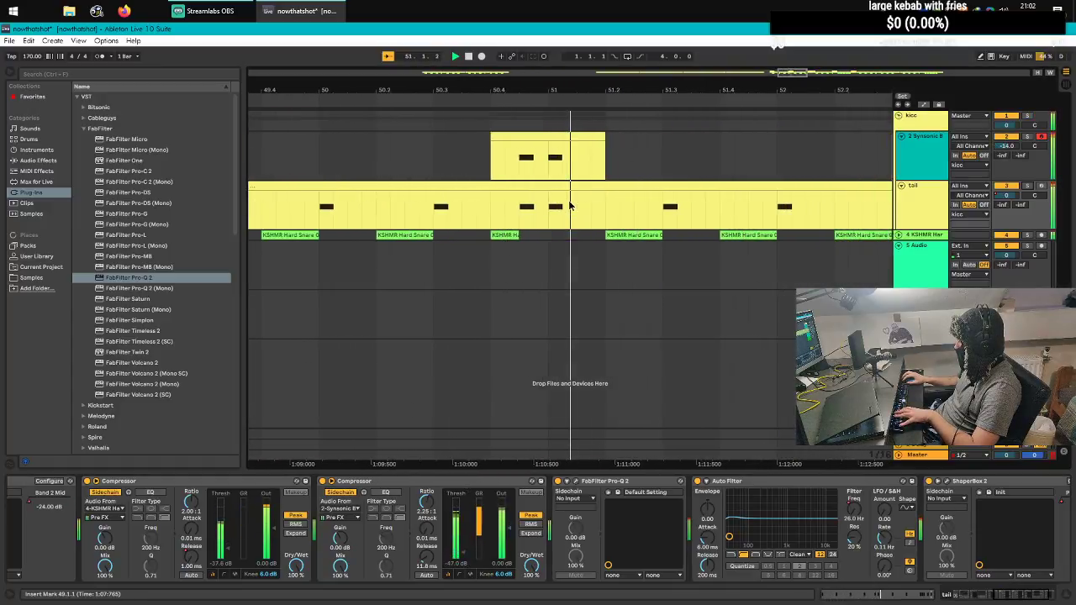
{"action": "scroll", "coordinate": [569, 202], "scroll_direction": "down", "scroll_amount": 4}
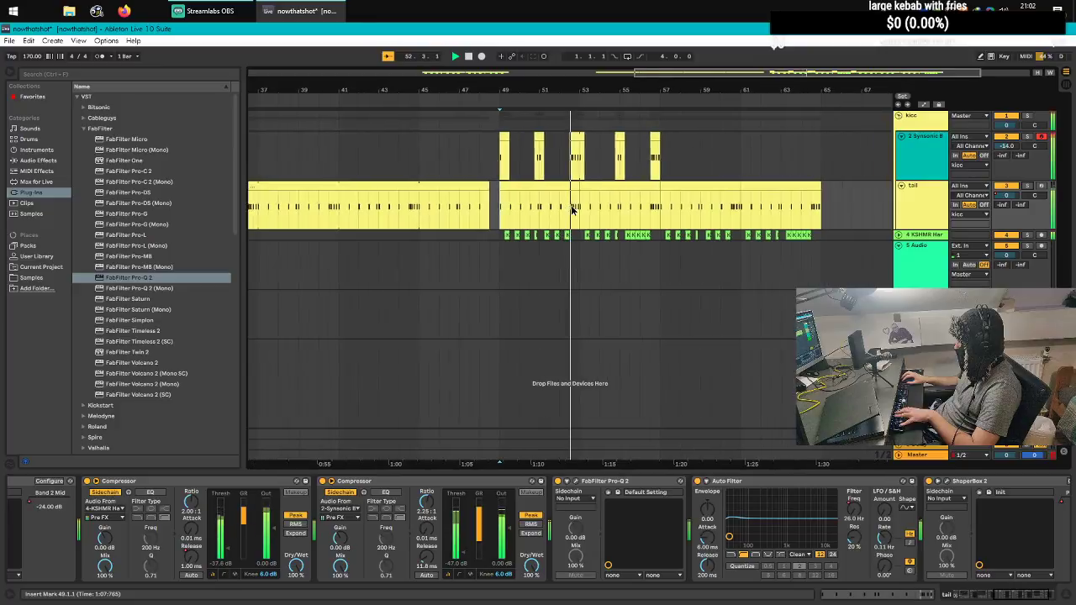
{"action": "scroll", "coordinate": [568, 210], "scroll_direction": "up", "scroll_amount": 6}
{"action": "scroll", "coordinate": [568, 210], "scroll_direction": "down", "scroll_amount": 6}
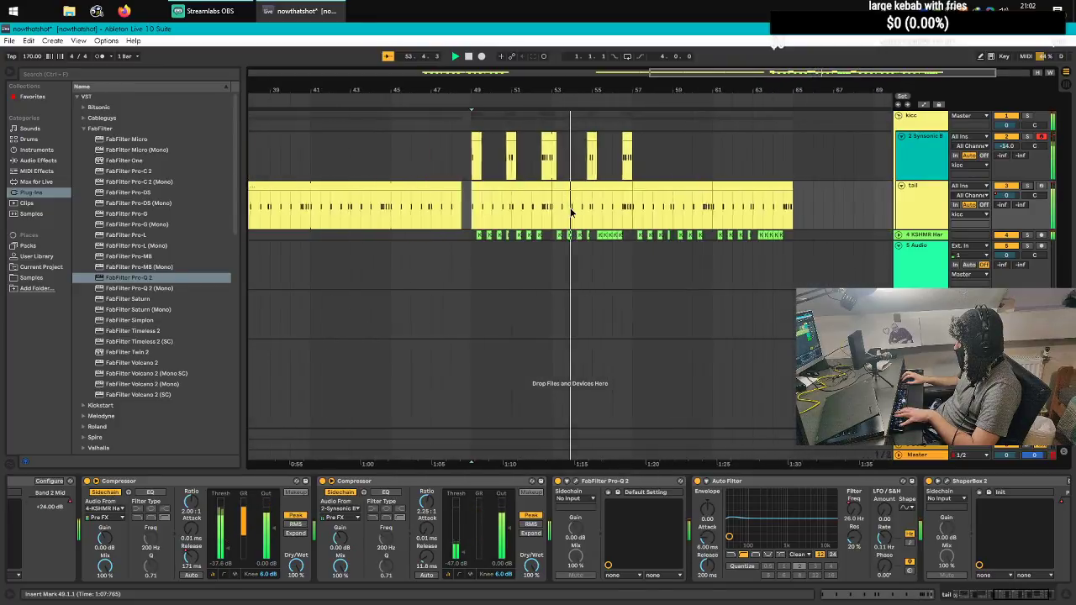
{"action": "scroll", "coordinate": [516, 194], "scroll_direction": "up", "scroll_amount": 2}
Step: Show the Track Panning automation of the Synsonic track at the fill starting at 52.3
{"action": "key", "text": "space"}
{"action": "left_click", "coordinate": [455, 148]}
{"action": "scroll", "coordinate": [455, 150], "scroll_direction": "up", "scroll_amount": 2}
{"action": "left_click", "coordinate": [933, 156]}
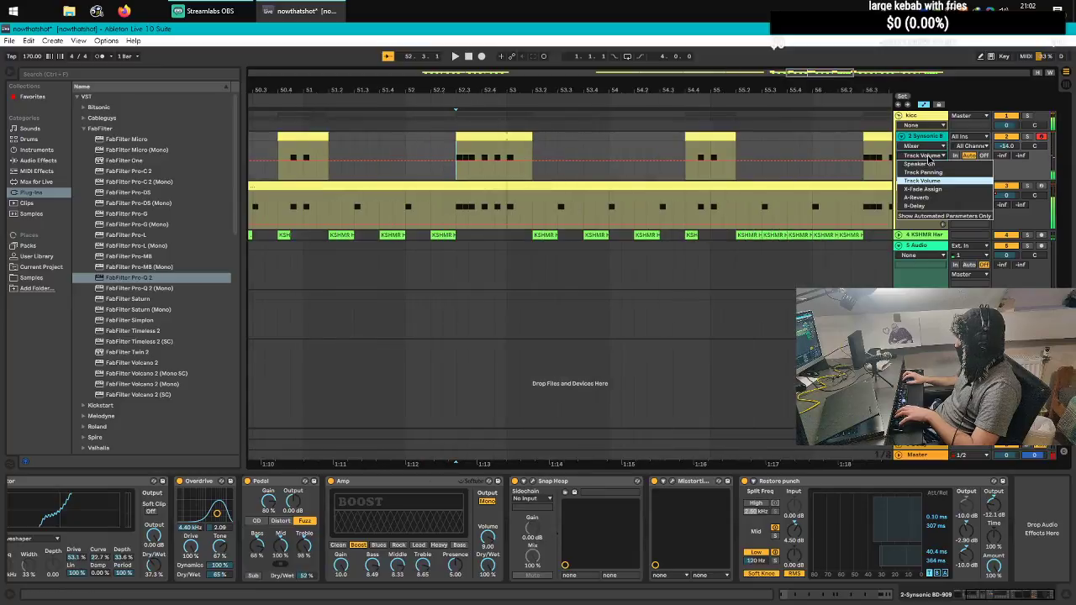
{"action": "left_click", "coordinate": [945, 179]}
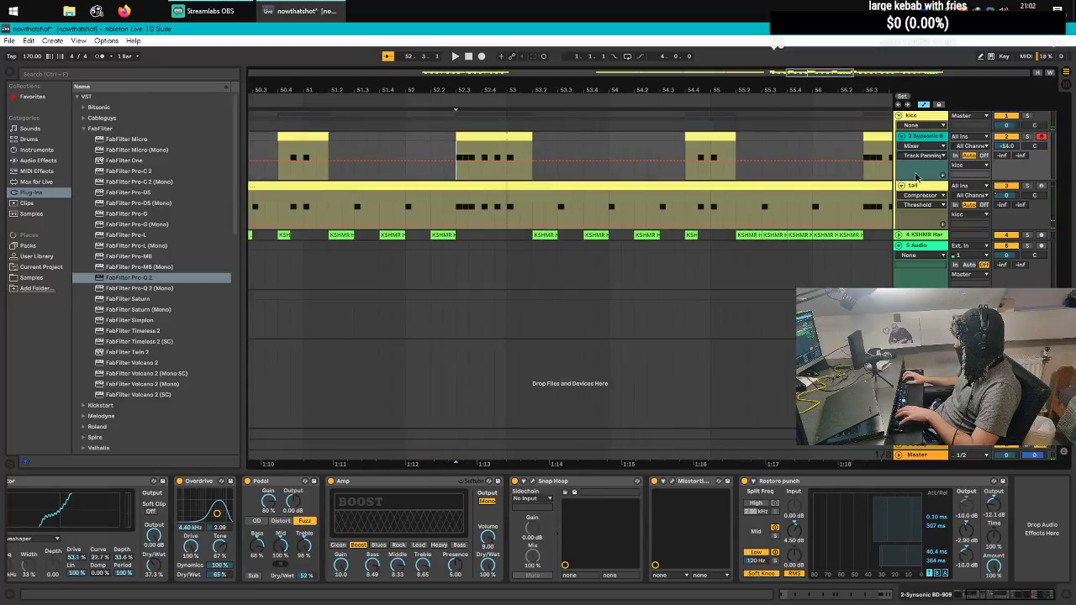
Step: Enlarge the Synsonic panning lane, place a centred automation point at 52.3, and play the fill
{"action": "scroll", "coordinate": [476, 146], "scroll_direction": "up", "scroll_amount": 2}
{"action": "left_click_drag", "start_coordinate": [425, 160], "coordinate": [424, 161]}
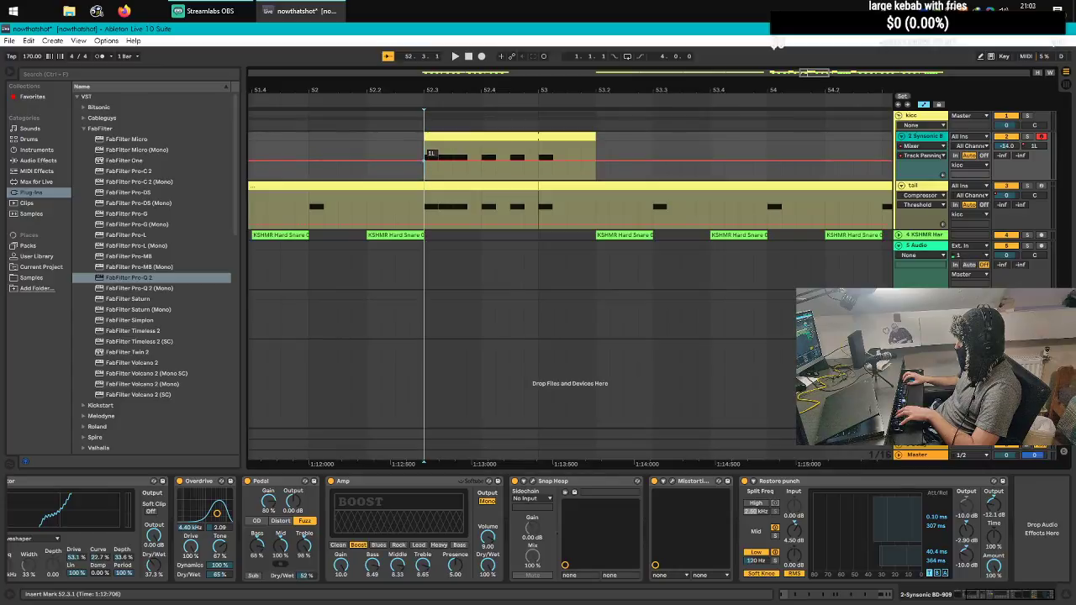
{"action": "scroll", "coordinate": [434, 156], "scroll_direction": "up", "scroll_amount": 5}
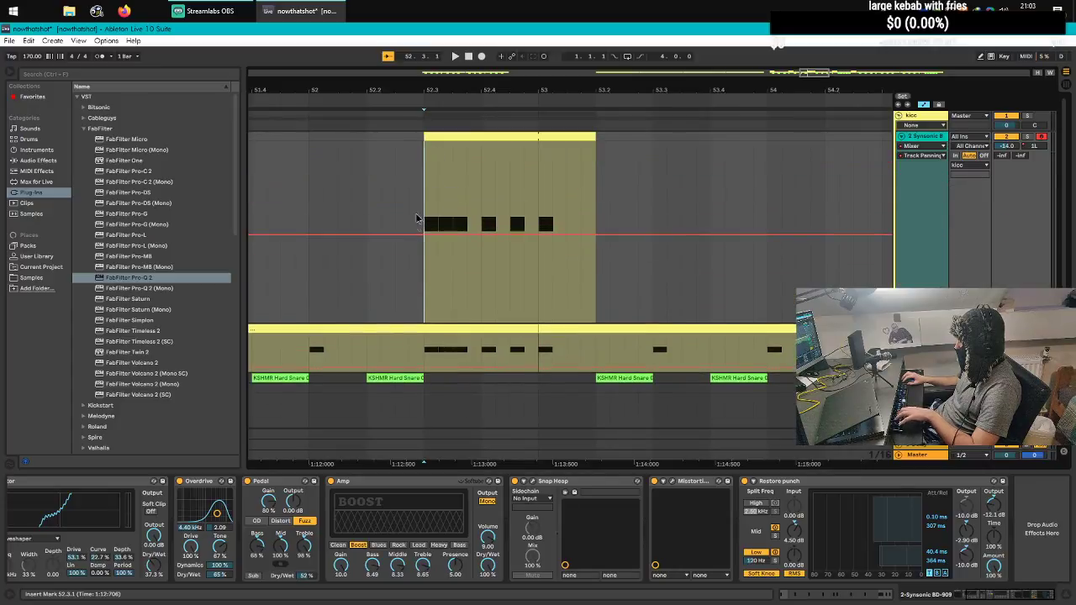
{"action": "left_click_drag", "start_coordinate": [423, 235], "coordinate": [424, 231]}
{"action": "key", "text": "space"}
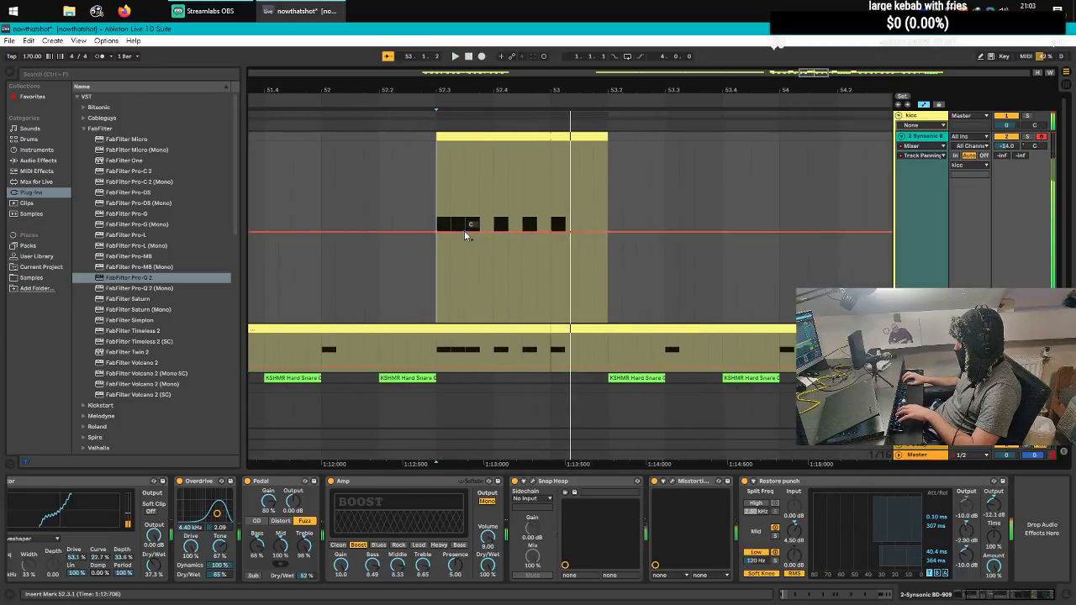
Step: Shape the fill's panning automation to move left, slightly right, left again and back to centre, and play it
{"action": "left_click_drag", "start_coordinate": [477, 232], "coordinate": [479, 242]}
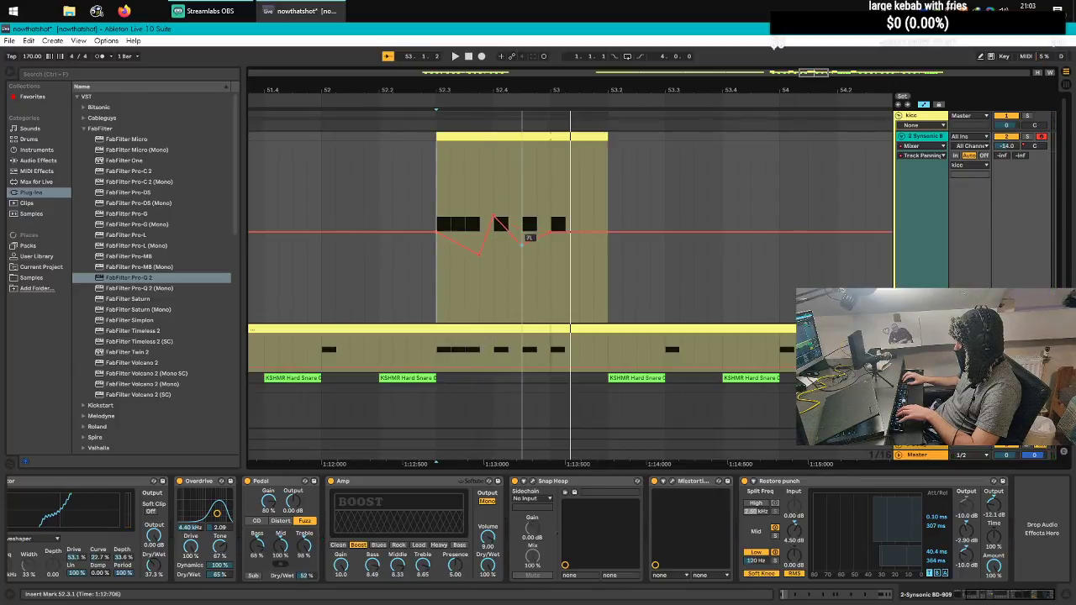
{"action": "key", "text": "space"}
{"action": "key", "text": "space"}
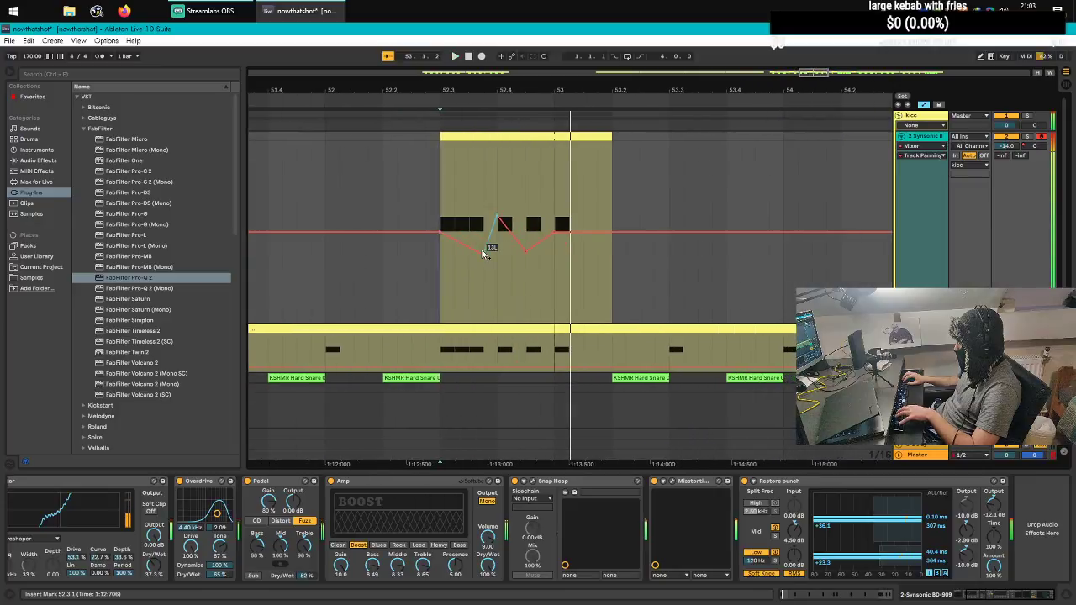
Step: Move the first left panning point before 52.4 to about 31L and audition the Synsonic track soloed
{"action": "left_click_drag", "start_coordinate": [483, 258], "coordinate": [481, 290]}
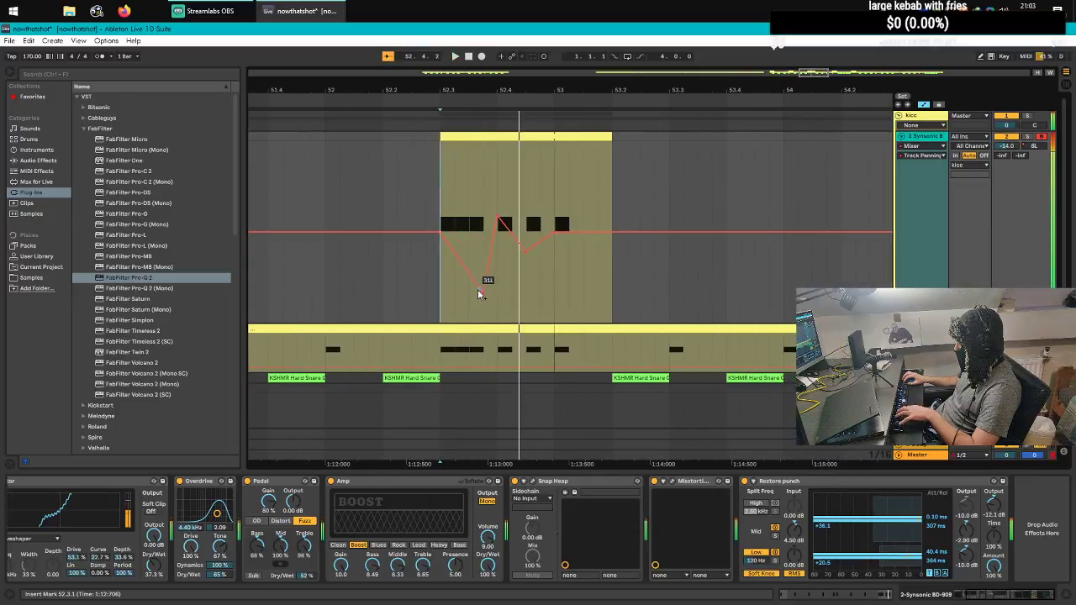
{"action": "scroll", "coordinate": [481, 290], "scroll_direction": "left", "scroll_amount": 2}
{"action": "left_click", "coordinate": [1006, 137]}
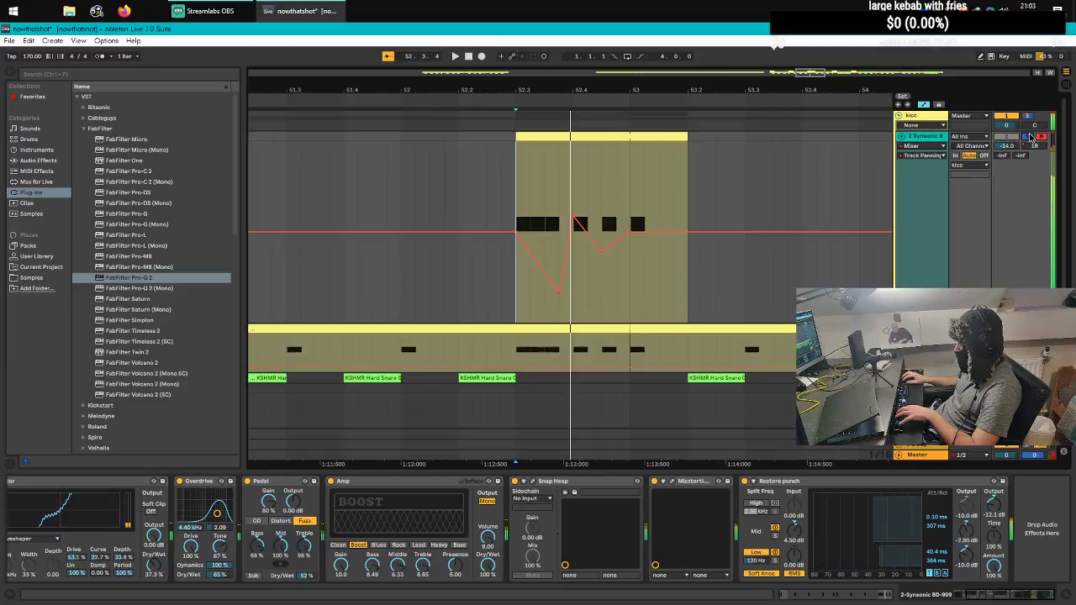
Step: Audition the soloed Synsonic fill and curve its opening panning move from centre at 52.3 down to hard left
{"action": "left_click", "coordinate": [1028, 136]}
{"action": "key", "text": "space"}
{"action": "key", "text": "space"}
{"action": "key", "text": "space"}
{"action": "key", "text": "space"}
{"action": "left_click_drag", "start_coordinate": [561, 291], "coordinate": [535, 308]}
{"action": "key", "text": "space"}
{"action": "key", "text": "space"}
{"action": "key", "text": "space"}
{"action": "key", "text": "space"}
{"action": "key", "text": "space"}
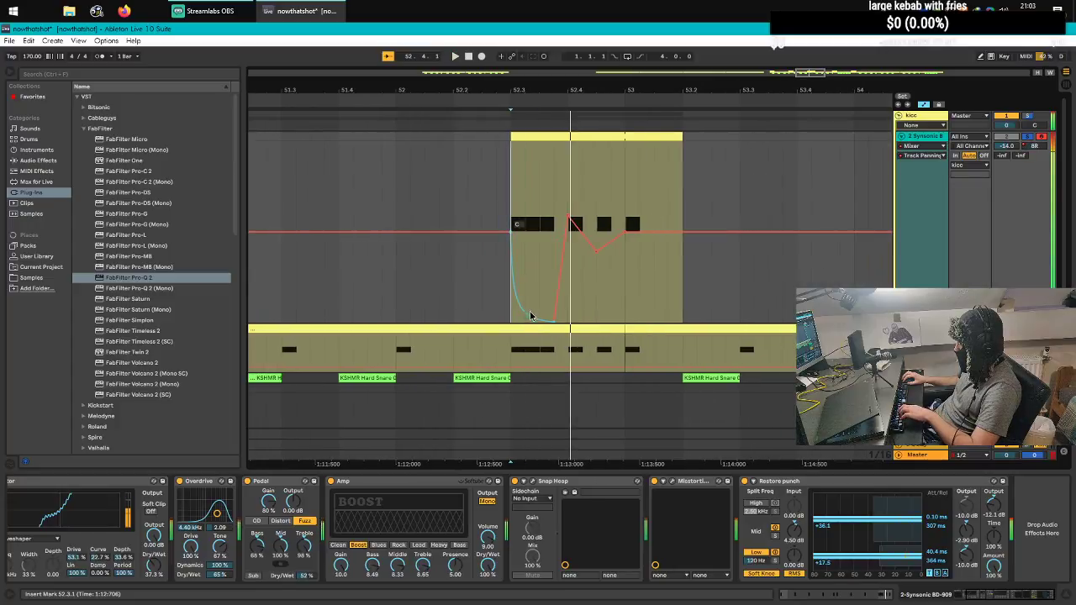
Step: Reshape the Synsonic fill's opening panning so it sits at 50L and curves upward toward 52.4, and play it
{"action": "key", "text": "space"}
{"action": "key", "text": "space"}
{"action": "left_click_drag", "start_coordinate": [532, 245], "coordinate": [525, 272]}
{"action": "left_click_drag", "start_coordinate": [569, 319], "coordinate": [532, 321]}
{"action": "key", "text": "space"}
{"action": "key", "text": "space"}
{"action": "key", "text": "space"}
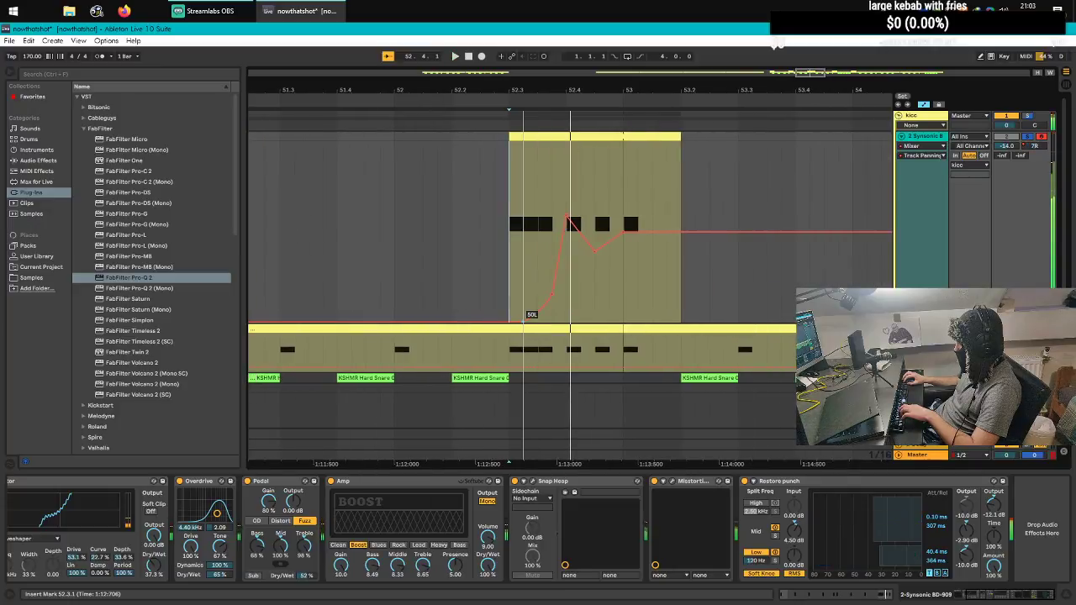
Step: Centre the Synsonic panning before 52.3 and rework the fill's opening to curve from hard left to slightly right
{"action": "left_click_drag", "start_coordinate": [500, 326], "coordinate": [509, 234]}
{"action": "key", "text": "space"}
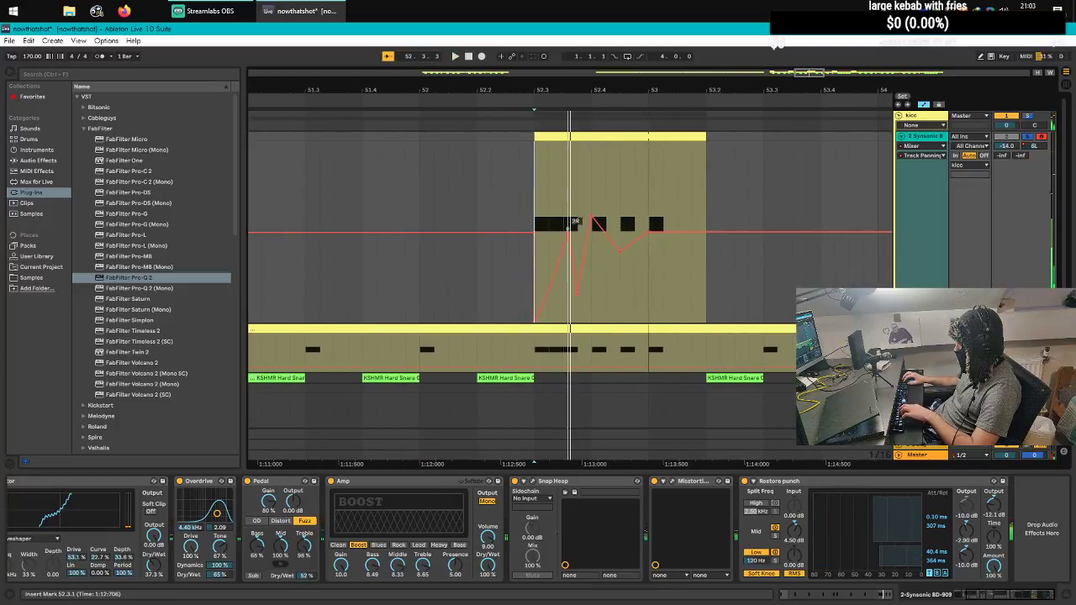
{"action": "key", "text": "space"}
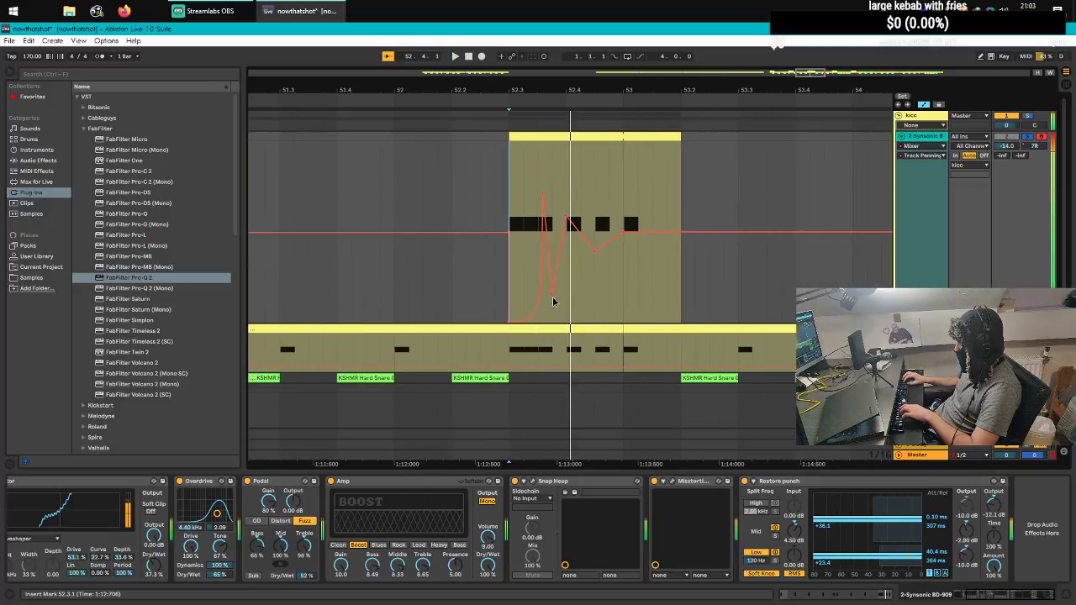
{"action": "left_click_drag", "start_coordinate": [553, 206], "coordinate": [552, 191]}
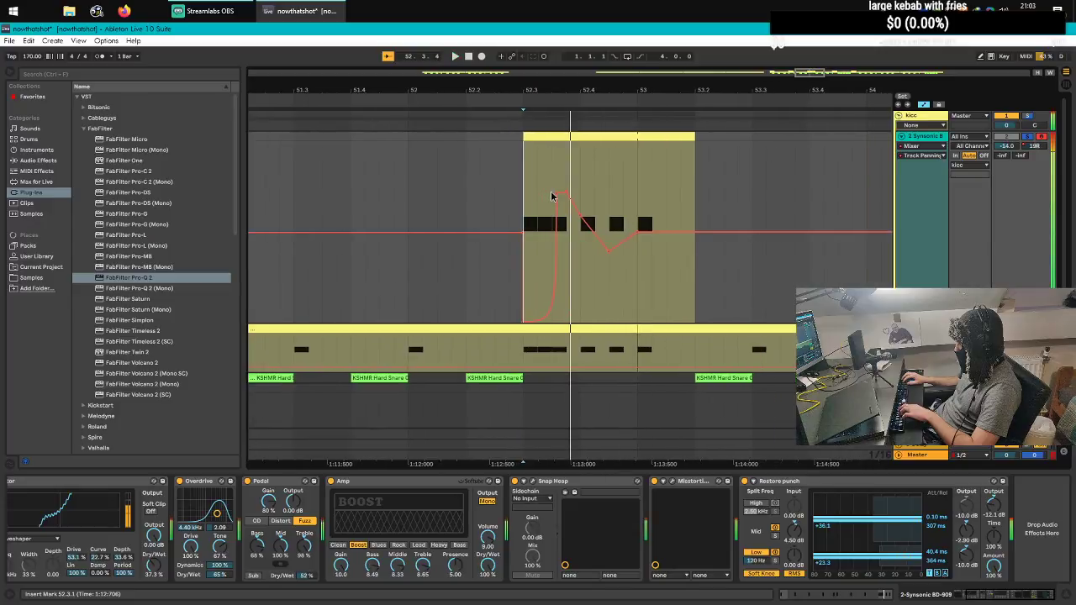
Step: Delete the Synsonic track's panning automation from 52.3.1 to 53.2.1
{"action": "left_click_drag", "start_coordinate": [554, 202], "coordinate": [713, 209]}
{"action": "key", "text": "Delete"}
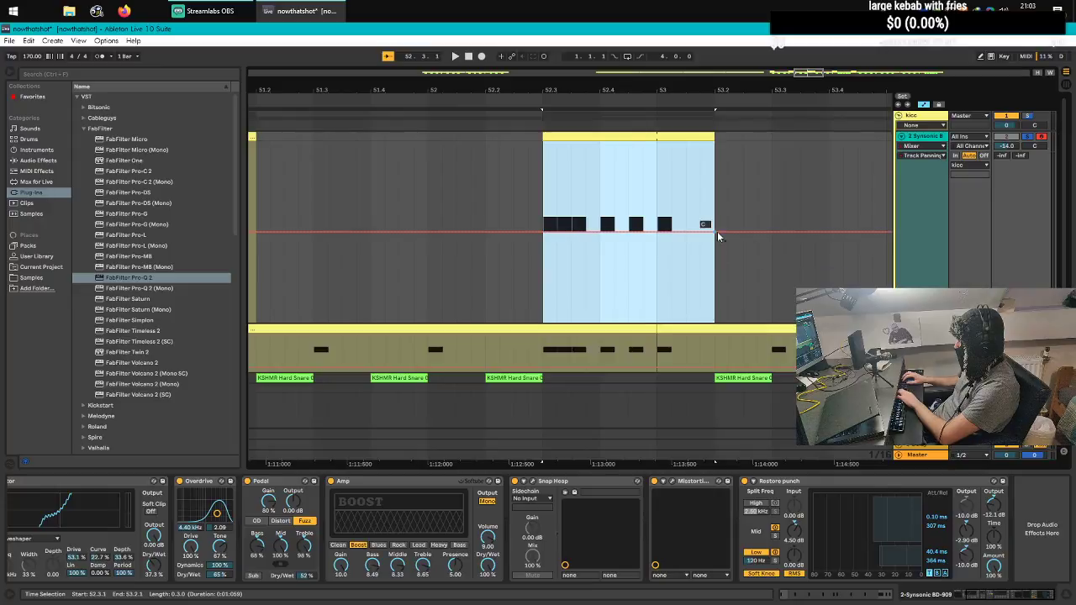
Step: Show the tail track's Track Panning automation, add a point at 52.3, and enlarge the lane
{"action": "left_click", "coordinate": [540, 347]}
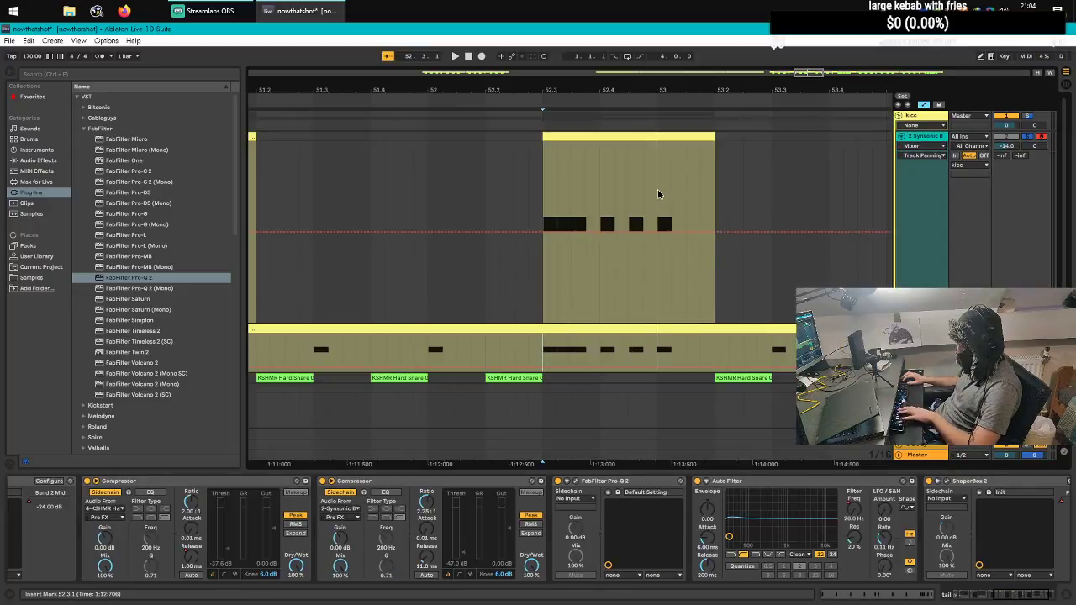
{"action": "scroll", "coordinate": [615, 171], "scroll_direction": "down", "scroll_amount": 5}
{"action": "scroll", "coordinate": [547, 161], "scroll_direction": "down", "scroll_amount": 4}
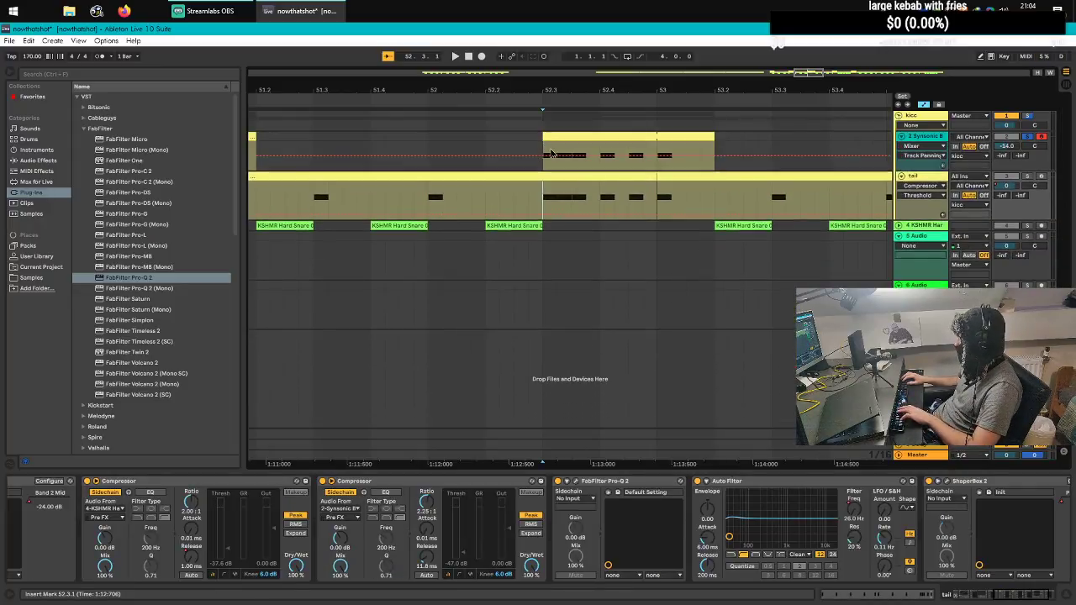
{"action": "left_click", "coordinate": [921, 187]}
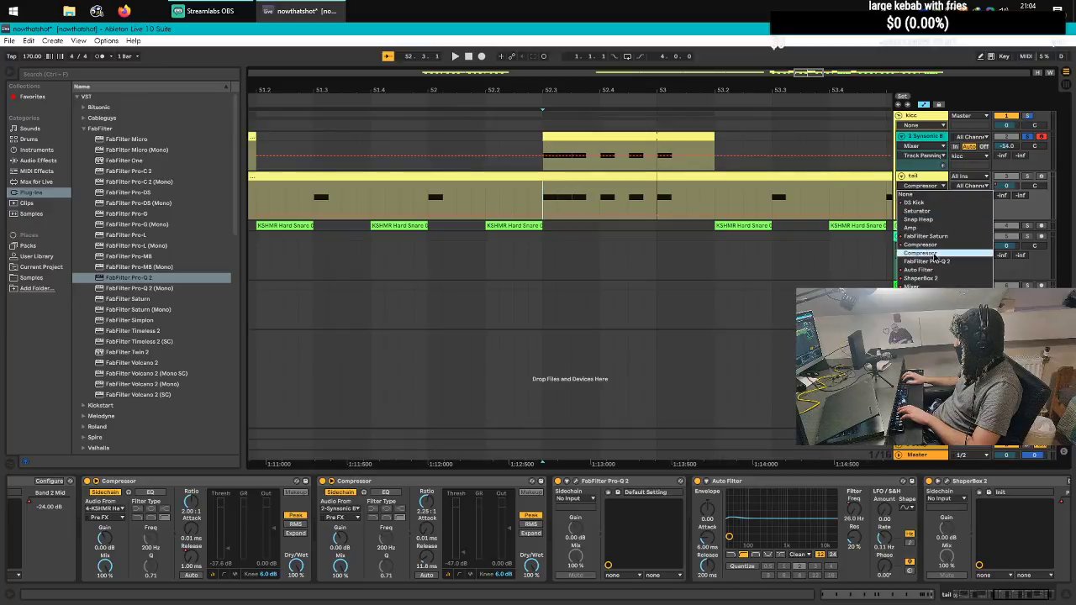
{"action": "left_click", "coordinate": [915, 286]}
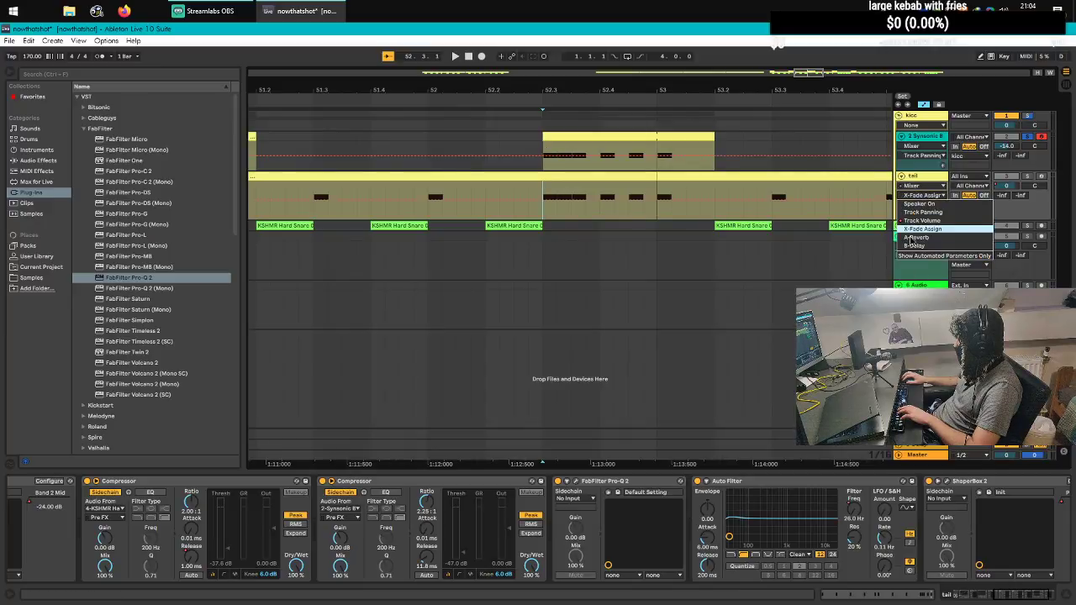
{"action": "key", "text": "space"}
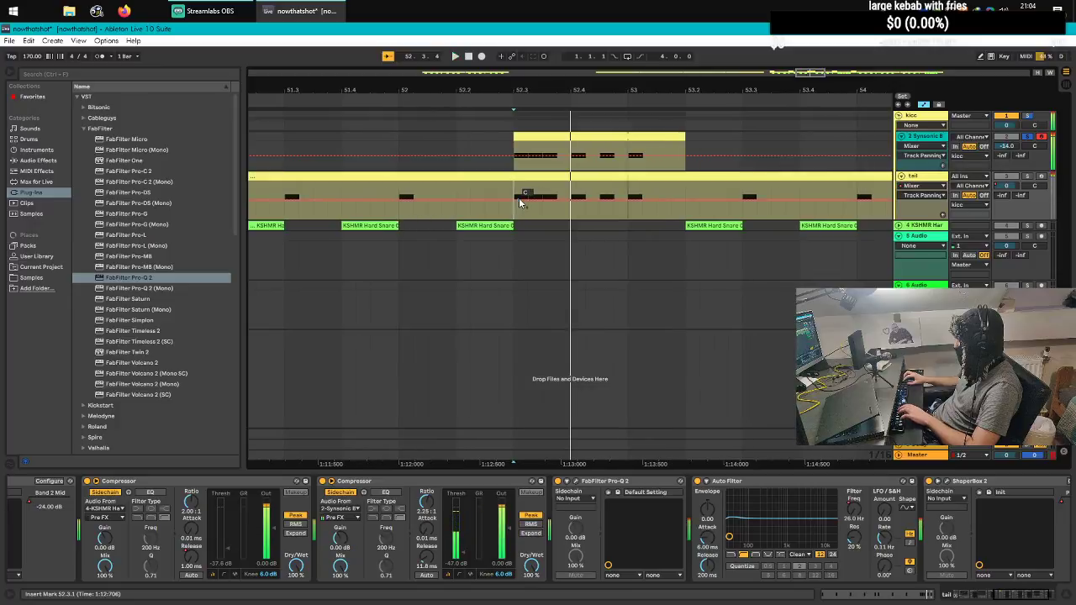
{"action": "left_click", "coordinate": [514, 200]}
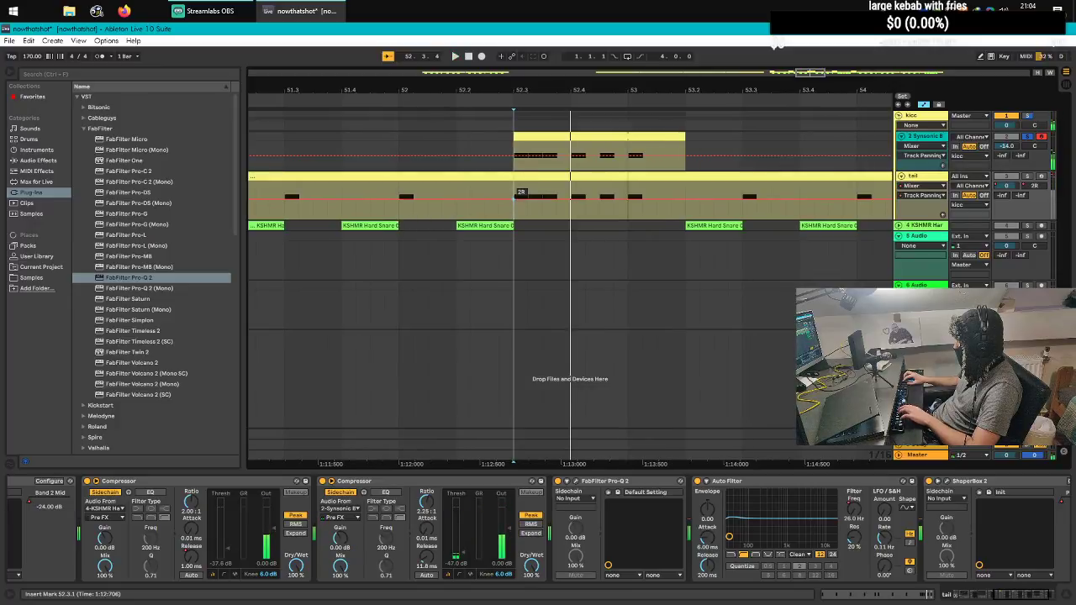
{"action": "scroll", "coordinate": [515, 220], "scroll_direction": "up", "scroll_amount": 3}
{"action": "scroll", "coordinate": [516, 244], "scroll_direction": "up", "scroll_amount": 3}
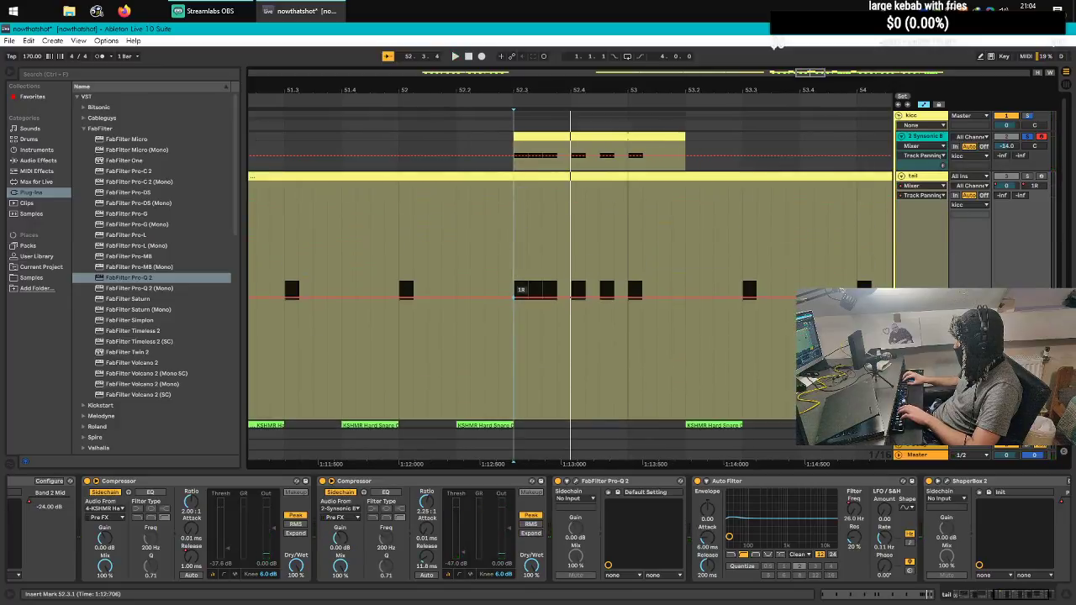
Step: Set the tail's panning to 48L at 52.3, curve it back to centre between 52.4 and 53, and play the fill
{"action": "key", "text": "space"}
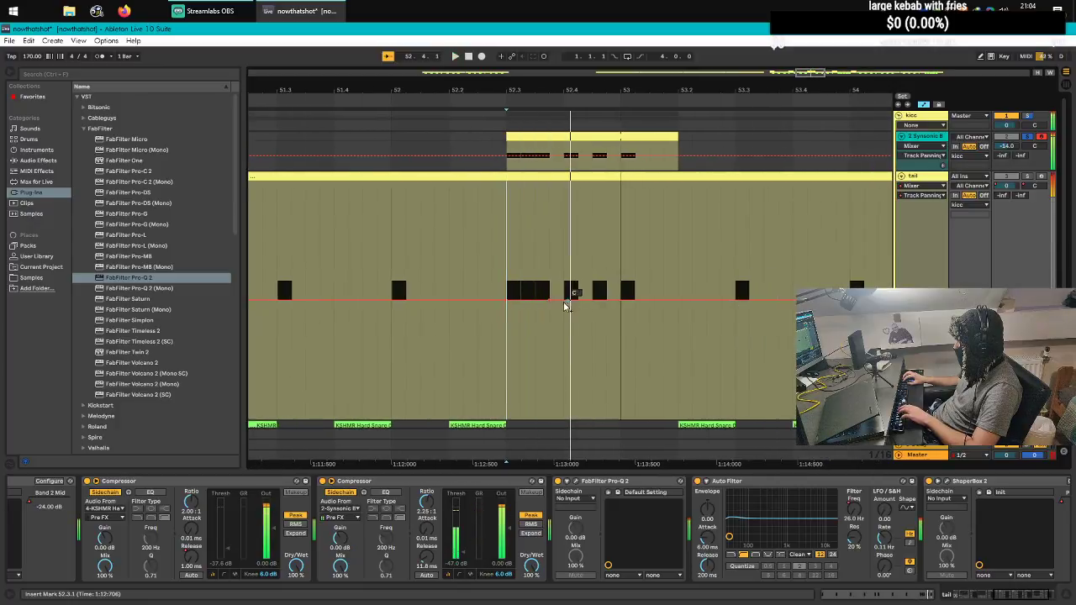
{"action": "key", "text": "space"}
{"action": "key", "text": "space"}
{"action": "mouse_move", "coordinate": [518, 304]}
{"action": "left_mouse_down"}
{"action": "mouse_move", "coordinate": [550, 379]}
{"action": "mouse_move", "coordinate": [506, 414]}
{"action": "left_mouse_up"}
{"action": "key", "text": "space"}
{"action": "key", "text": "space"}
{"action": "key", "text": "space"}
{"action": "key", "text": "space"}
{"action": "key", "text": "space"}
{"action": "key", "text": "space"}
{"action": "key", "text": "space"}
{"action": "key", "text": "space"}
{"action": "key", "text": "space"}
{"action": "key", "text": "space"}
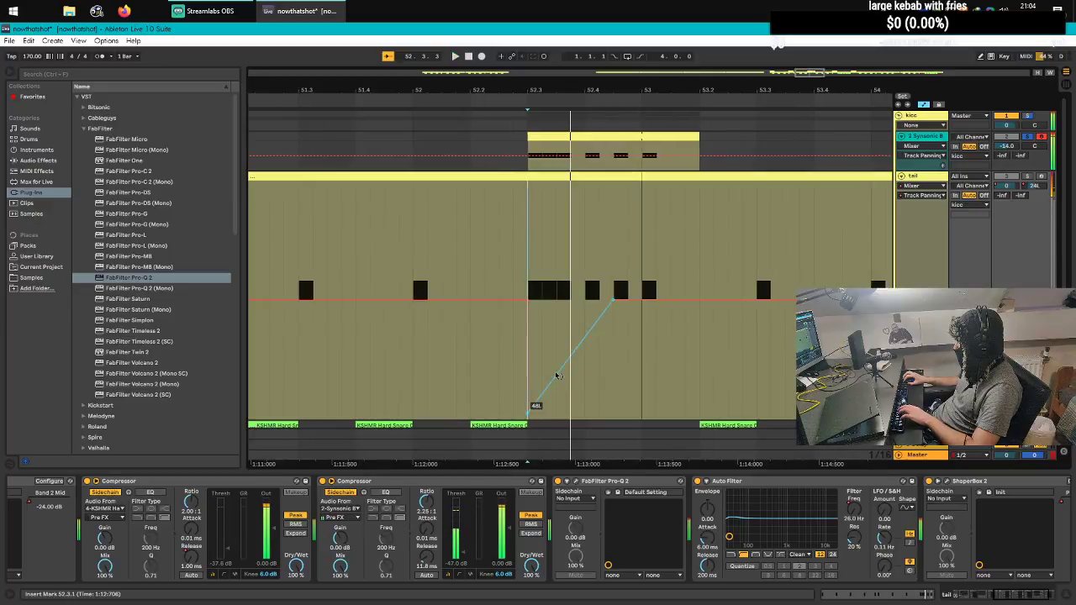
{"action": "left_click_drag", "start_coordinate": [559, 376], "coordinate": [586, 412]}
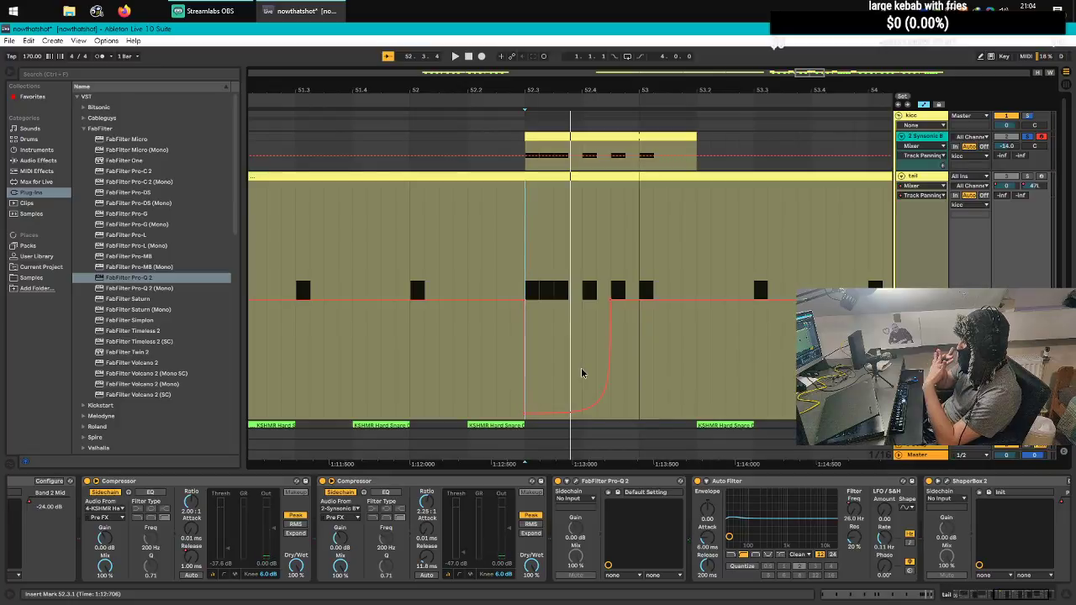
Step: Hide the automation lanes and play the arrangement from 52.2.1 with no track soloed
{"action": "scroll", "coordinate": [548, 303], "scroll_direction": "down", "scroll_amount": 5}
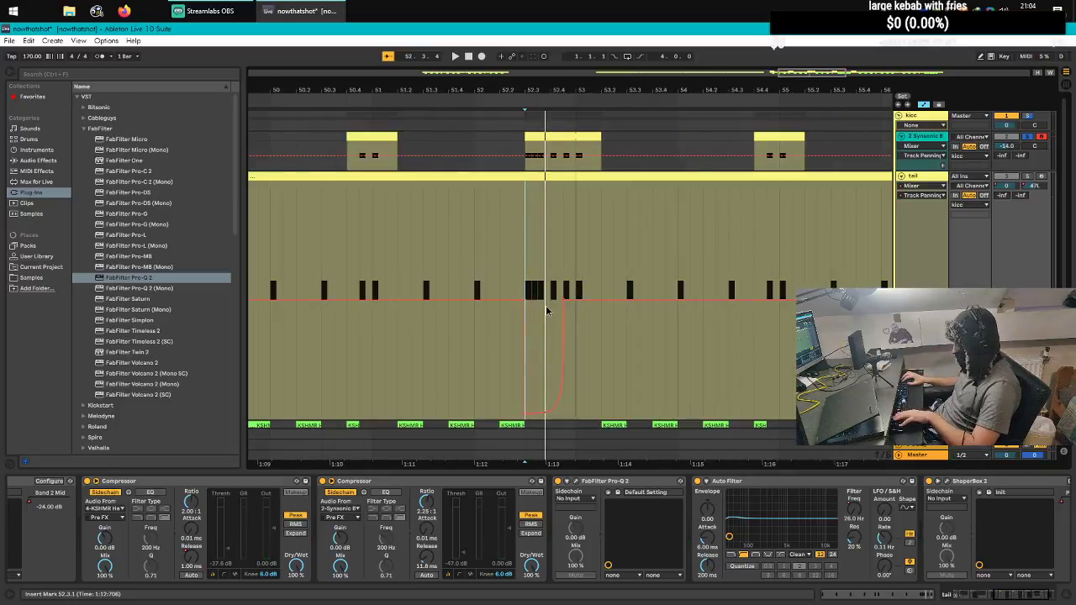
{"action": "left_click_drag", "start_coordinate": [555, 253], "coordinate": [584, 250]}
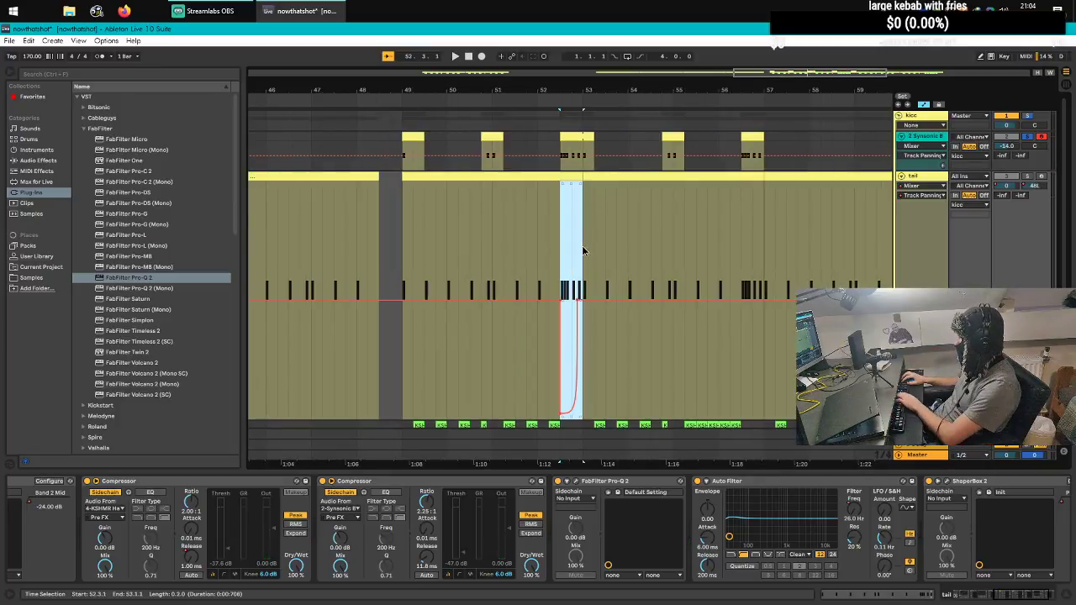
{"action": "left_click", "coordinate": [560, 296]}
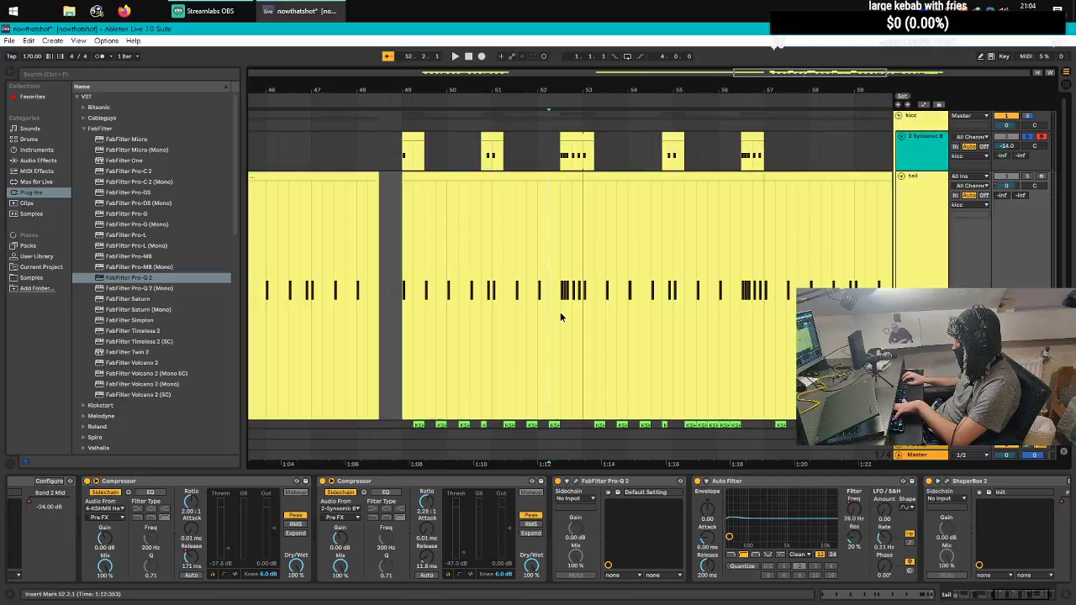
{"action": "key", "text": "space"}
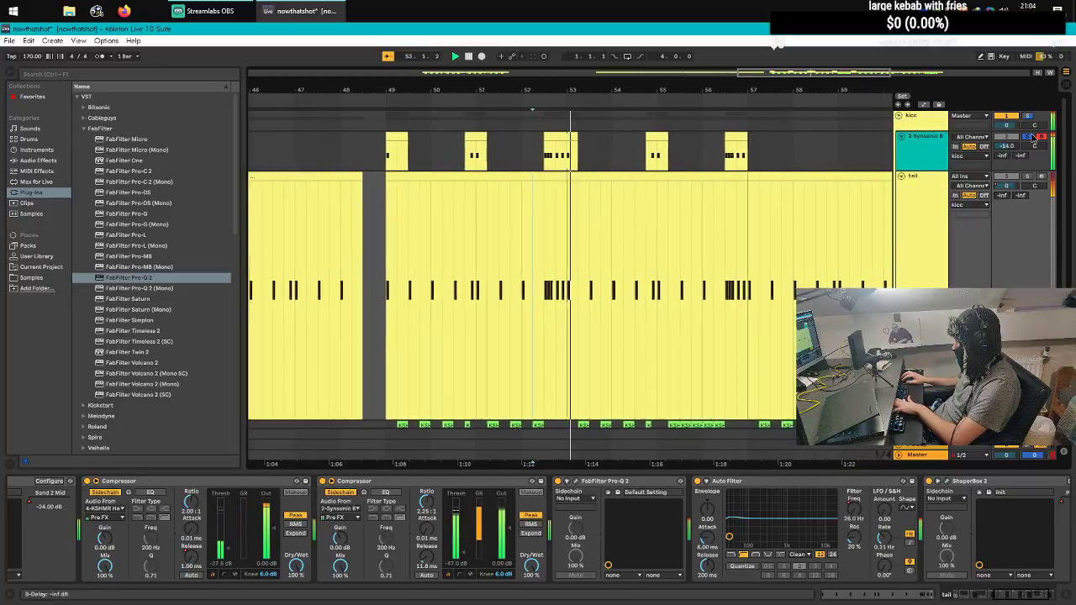
{"action": "scroll", "coordinate": [530, 217], "scroll_direction": "down", "scroll_amount": 3}
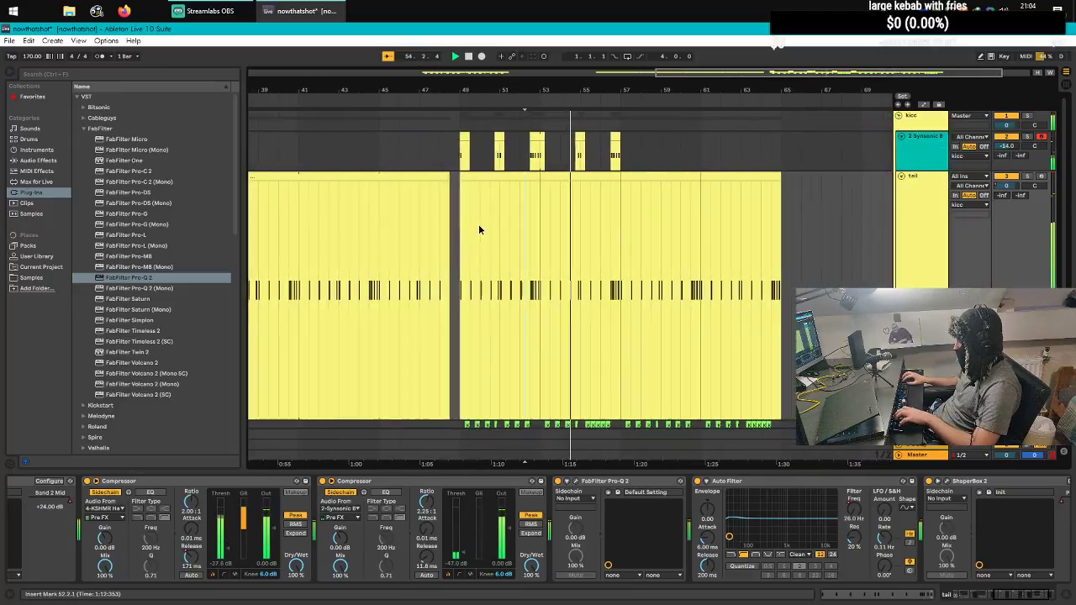
{"action": "scroll", "coordinate": [432, 195], "scroll_direction": "down", "scroll_amount": 6}
{"action": "scroll", "coordinate": [499, 172], "scroll_direction": "down", "scroll_amount": 3}
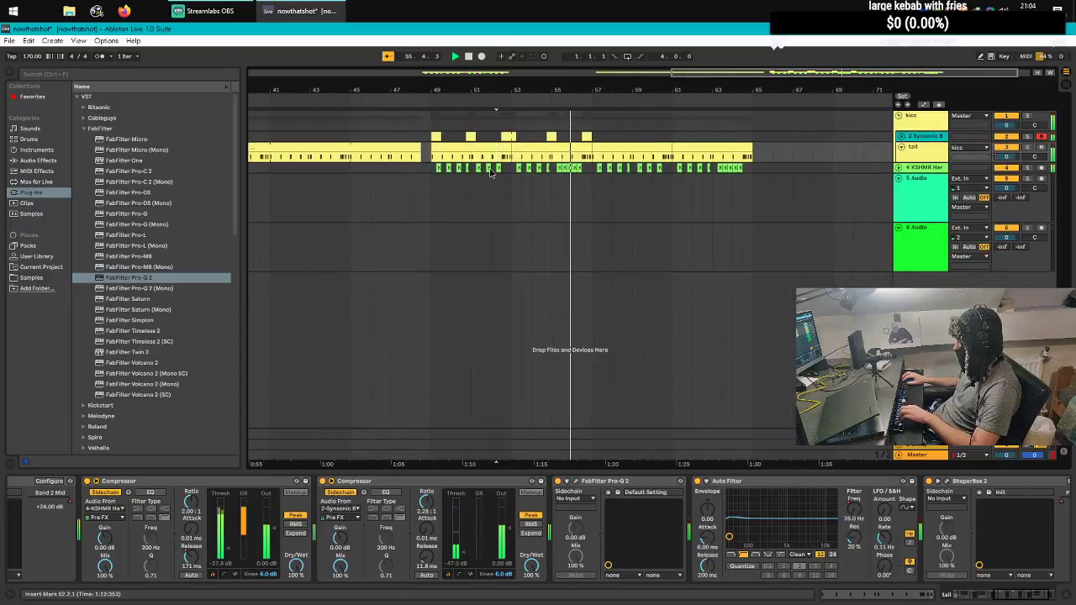
Step: Duplicate the Synsonic clips from 49.1.1 to 57.1.1 into the following eight bars
{"action": "scroll", "coordinate": [490, 139], "scroll_direction": "up", "scroll_amount": 2}
{"action": "left_click", "coordinate": [400, 157]}
{"action": "left_click_drag", "start_coordinate": [463, 161], "coordinate": [570, 161]}
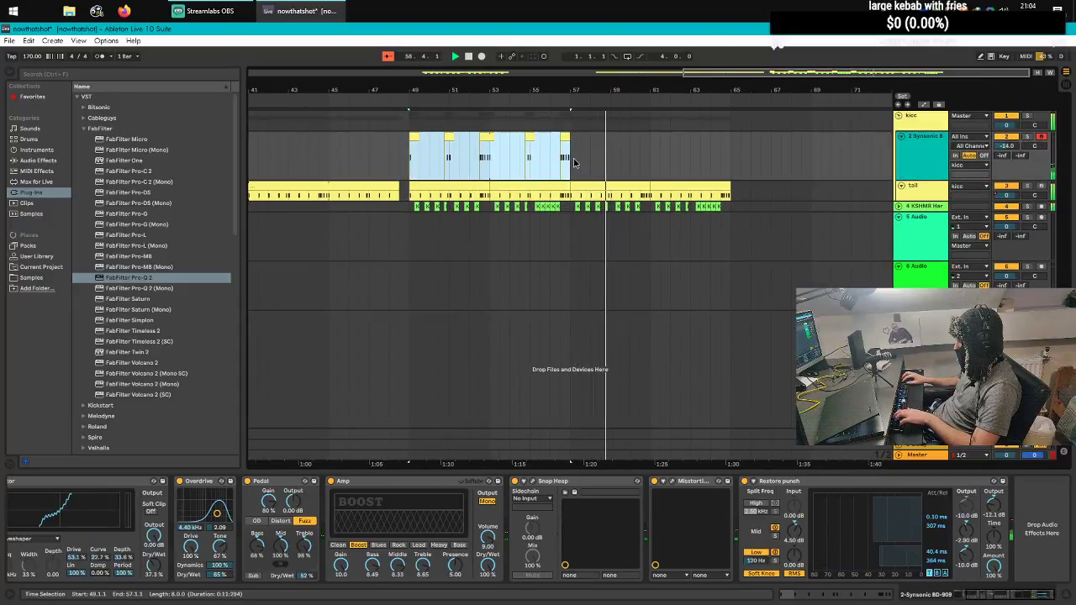
{"action": "key", "text": "ctrl+d"}
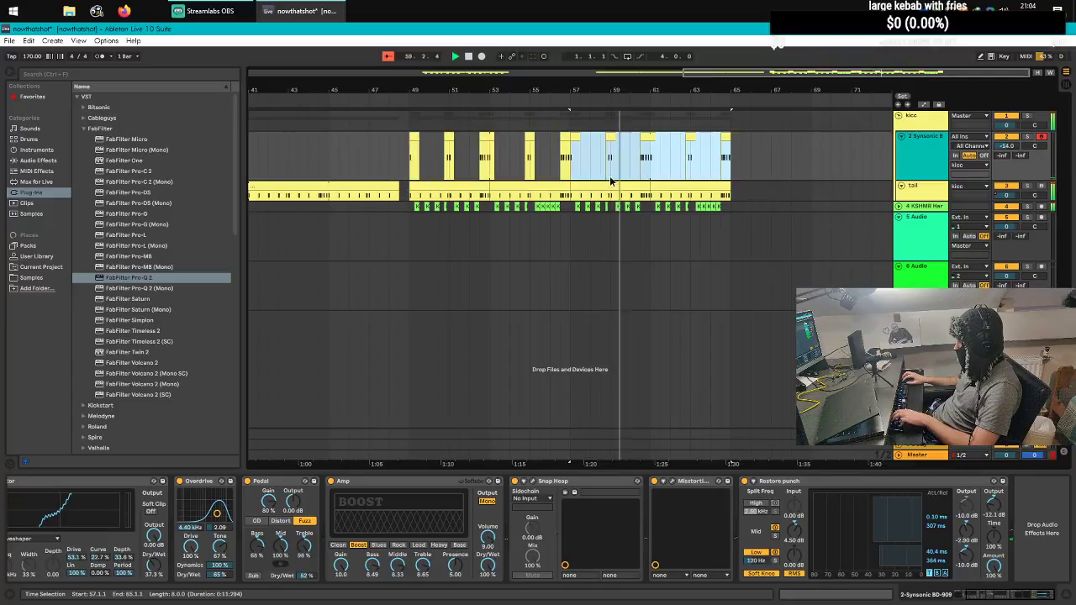
{"action": "right_click", "coordinate": [734, 160]}
{"action": "right_click", "coordinate": [794, 151]}
{"action": "left_click", "coordinate": [793, 152]}
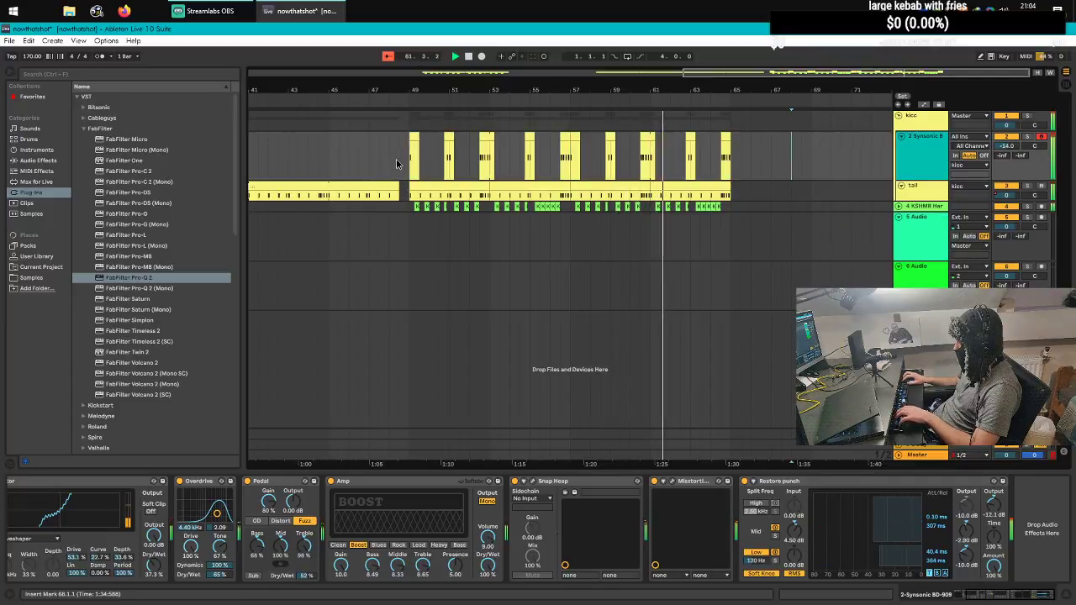
Step: Play the layered kick arrangement from 49.1.1 and listen to its fills
{"action": "right_click", "coordinate": [412, 148]}
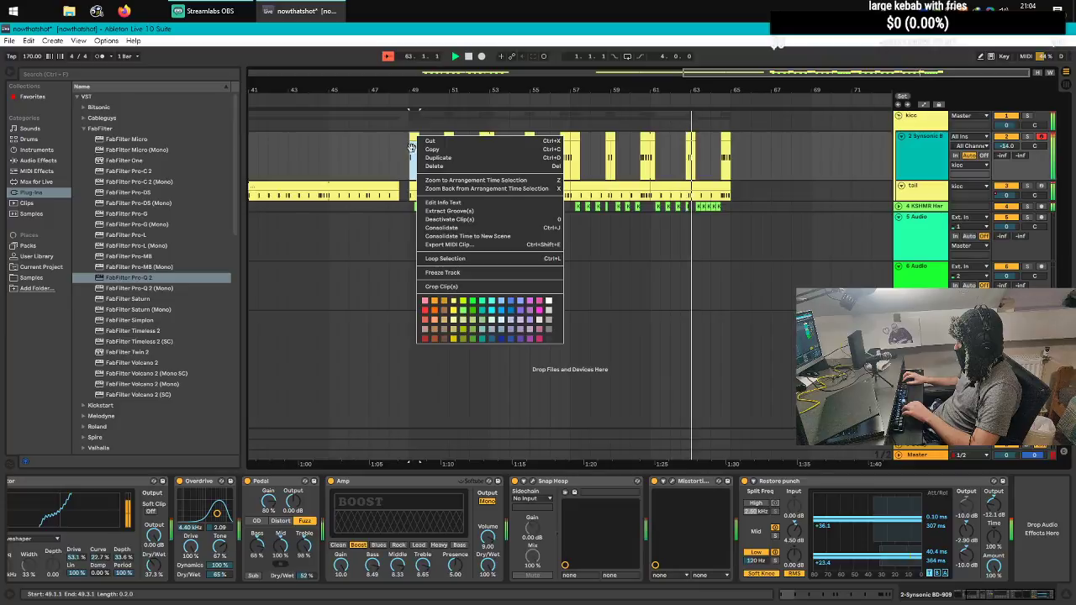
{"action": "left_click", "coordinate": [342, 149]}
{"action": "left_click", "coordinate": [407, 162]}
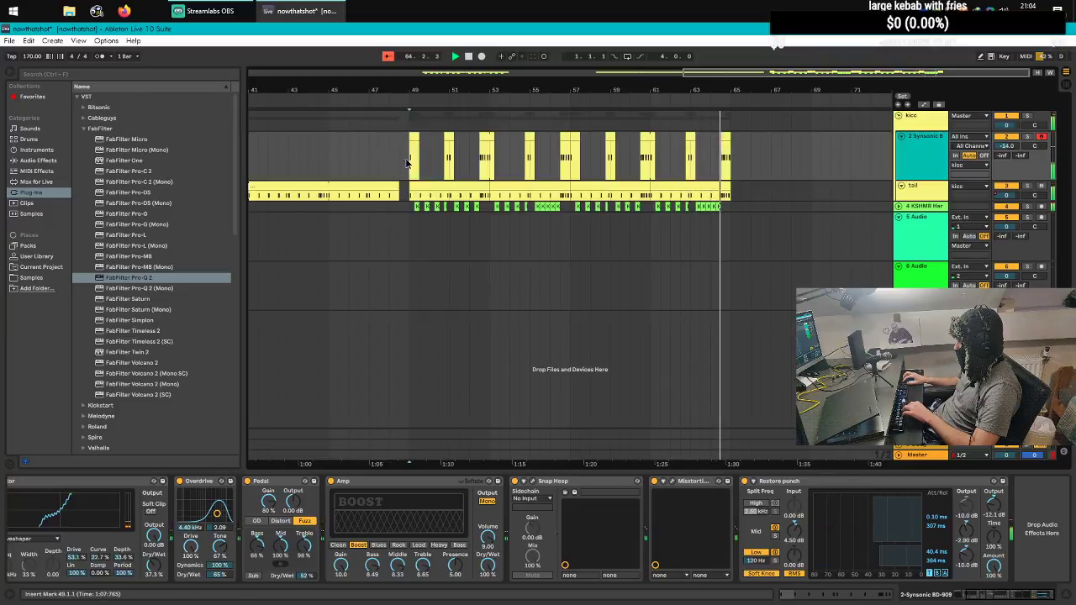
{"action": "key", "text": "space"}
{"action": "key", "text": "space"}
{"action": "scroll", "coordinate": [528, 171], "scroll_direction": "up", "scroll_amount": 2}
{"action": "key", "text": "space"}
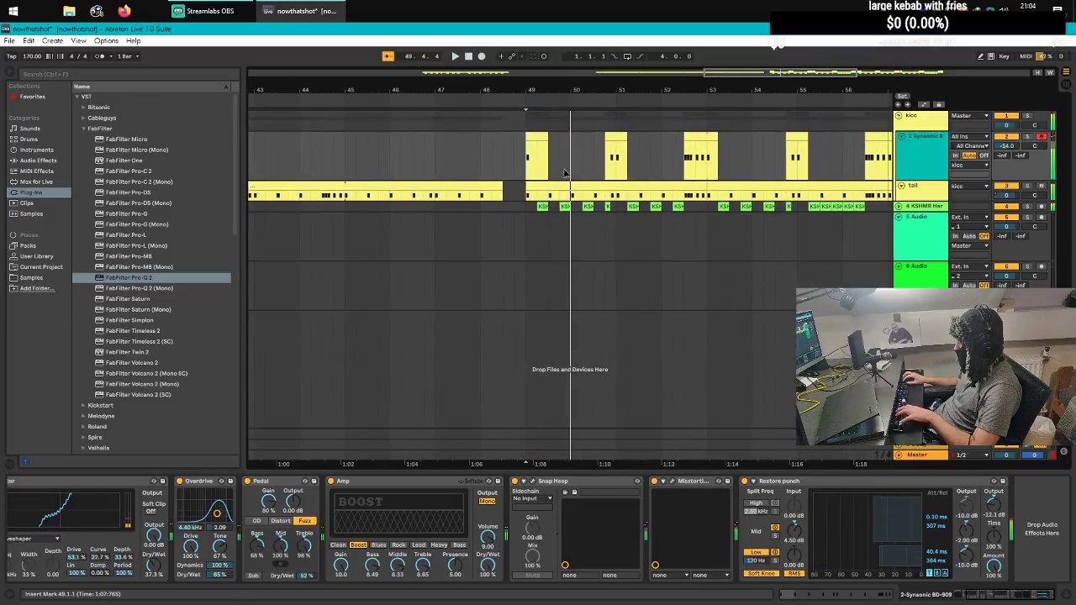
{"action": "key", "text": "space"}
{"action": "scroll", "coordinate": [572, 174], "scroll_direction": "up", "scroll_amount": 5}
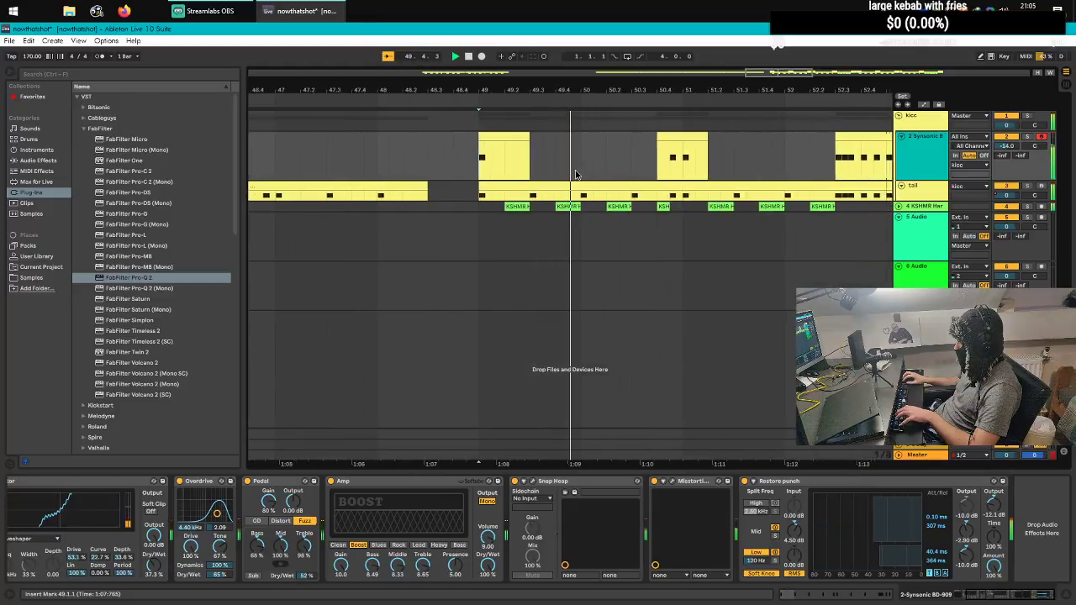
{"action": "scroll", "coordinate": [578, 175], "scroll_direction": "up", "scroll_amount": 10}
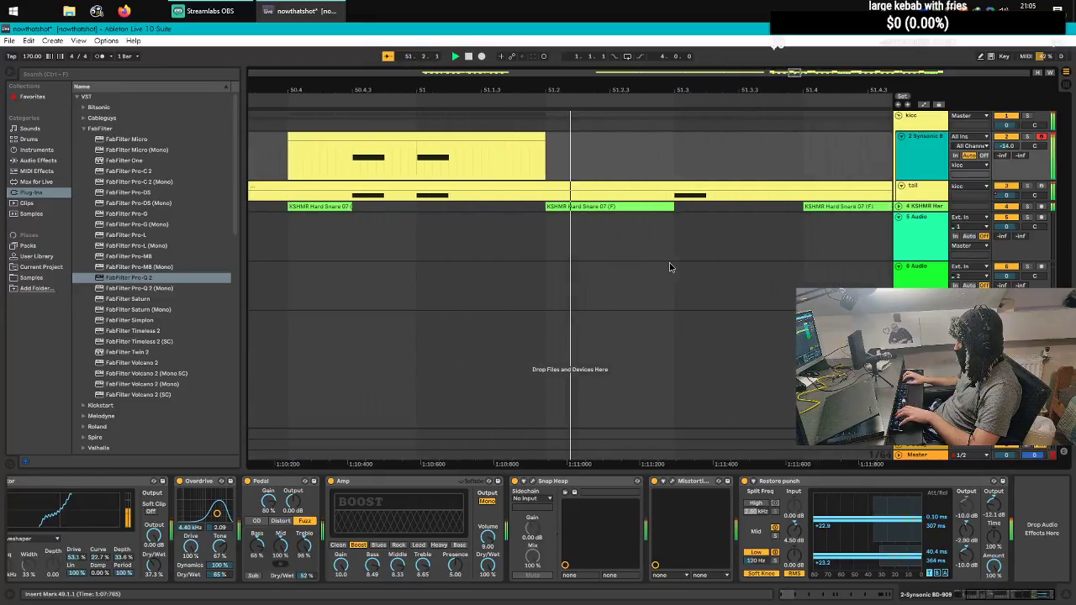
{"action": "scroll", "coordinate": [660, 235], "scroll_direction": "down", "scroll_amount": 5}
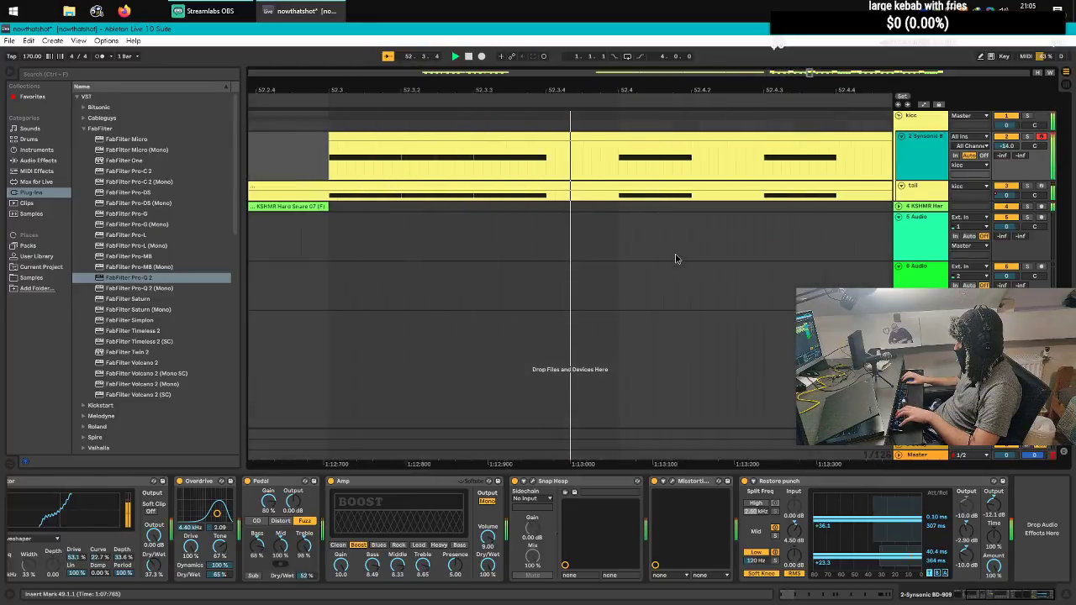
{"action": "scroll", "coordinate": [652, 222], "scroll_direction": "up", "scroll_amount": 4}
Step: Inspect the start of the KSHMR Hard Snare clip at 57.2.1 and play the arrangement from there
{"action": "left_click", "coordinate": [644, 212]}
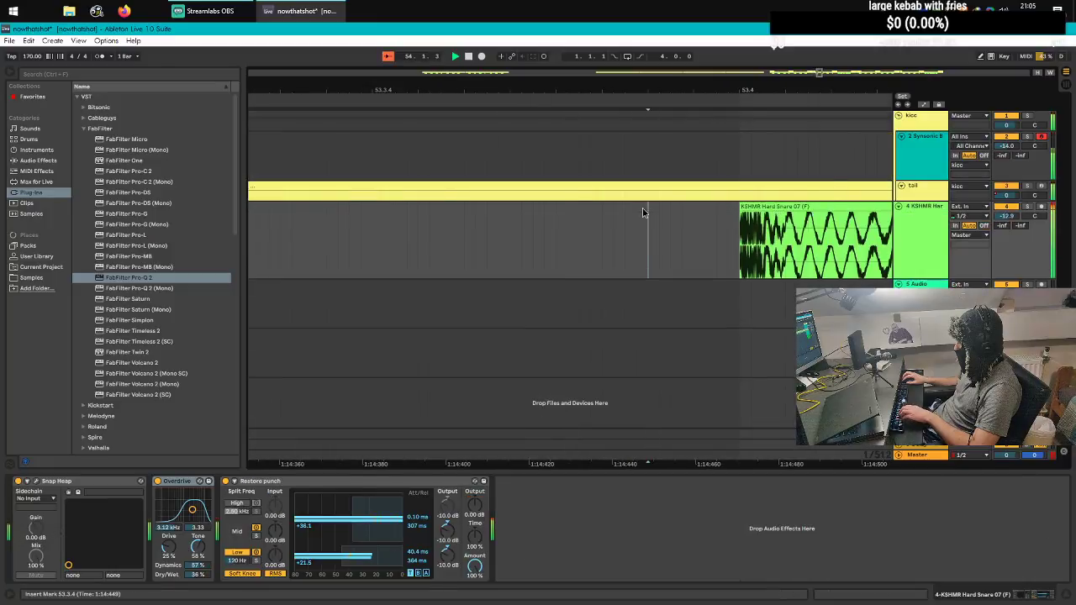
{"action": "key", "text": "ctrl+f"}
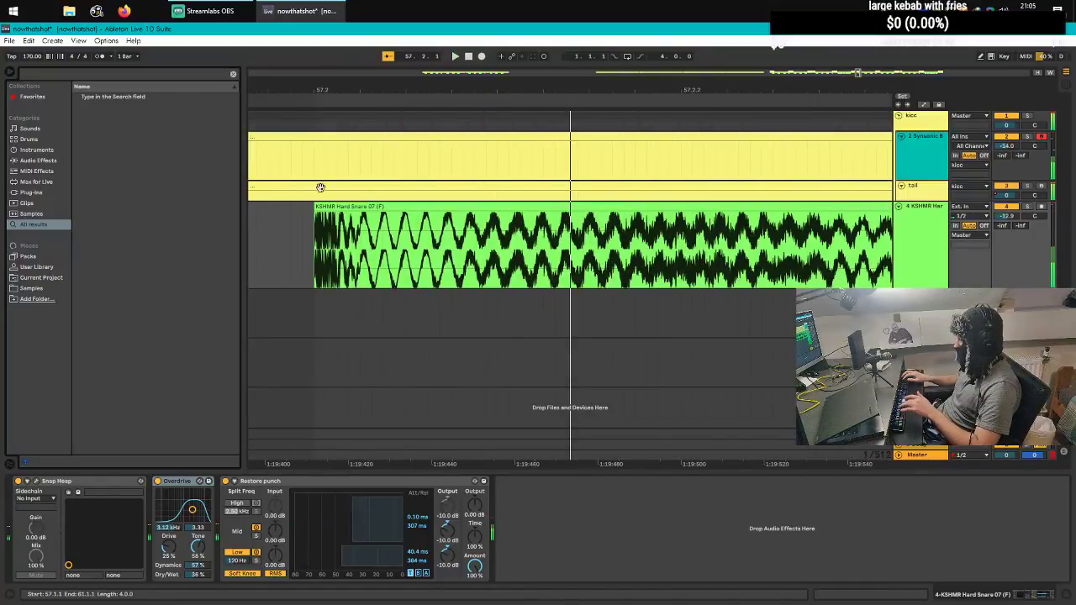
{"action": "left_click", "coordinate": [302, 239]}
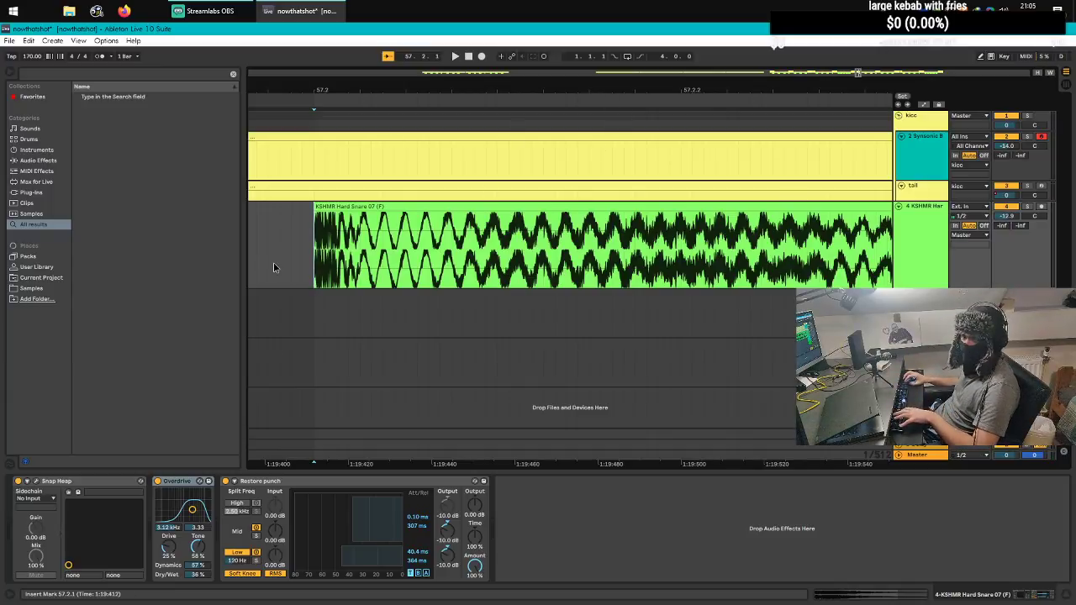
{"action": "scroll", "coordinate": [295, 226], "scroll_direction": "up", "scroll_amount": 5}
{"action": "scroll", "coordinate": [550, 208], "scroll_direction": "down", "scroll_amount": 8}
{"action": "scroll", "coordinate": [841, 242], "scroll_direction": "up", "scroll_amount": 8}
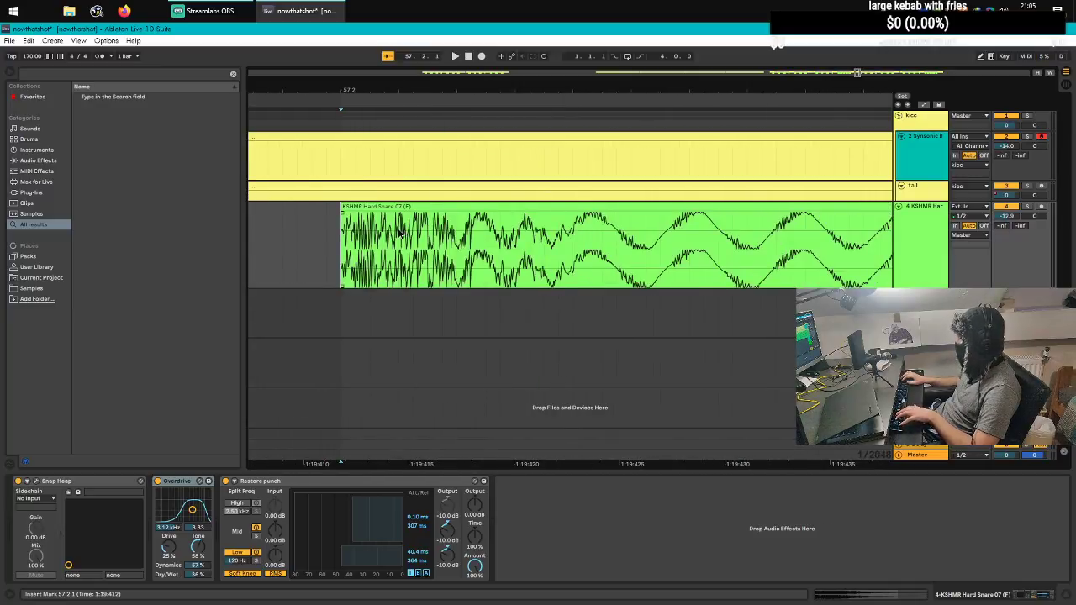
{"action": "key", "text": "space"}
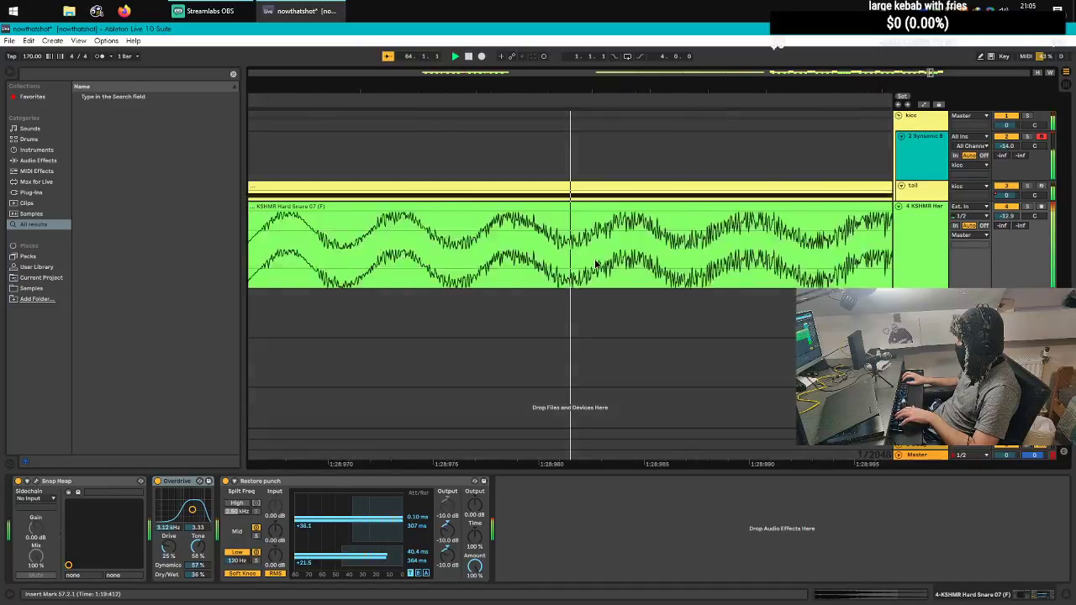
Step: Play from 49.1.1 and try adjusting the panning of the whole kicc group
{"action": "scroll", "coordinate": [575, 275], "scroll_direction": "down", "scroll_amount": 10}
{"action": "scroll", "coordinate": [679, 234], "scroll_direction": "up", "scroll_amount": 5}
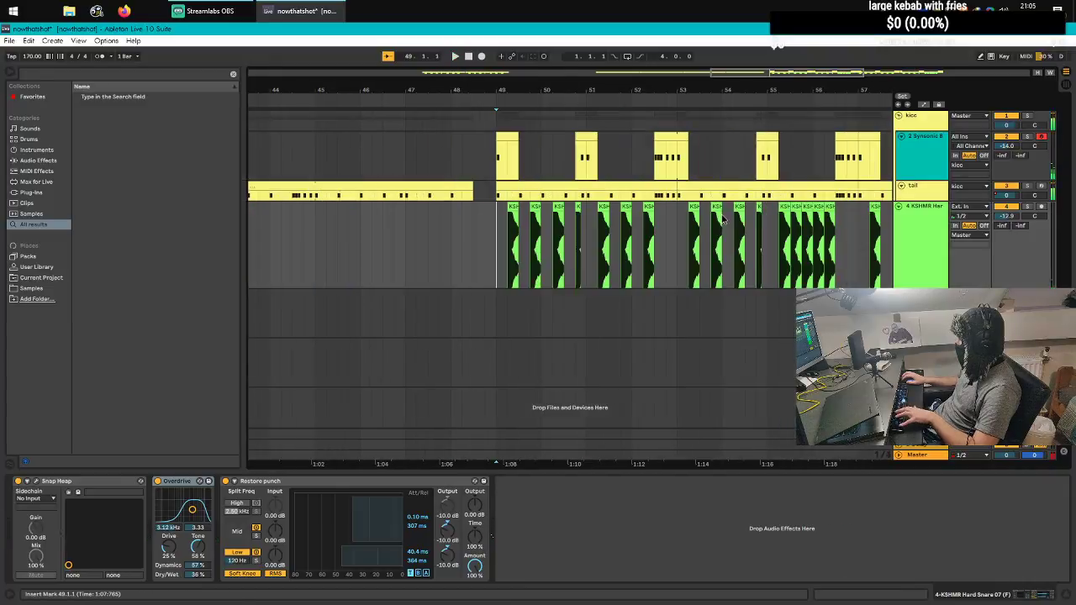
{"action": "key", "text": "space"}
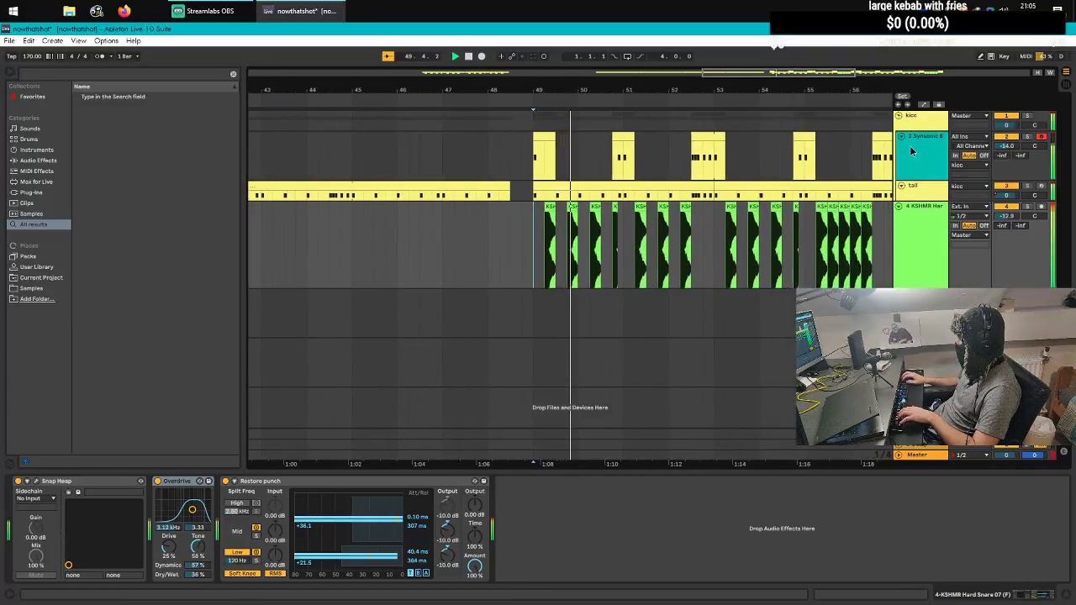
{"action": "left_click", "coordinate": [919, 141]}
{"action": "left_click", "coordinate": [924, 122]}
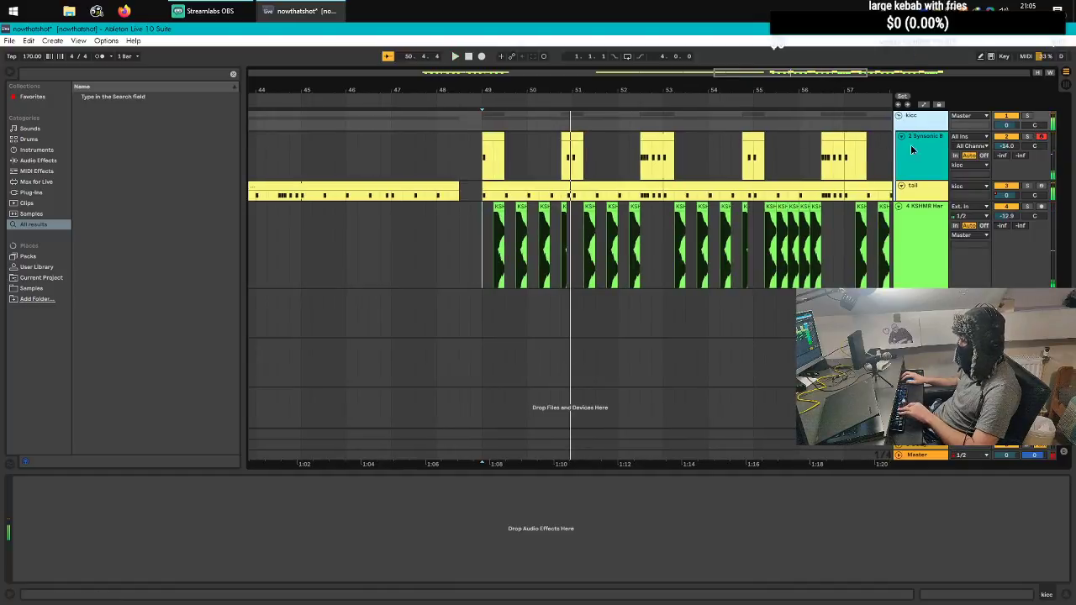
{"action": "key", "text": "space"}
{"action": "key", "text": "space"}
{"action": "left_click_drag", "start_coordinate": [1033, 128], "coordinate": [1032, 99]}
{"action": "key", "text": "space"}
{"action": "key", "text": "space"}
{"action": "key", "text": "space"}
{"action": "key", "text": "space"}
{"action": "key", "text": "space"}
{"action": "key", "text": "space"}
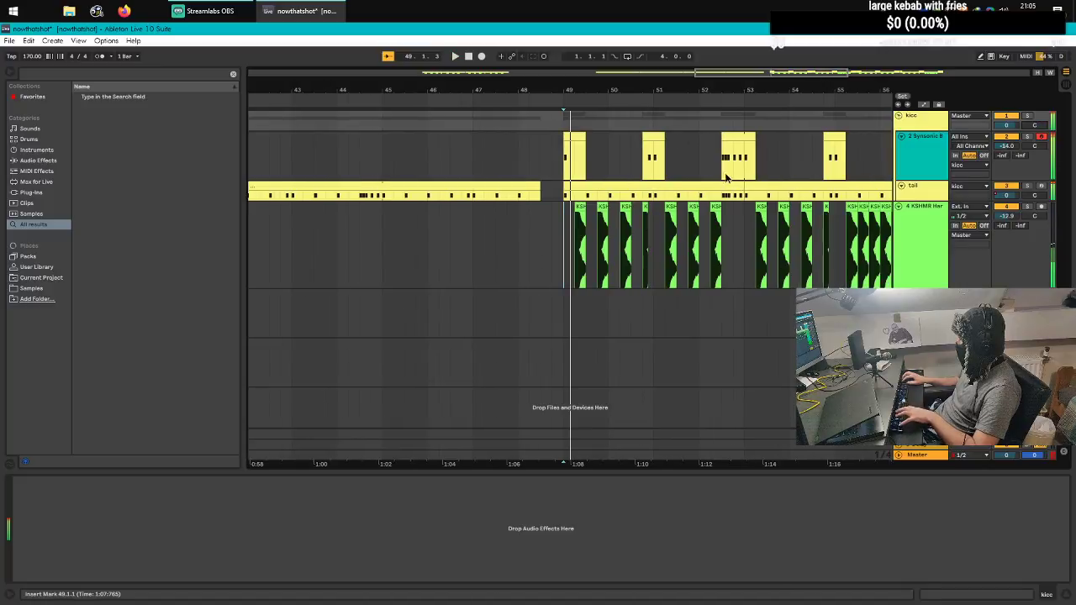
{"action": "key", "text": "space"}
Step: Show the kicc group's Track Panning automation lane and place centre breakpoints at 52.3.1 and 53, playing the fill
{"action": "left_click", "coordinate": [723, 172]}
{"action": "scroll", "coordinate": [799, 166], "scroll_direction": "up", "scroll_amount": 2}
{"action": "scroll", "coordinate": [572, 153], "scroll_direction": "down", "scroll_amount": 2}
{"action": "scroll", "coordinate": [589, 160], "scroll_direction": "down", "scroll_amount": 1}
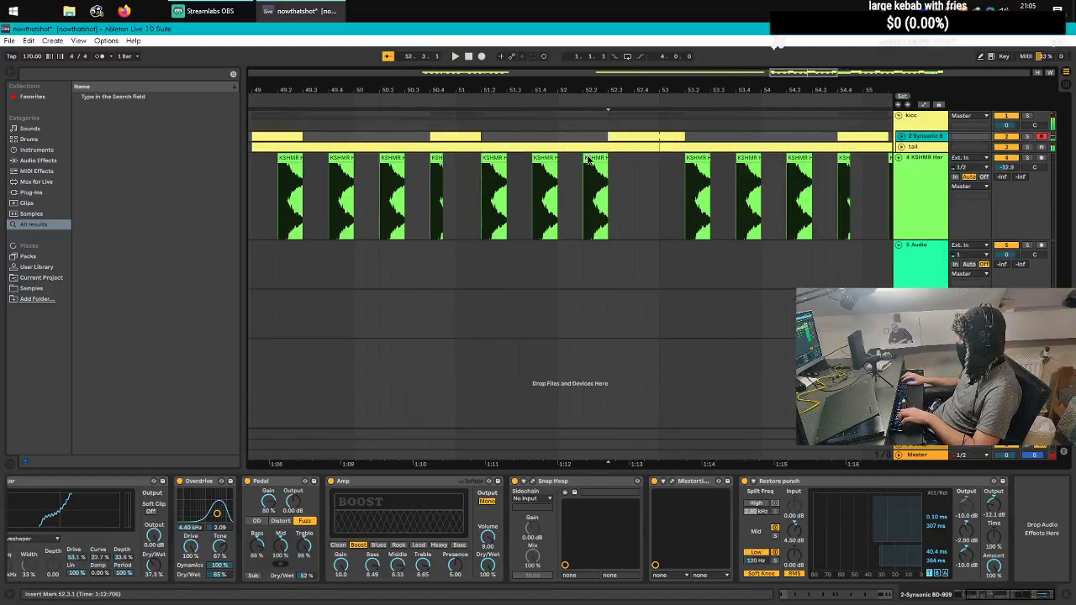
{"action": "scroll", "coordinate": [615, 166], "scroll_direction": "up", "scroll_amount": 3}
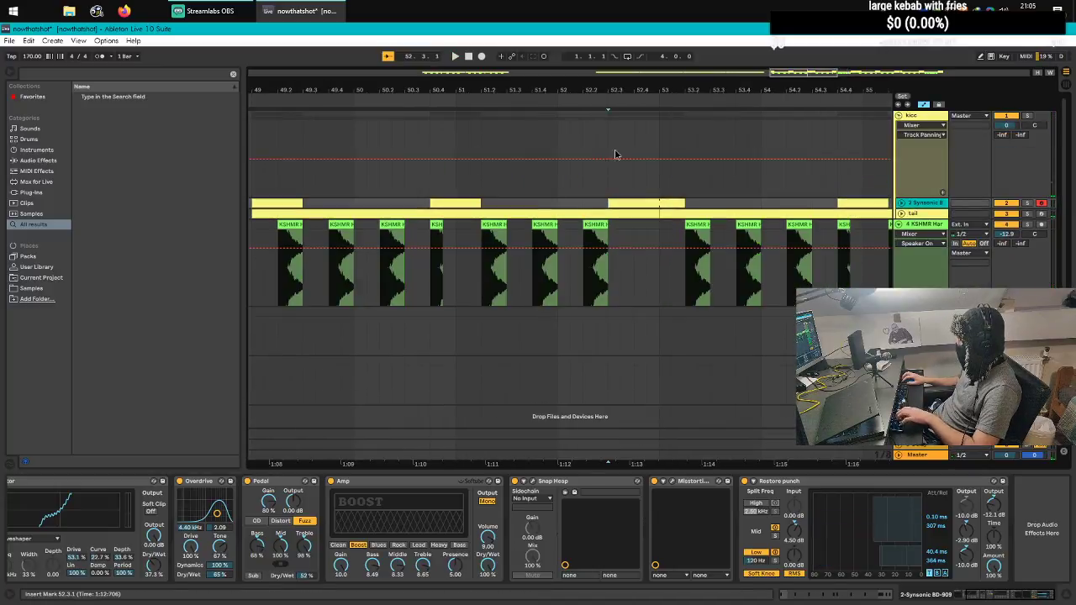
{"action": "scroll", "coordinate": [610, 177], "scroll_direction": "up", "scroll_amount": 2}
{"action": "left_click", "coordinate": [605, 195]}
{"action": "key", "text": "space"}
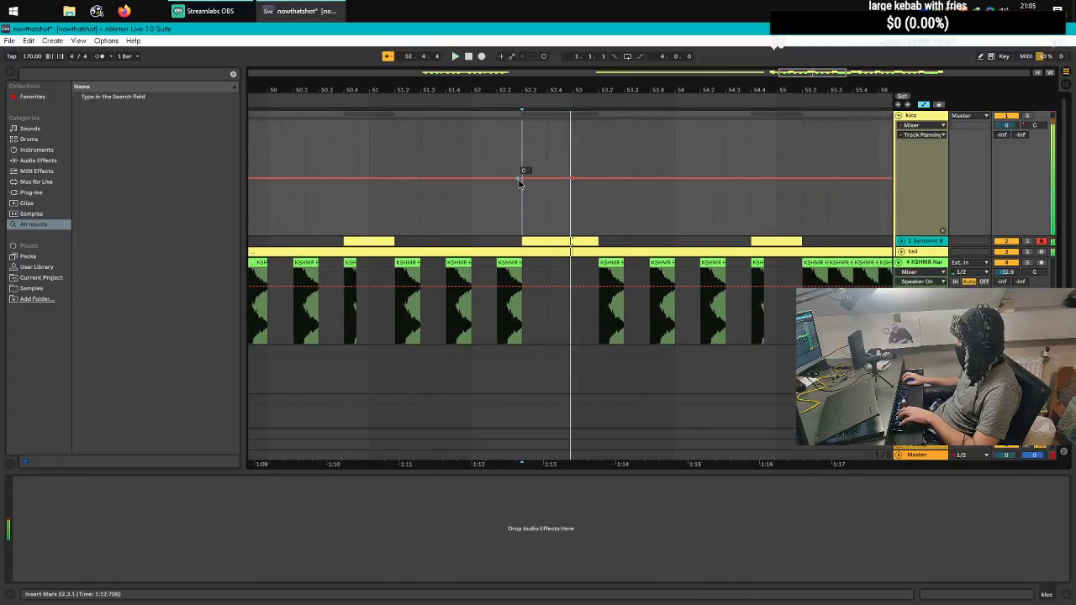
Step: Pan the kicc group to about 48L from 52.3.1 and hold it left until 52.3.3, auditioning the fill
{"action": "left_click_drag", "start_coordinate": [545, 177], "coordinate": [534, 122]}
{"action": "key", "text": "space"}
{"action": "key", "text": "space"}
{"action": "key", "text": "space"}
{"action": "key", "text": "space"}
{"action": "key", "text": "space"}
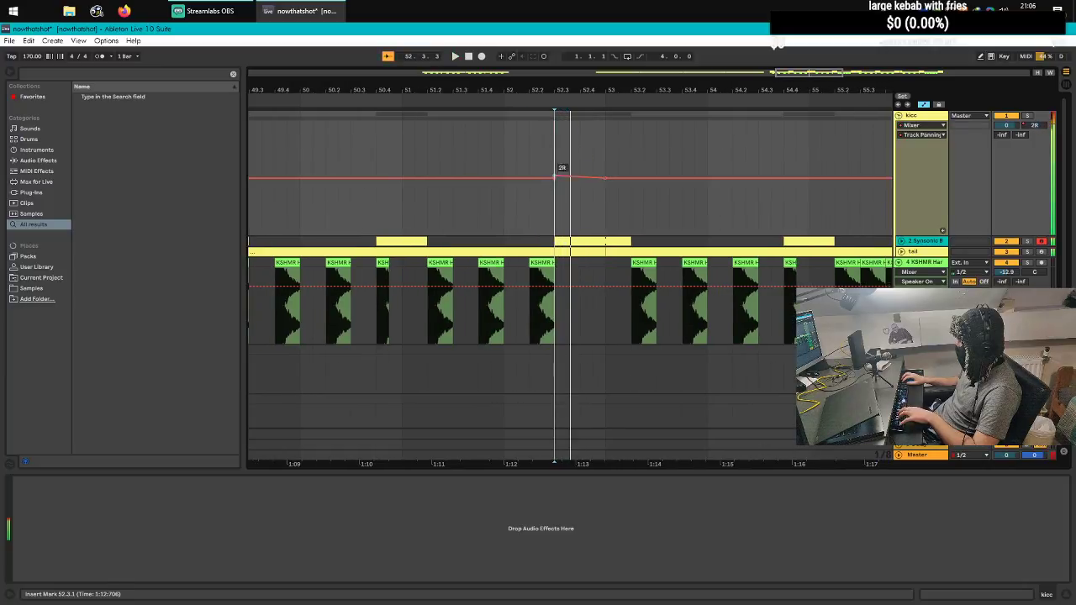
{"action": "left_click_drag", "start_coordinate": [554, 227], "coordinate": [555, 220]}
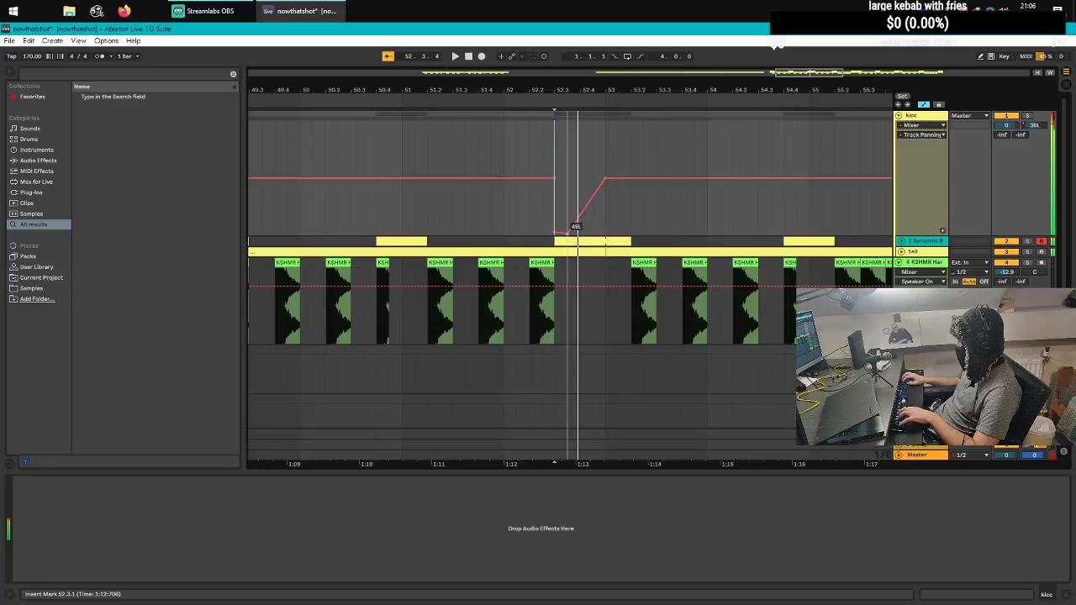
{"action": "scroll", "coordinate": [575, 226], "scroll_direction": "up", "scroll_amount": 3}
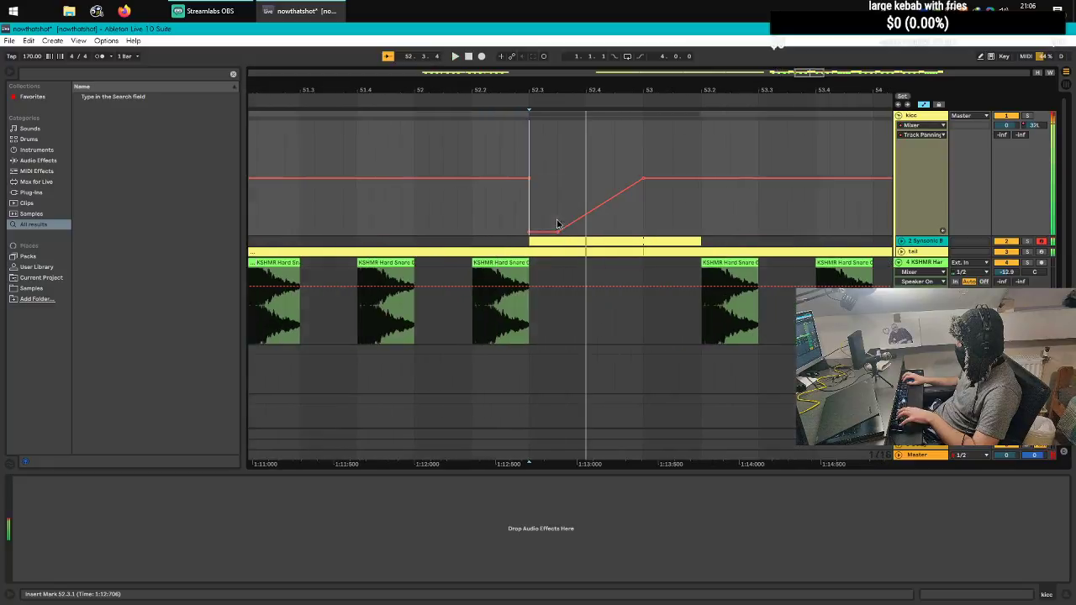
Step: Alternate the kicc panning hard right at 52.3.3, about 39L at 52.4 and 50R at 52.4.3, ramping to centre by 53
{"action": "left_click_drag", "start_coordinate": [575, 223], "coordinate": [570, 121]}
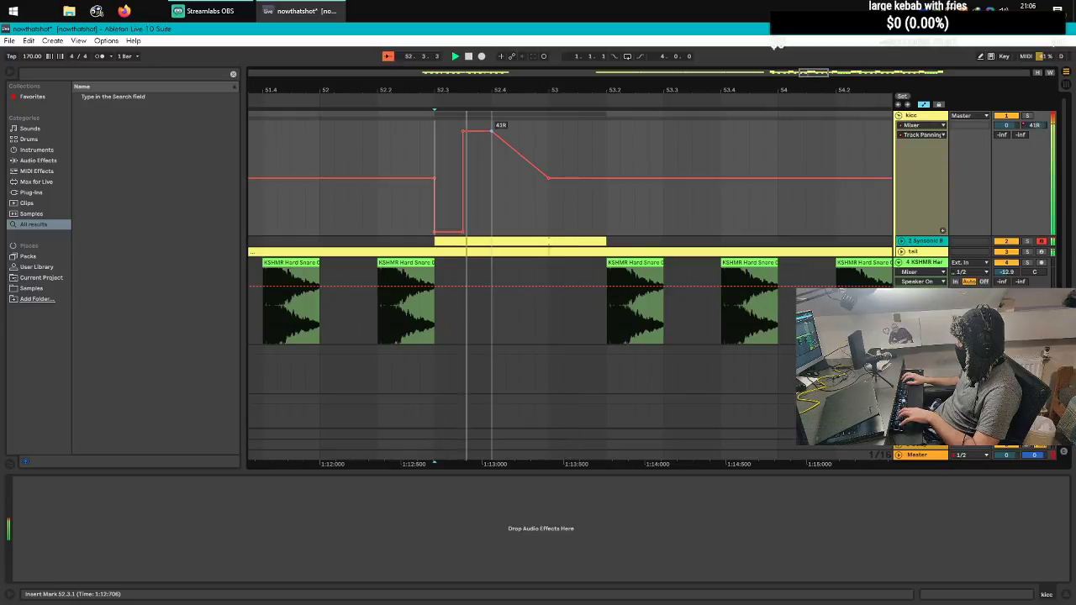
{"action": "scroll", "coordinate": [435, 227], "scroll_direction": "down", "scroll_amount": 1}
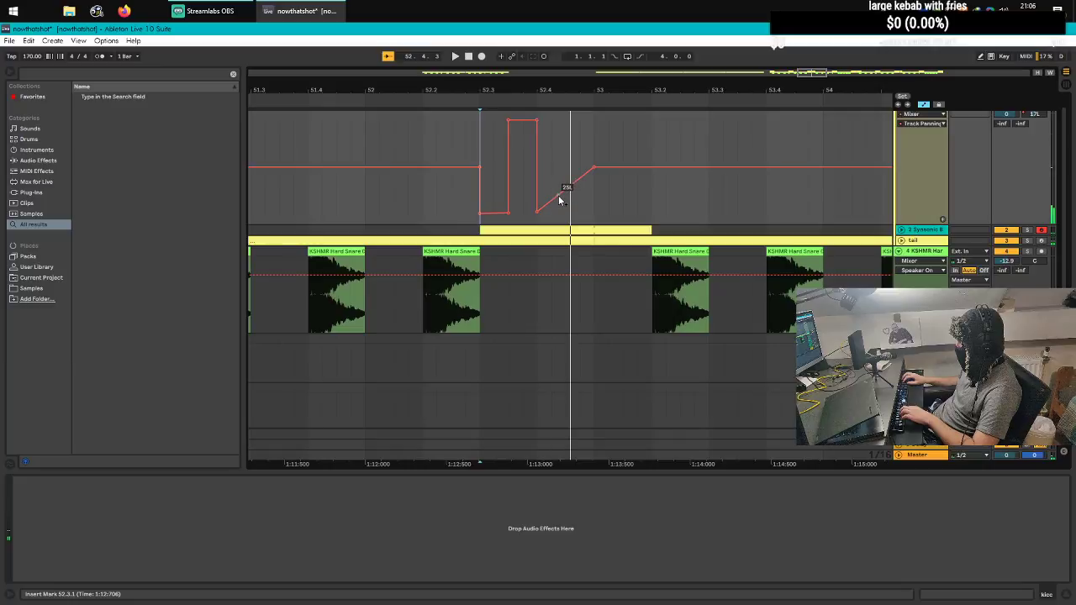
{"action": "key", "text": "space"}
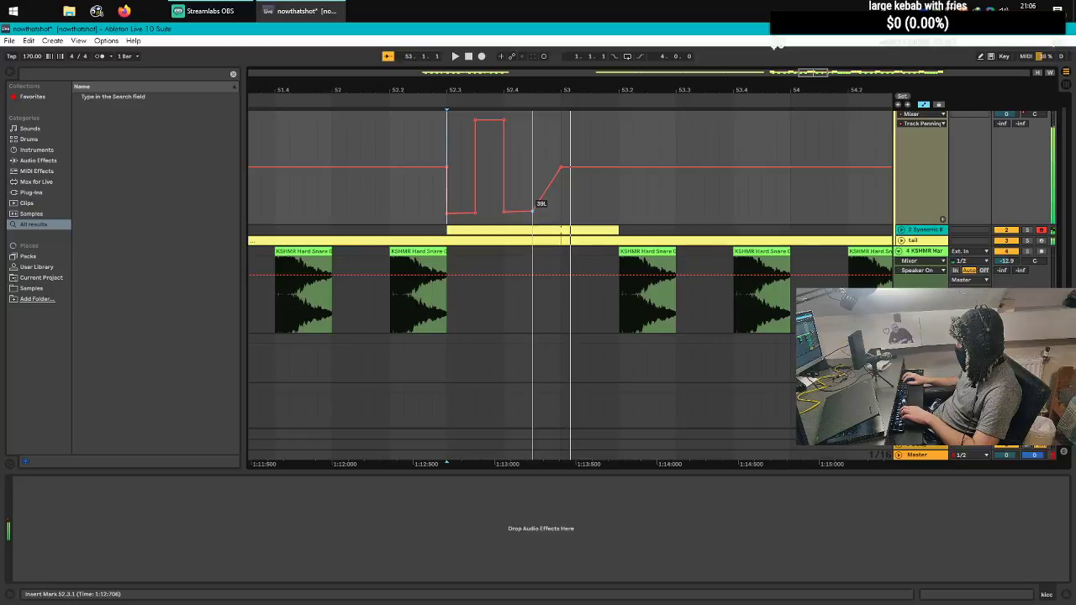
{"action": "left_click_drag", "start_coordinate": [532, 149], "coordinate": [534, 115]}
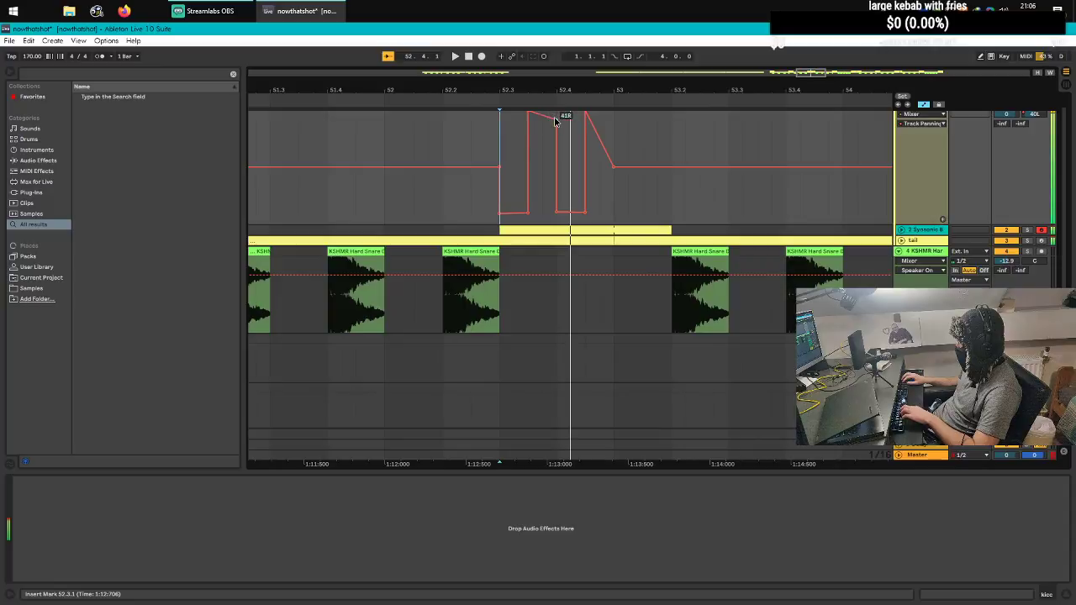
{"action": "left_click_drag", "start_coordinate": [557, 114], "coordinate": [557, 110]}
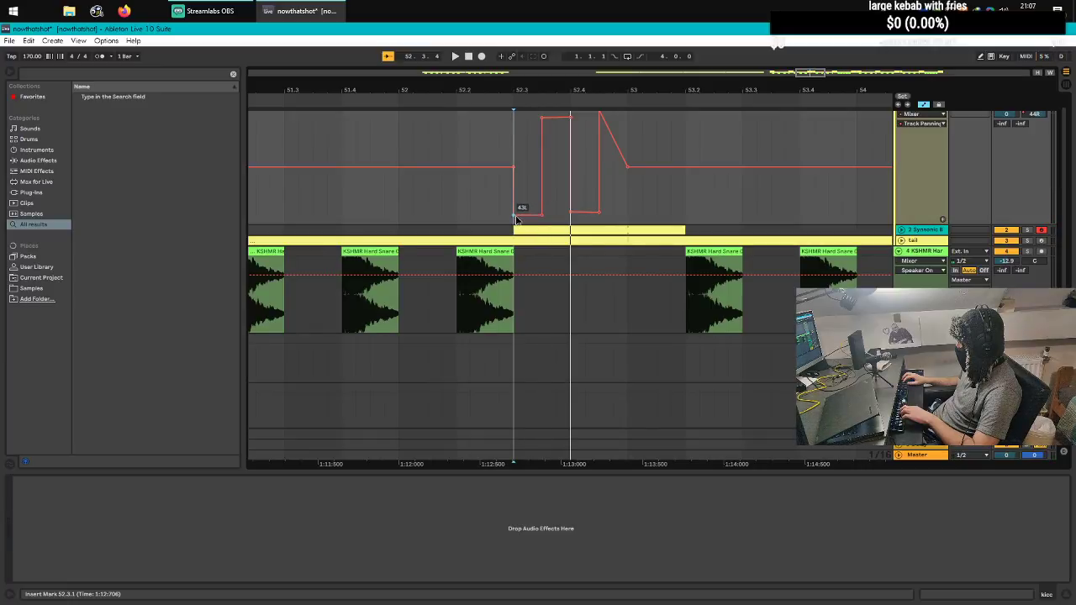
Step: Hide the automation lanes and play from 49.3.1 to check the alternating fill panning in context
{"action": "key", "text": "a"}
{"action": "scroll", "coordinate": [519, 175], "scroll_direction": "down", "scroll_amount": 10}
{"action": "left_click", "coordinate": [481, 168]}
{"action": "key", "text": "space"}
{"action": "key", "text": "space"}
{"action": "scroll", "coordinate": [679, 182], "scroll_direction": "up", "scroll_amount": 4}
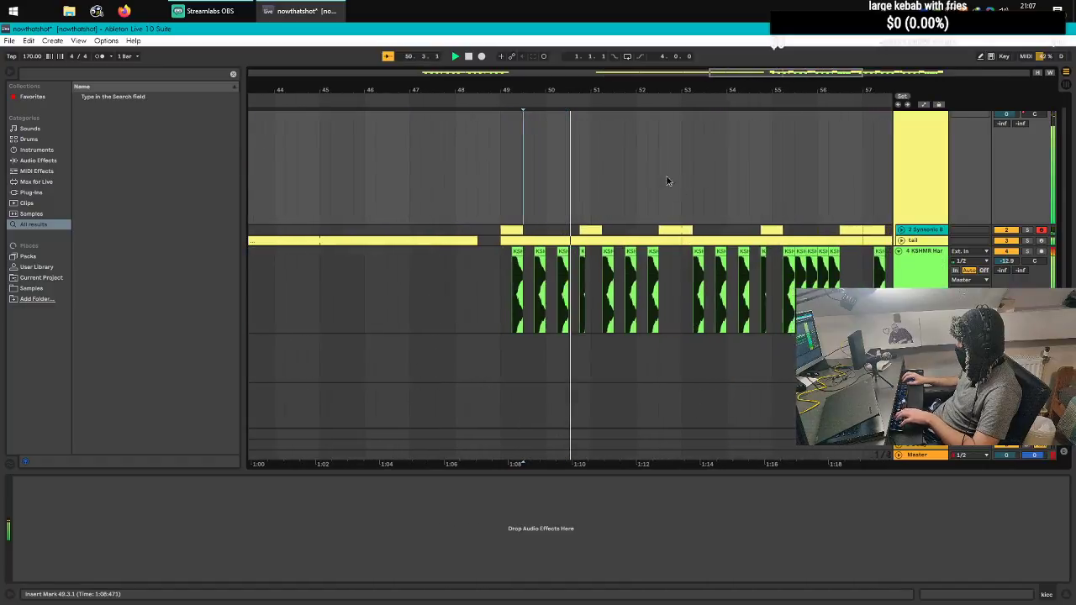
{"action": "scroll", "coordinate": [577, 130], "scroll_direction": "down", "scroll_amount": 4}
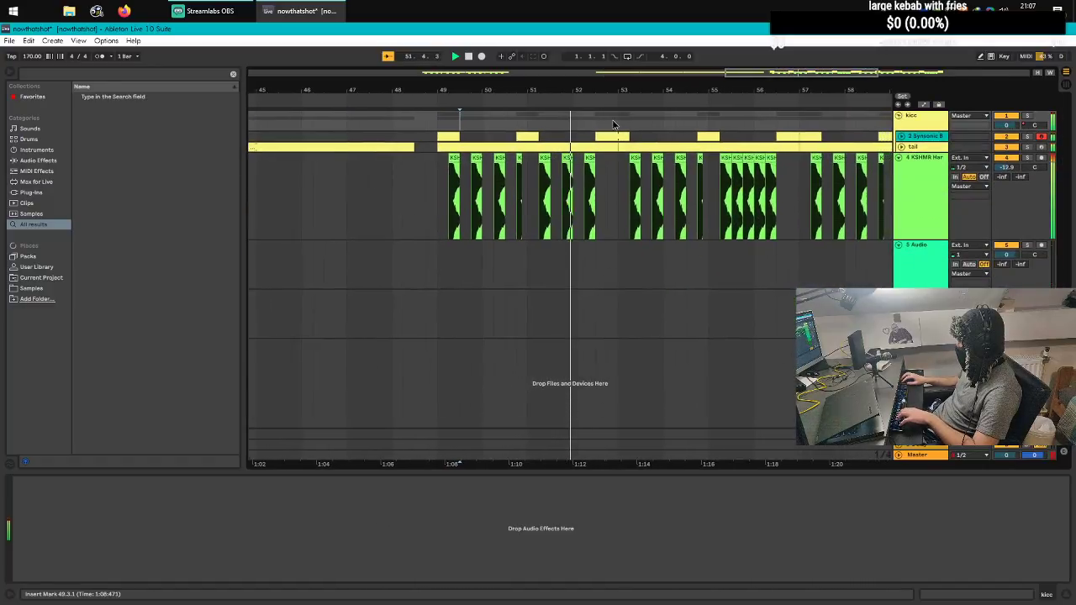
{"action": "left_click", "coordinate": [532, 120]}
{"action": "key", "text": "space"}
Step: Show the automation lanes again at the 52.3.1 fill and check the kicc lane's device and parameter choices
{"action": "key", "text": "a"}
{"action": "scroll", "coordinate": [537, 129], "scroll_direction": "up", "scroll_amount": 4}
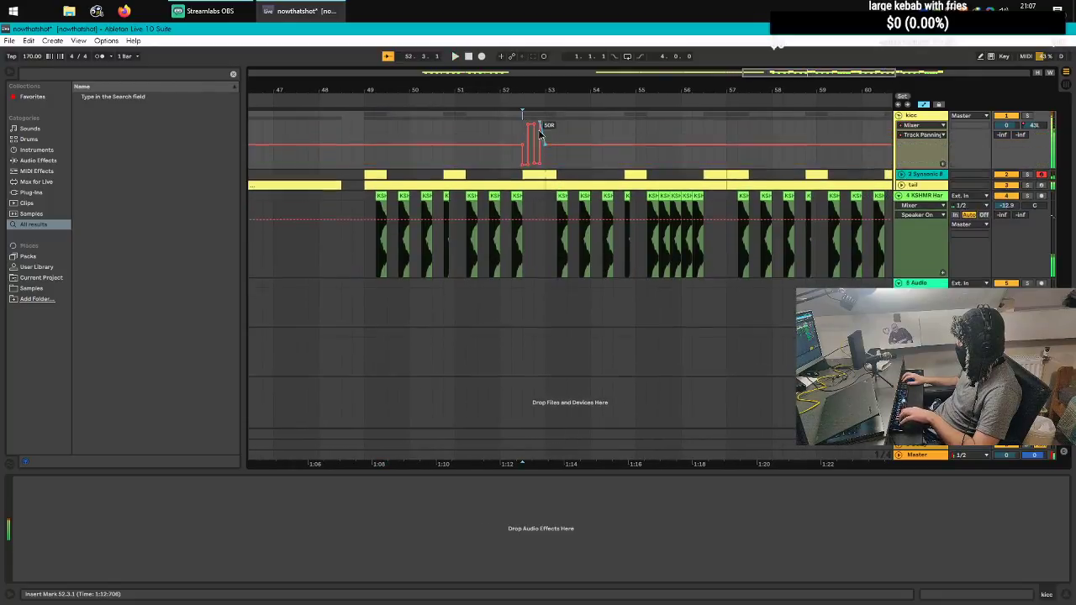
{"action": "scroll", "coordinate": [514, 167], "scroll_direction": "up", "scroll_amount": 6}
{"action": "scroll", "coordinate": [775, 144], "scroll_direction": "down", "scroll_amount": 8}
{"action": "scroll", "coordinate": [756, 147], "scroll_direction": "up", "scroll_amount": 8}
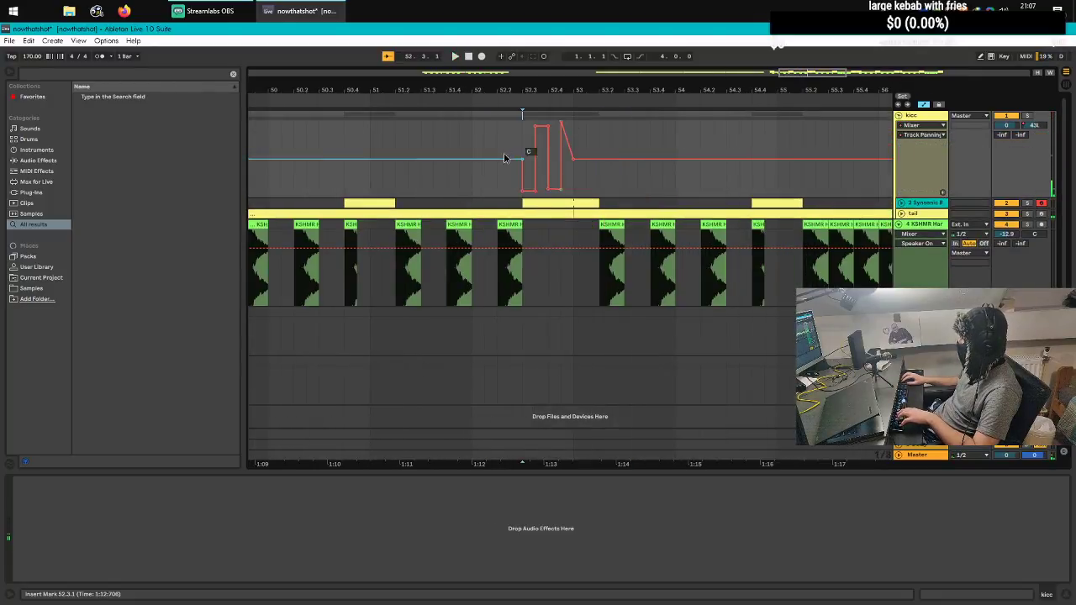
{"action": "left_click", "coordinate": [918, 135]}
{"action": "left_click", "coordinate": [913, 127]}
{"action": "left_click", "coordinate": [913, 127]}
{"action": "left_click", "coordinate": [908, 127]}
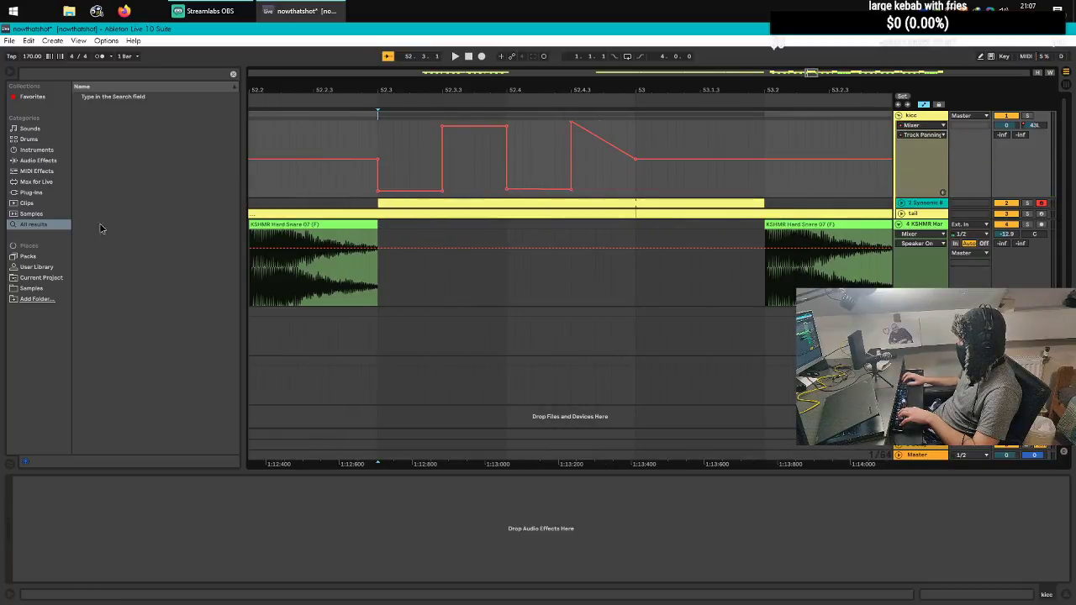
Step: Add an Auto Filter audio effect to the kicc group and play the fill through it
{"action": "left_click", "coordinate": [31, 192]}
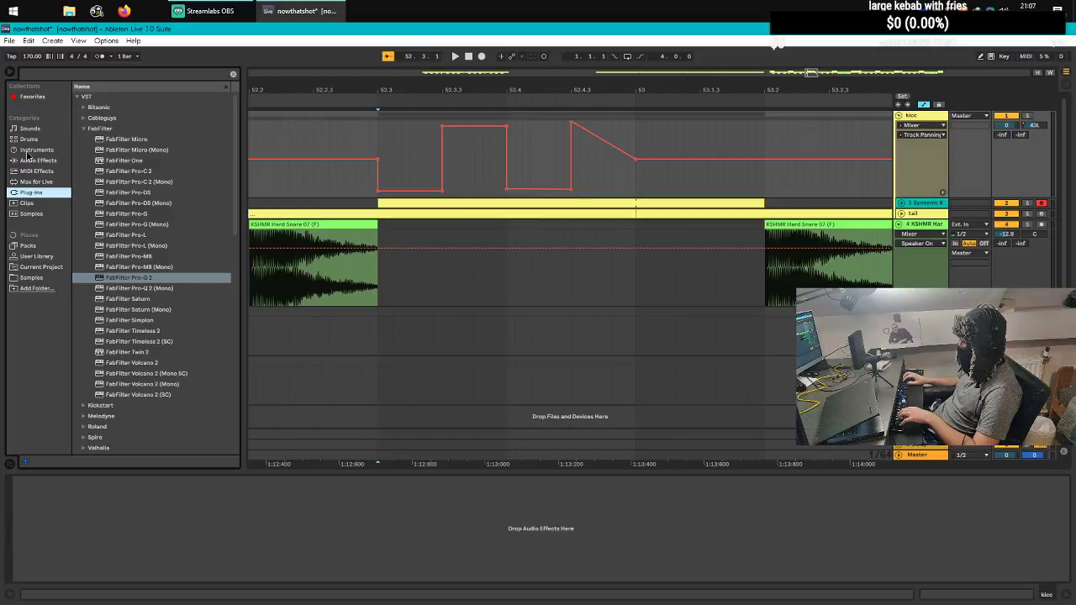
{"action": "left_click", "coordinate": [42, 161]}
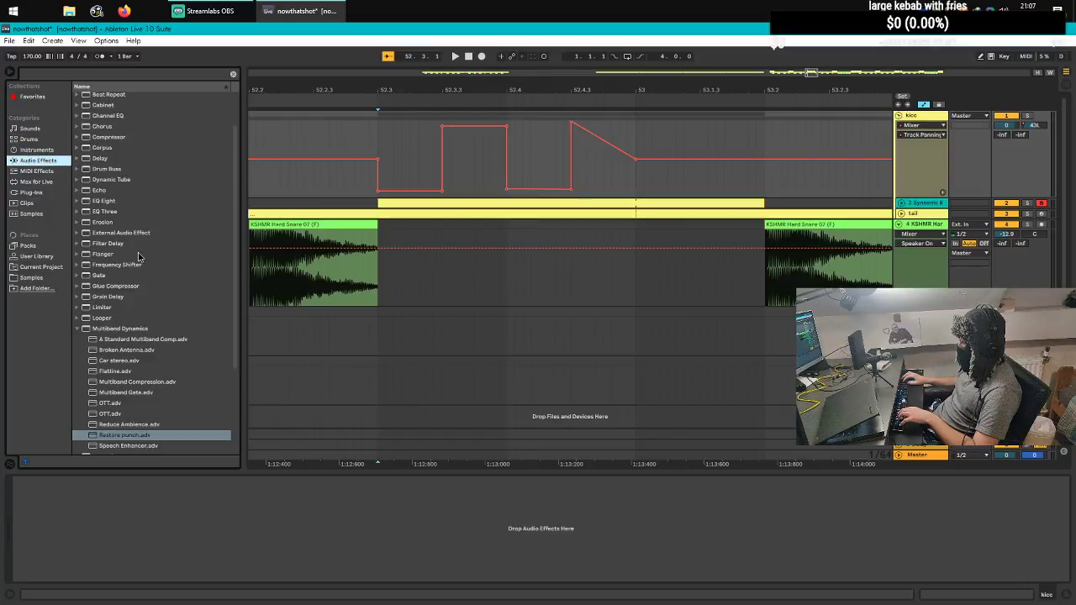
{"action": "scroll", "coordinate": [139, 175], "scroll_direction": "up", "scroll_amount": 4}
{"action": "left_click", "coordinate": [108, 119]}
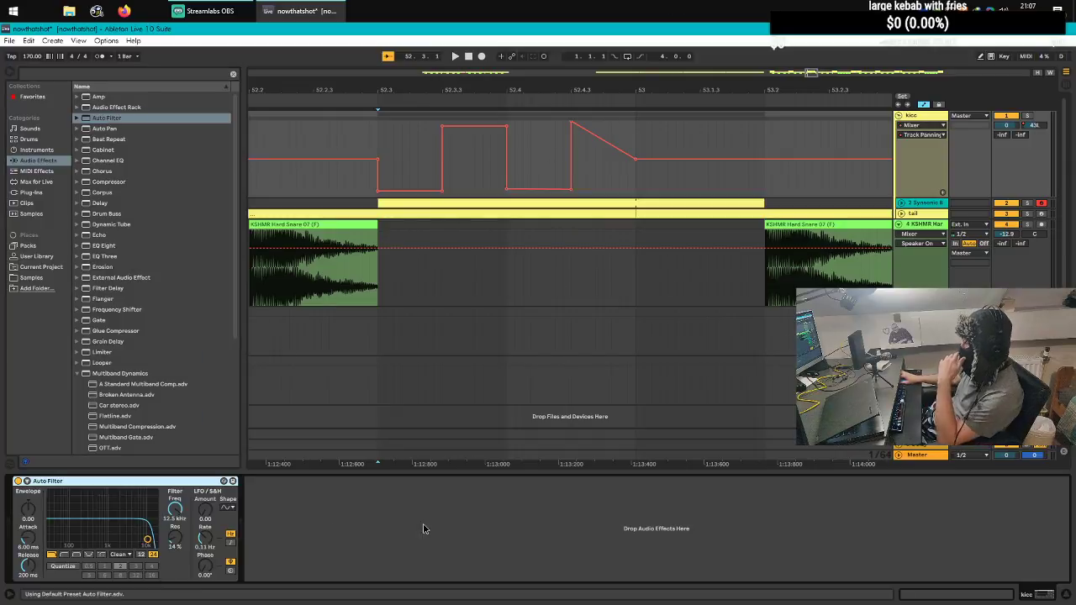
{"action": "key", "text": "space"}
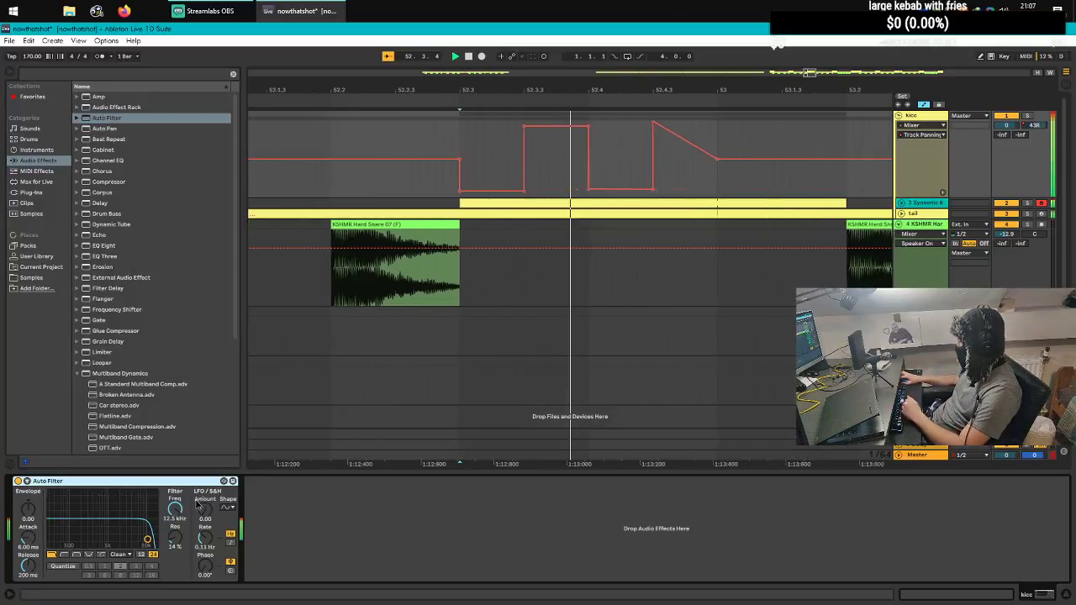
Step: Set the Auto Filter to a 12 dB high-pass at 26.0 Hz with 21% resonance
{"action": "left_click", "coordinate": [143, 555]}
{"action": "left_click_drag", "start_coordinate": [175, 509], "coordinate": [175, 492]}
{"action": "left_click_drag", "start_coordinate": [174, 537], "coordinate": [174, 538]}
{"action": "left_click", "coordinate": [64, 555]}
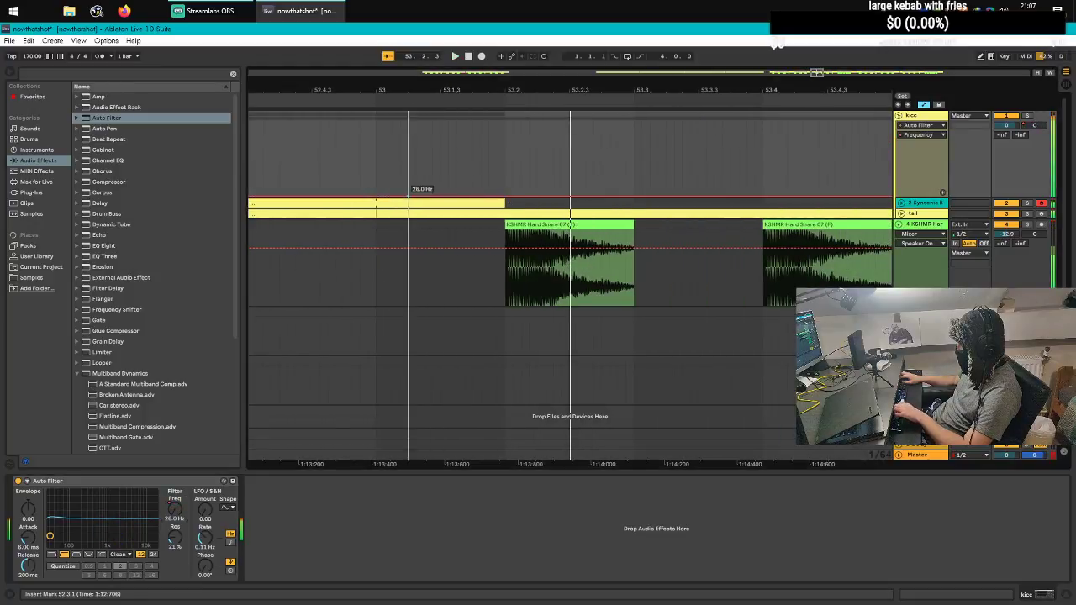
Step: Automate the Auto Filter frequency to jump up at 52.3.1 and curve back down to 26.0 Hz by 53
{"action": "scroll", "coordinate": [517, 205], "scroll_direction": "down", "scroll_amount": 5}
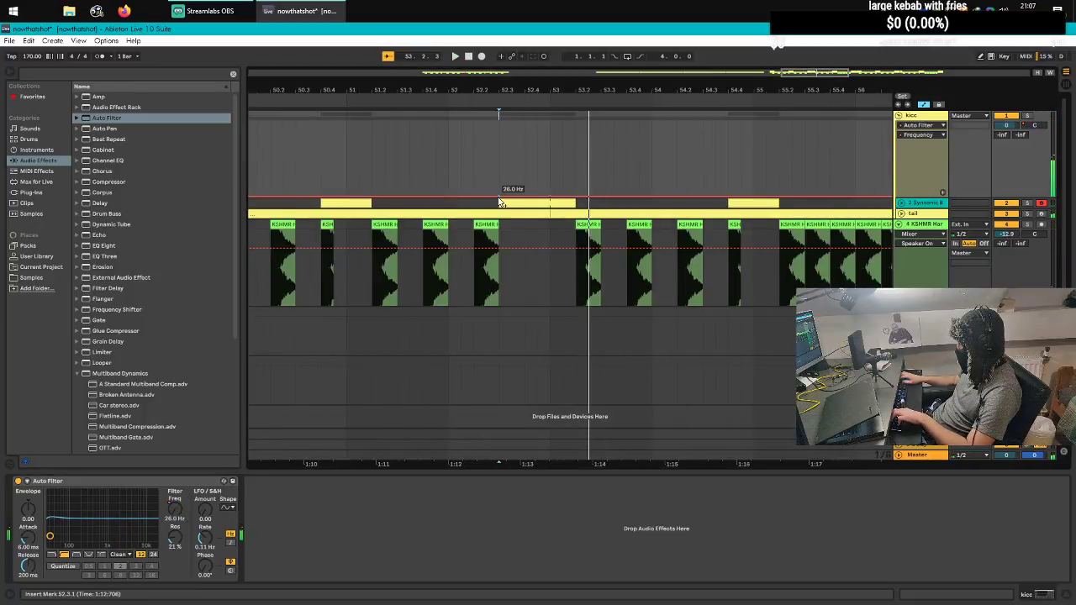
{"action": "key", "text": "space"}
{"action": "left_click_drag", "start_coordinate": [520, 197], "coordinate": [515, 146]}
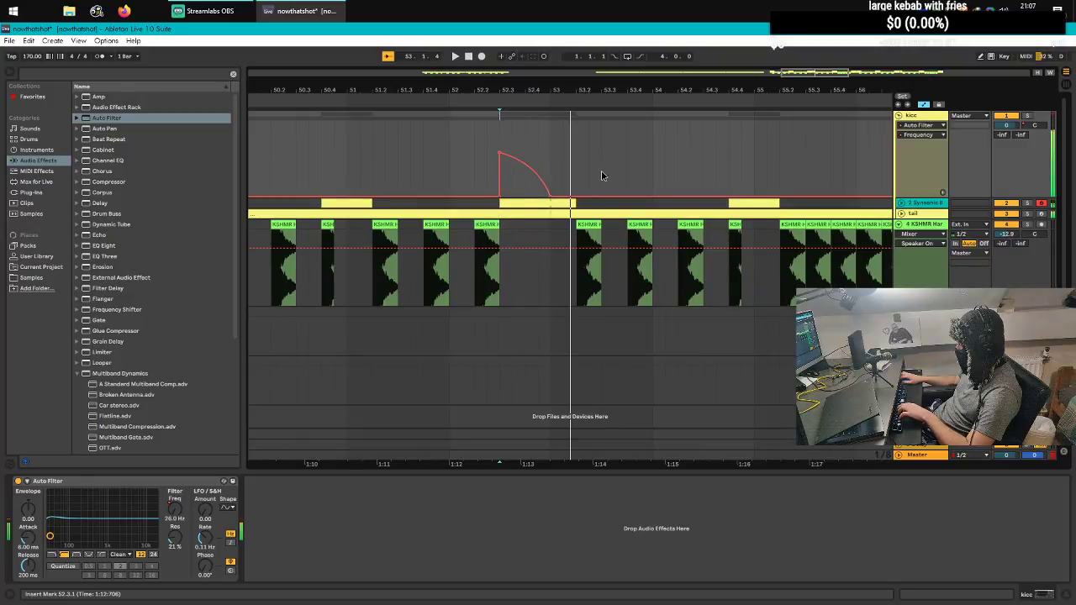
Step: Audition the filtered fill with the Synsonic track soloed and unsoloed, and hide the automation lanes to play from 49.1.1
{"action": "left_click", "coordinate": [1028, 203]}
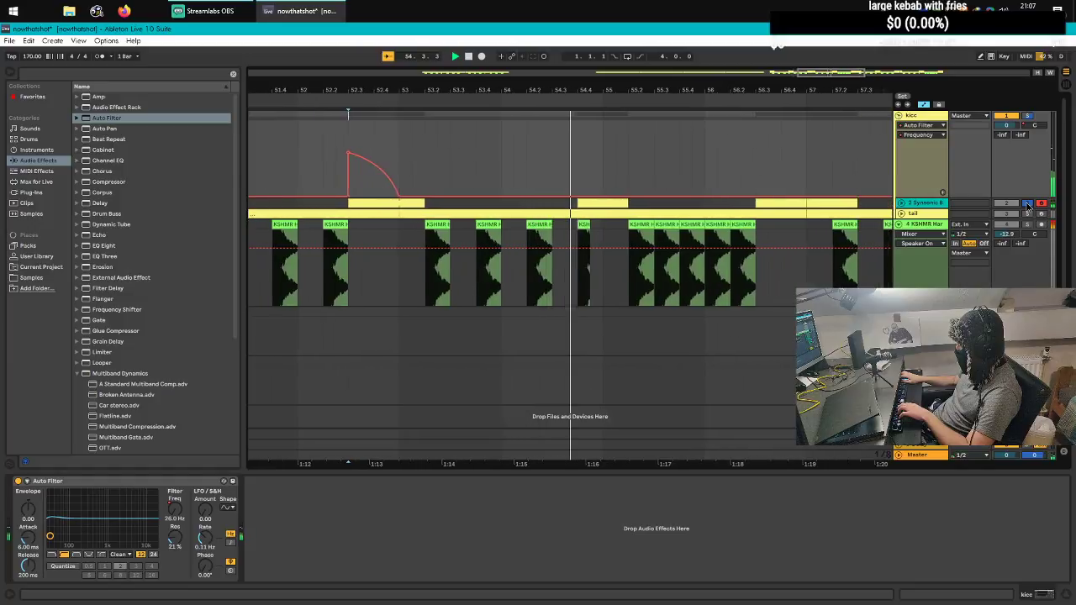
{"action": "left_click", "coordinate": [1029, 204]}
{"action": "key", "text": "space"}
{"action": "key", "text": "space"}
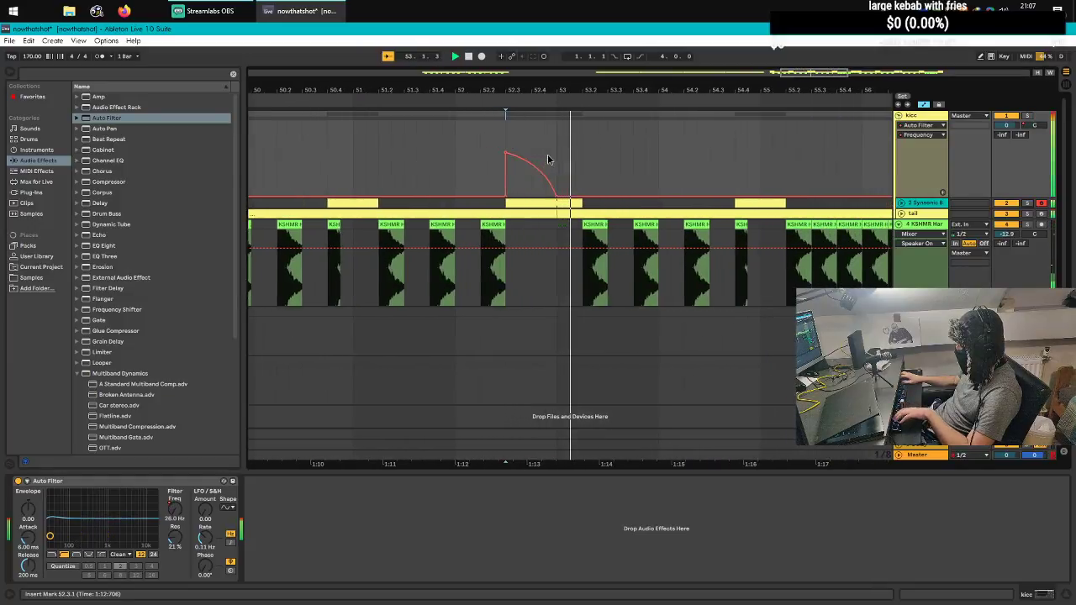
{"action": "key", "text": "a"}
{"action": "scroll", "coordinate": [550, 160], "scroll_direction": "down", "scroll_amount": 4}
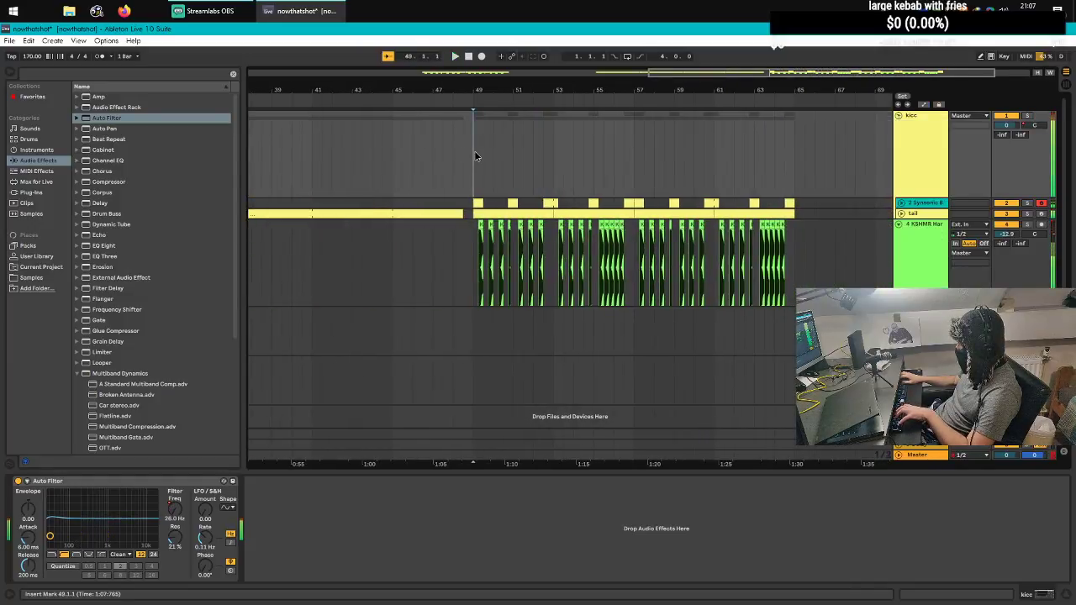
Step: Play the arrangement from 49.1.1 past bar 65 to check the kick fills against the snare
{"action": "key", "text": "space"}
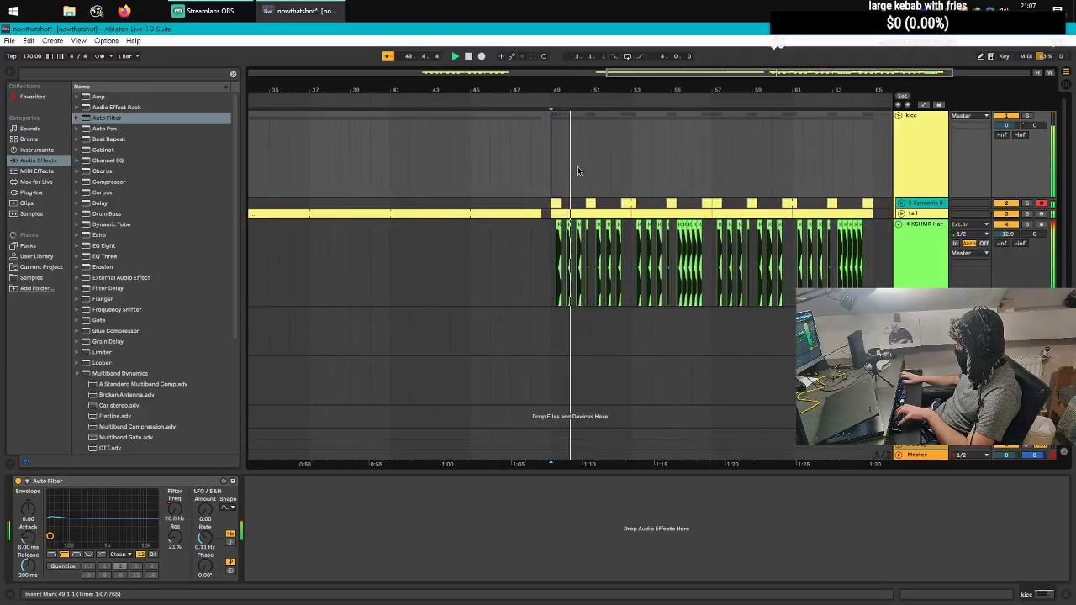
{"action": "scroll", "coordinate": [577, 167], "scroll_direction": "up", "scroll_amount": 8}
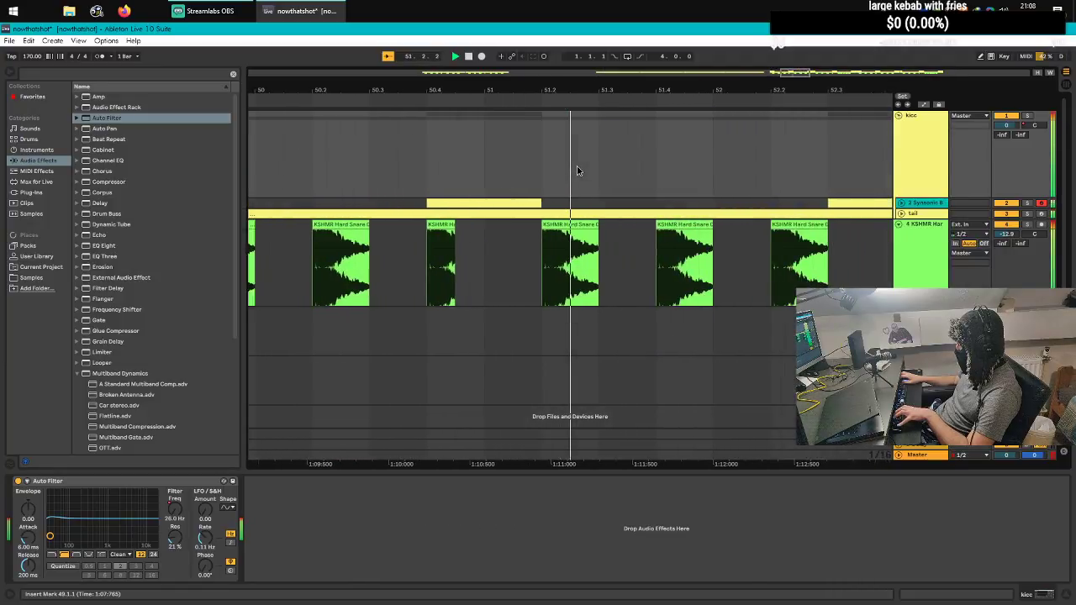
{"action": "scroll", "coordinate": [584, 170], "scroll_direction": "up", "scroll_amount": 3}
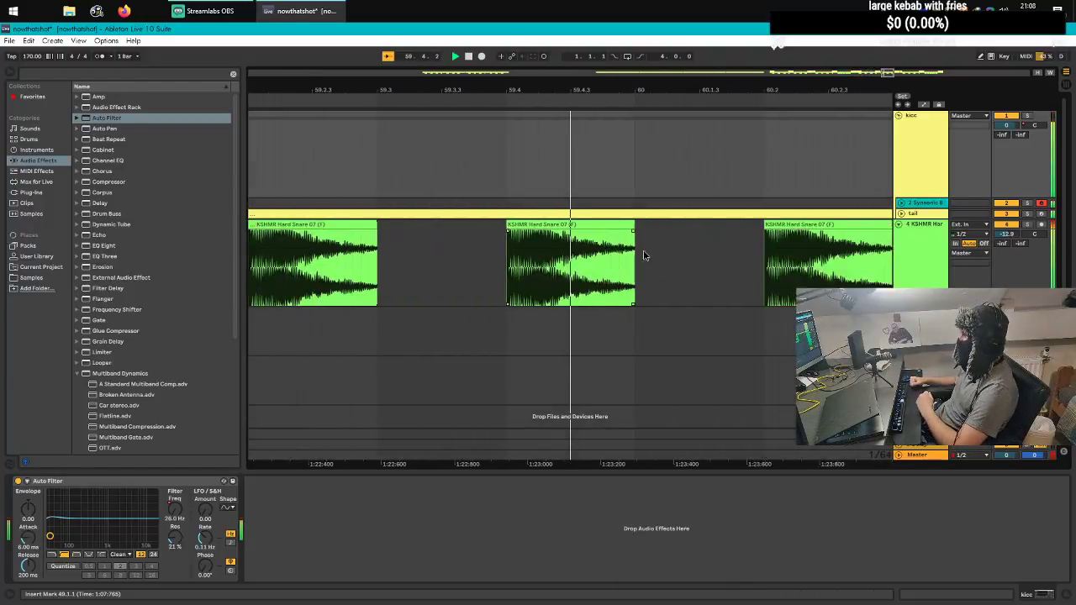
{"action": "scroll", "coordinate": [612, 236], "scroll_direction": "down", "scroll_amount": 5}
{"action": "scroll", "coordinate": [800, 260], "scroll_direction": "up", "scroll_amount": 1}
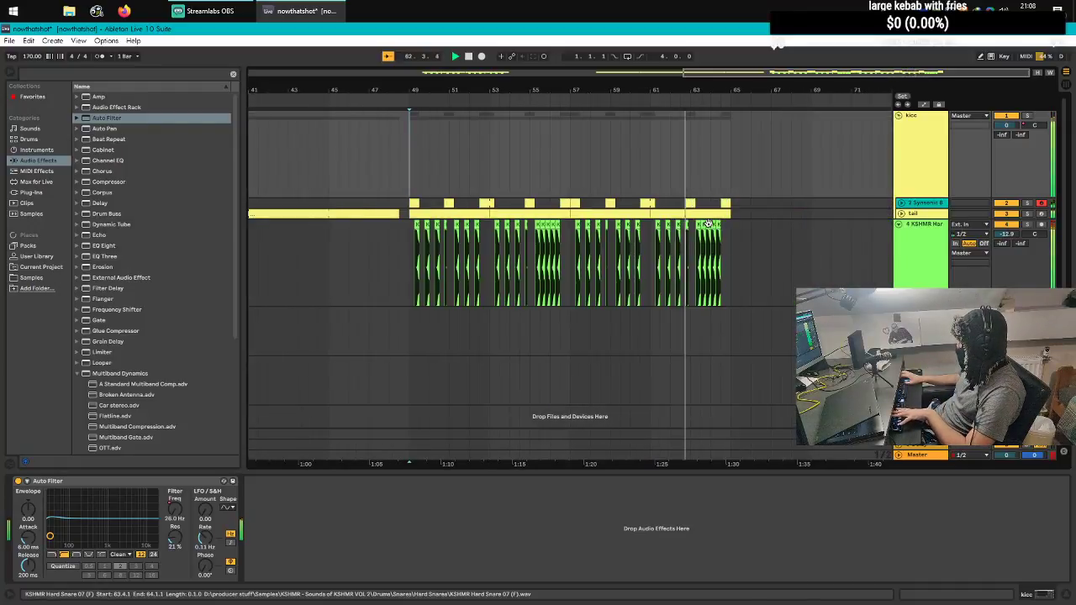
{"action": "scroll", "coordinate": [709, 174], "scroll_direction": "up", "scroll_amount": 8}
{"action": "scroll", "coordinate": [708, 174], "scroll_direction": "down", "scroll_amount": 8}
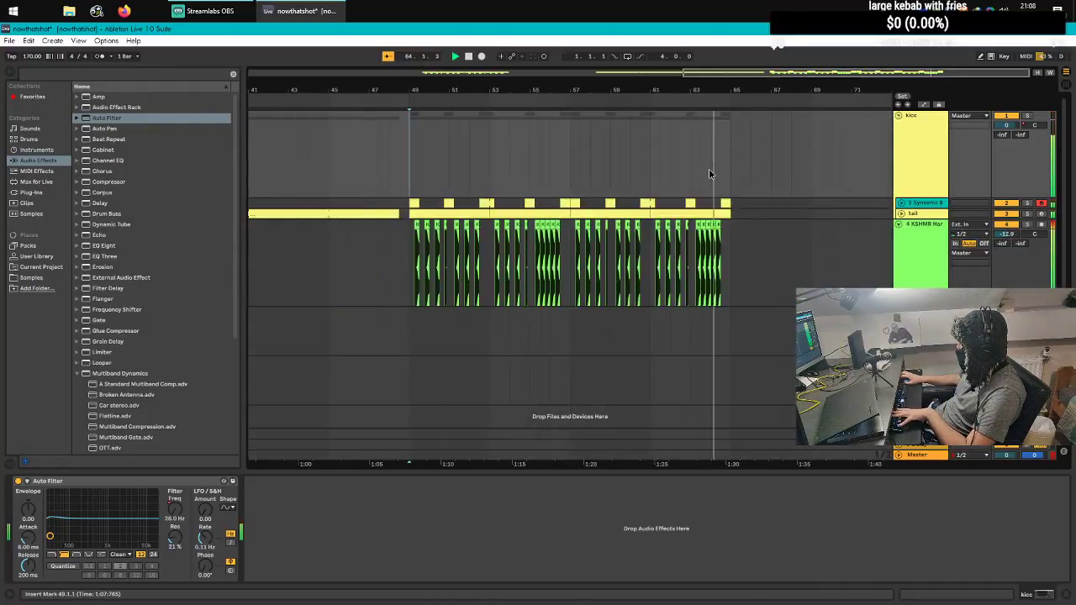
{"action": "scroll", "coordinate": [747, 173], "scroll_direction": "down", "scroll_amount": 3}
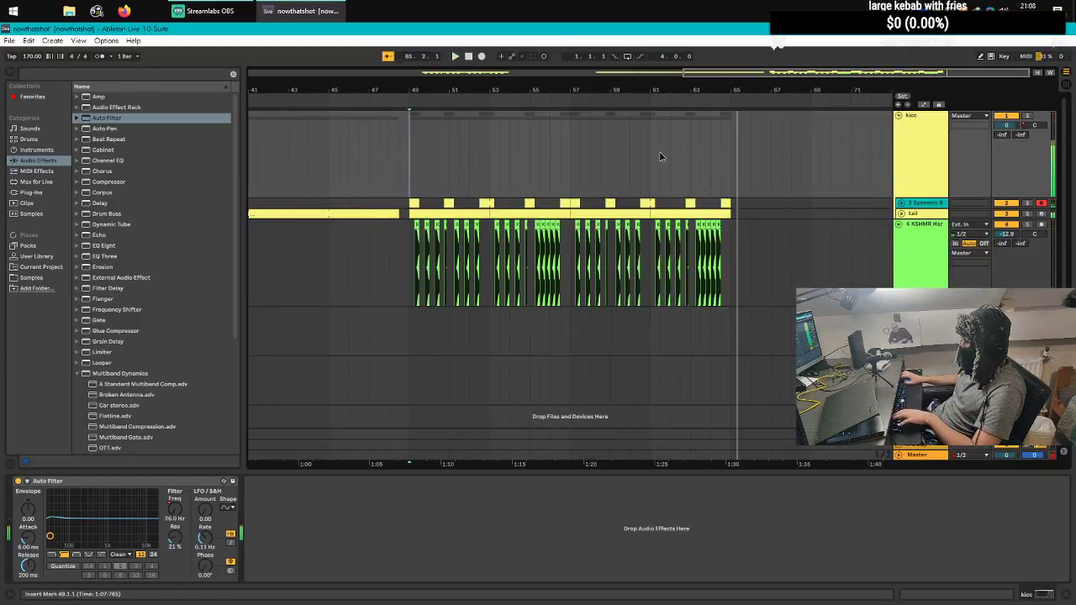
Step: Place the insert marker at 17.1.1 on the kicc group, at the start of the first section
{"action": "scroll", "coordinate": [684, 151], "scroll_direction": "down", "scroll_amount": 5}
{"action": "left_click", "coordinate": [381, 163]}
{"action": "right_click", "coordinate": [405, 167]}
{"action": "left_click", "coordinate": [373, 175]}
{"action": "right_click", "coordinate": [396, 148]}
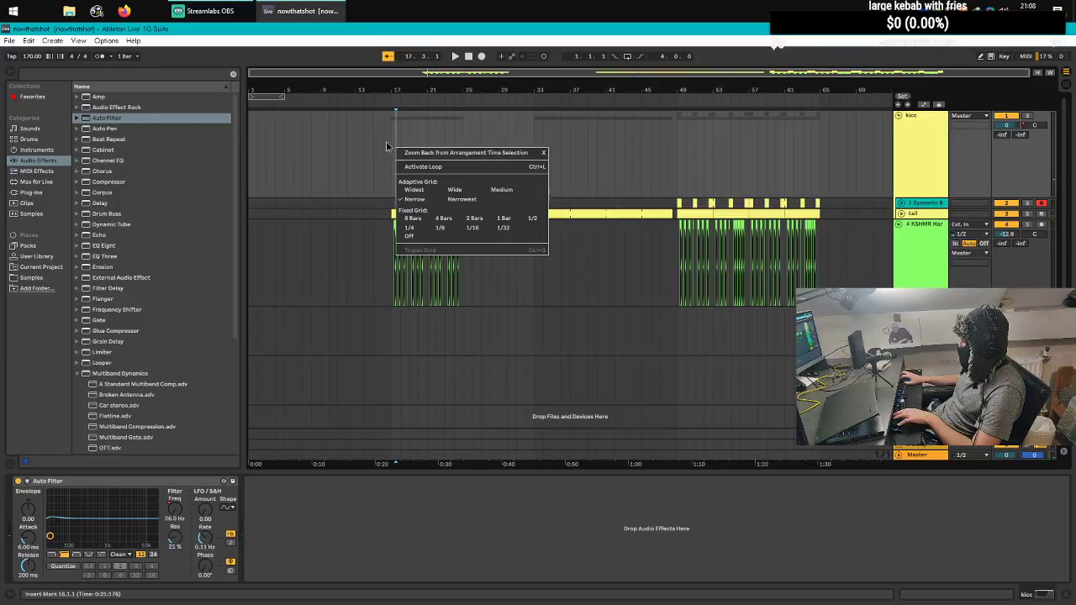
{"action": "left_click", "coordinate": [389, 125]}
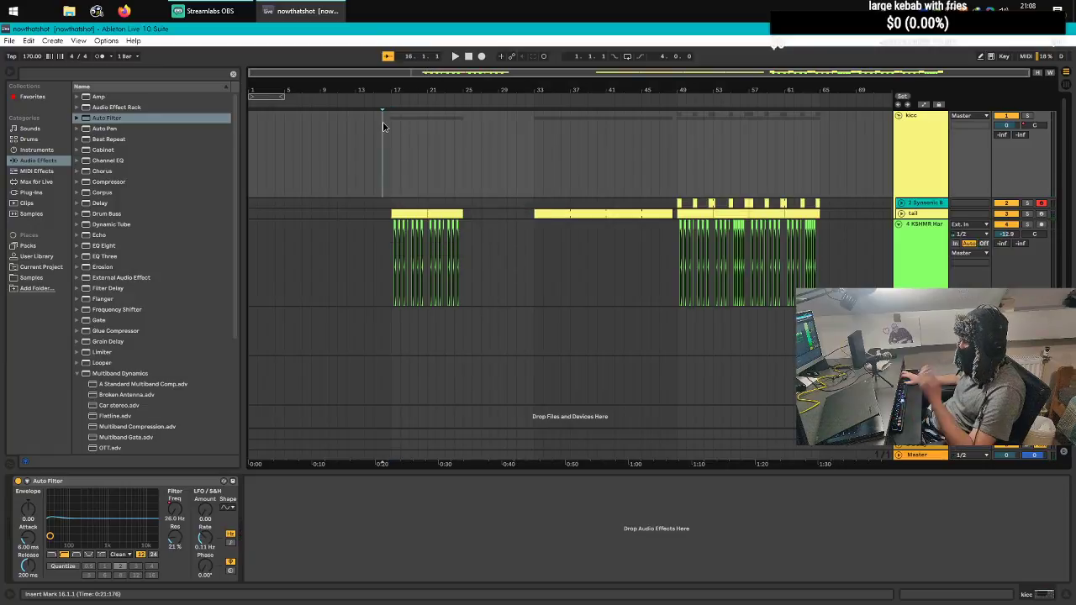
{"action": "left_click", "coordinate": [388, 125]}
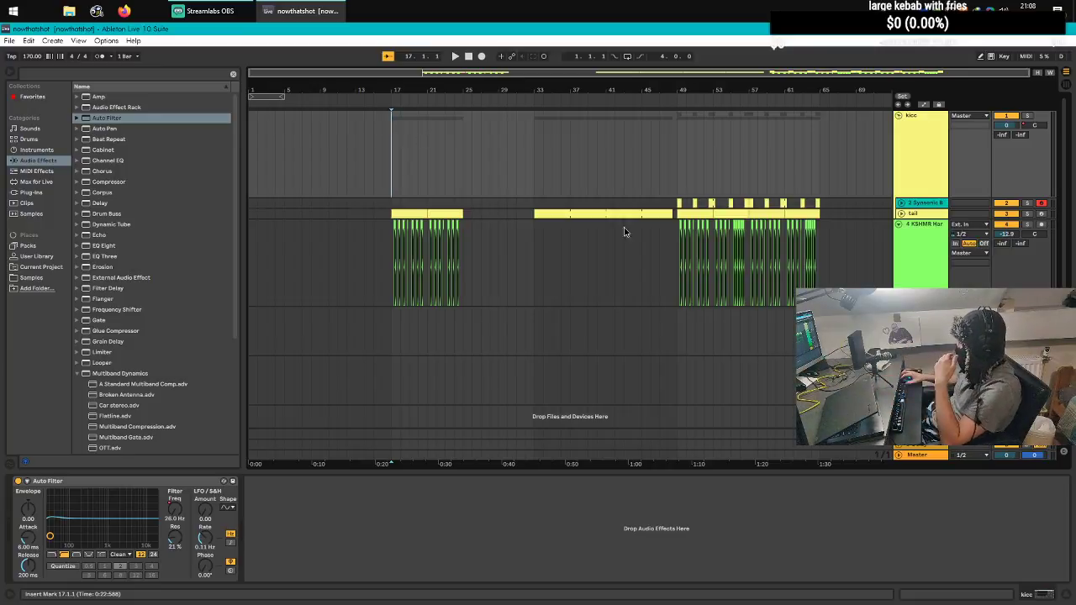
Step: Inspect the tail clip at bar 33 and try moving the tail clip at bar 21 to 22.1.1
{"action": "left_click", "coordinate": [551, 214]}
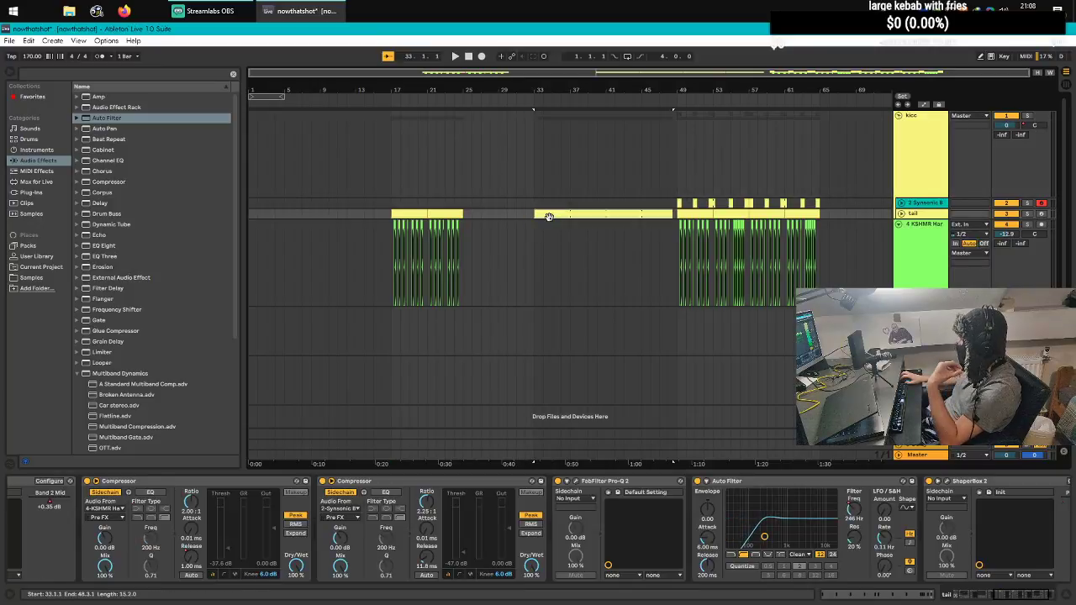
{"action": "left_click", "coordinate": [525, 257]}
{"action": "left_click", "coordinate": [437, 214]}
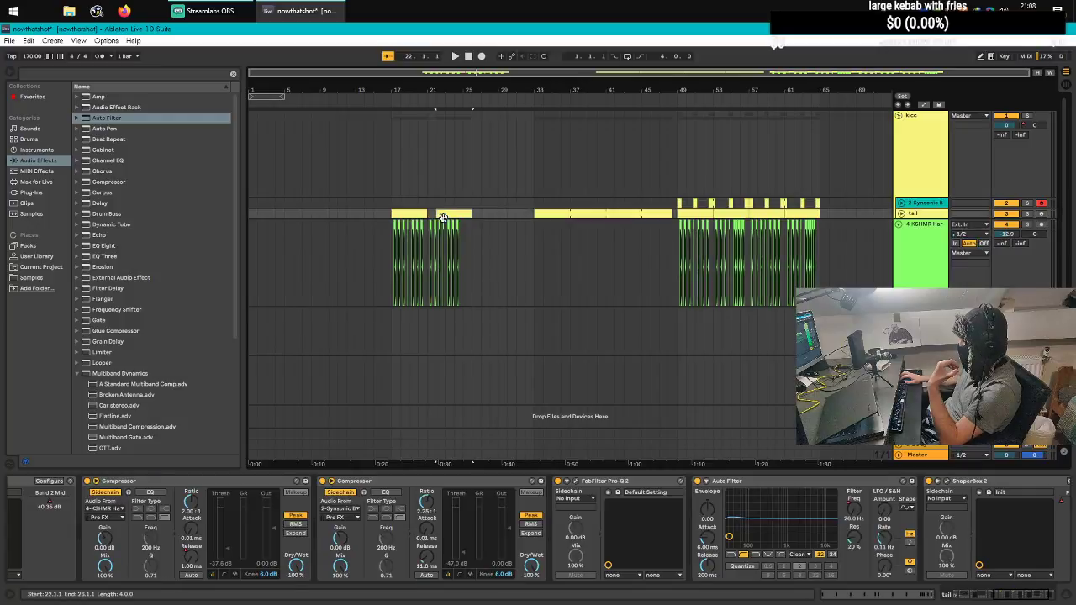
Step: Select the tail track from 17.1.1 to 21.1.1 and save the Live set
{"action": "left_click", "coordinate": [394, 213]}
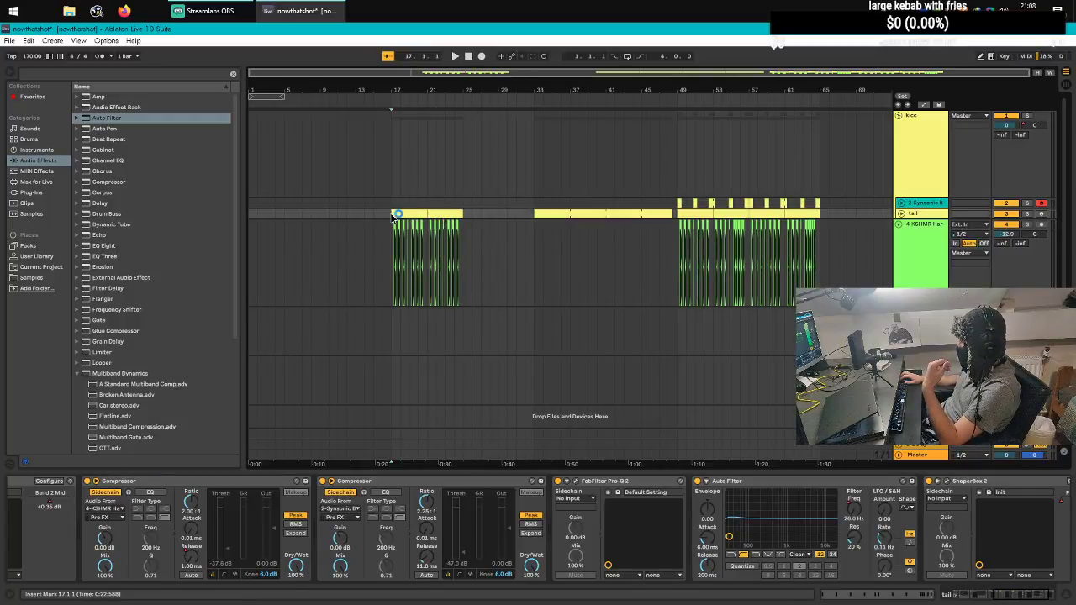
{"action": "left_click_drag", "start_coordinate": [395, 214], "coordinate": [425, 213]}
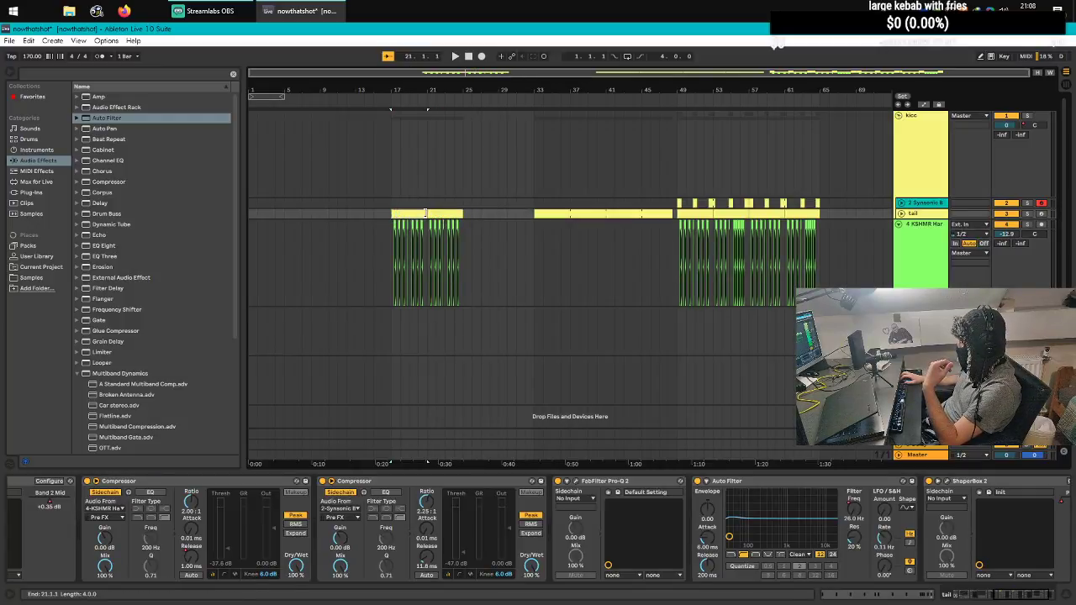
{"action": "key", "text": "ctrl+s"}
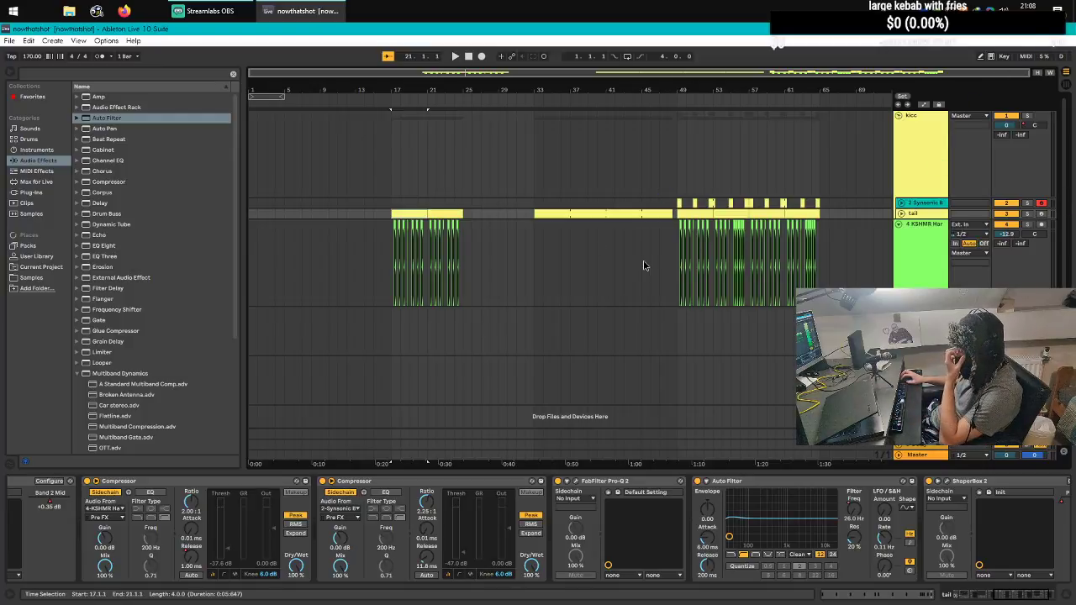